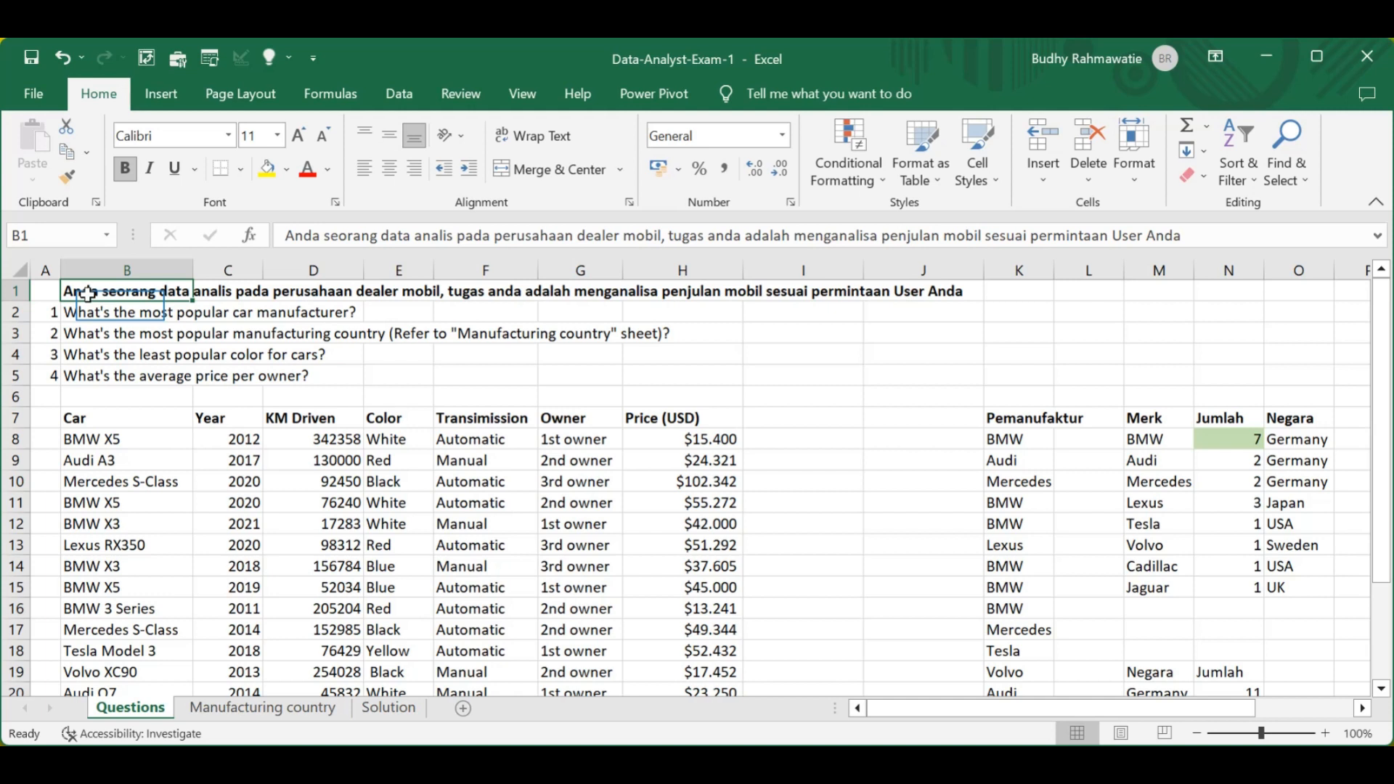
Step: Review the analysis questions and the company-to-country list on the Manufacturing country sheet, ending back on the Questions sheet
left_click(116, 309)
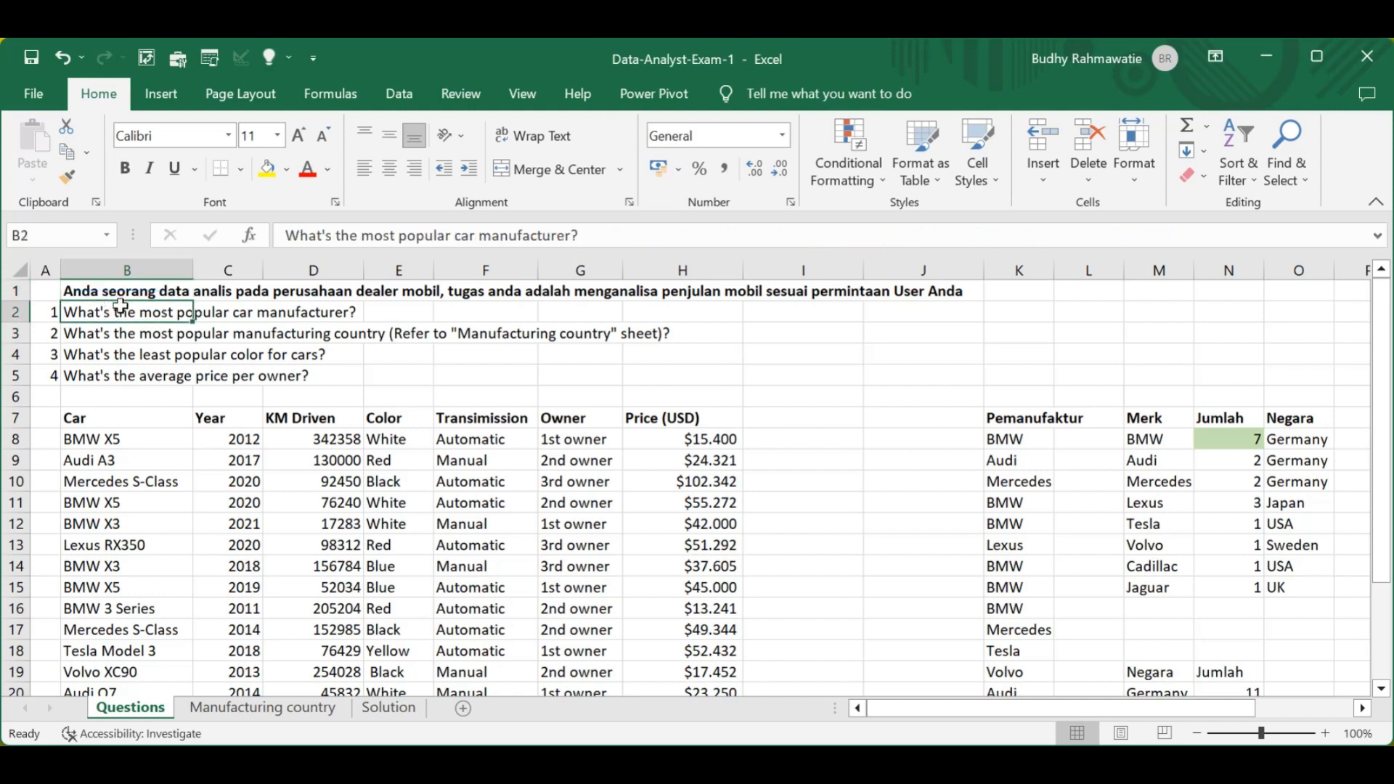
left_click(288, 335)
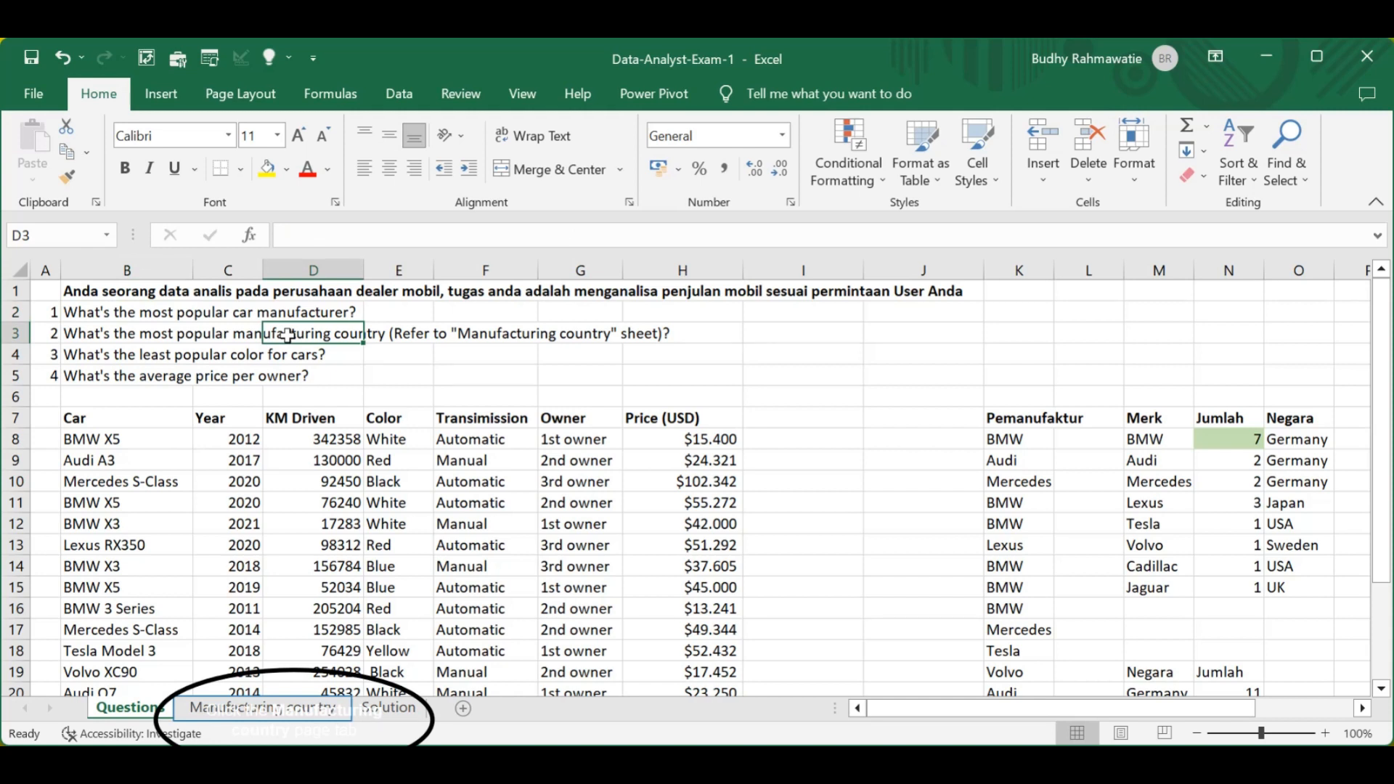
left_click(229, 709)
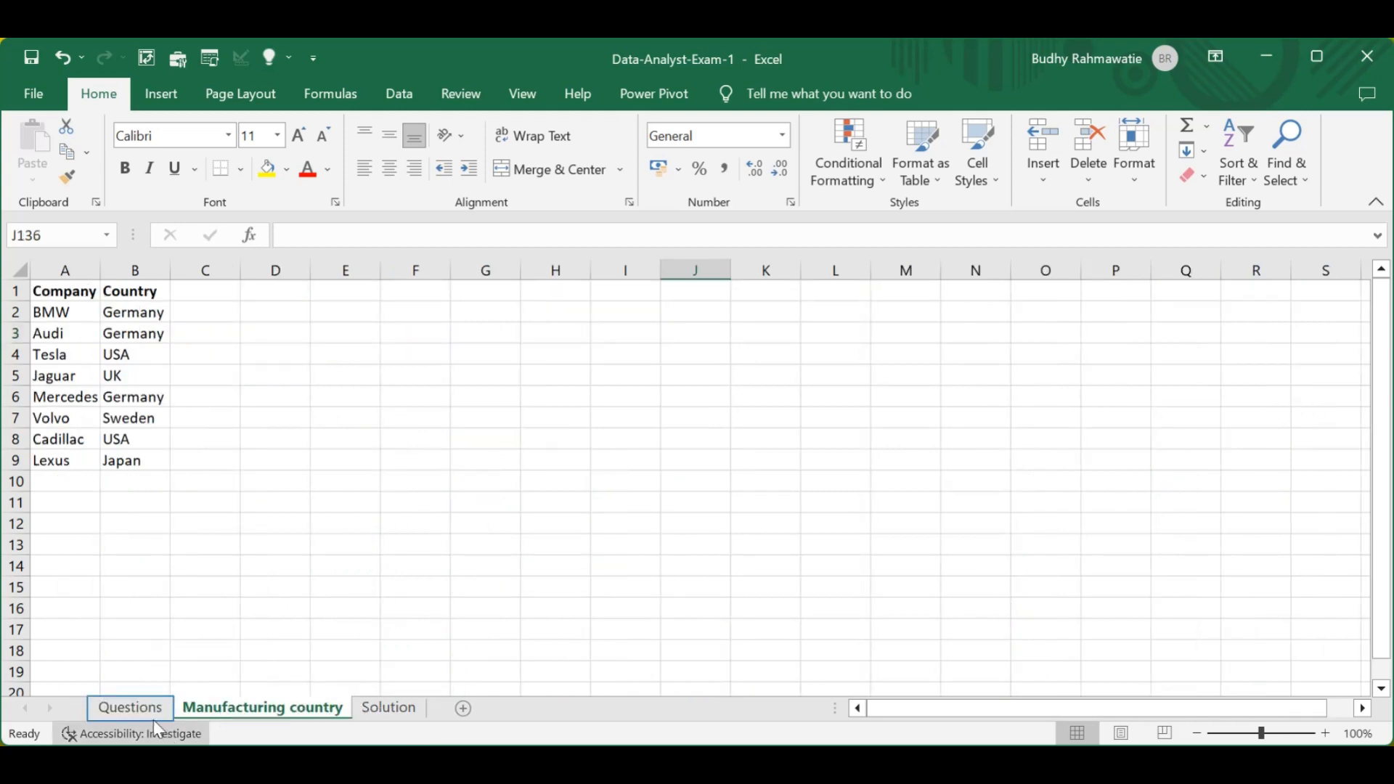
left_click(133, 710)
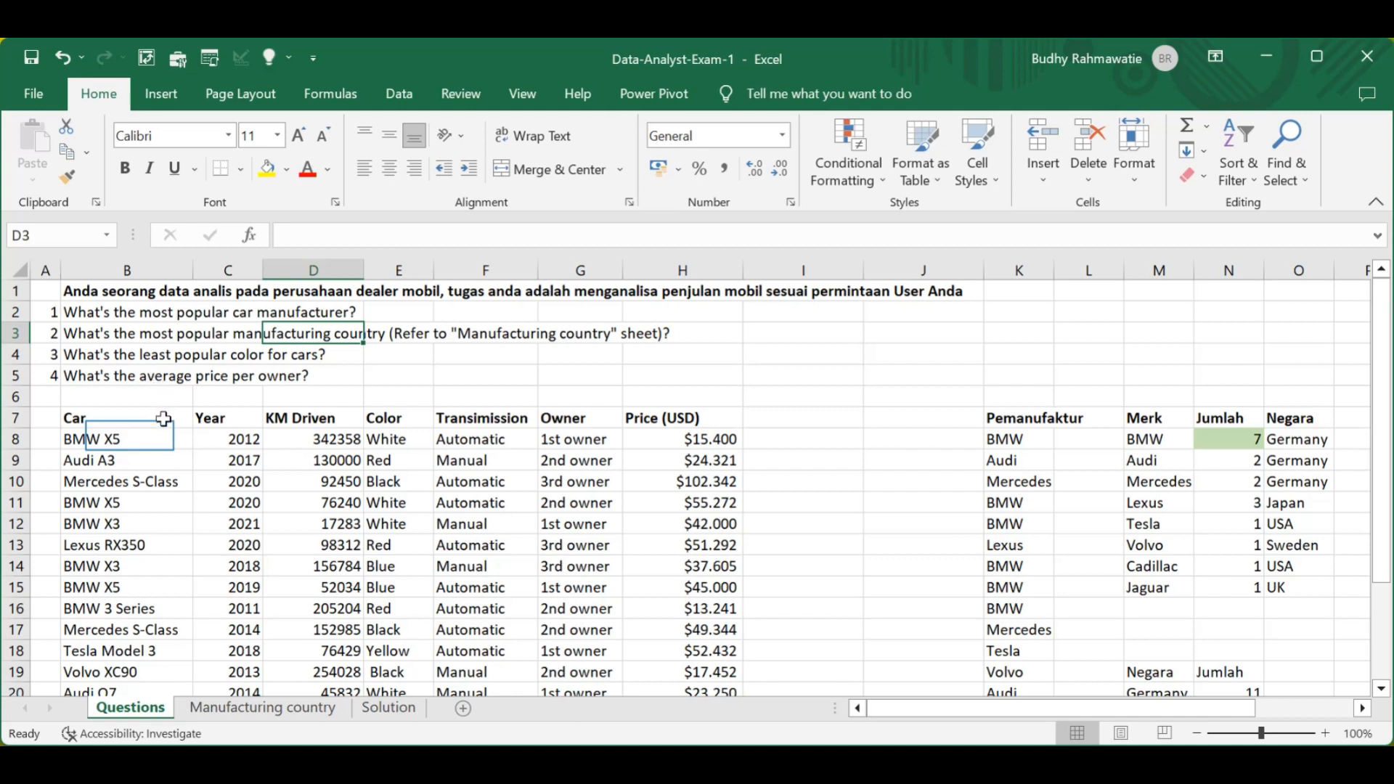
Step: Examine the car sales table's headings and rows, including how the BMW models are written in the Car column
left_click(129, 436)
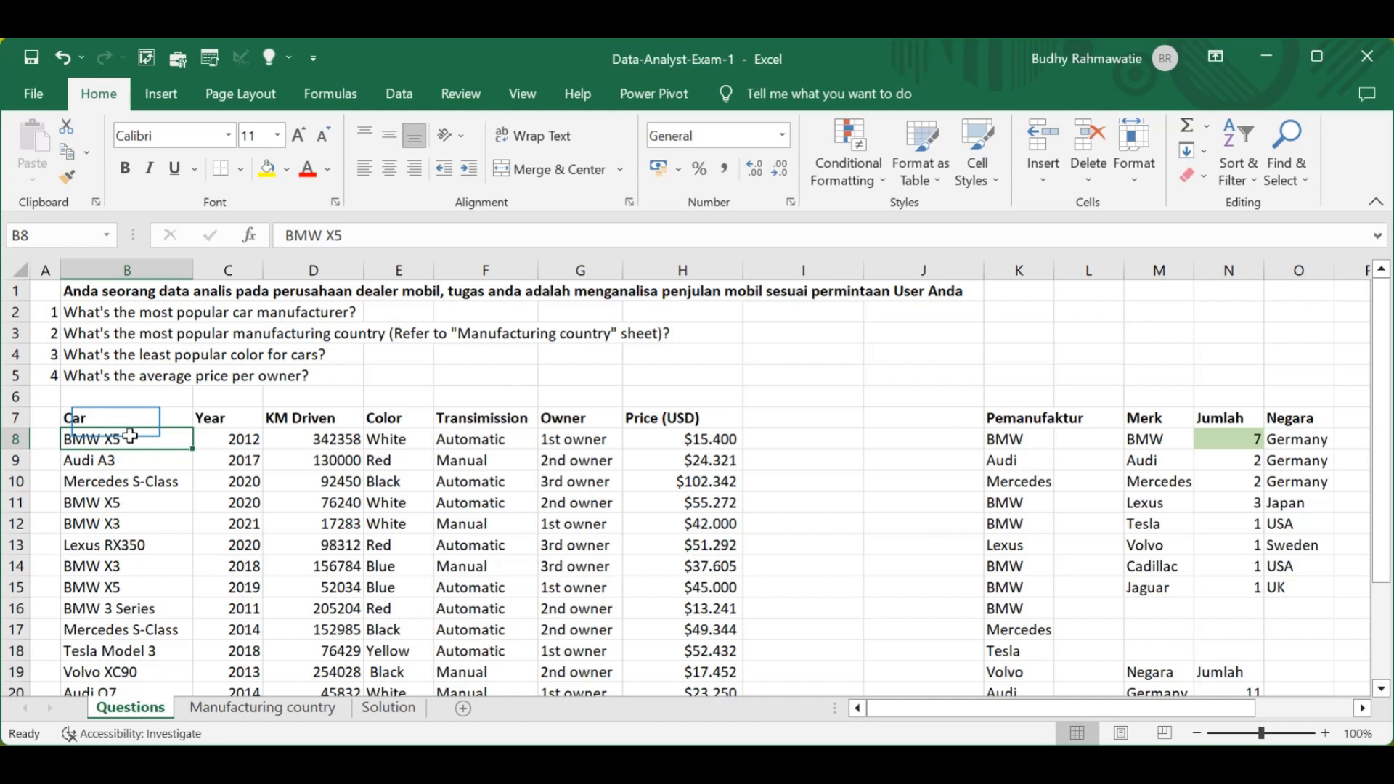
left_click(117, 422)
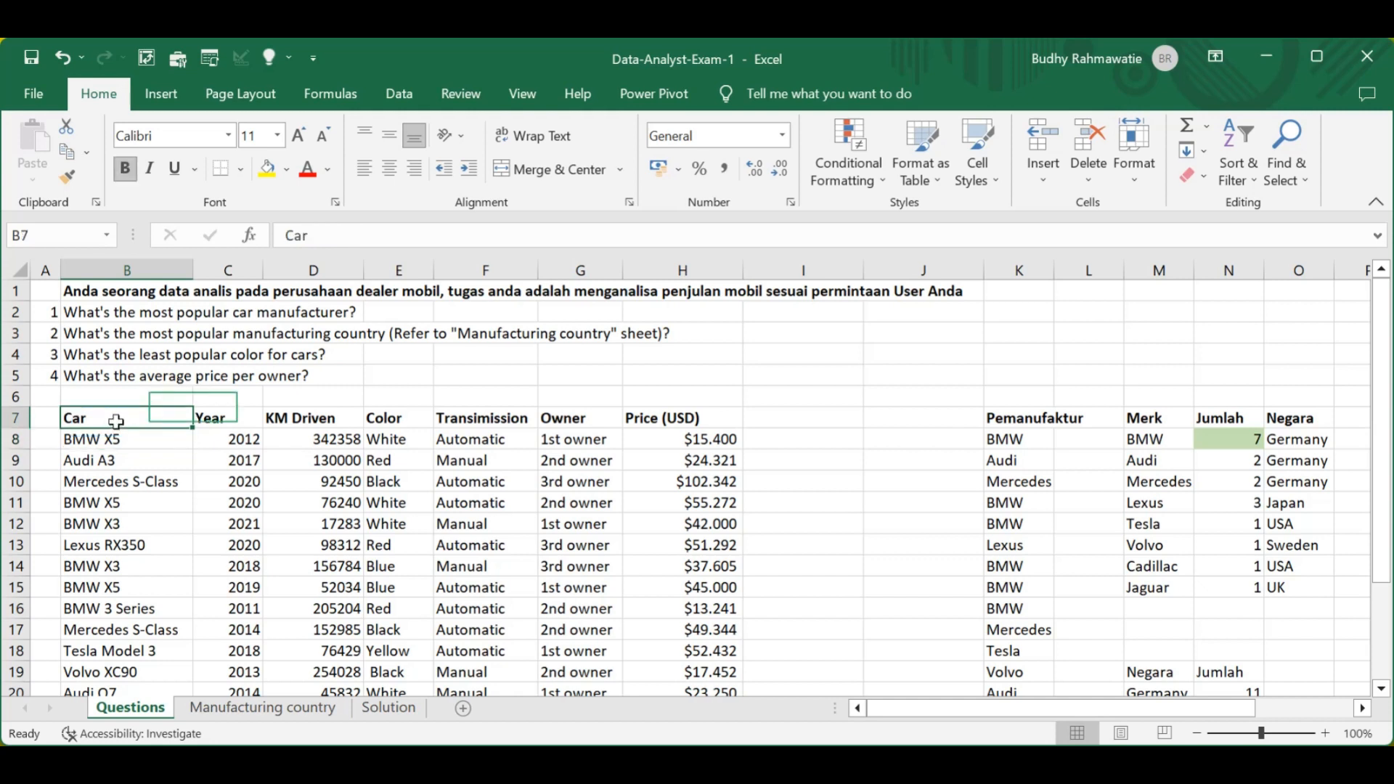
key("Right")
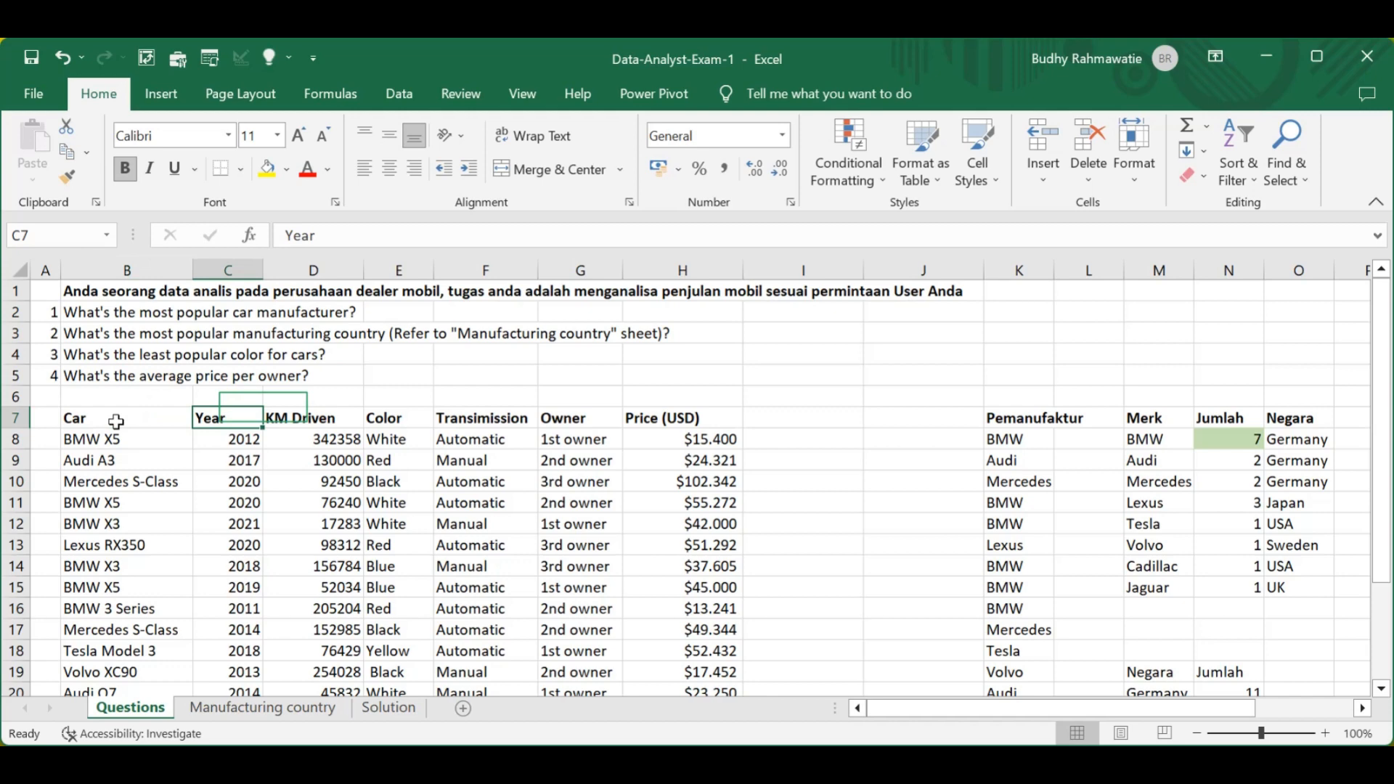
key("Right")
key("Right")
key("Right")
key("Right")
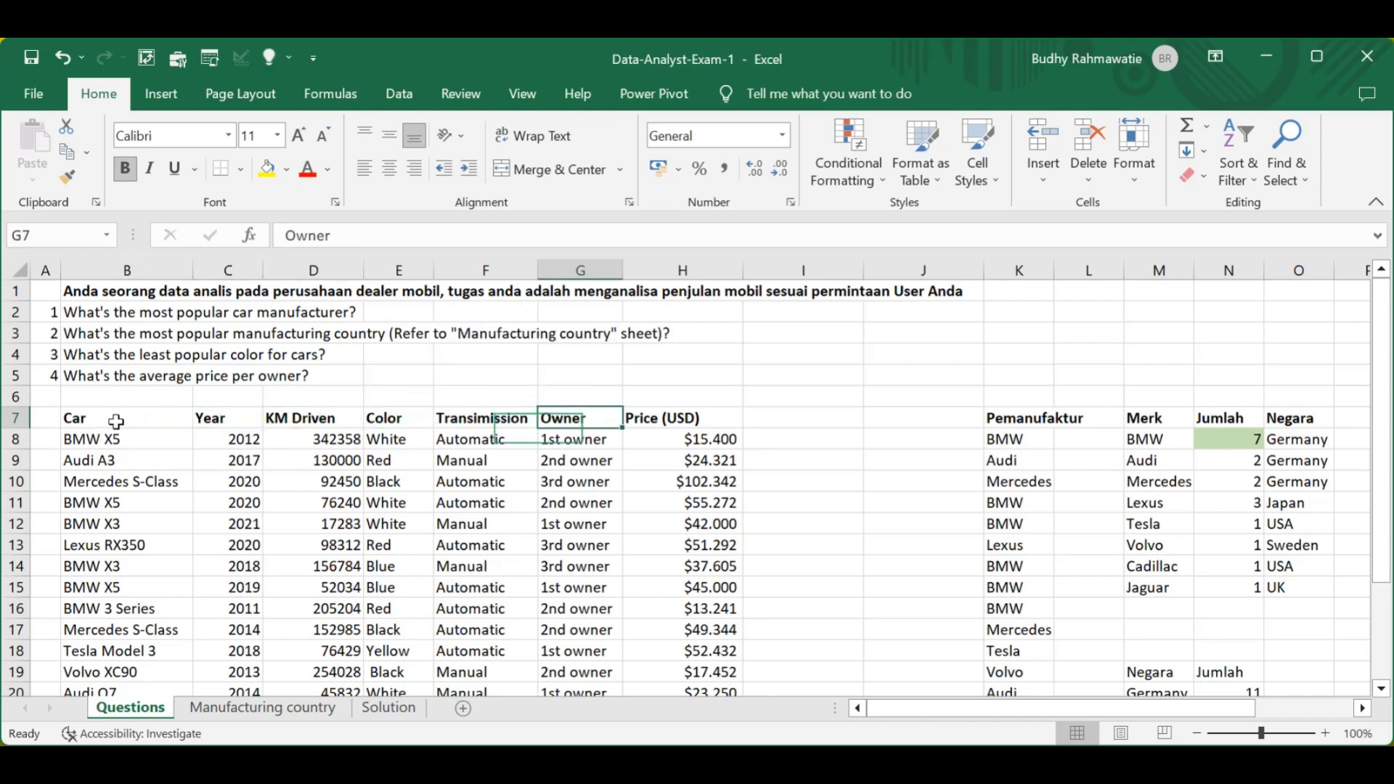
key("Down")
key("Down")
key("Down")
key("Down")
key("Down")
key("Down")
key("Down")
key("Down")
key("Down")
key("Down")
key("Down")
key("Down")
key("Down")
key("Down")
key("Down")
key("Down")
key("Down")
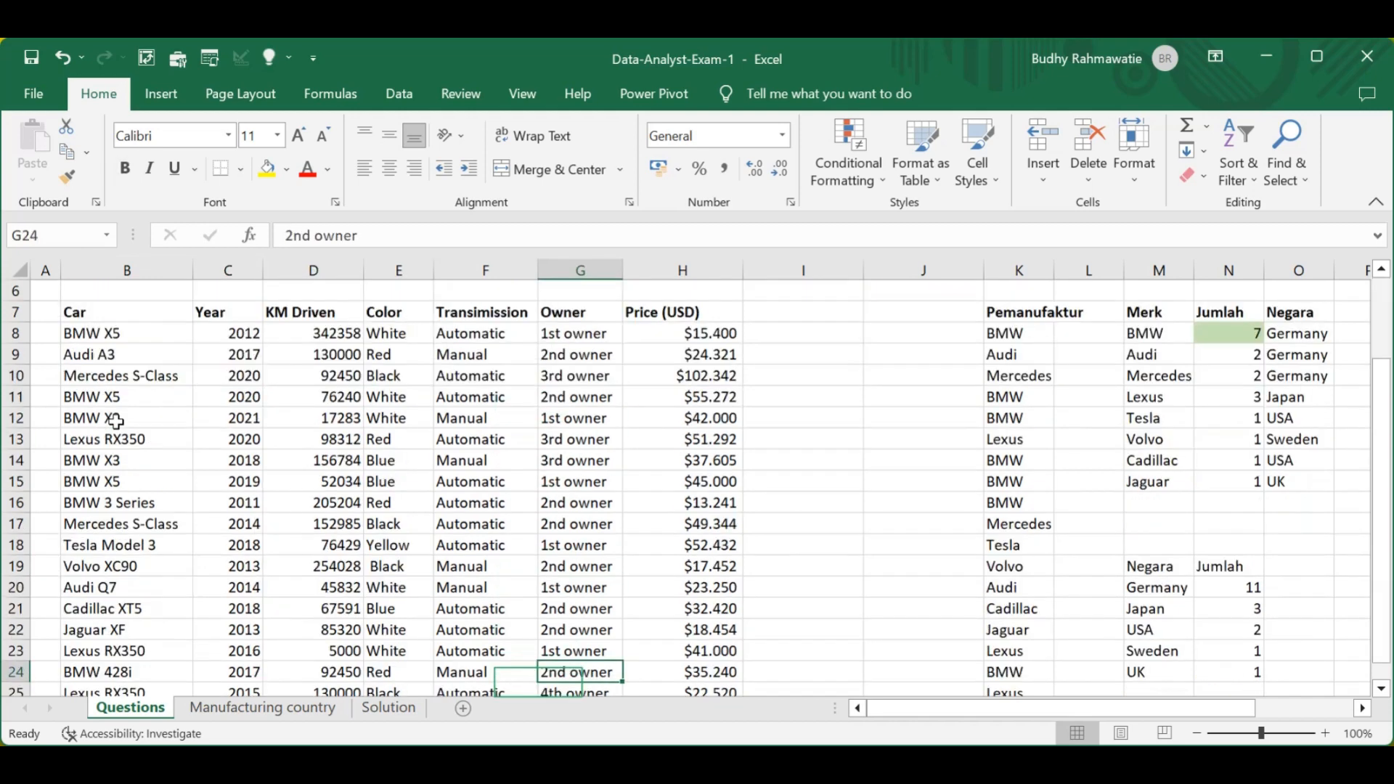
key("Down")
key("Down")
key("Down")
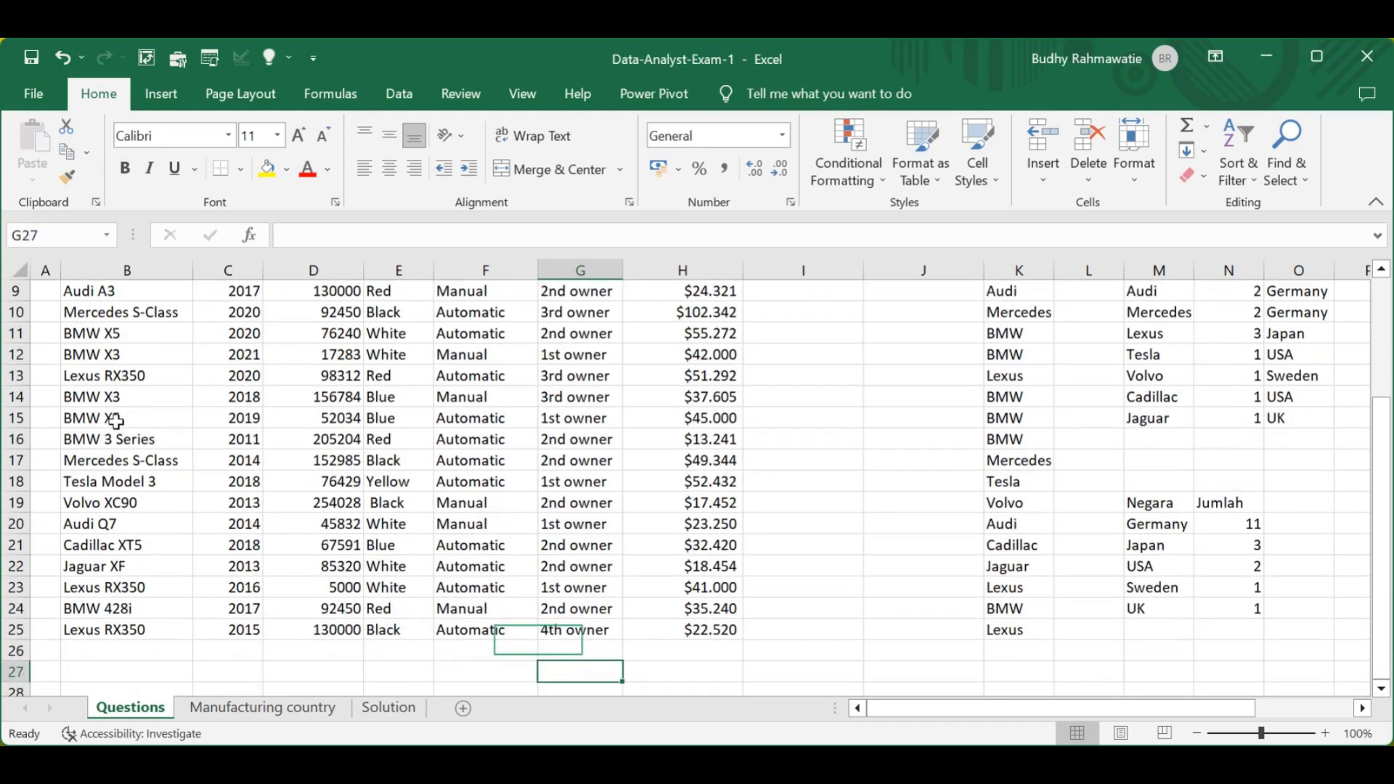
key("Up")
key("Up")
key("Up")
key("Up")
key("Up")
key("Up")
key("Up")
key("Up")
key("Up")
key("Up")
key("Up")
key("Up")
key("Up")
key("Up")
key("Up")
key("Up")
key("Up")
key("Up")
key("Up")
key("Up")
key("Down")
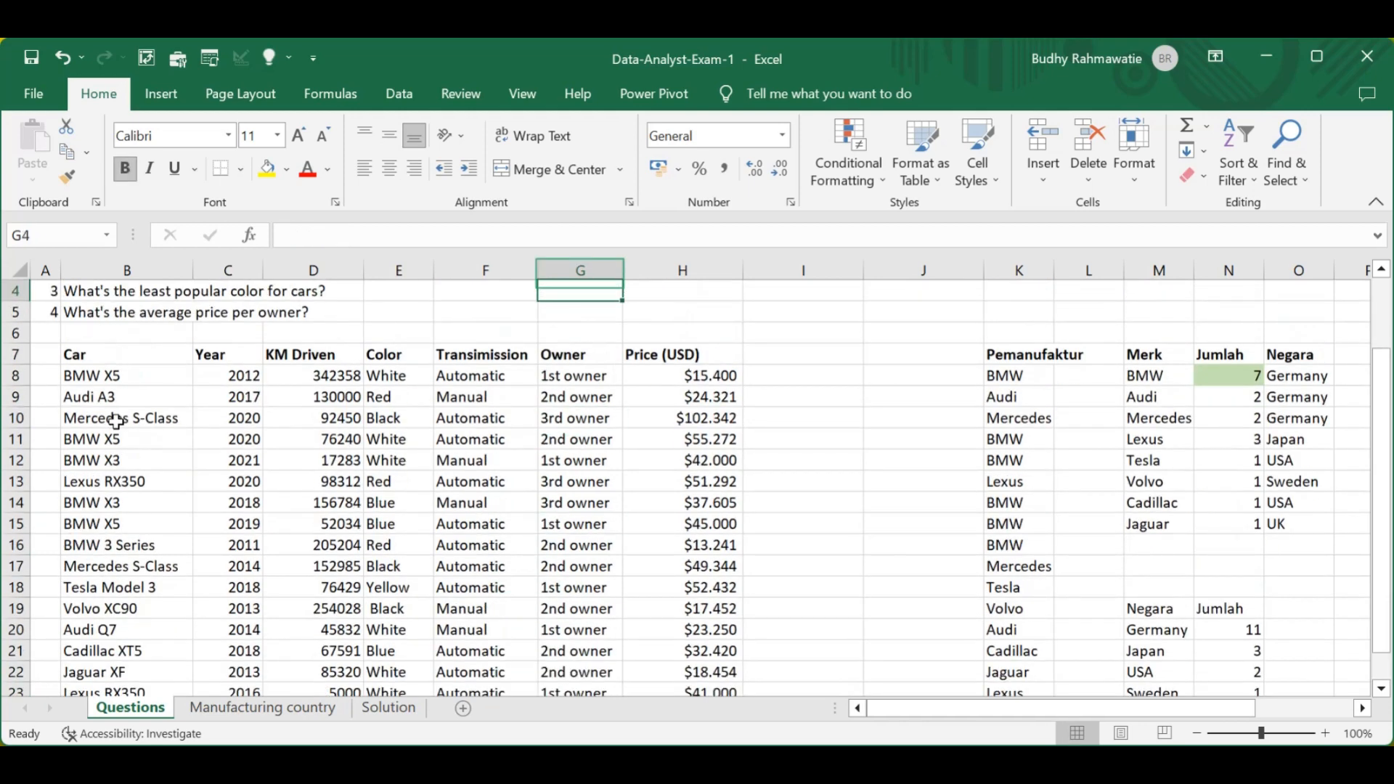
key("Up")
key("Up")
key("Up")
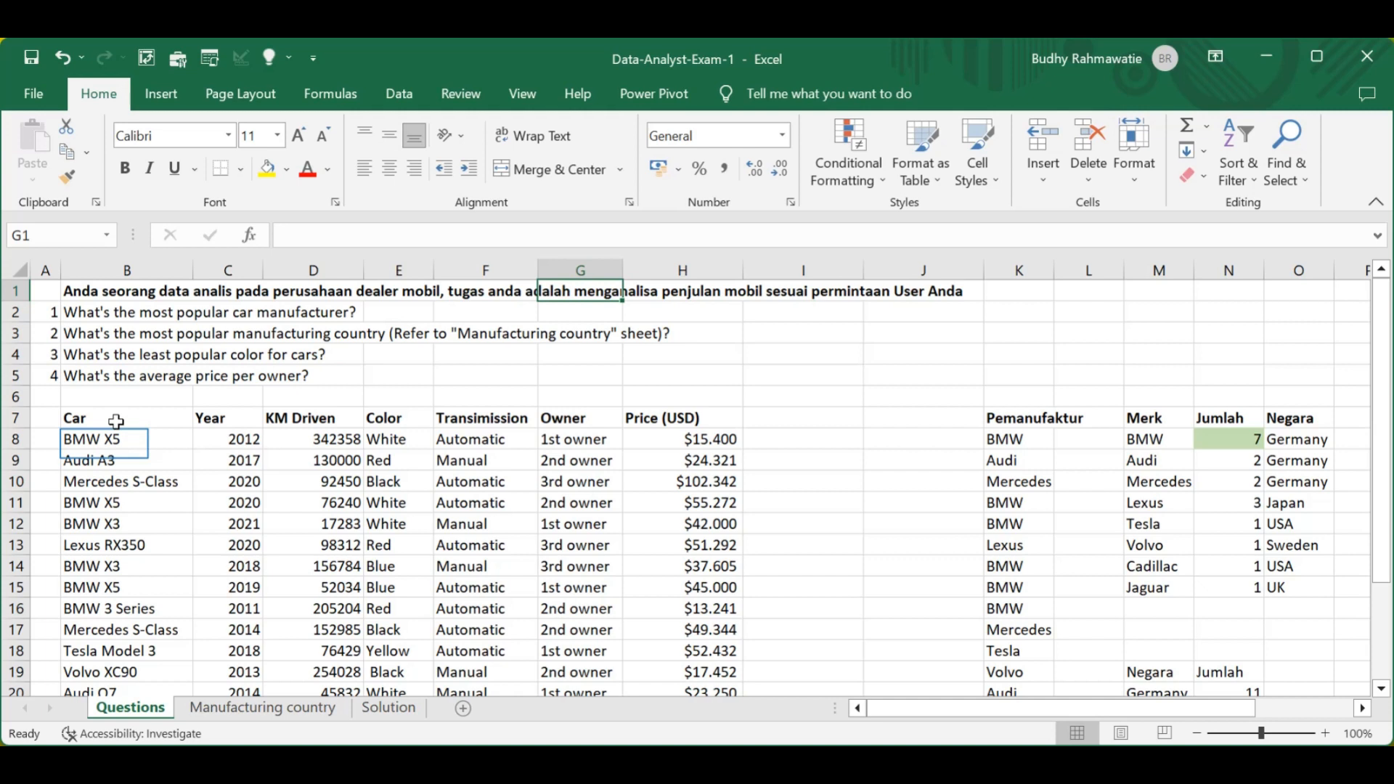
left_click(103, 443)
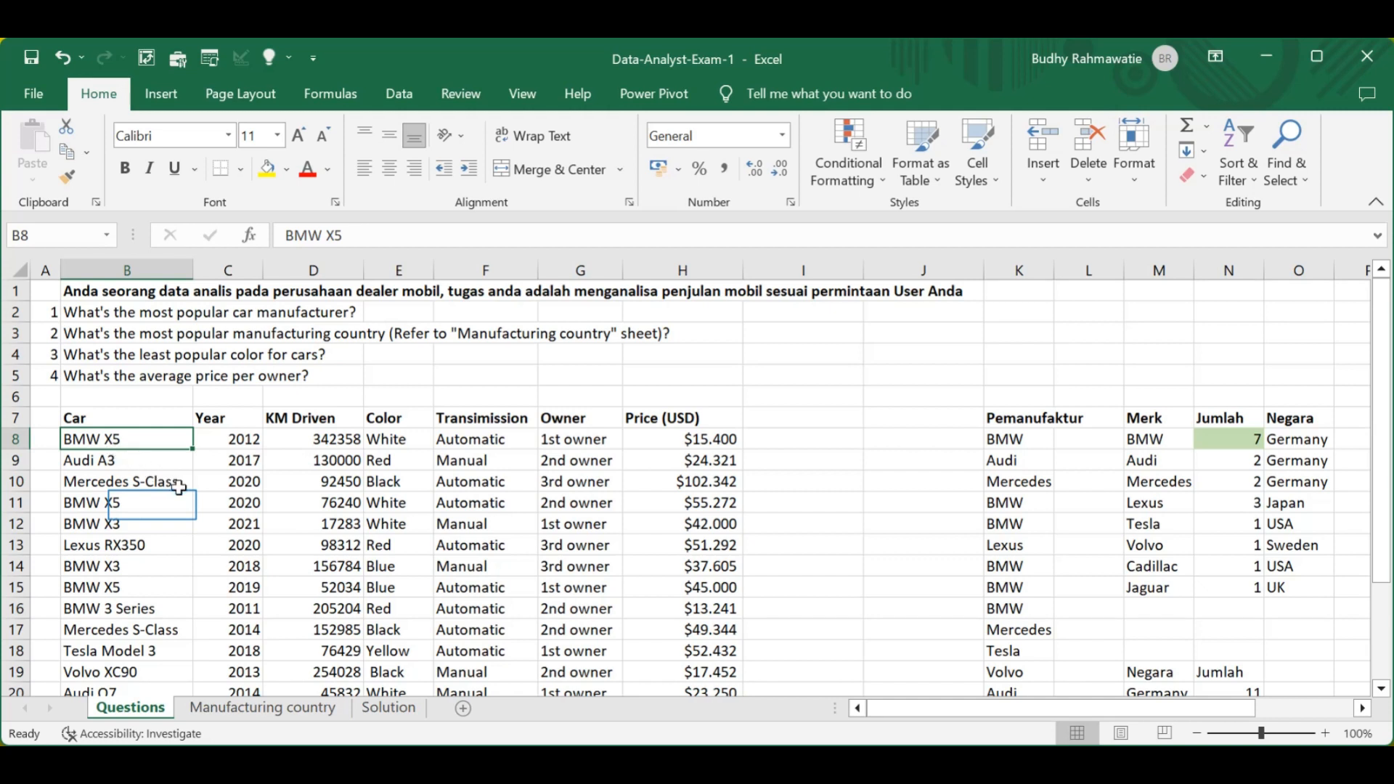
left_click(152, 505)
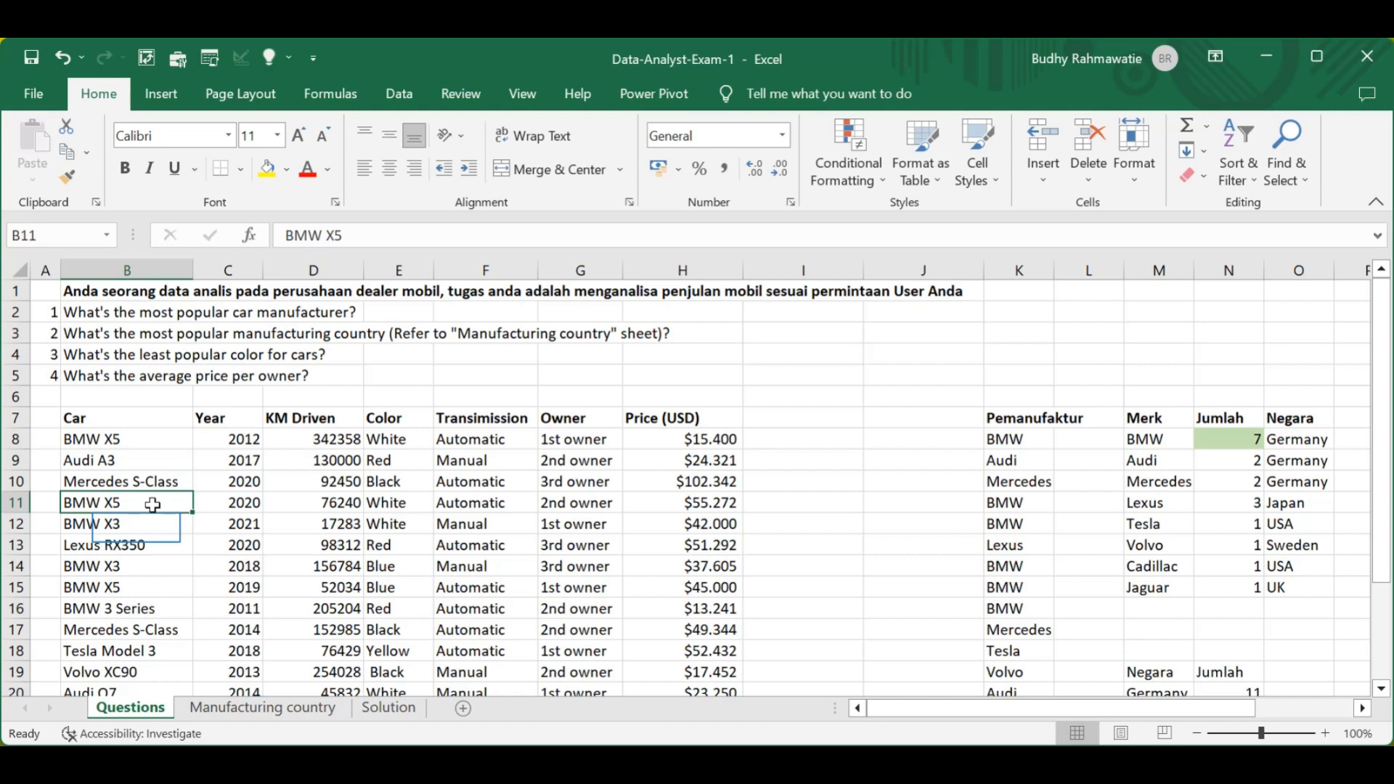
left_click(136, 526)
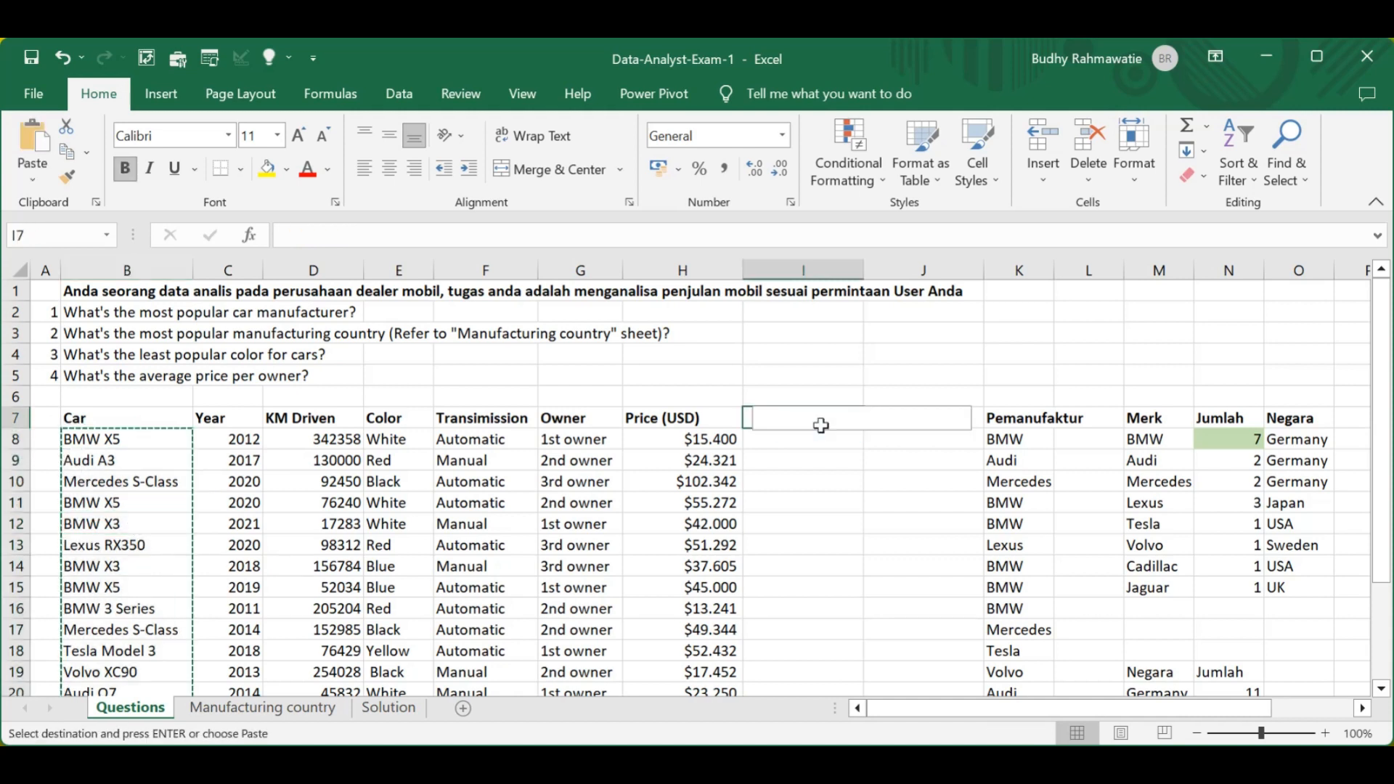
Step: Add the heading Pemanufaktur in I7 and enter =LEFT(B8;FIND(" ";B8)-1) in I8 to extract the car's manufacturer
type("Pemanufaktur")
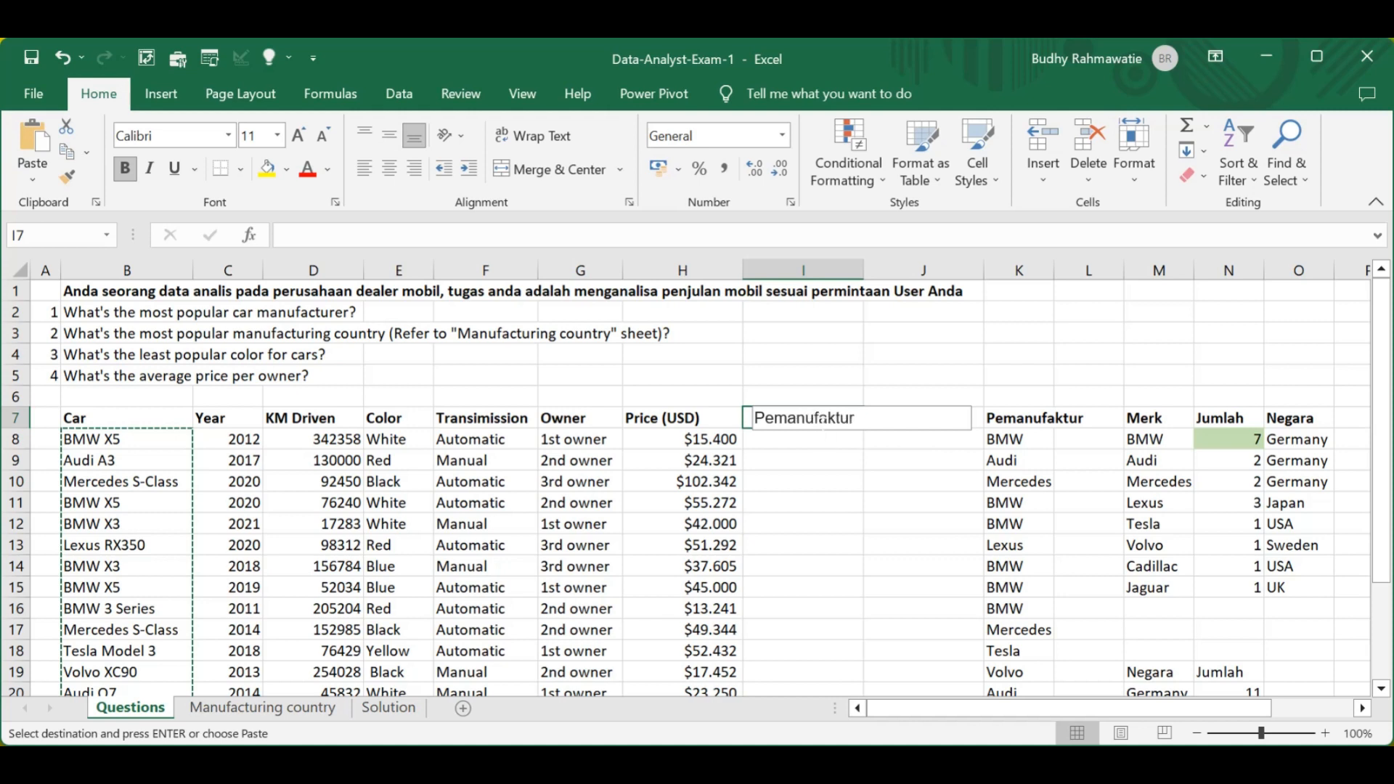
key("Return")
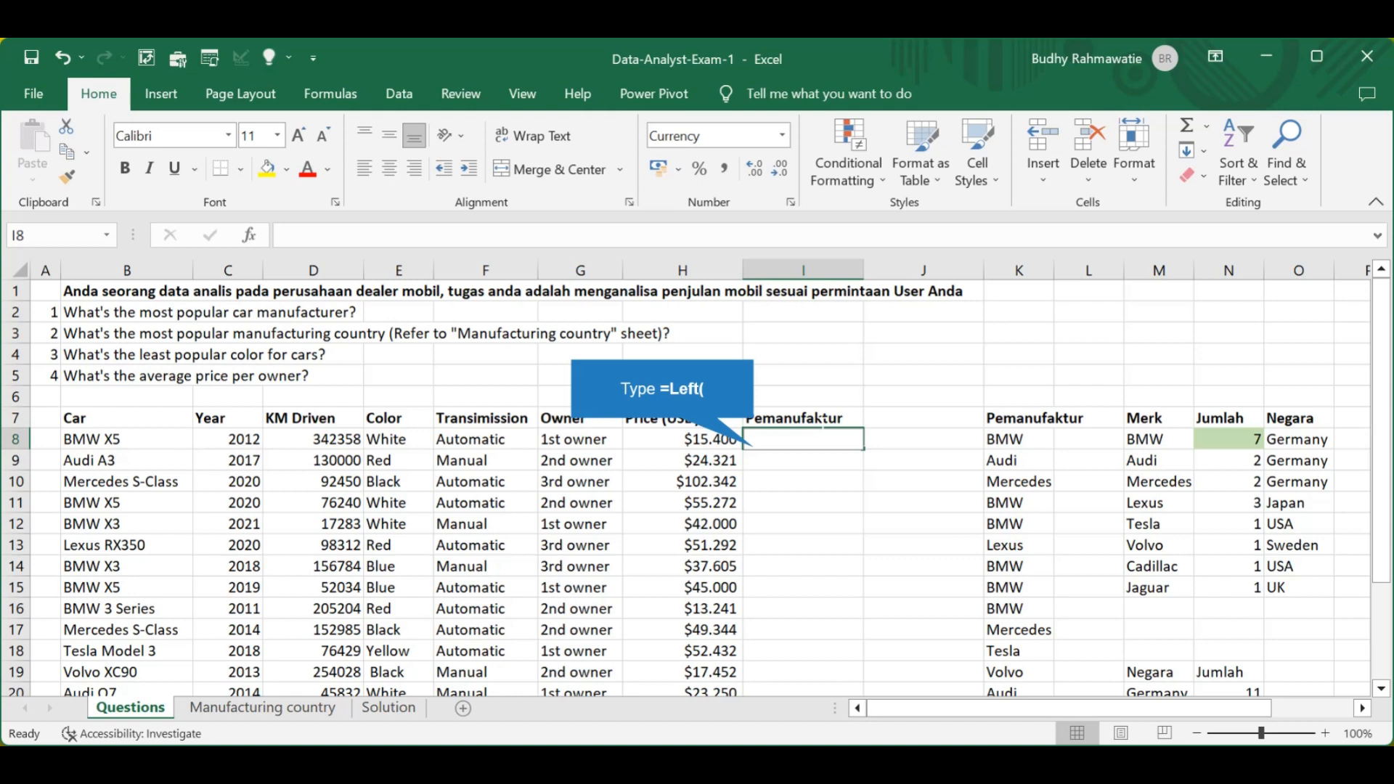
type("=Left(")
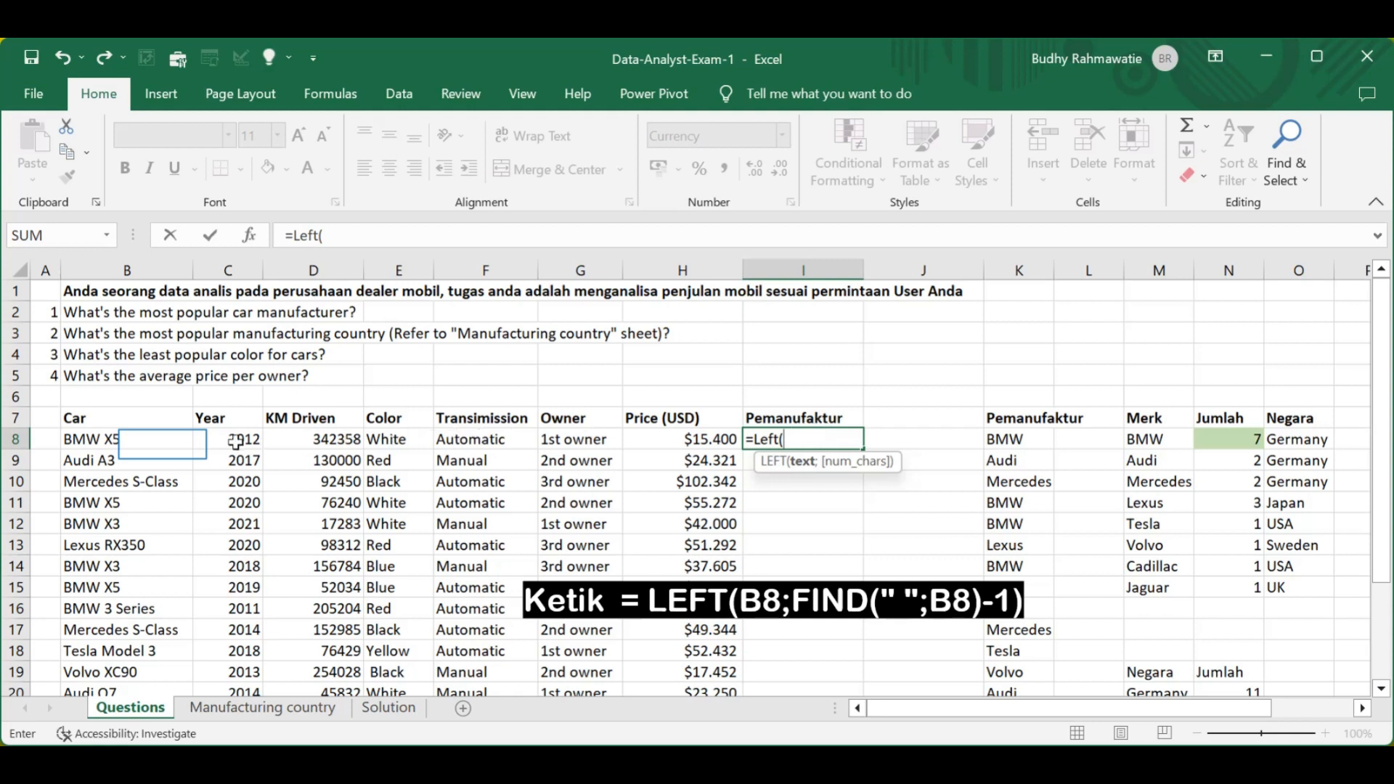
left_click(163, 444)
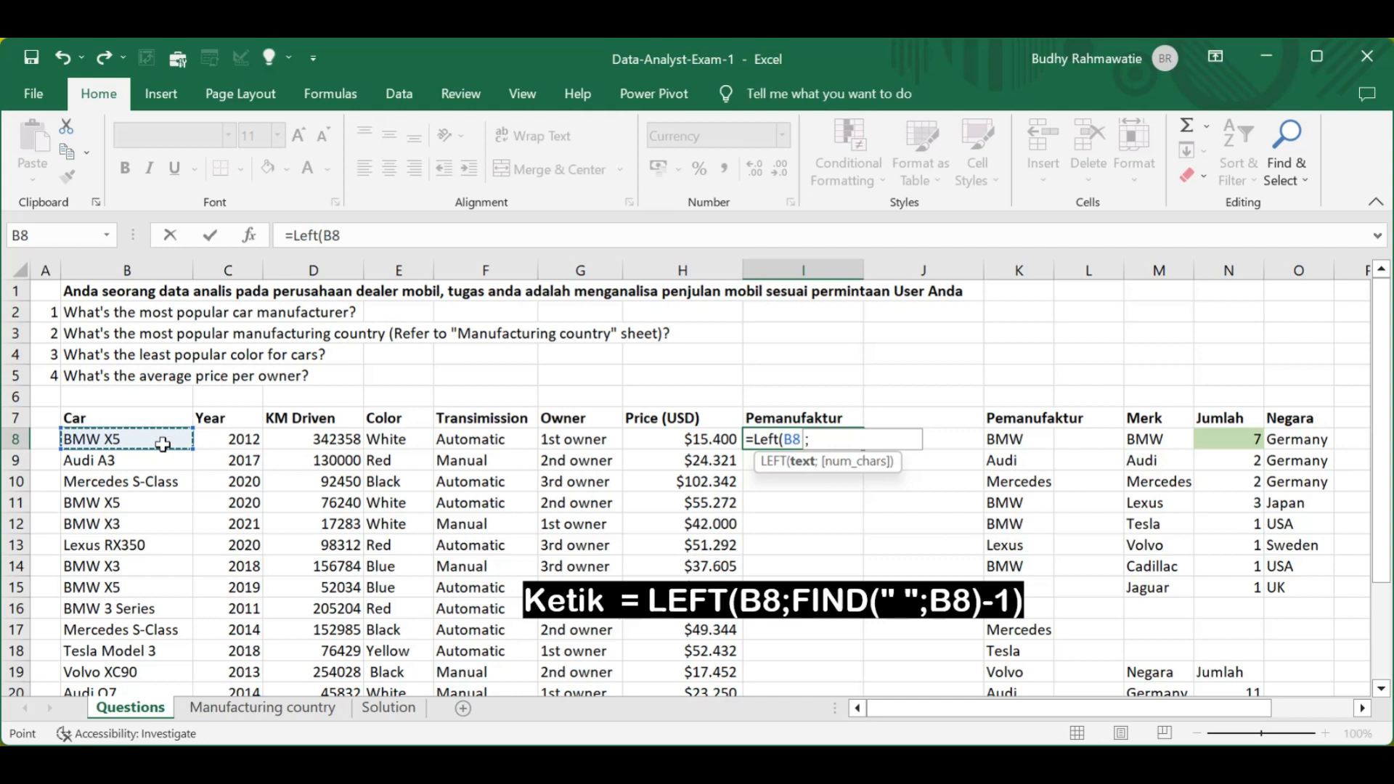
type(";Find(\" \";")
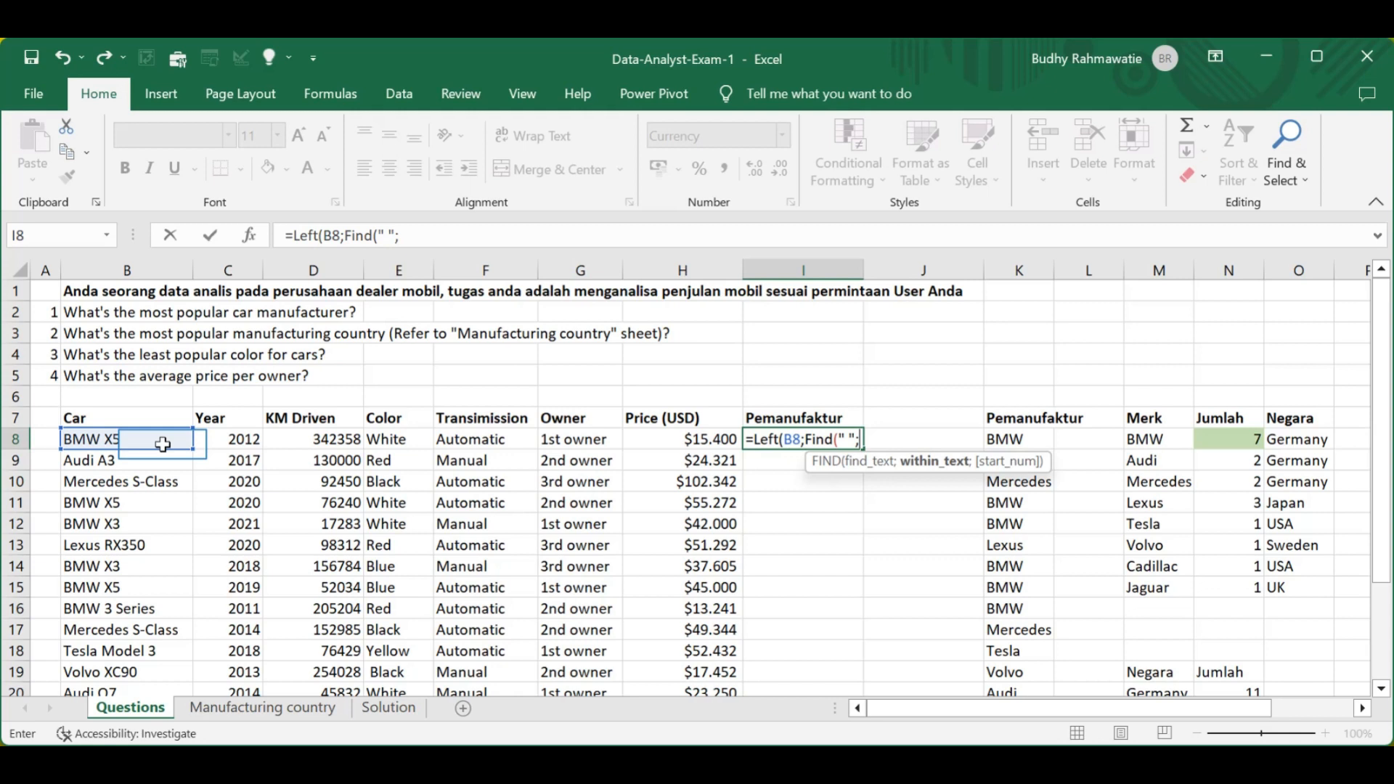
left_click(162, 444)
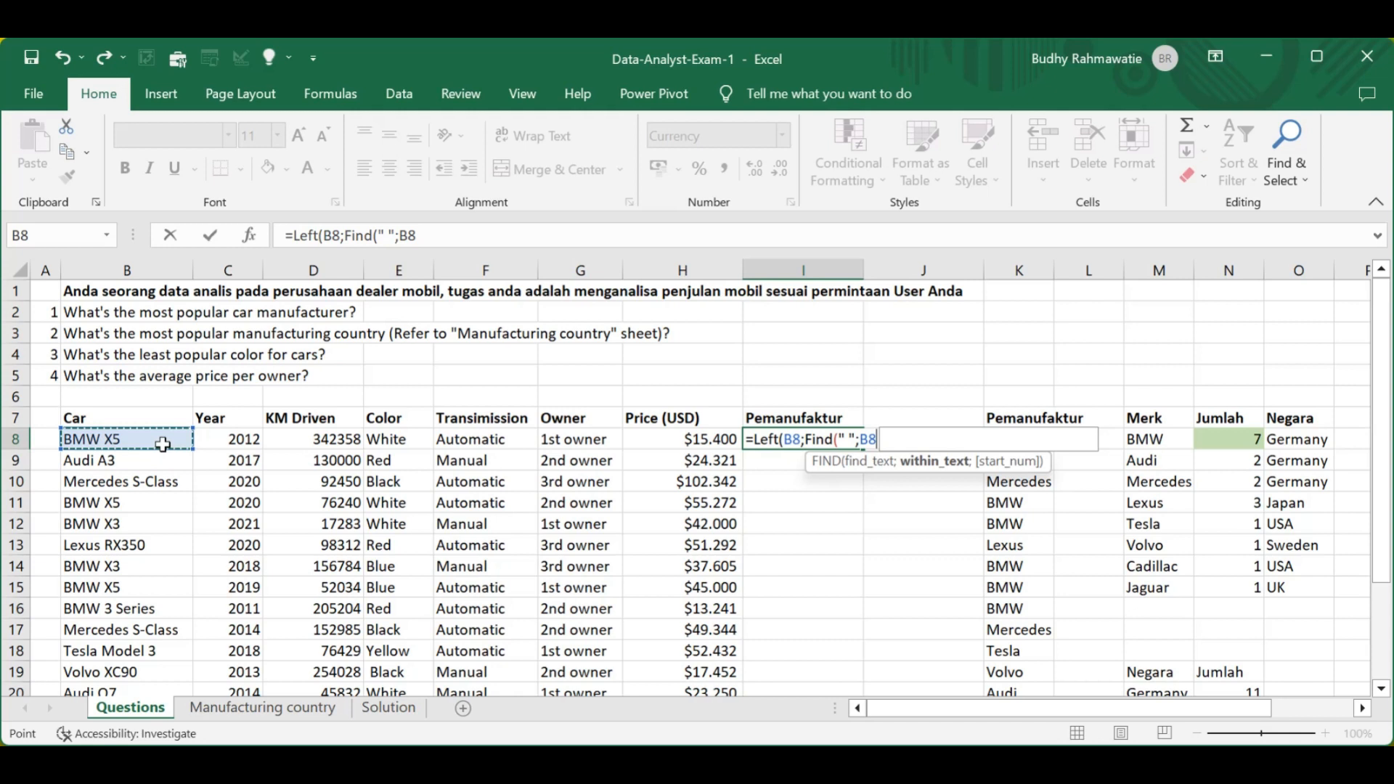
type(")")
type("-1")
key("Return")
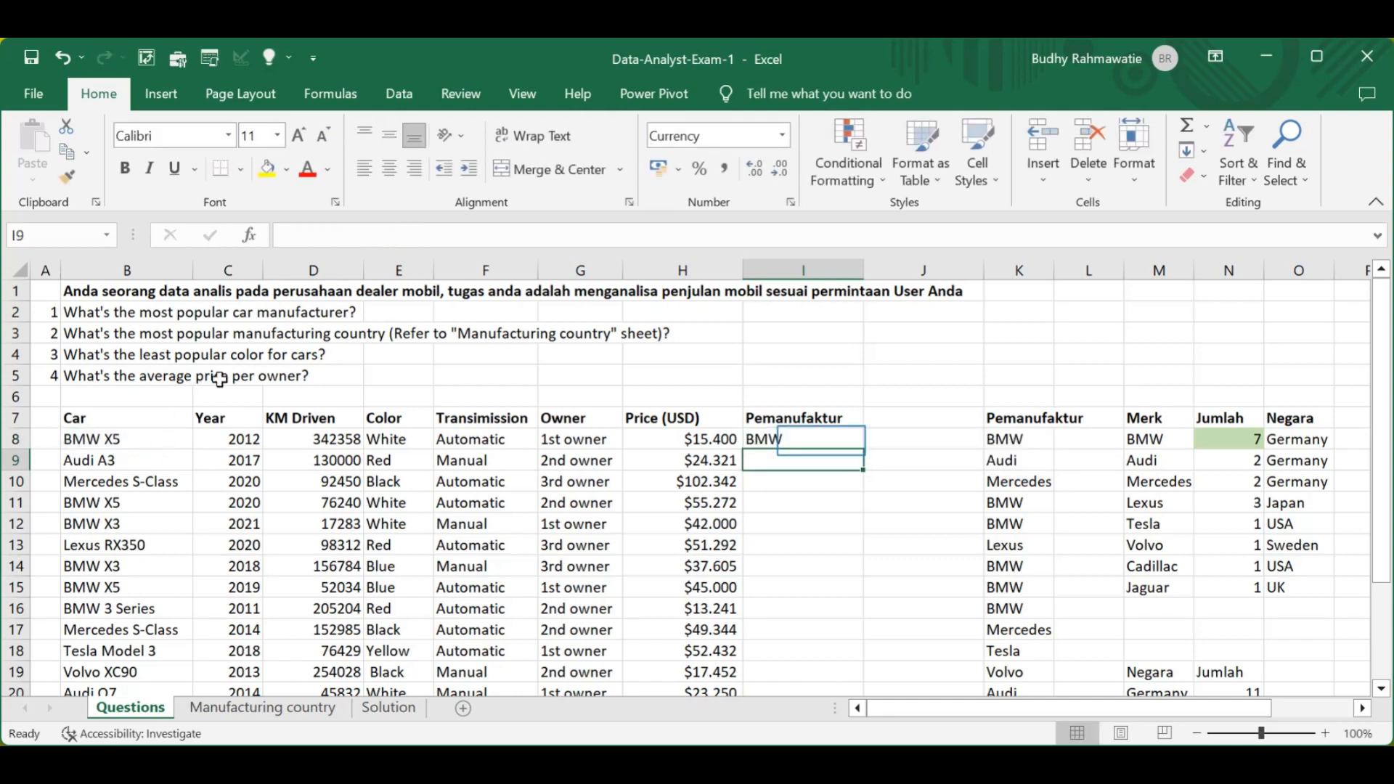
Step: Fill the manufacturer formula from I8 down through the last car row, I25
left_click(821, 441)
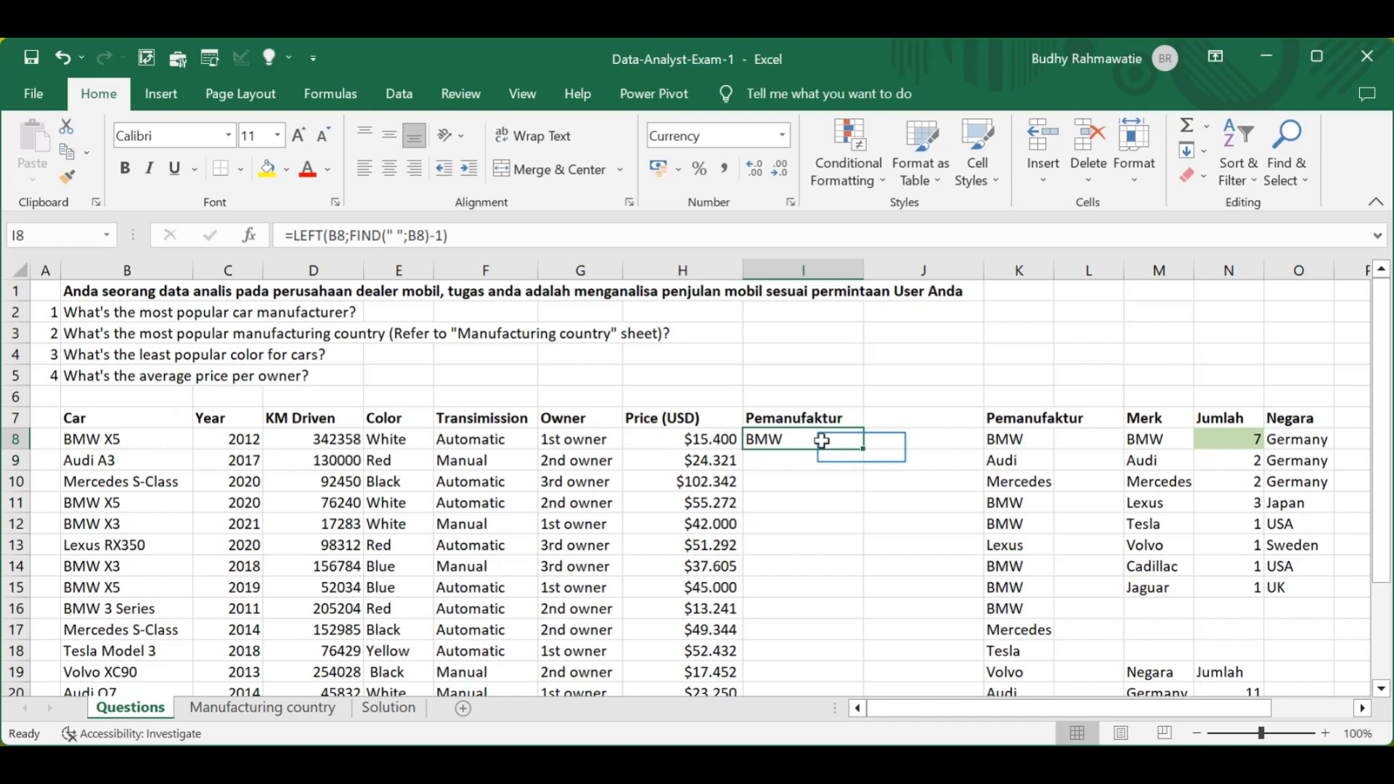
double_click(863, 448)
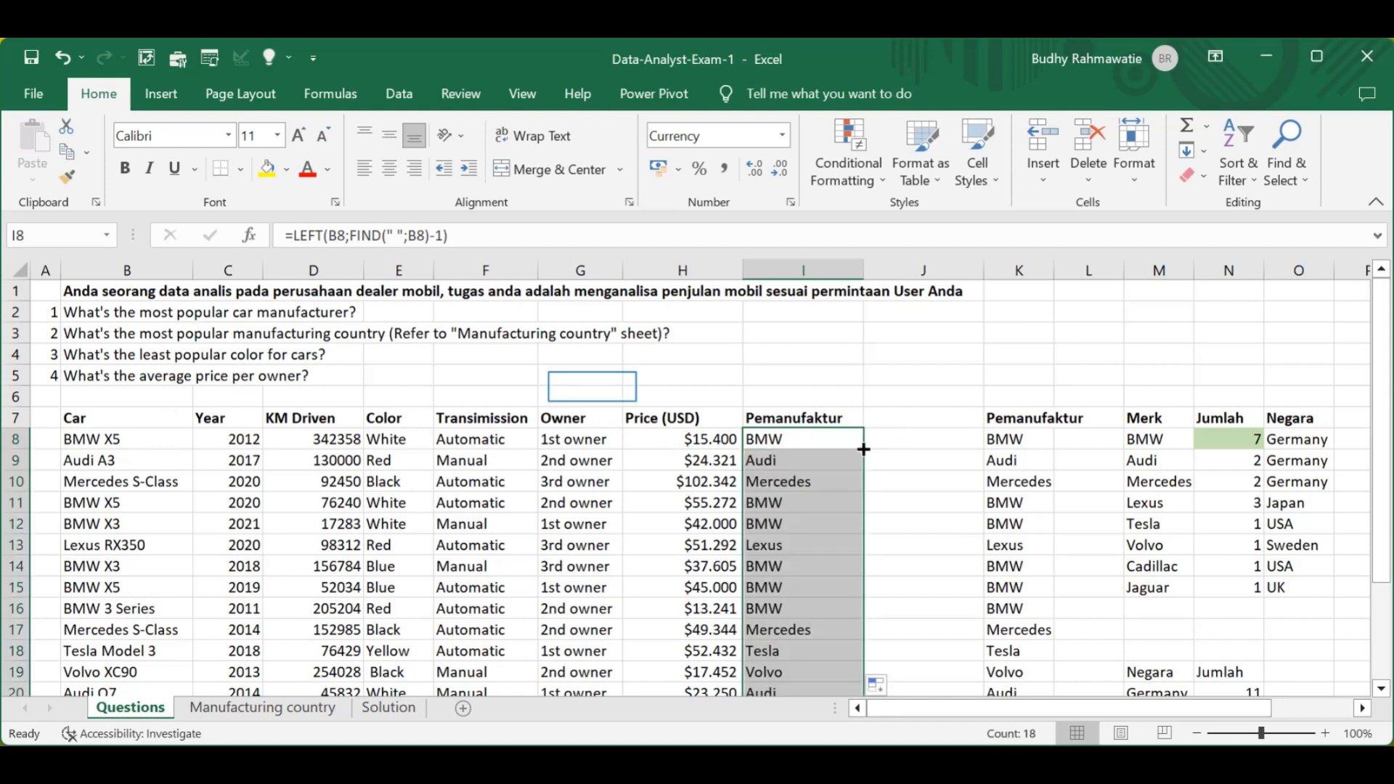
left_click(593, 387)
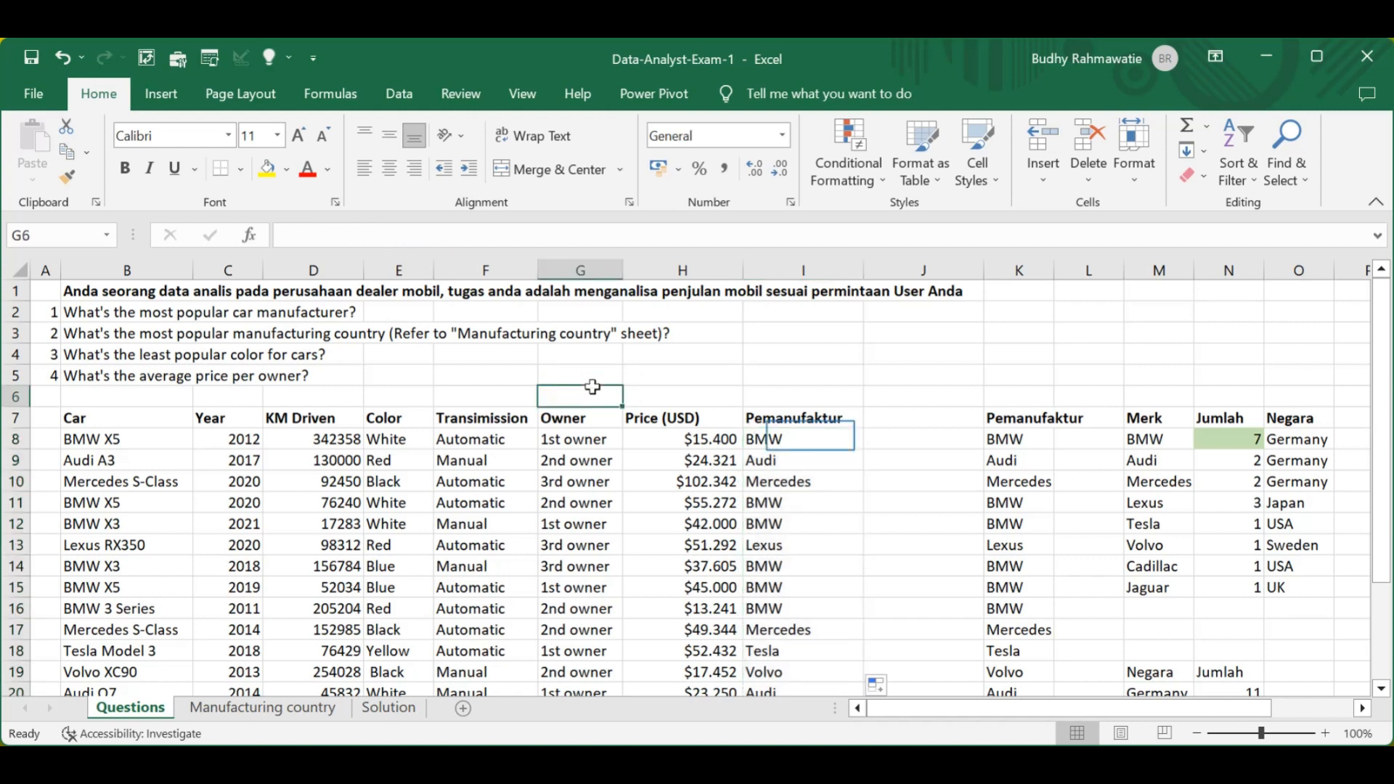
Step: Check the extracted manufacturer names in the new Pemanufaktur column against the cars, from row 8 to row 25
left_click(811, 435)
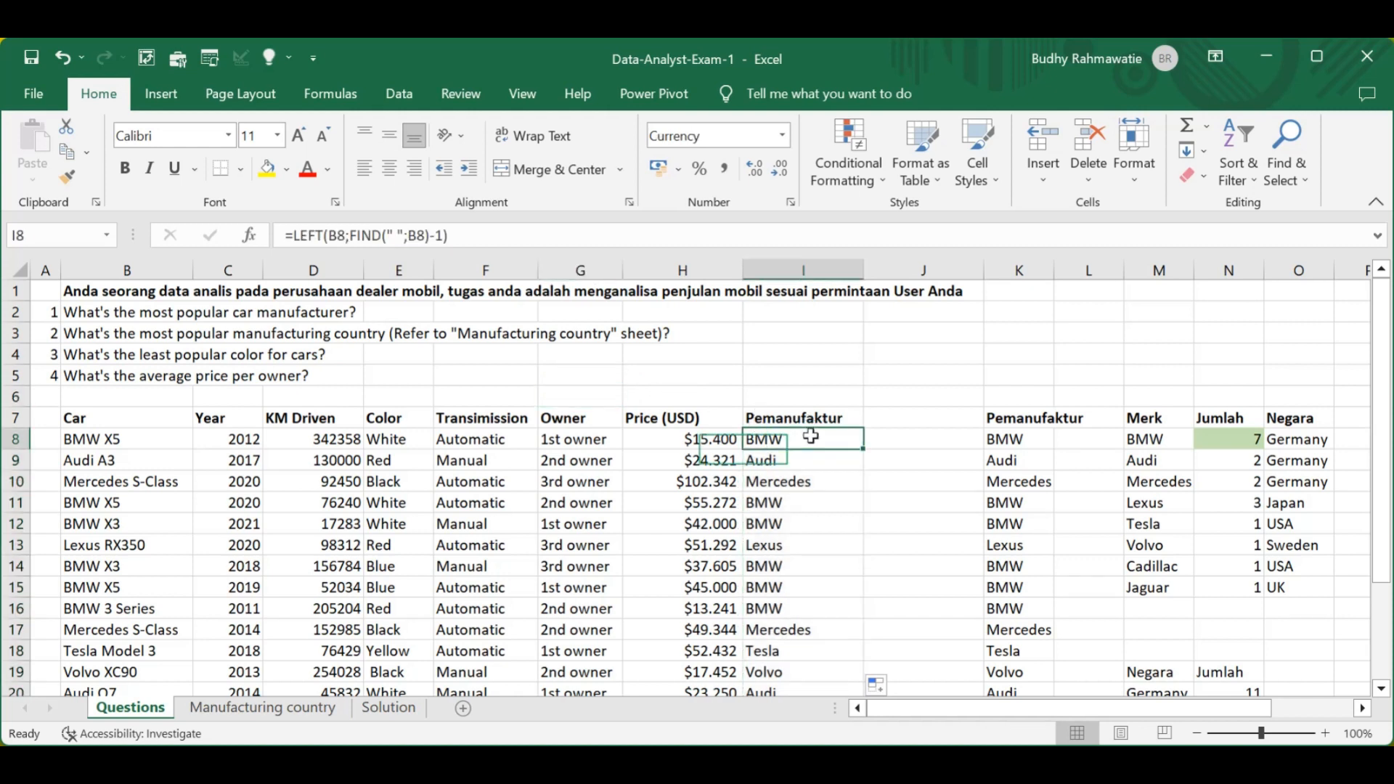
key("Down")
key("Down")
key("Down")
key("Down")
key("Down")
key("Down")
key("Down")
key("Down")
key("Down")
key("Down")
key("Down")
key("Down")
key("Down")
key("Down")
key("Down")
key("Down")
key("Down")
key("Down")
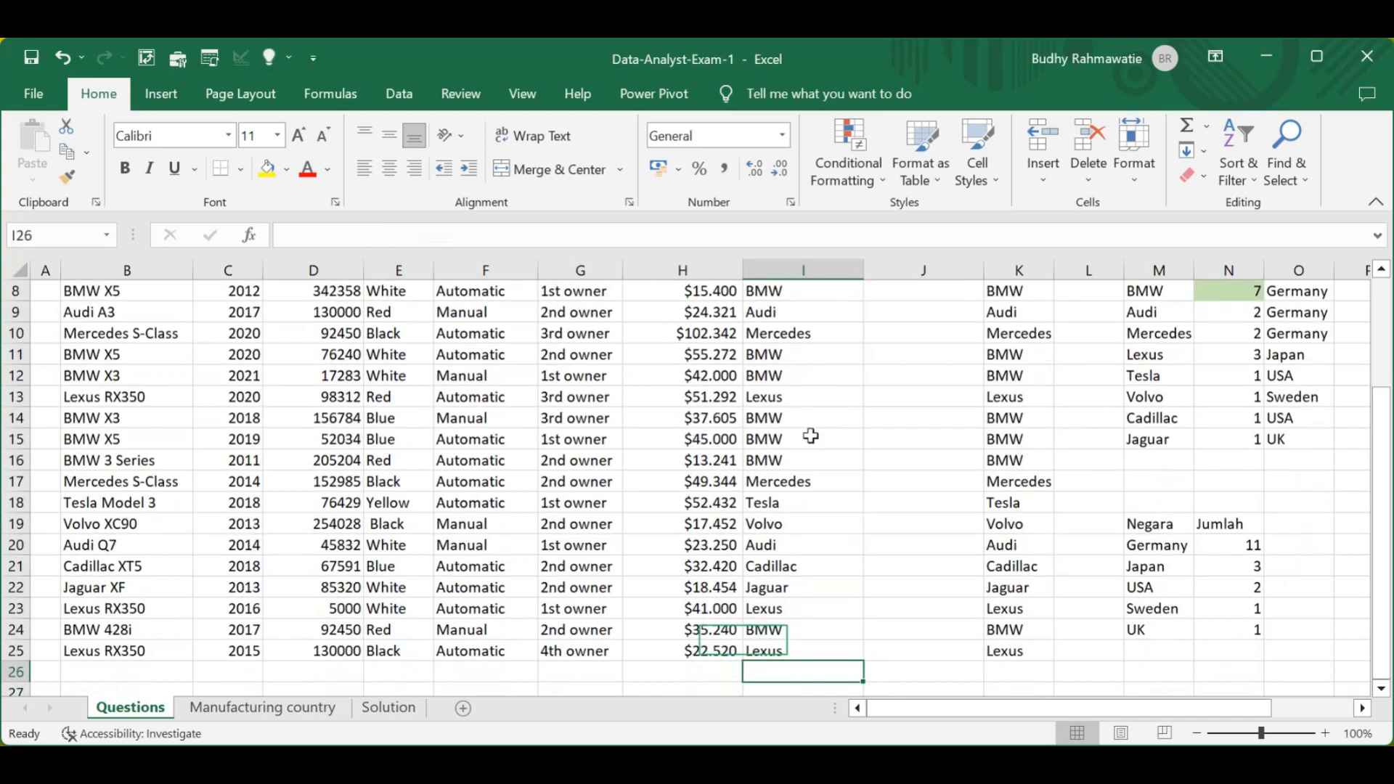
key("Up")
key("Up")
key("Up")
key("Up")
key("Up")
key("Up")
key("Up")
key("Up")
key("Up")
key("Up")
key("Up")
key("Up")
key("Up")
key("Up")
key("Up")
key("Up")
key("Up")
key("Up")
key("Up")
key("Up")
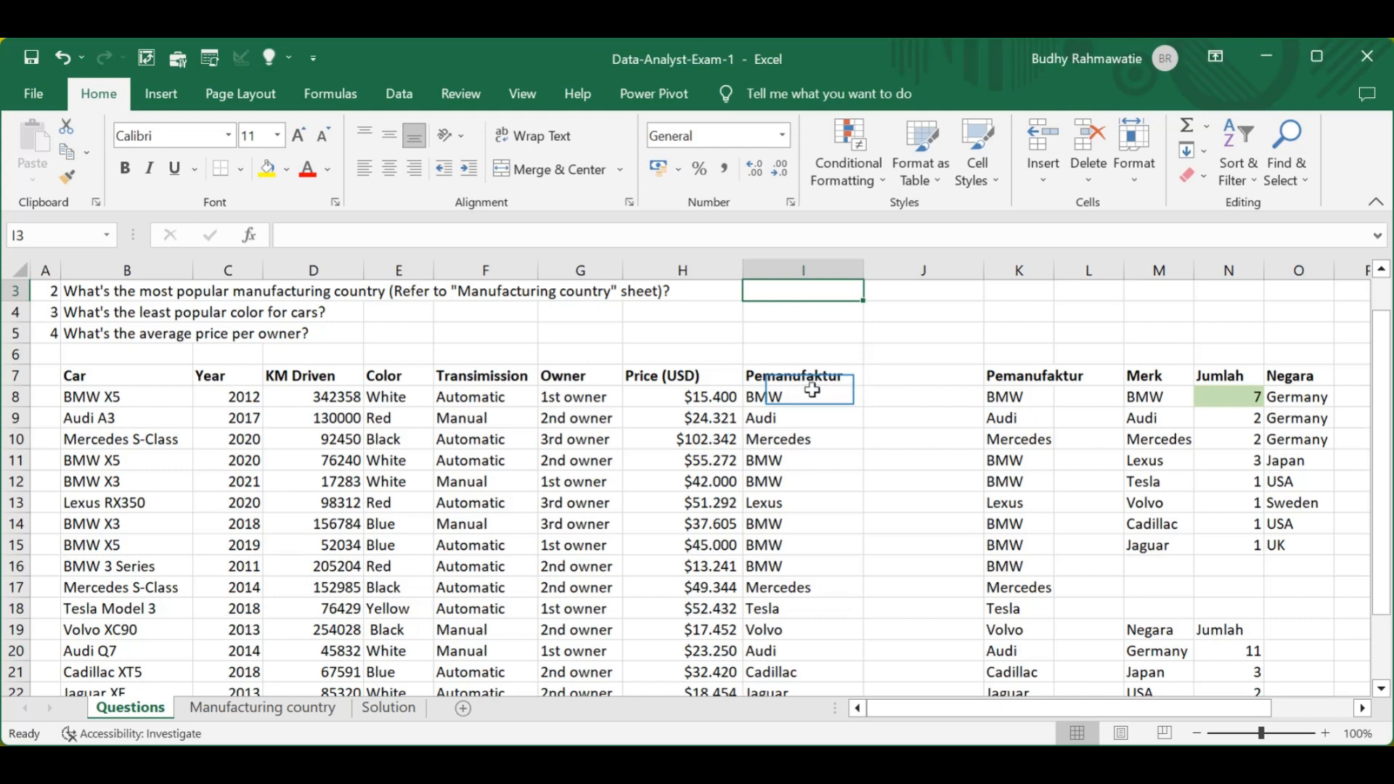
Step: Copy the manufacturer names in I8:I25 and paste them from J8 as values with source formatting
left_click_drag(812, 390, 793, 564)
key("ctrl+c")
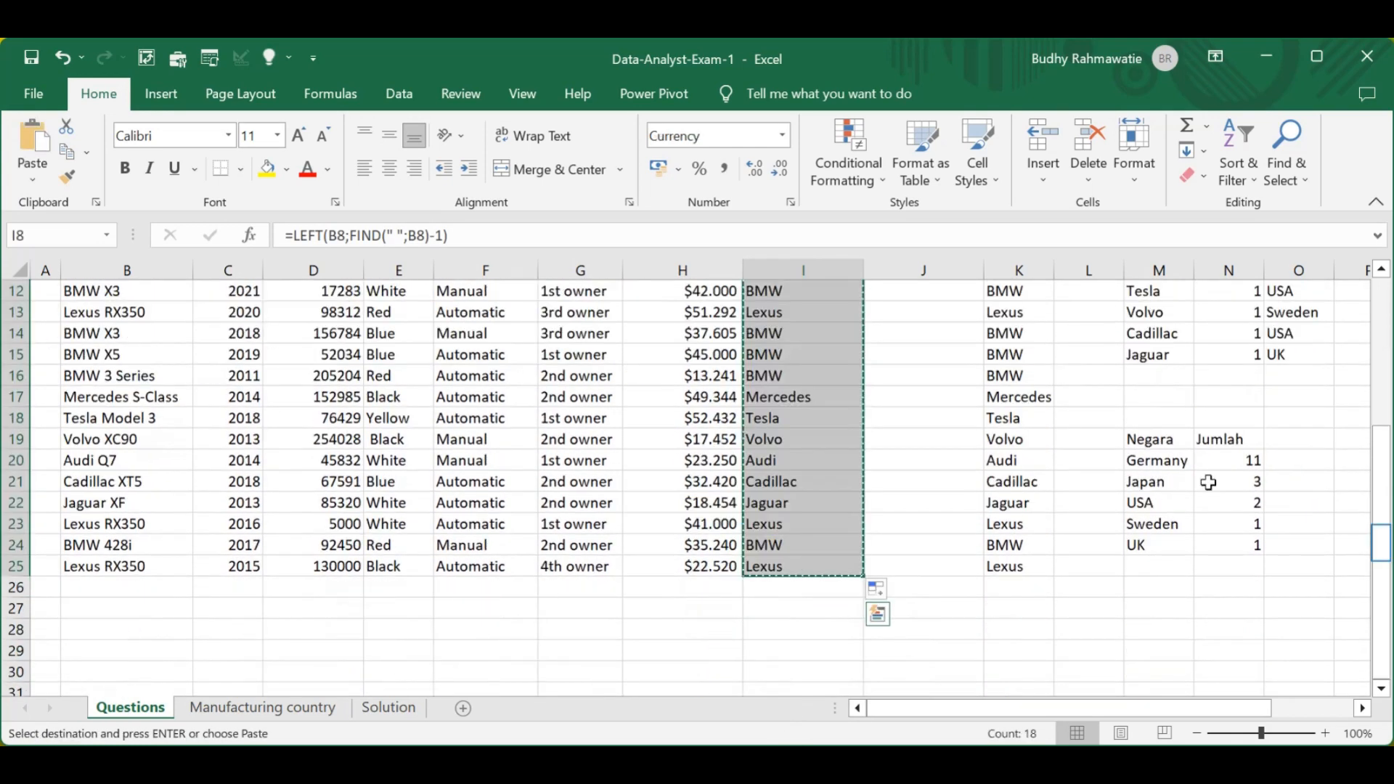
left_click_drag(1381, 543, 1381, 398)
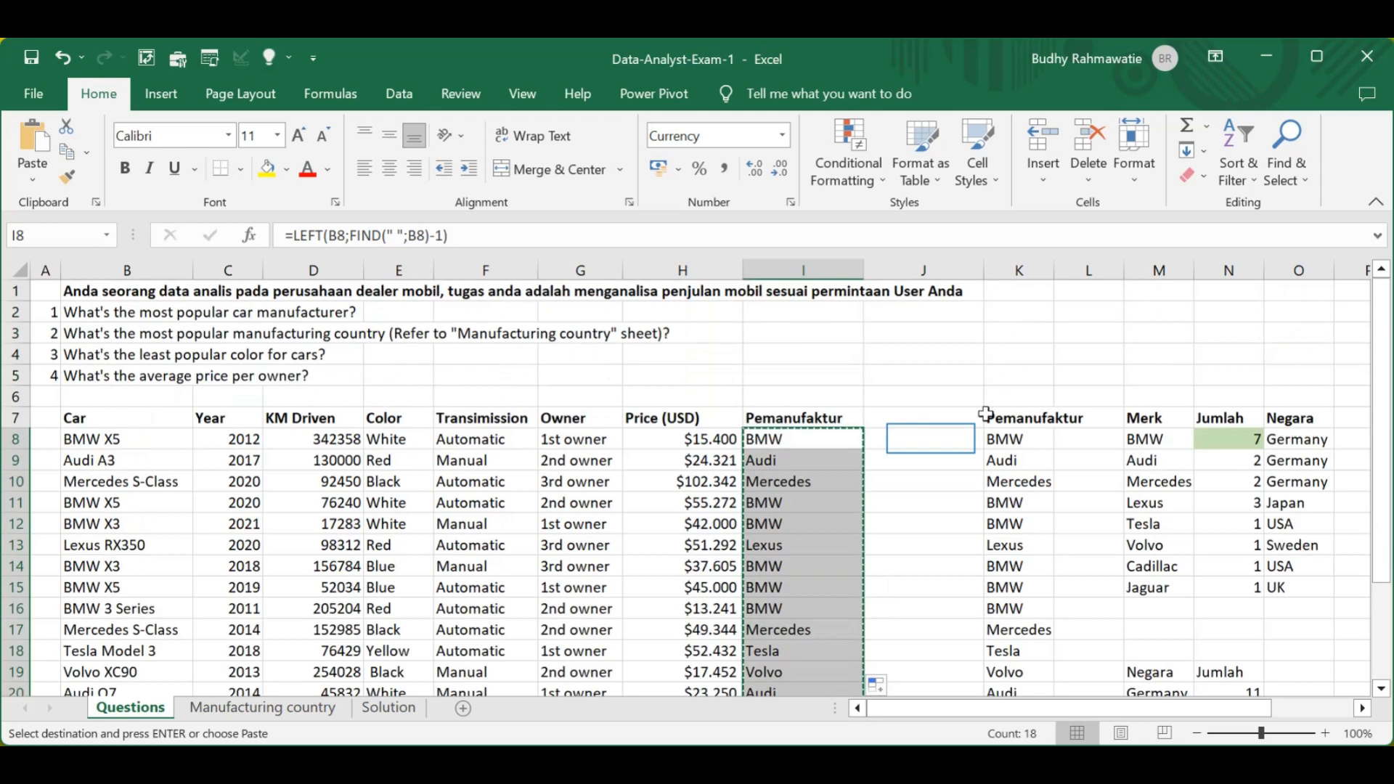
left_click(932, 439)
key("ctrl+v")
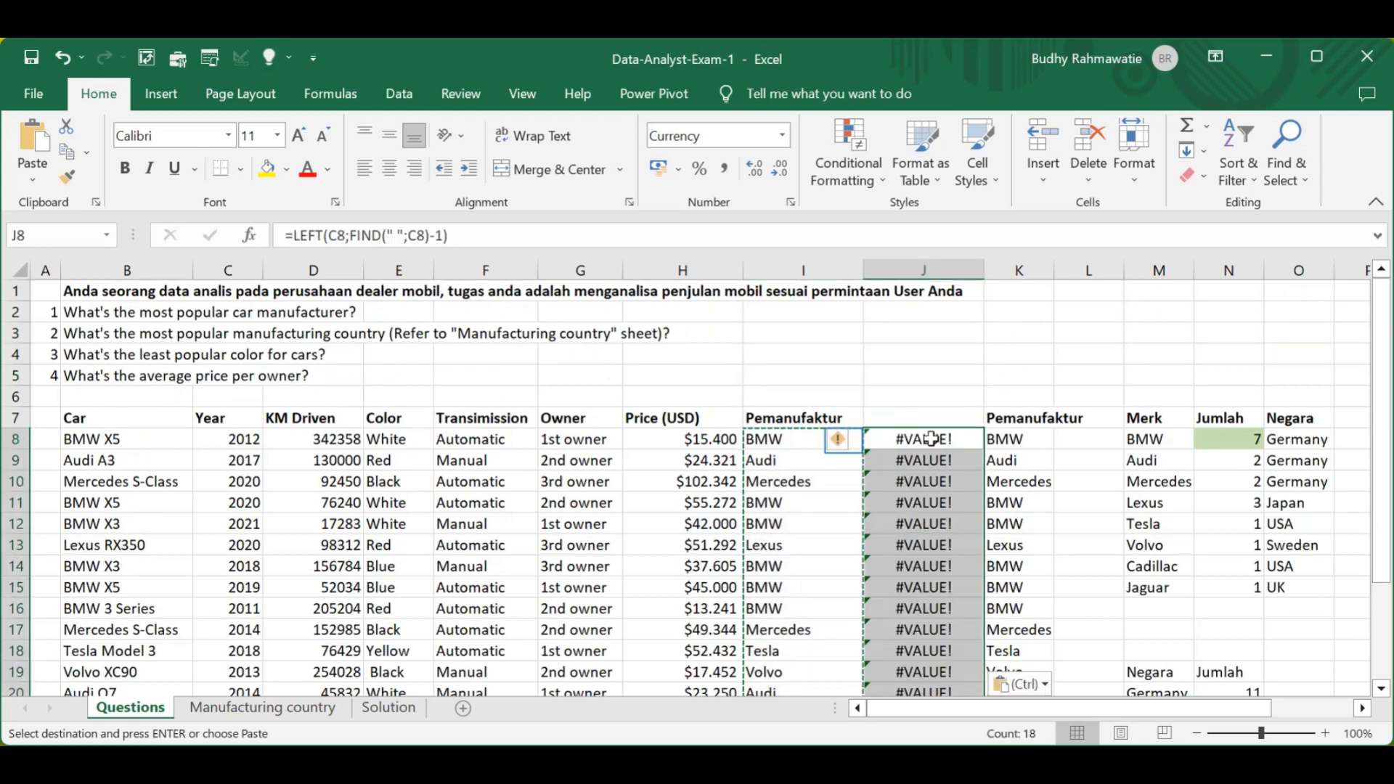
left_click(846, 441)
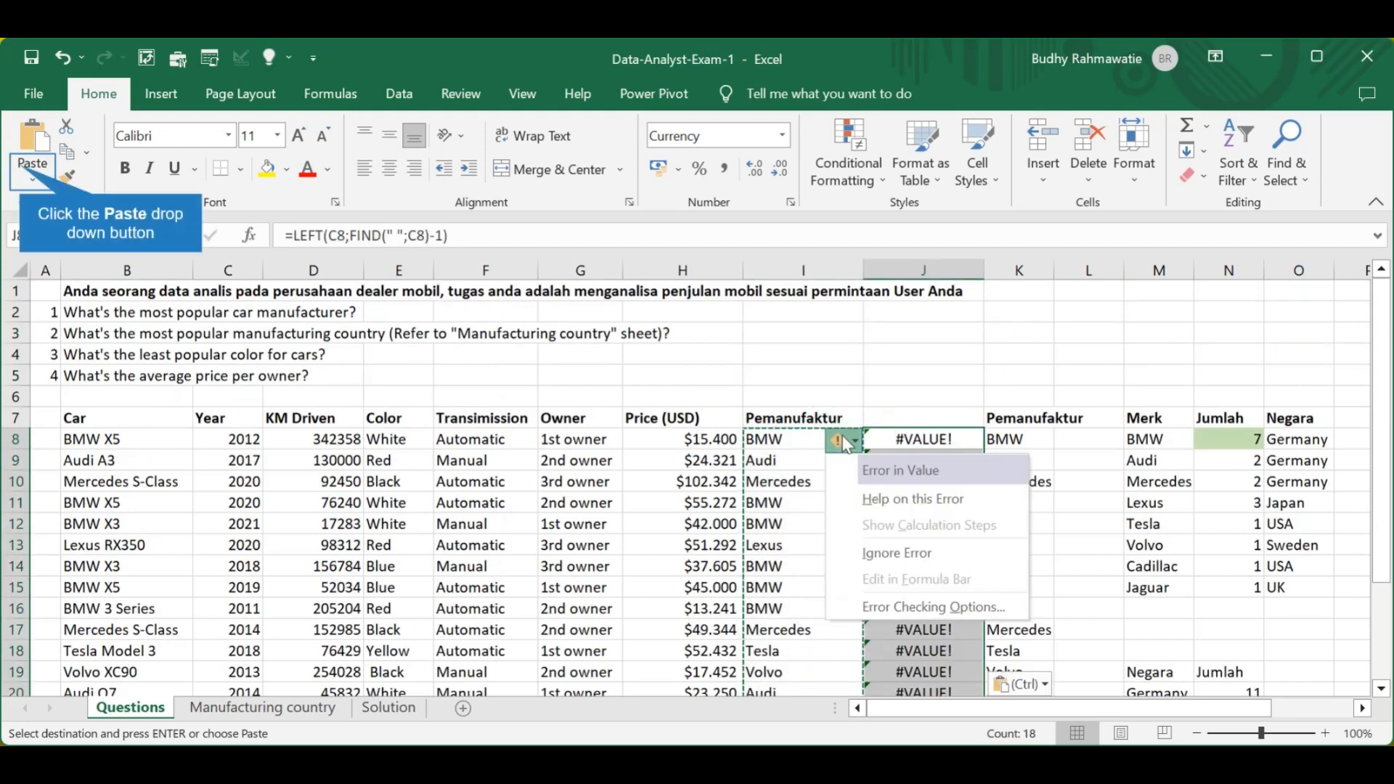
left_click(22, 167)
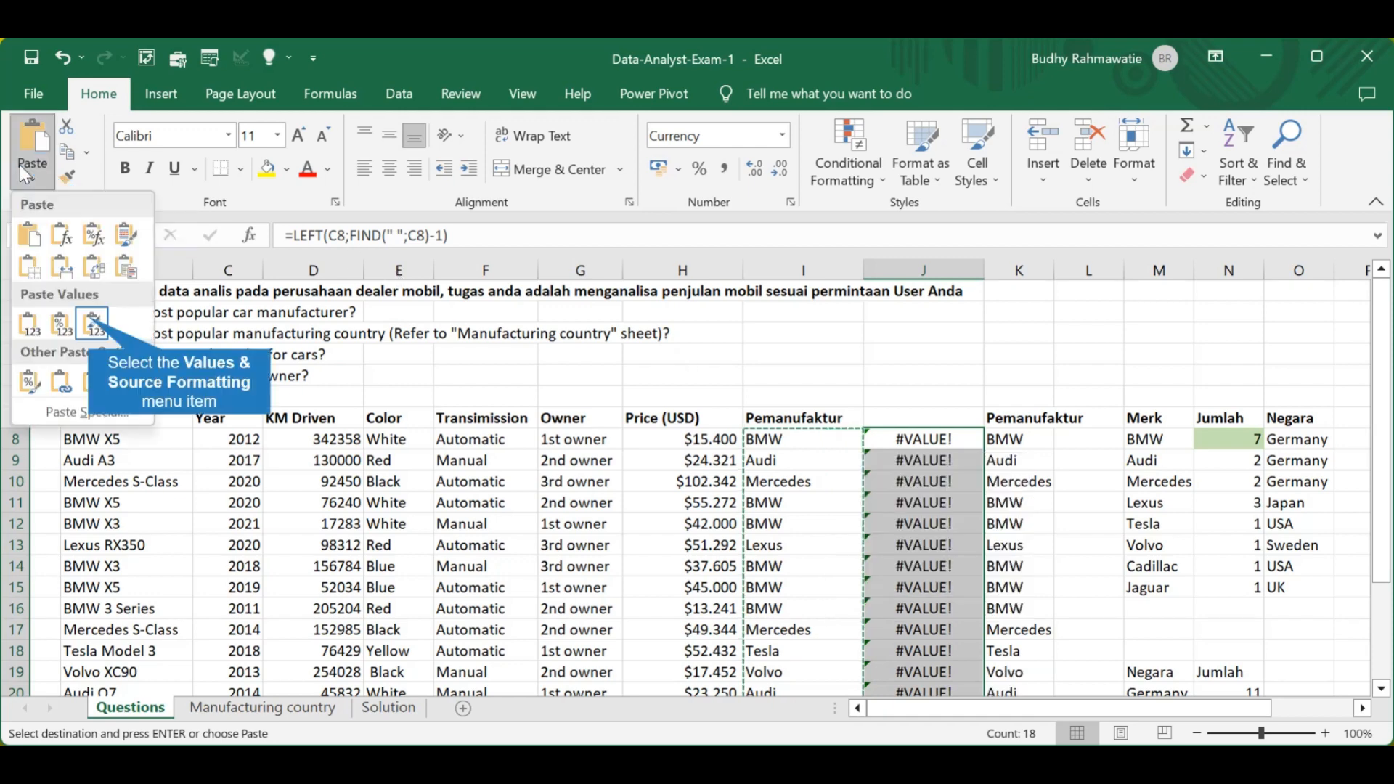
left_click(93, 323)
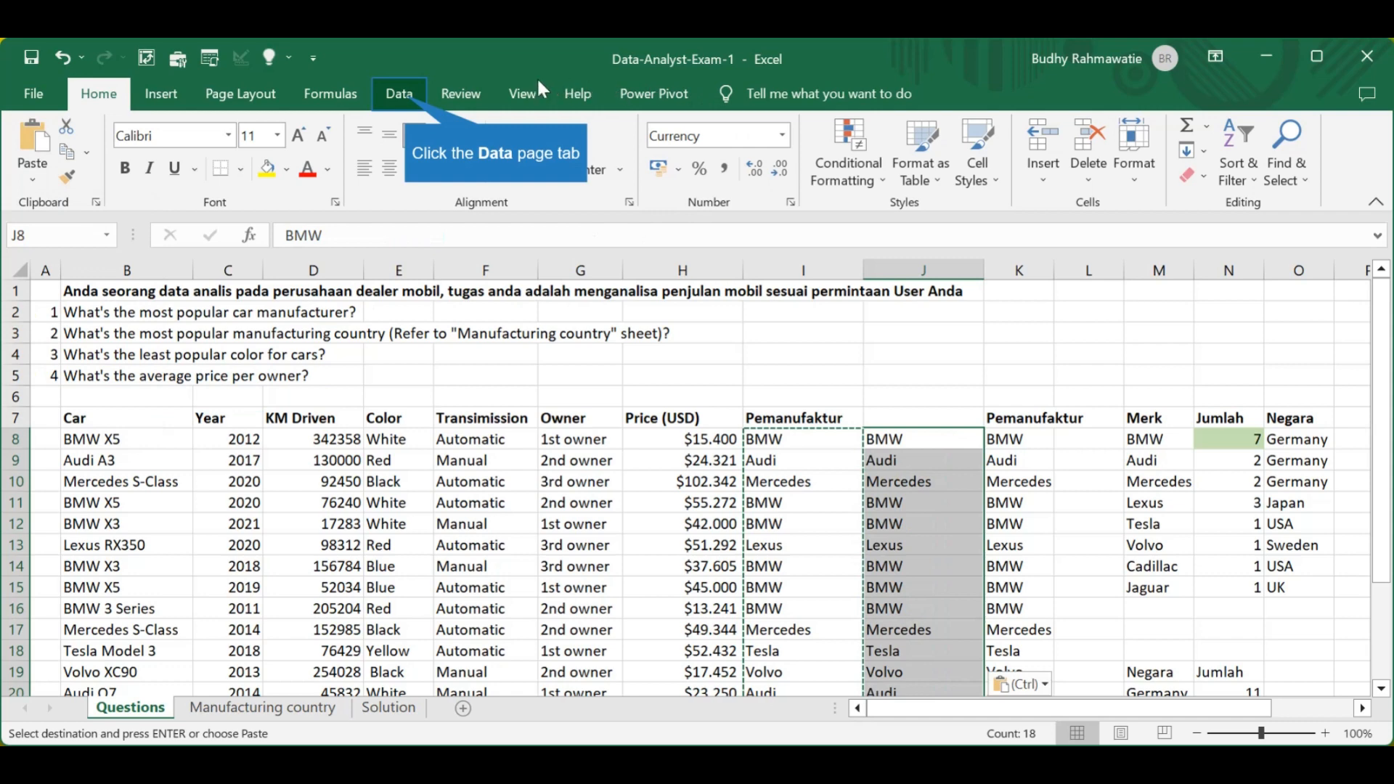
Step: Remove the duplicate manufacturer names from J8:J25 only, continuing with the current selection and treating the data as having no headers
left_click(422, 102)
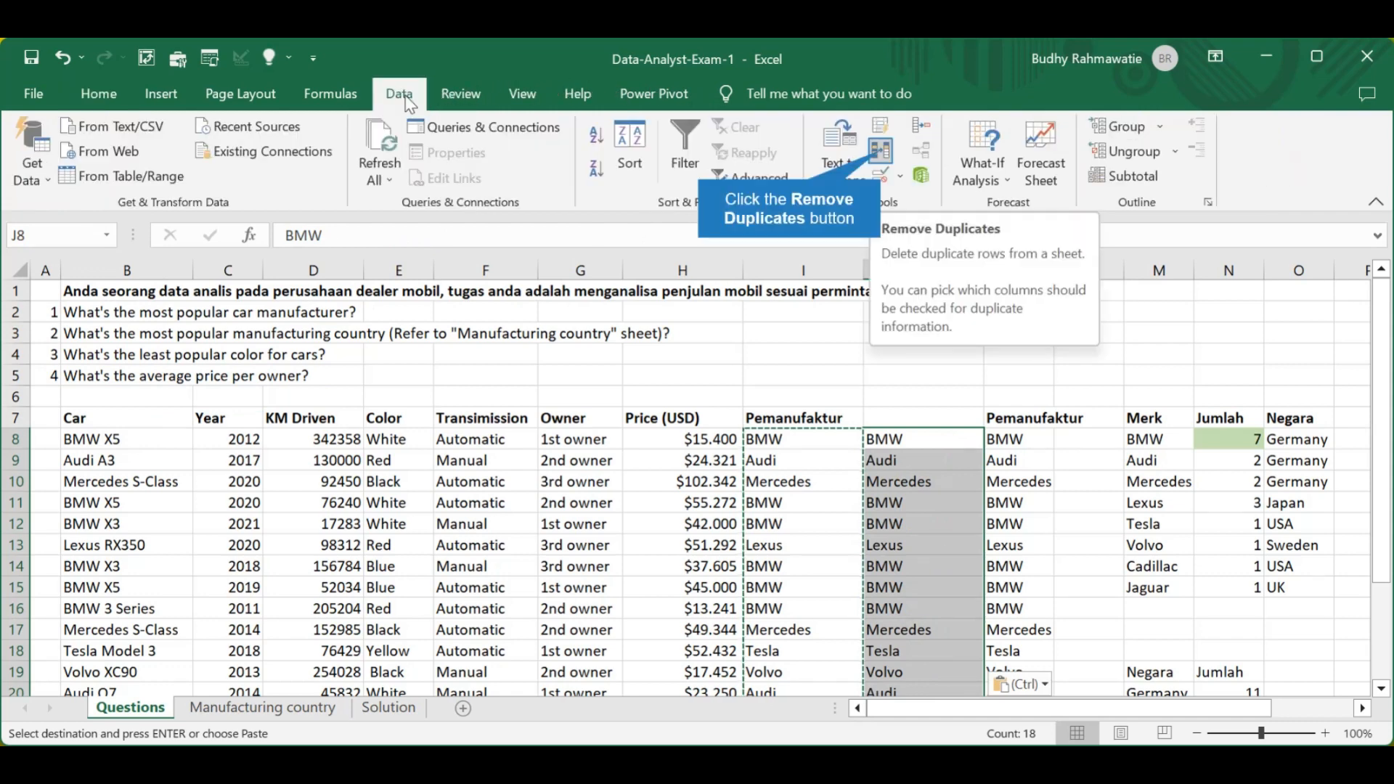
left_click(883, 159)
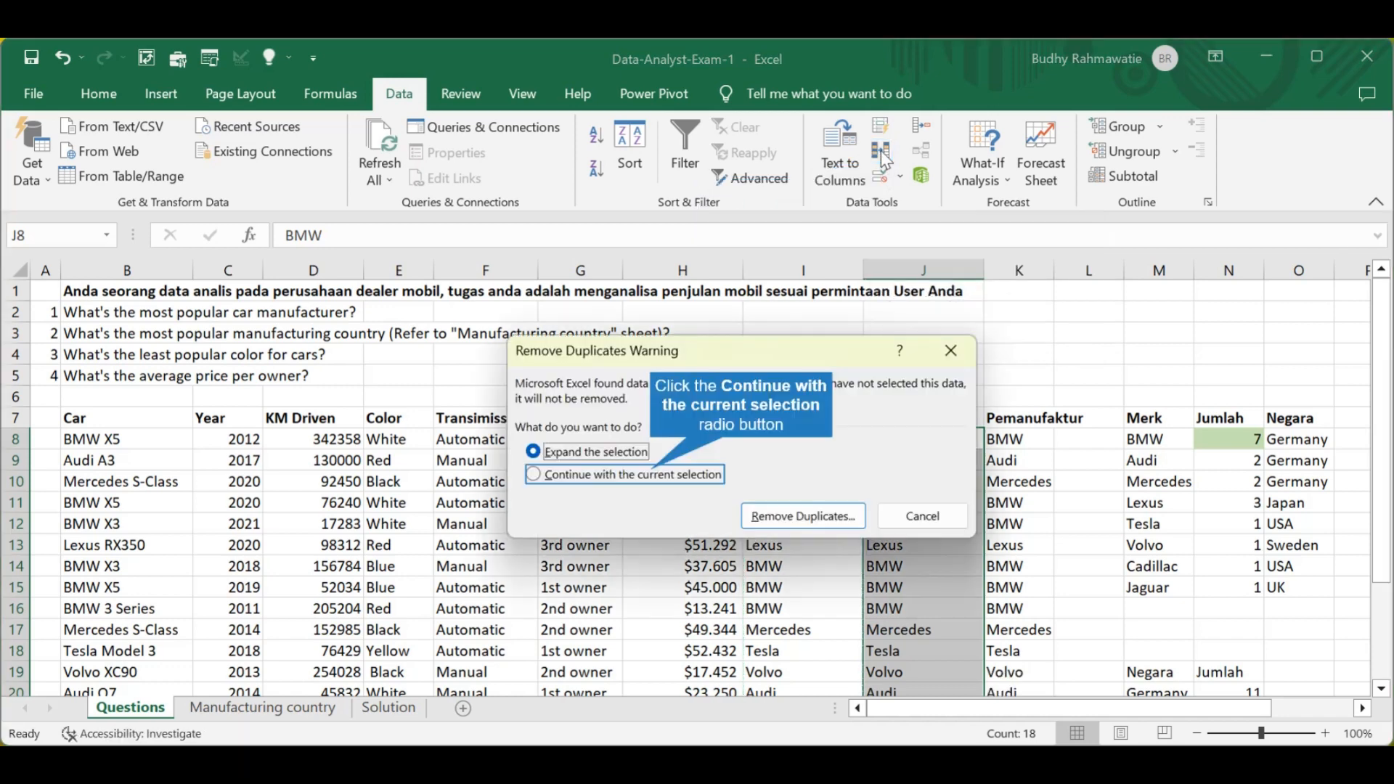
left_click(652, 474)
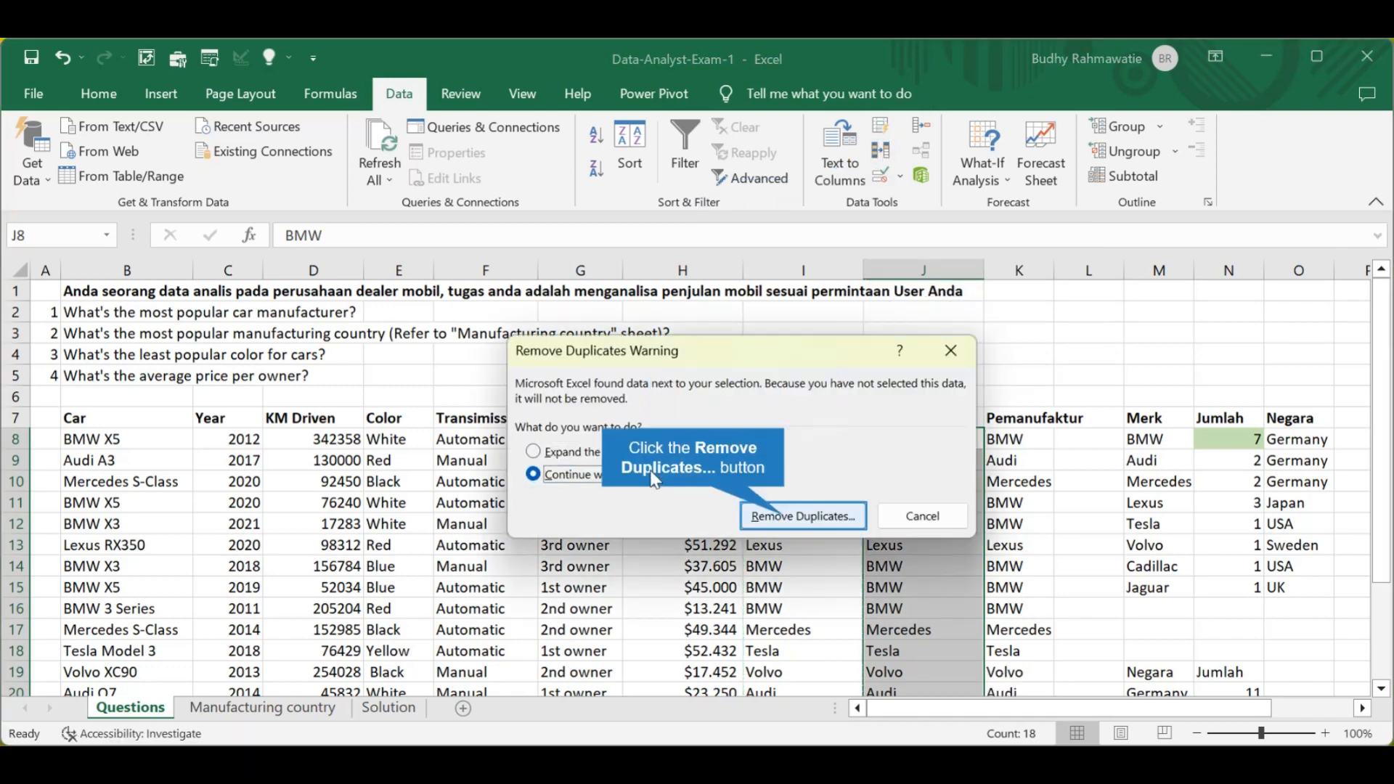
left_click(789, 521)
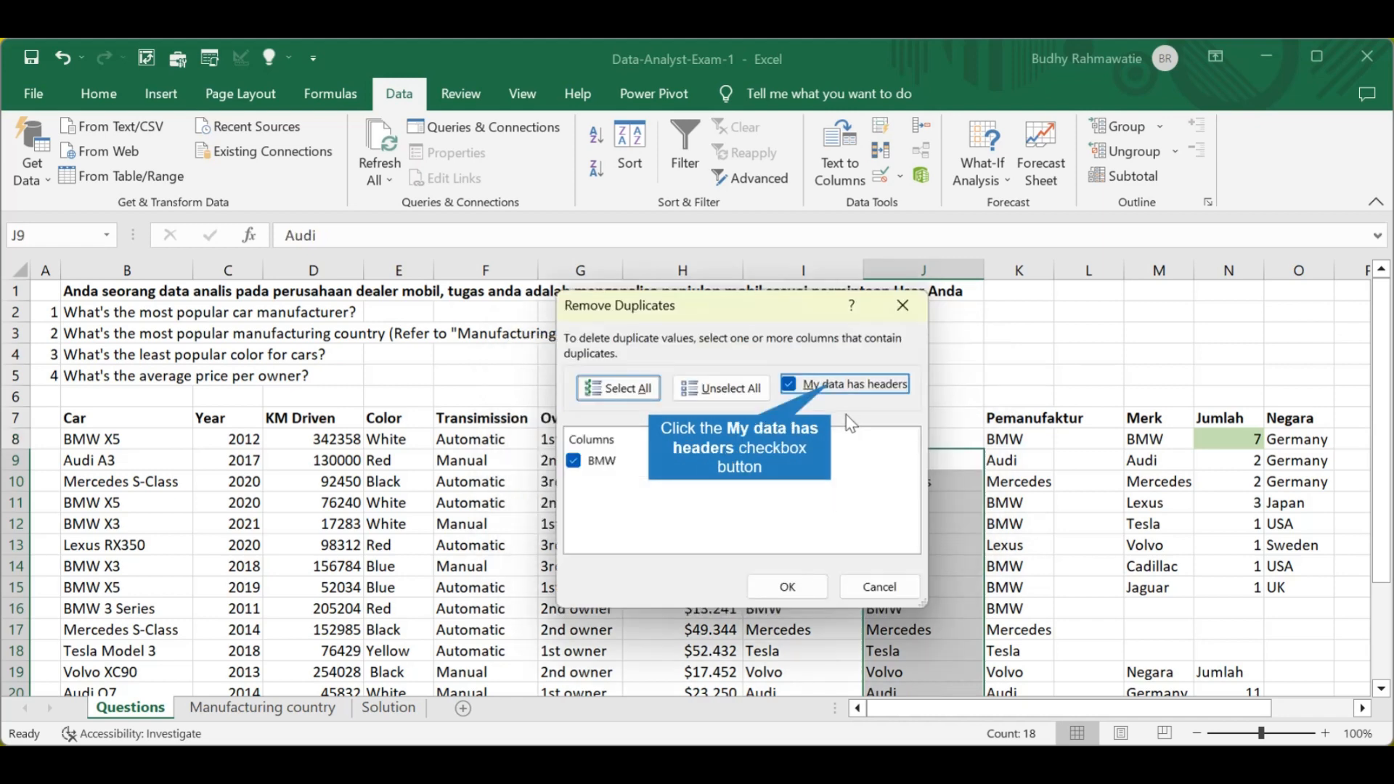
left_click(834, 386)
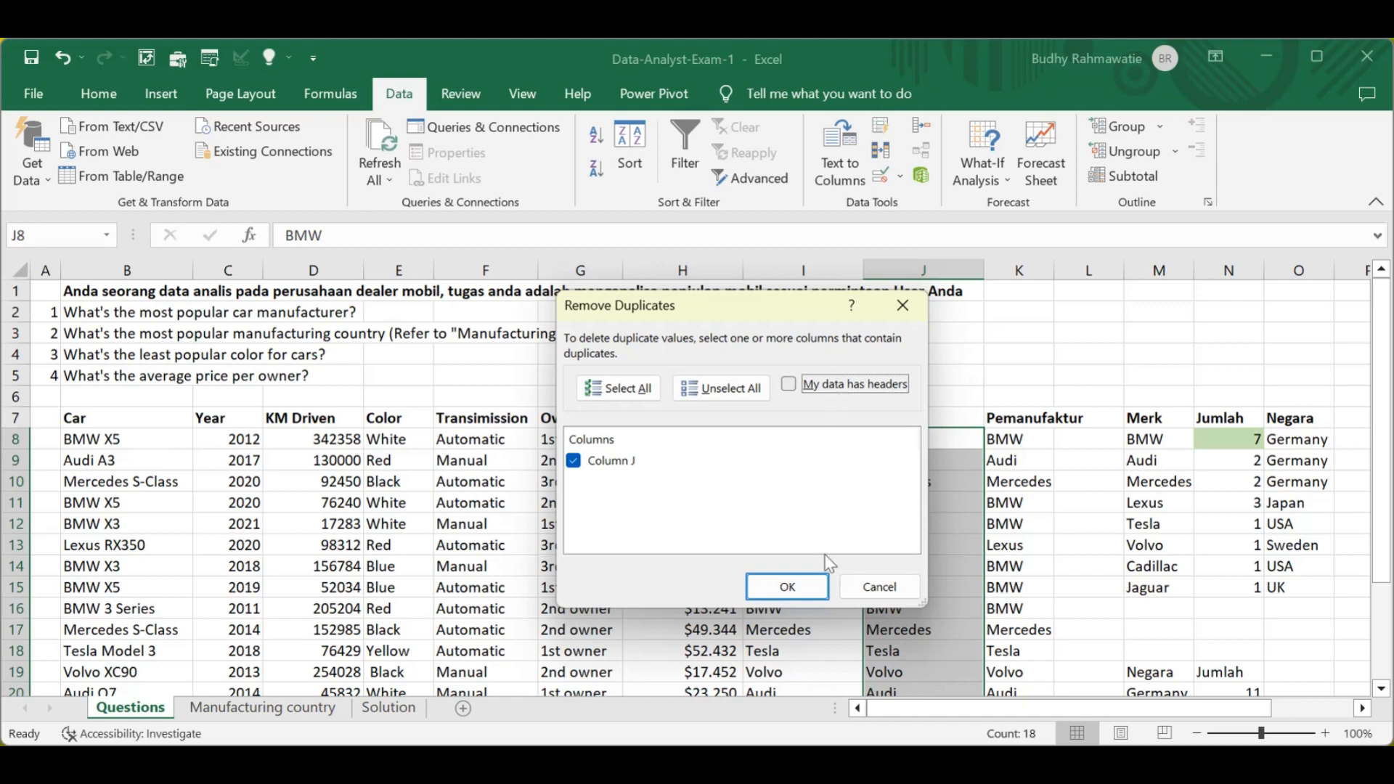
left_click(792, 589)
left_click(732, 481)
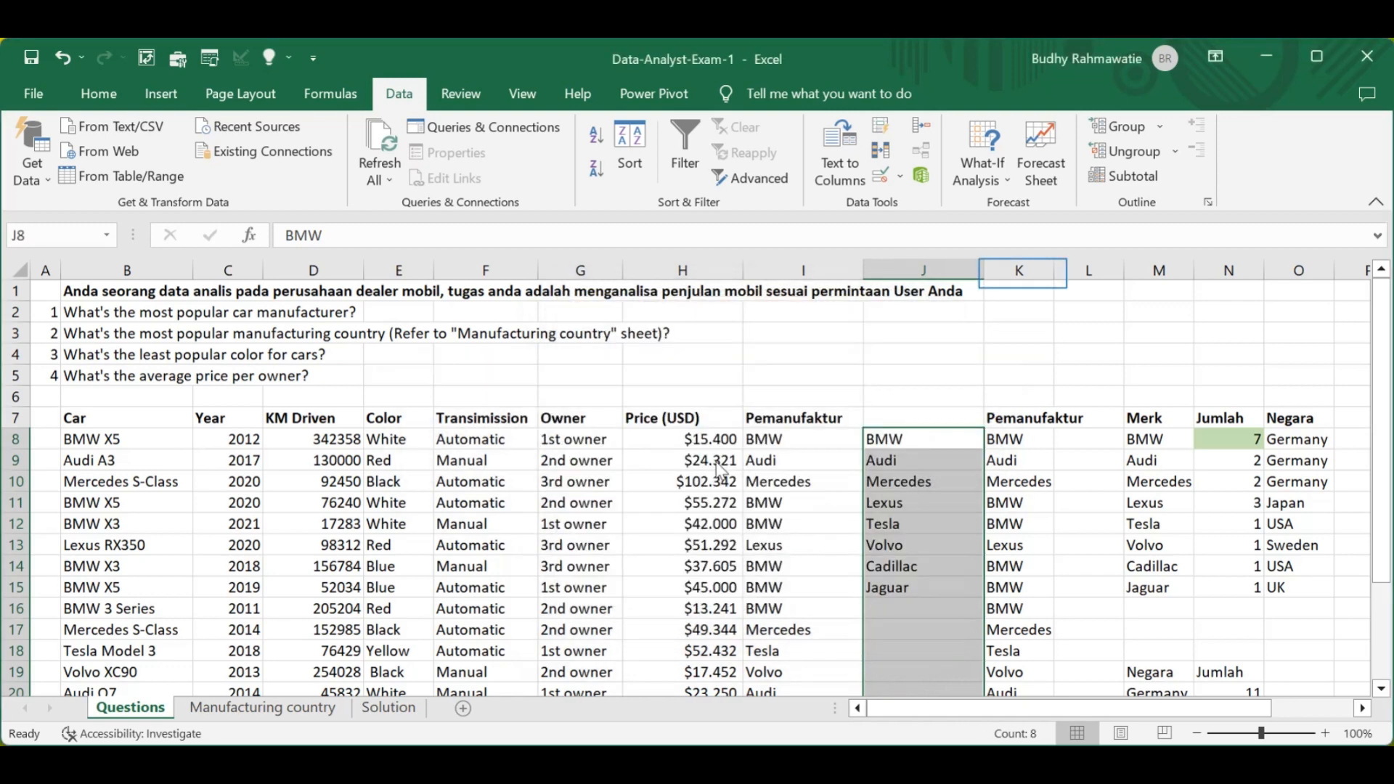
Step: Insert two blank columns before column K to make room beside the unique manufacturer list
left_click(1021, 271)
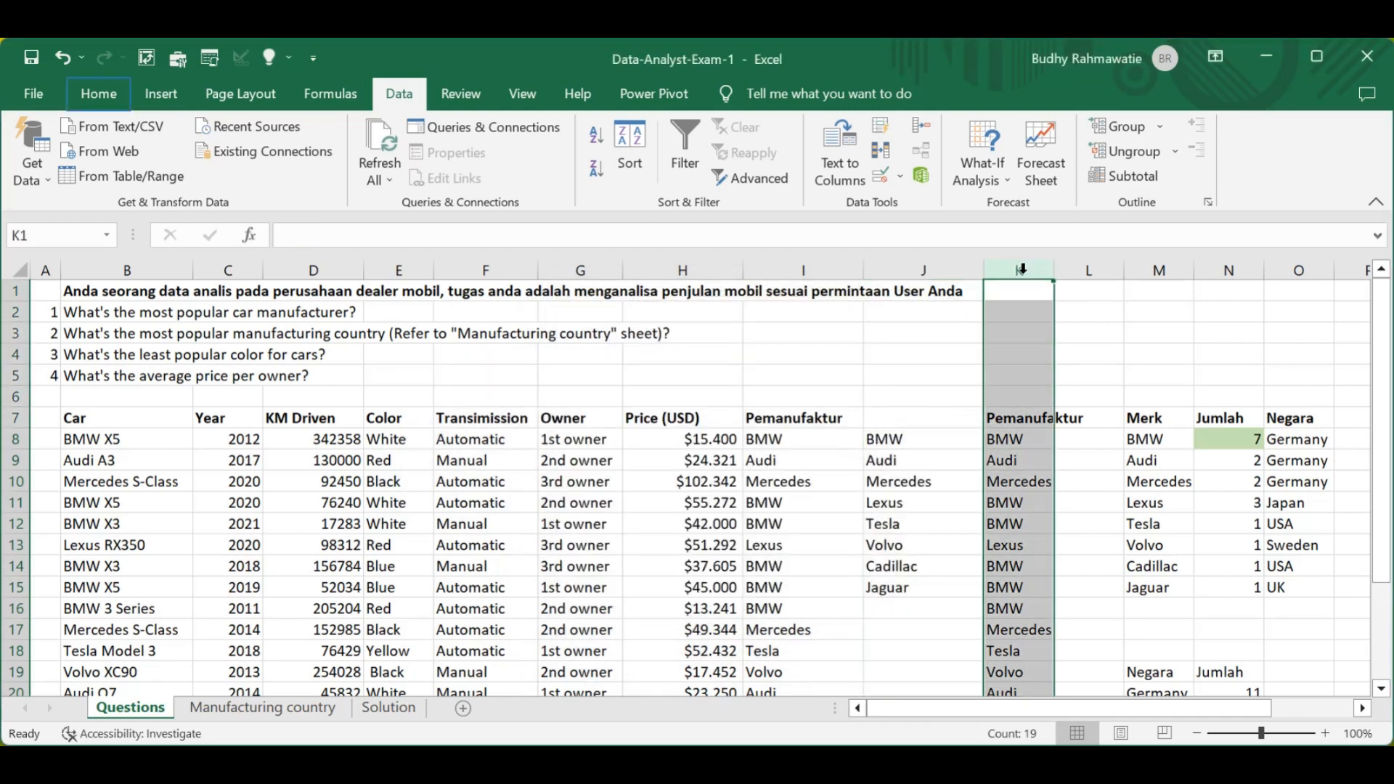
left_click(98, 94)
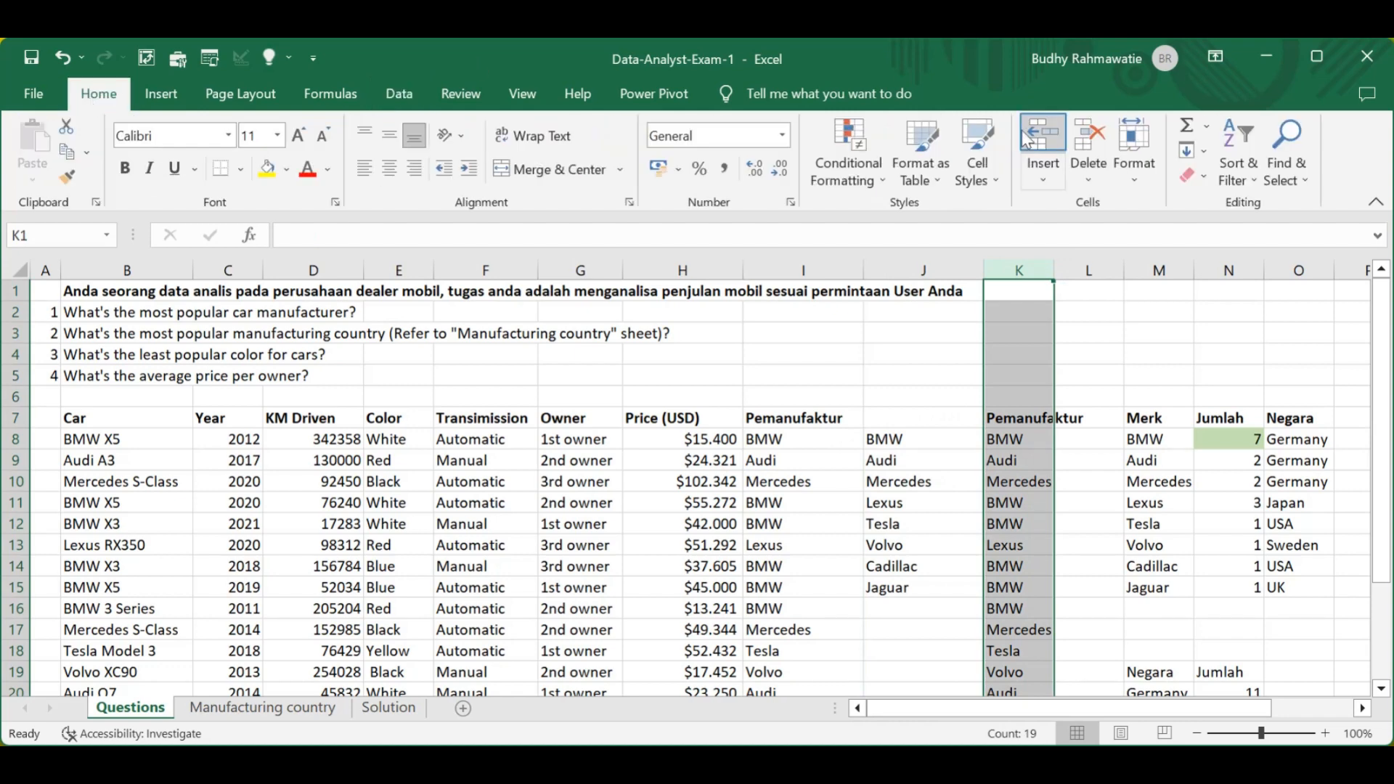
left_click(1043, 148)
left_click(1042, 147)
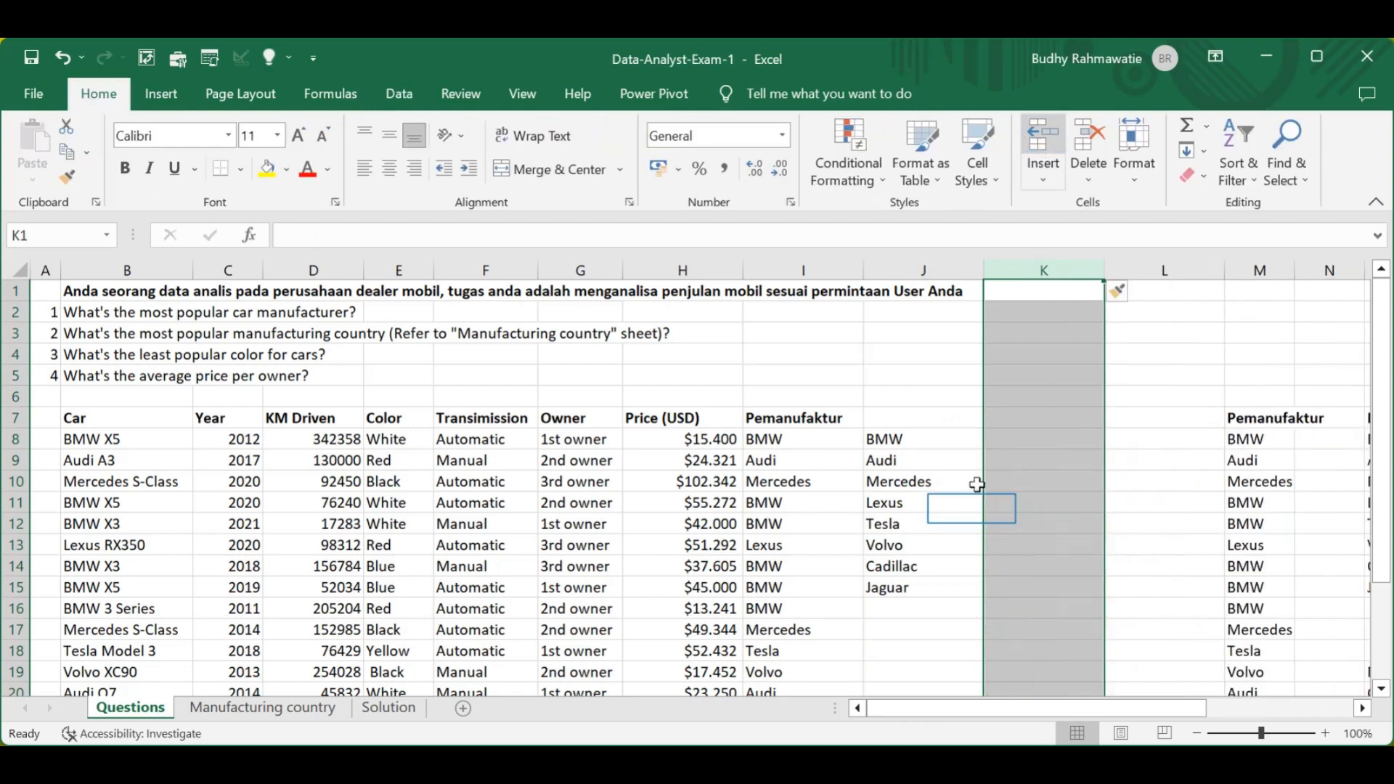
Step: Enter the heading Pemanufaktur in J7 and the heading Jumlah in K7
left_click(937, 503)
left_click(931, 433)
type("Pe")
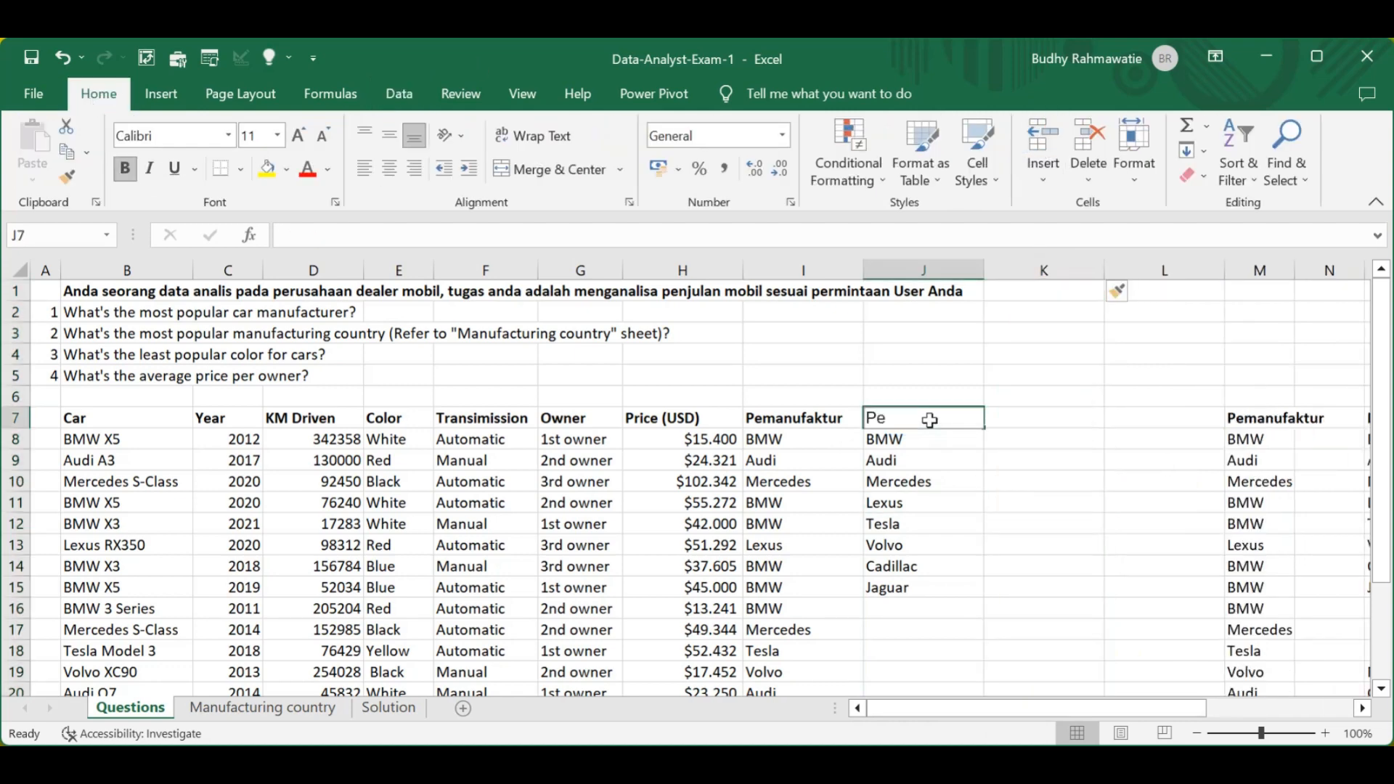
type("manufaktur")
key("Right")
key("Down")
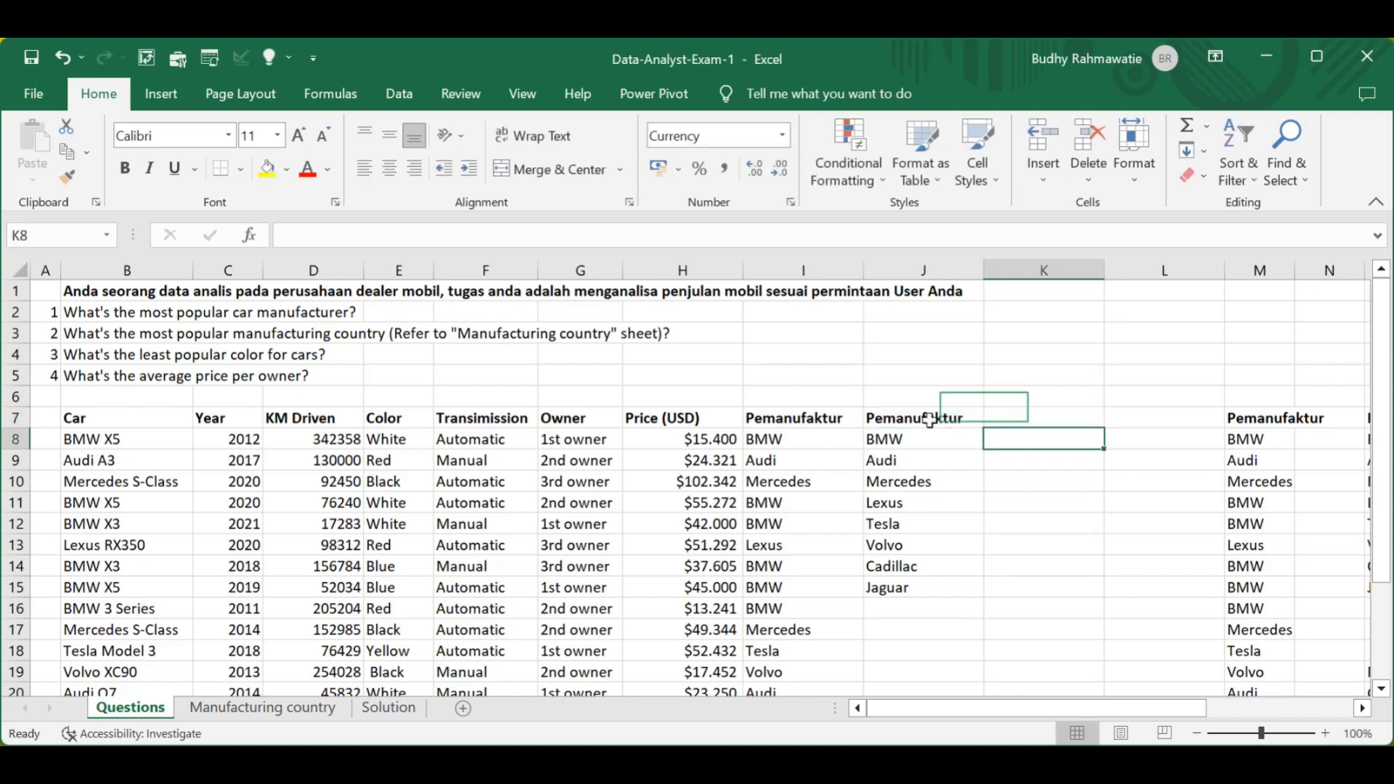
key("Up")
type("Jum")
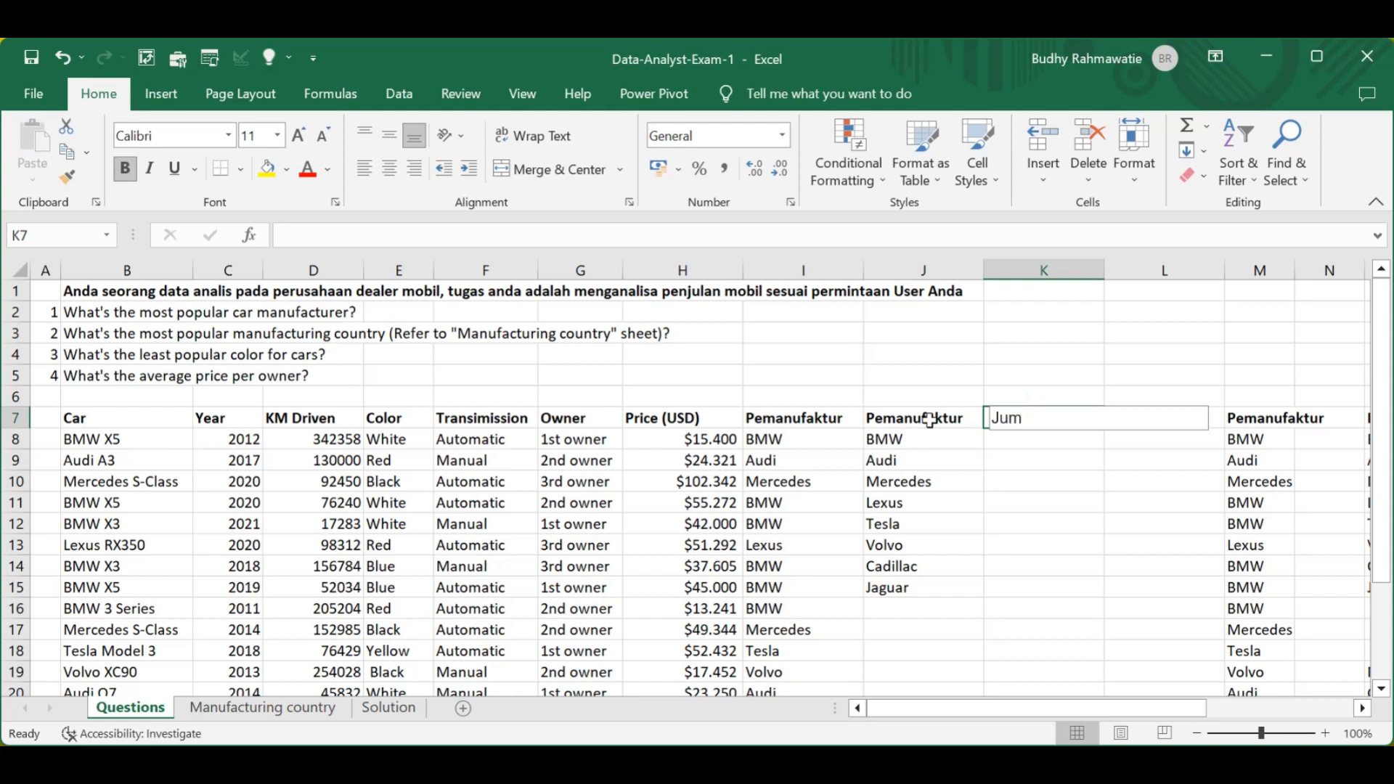
type("lah")
key("Return")
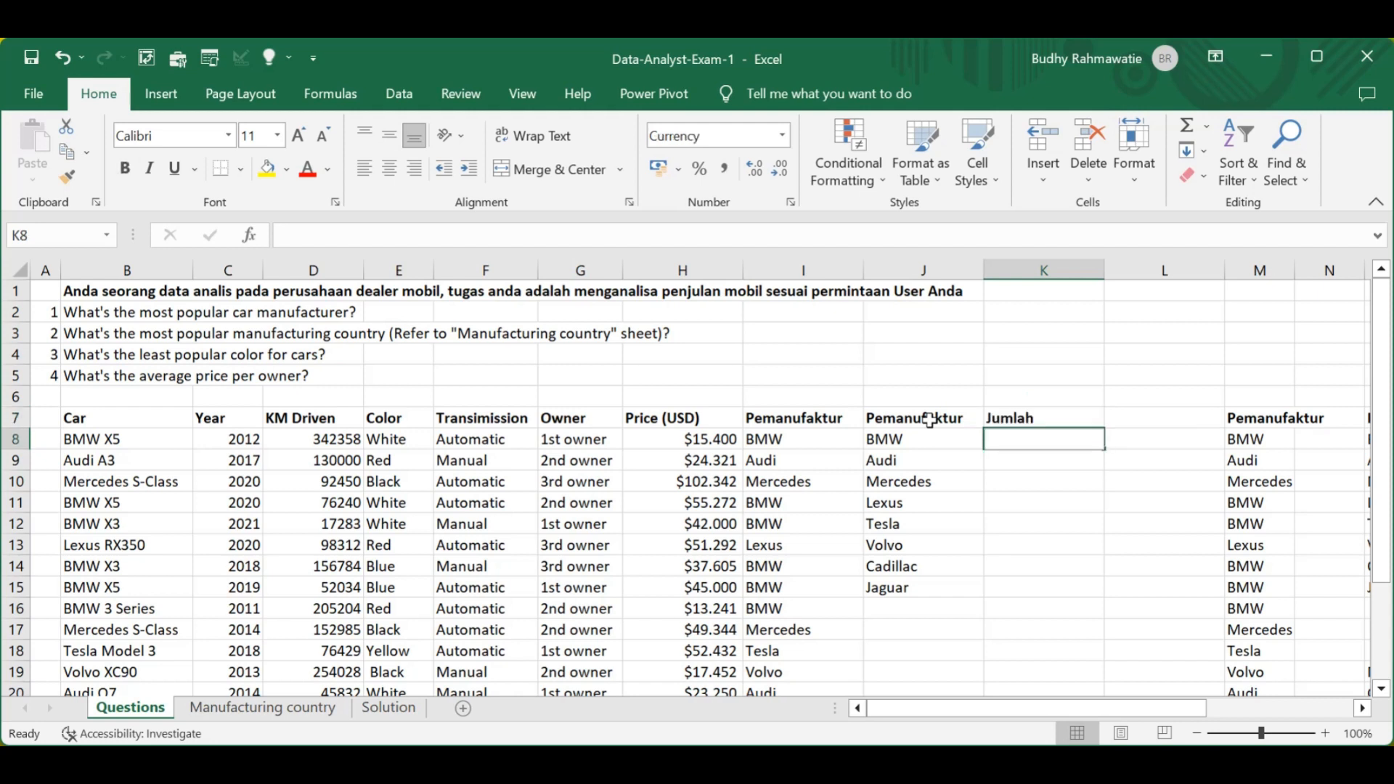
Step: Enter =COUNTIF(I8:I25;$J8) in K8 to count the cars of the manufacturer in J8
type("=countif(")
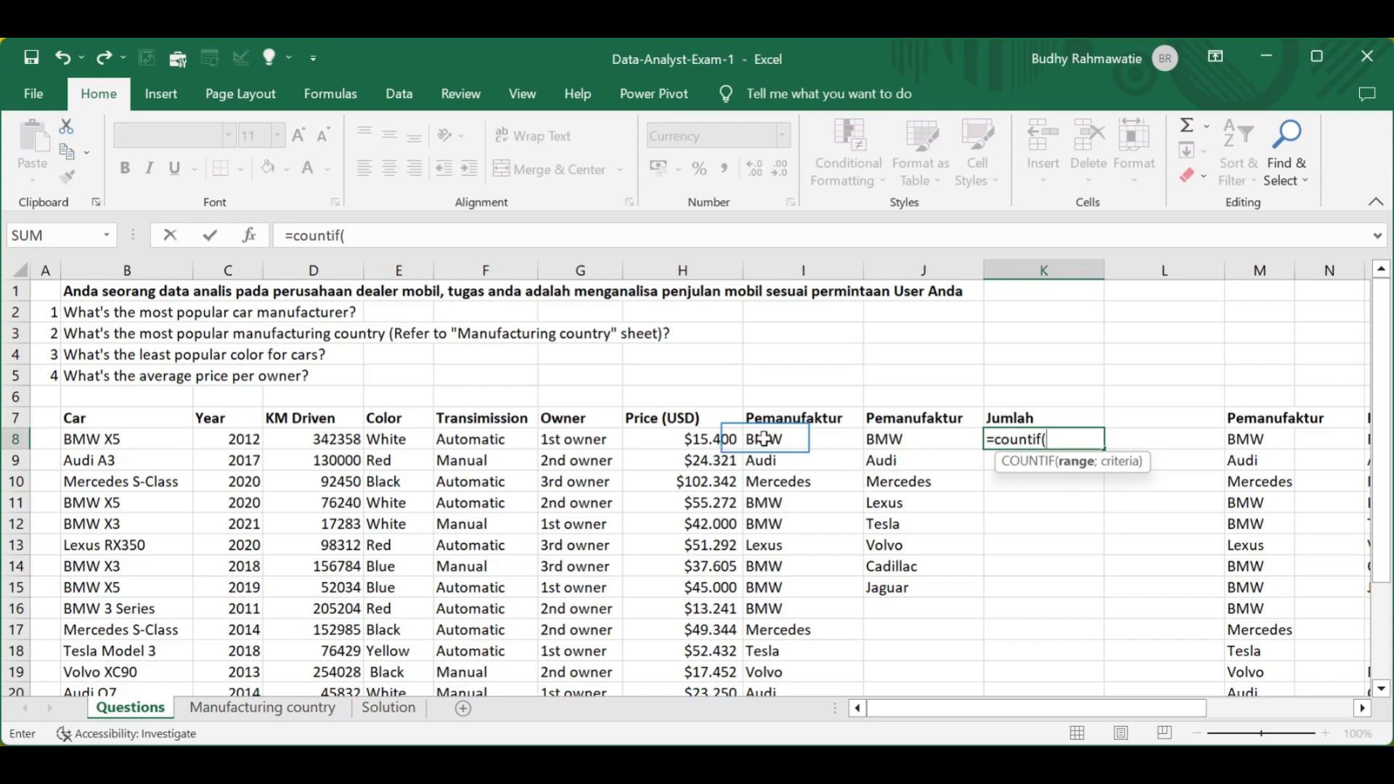
left_click_drag(764, 438, 803, 609)
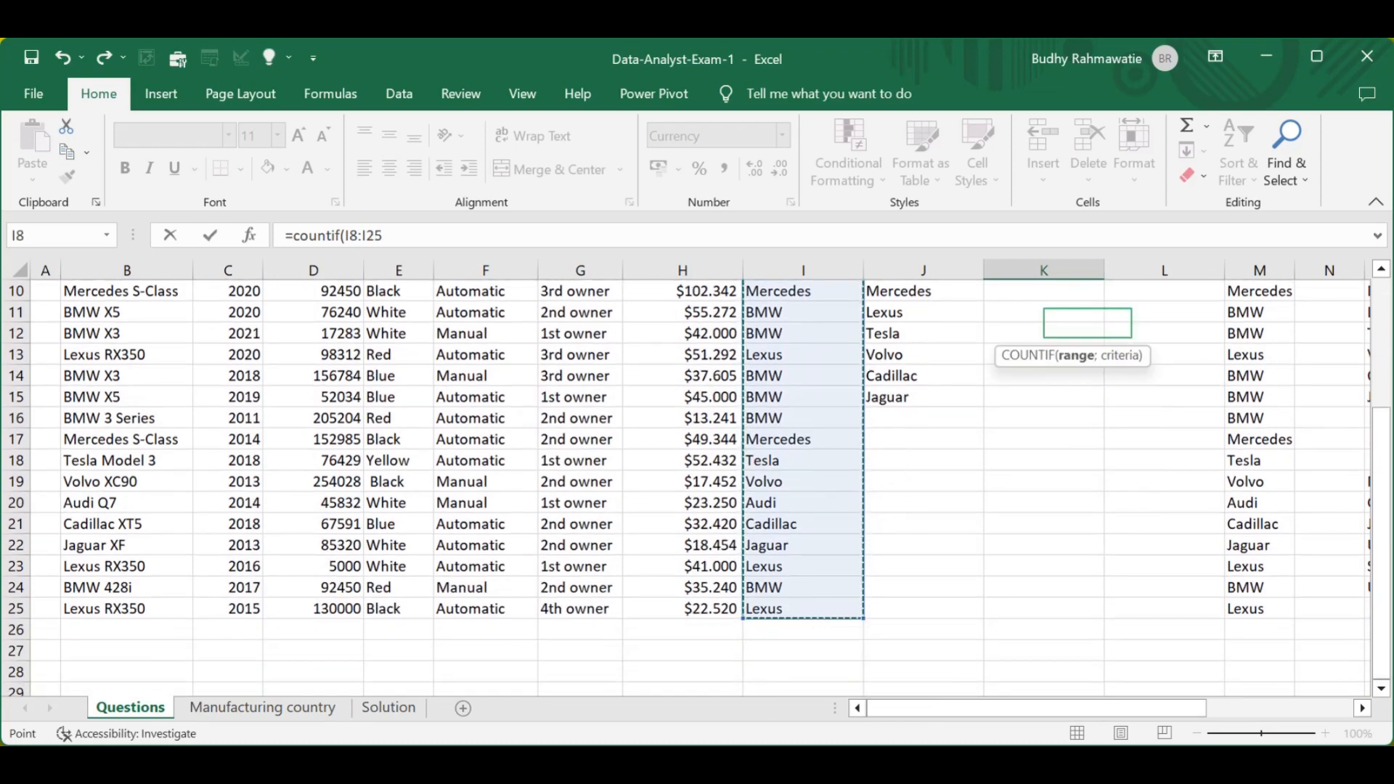
type(";")
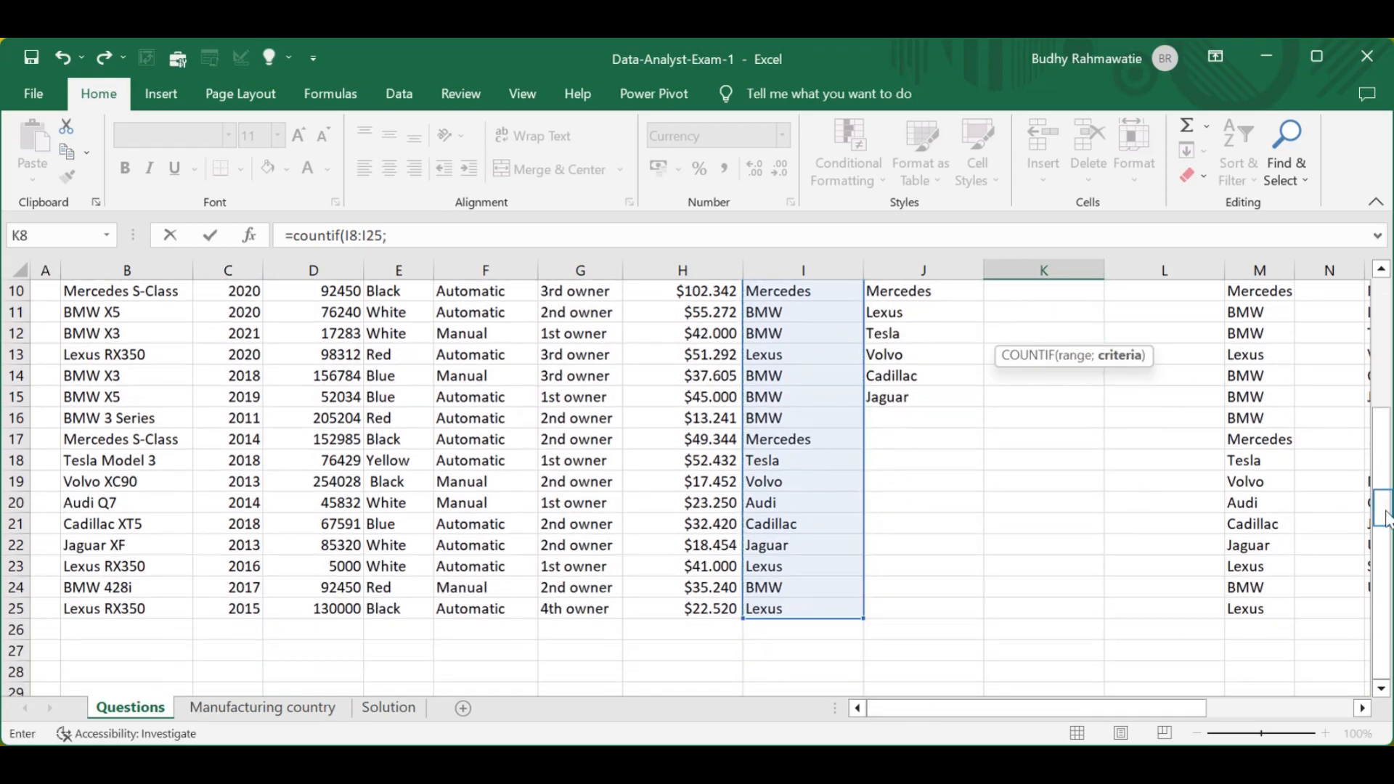
left_click_drag(1382, 512, 1368, 404)
left_click(935, 438)
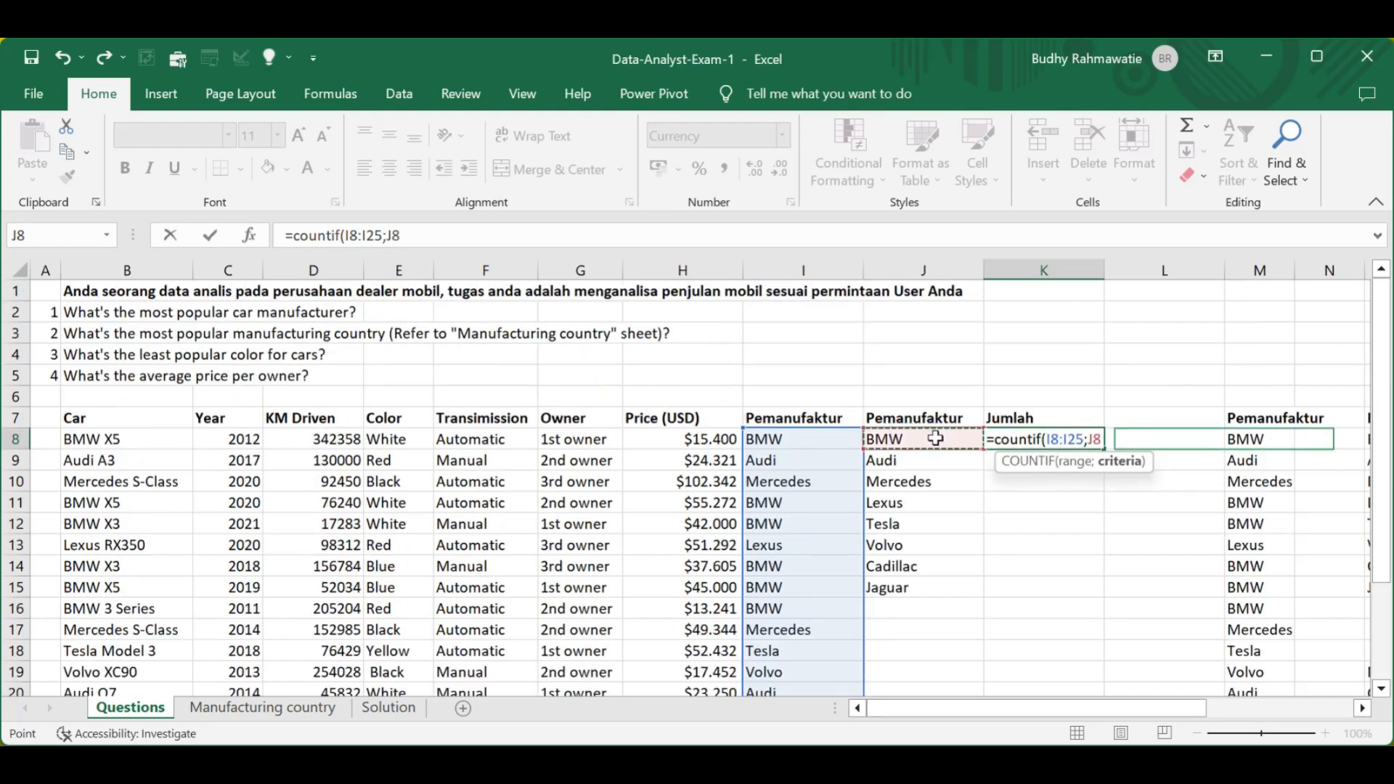
key("F4")
key("F4")
key("F4")
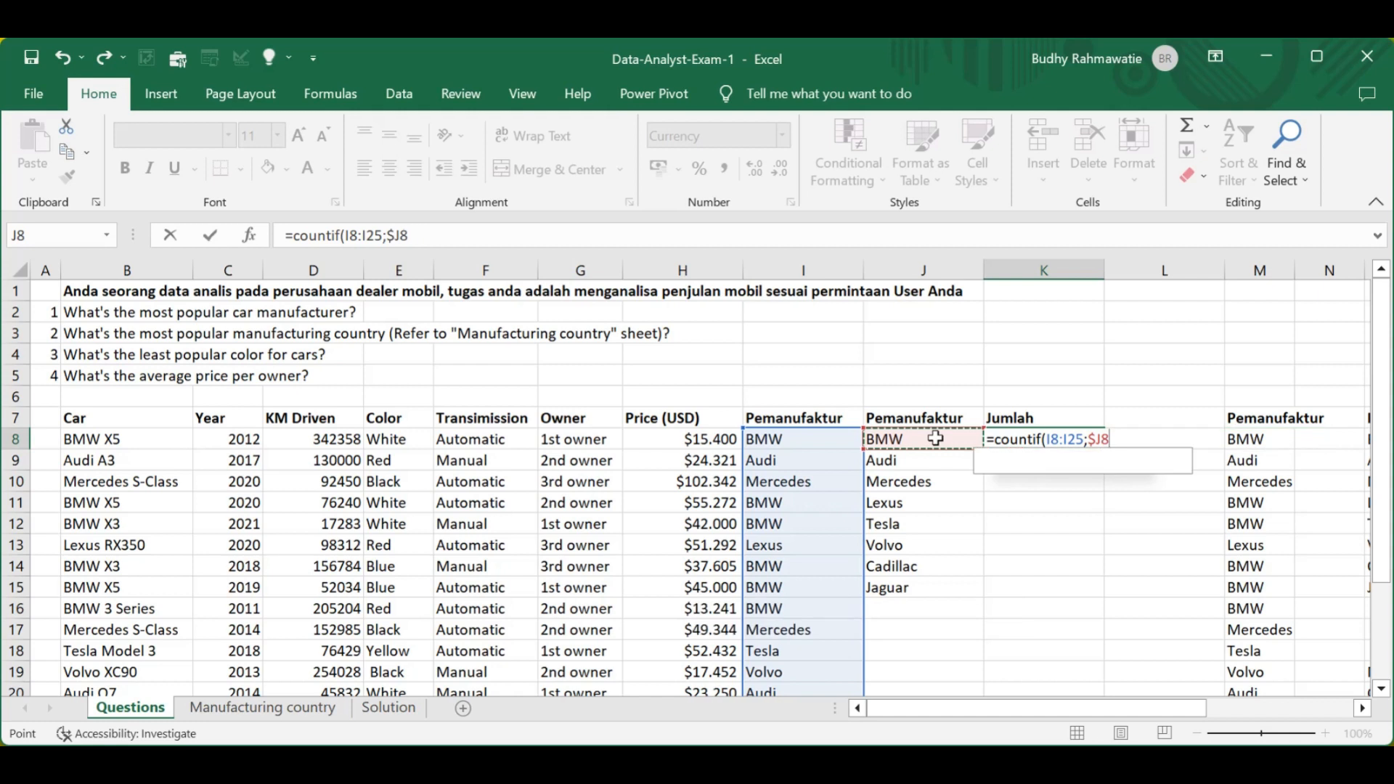
key("Return")
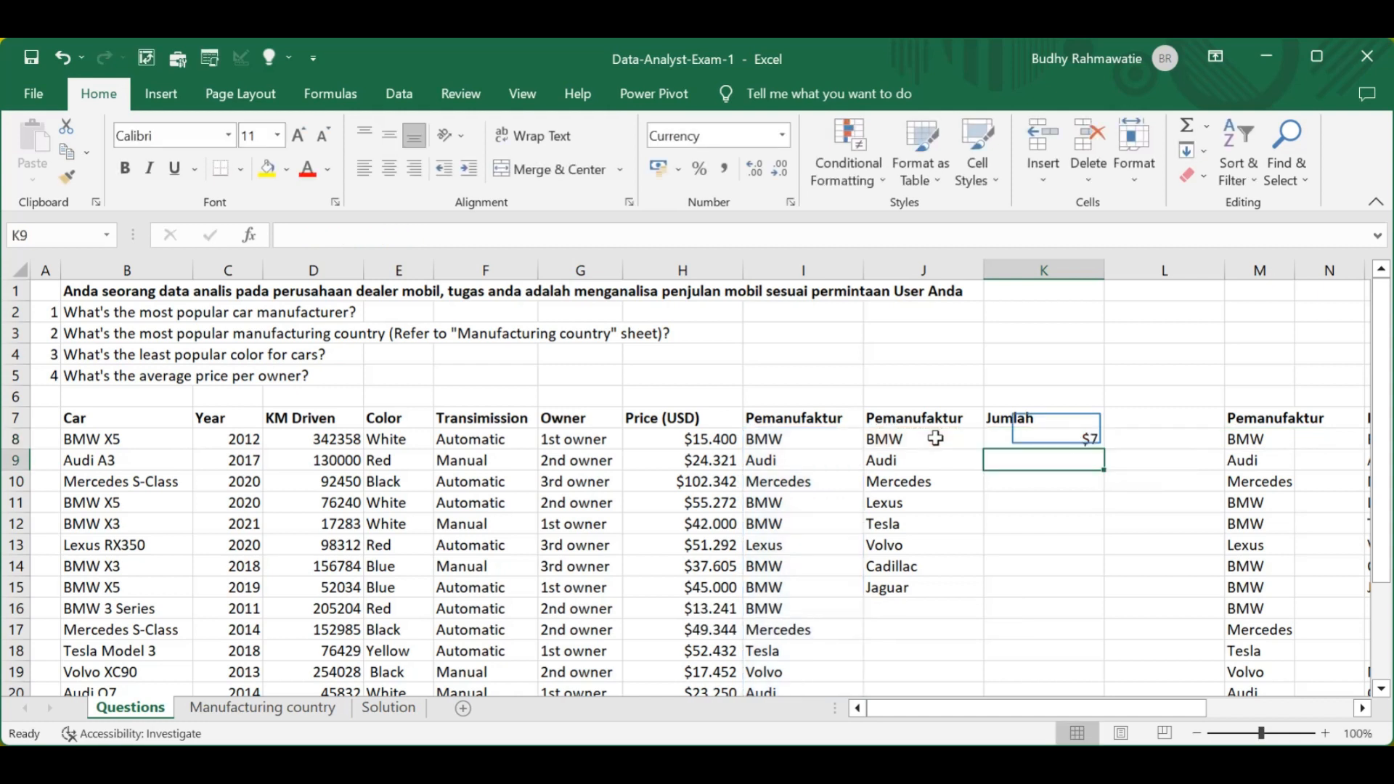
Step: Fill the COUNTIF formula from K8 down to K15 only, alongside the last unique manufacturer
left_click(1053, 433)
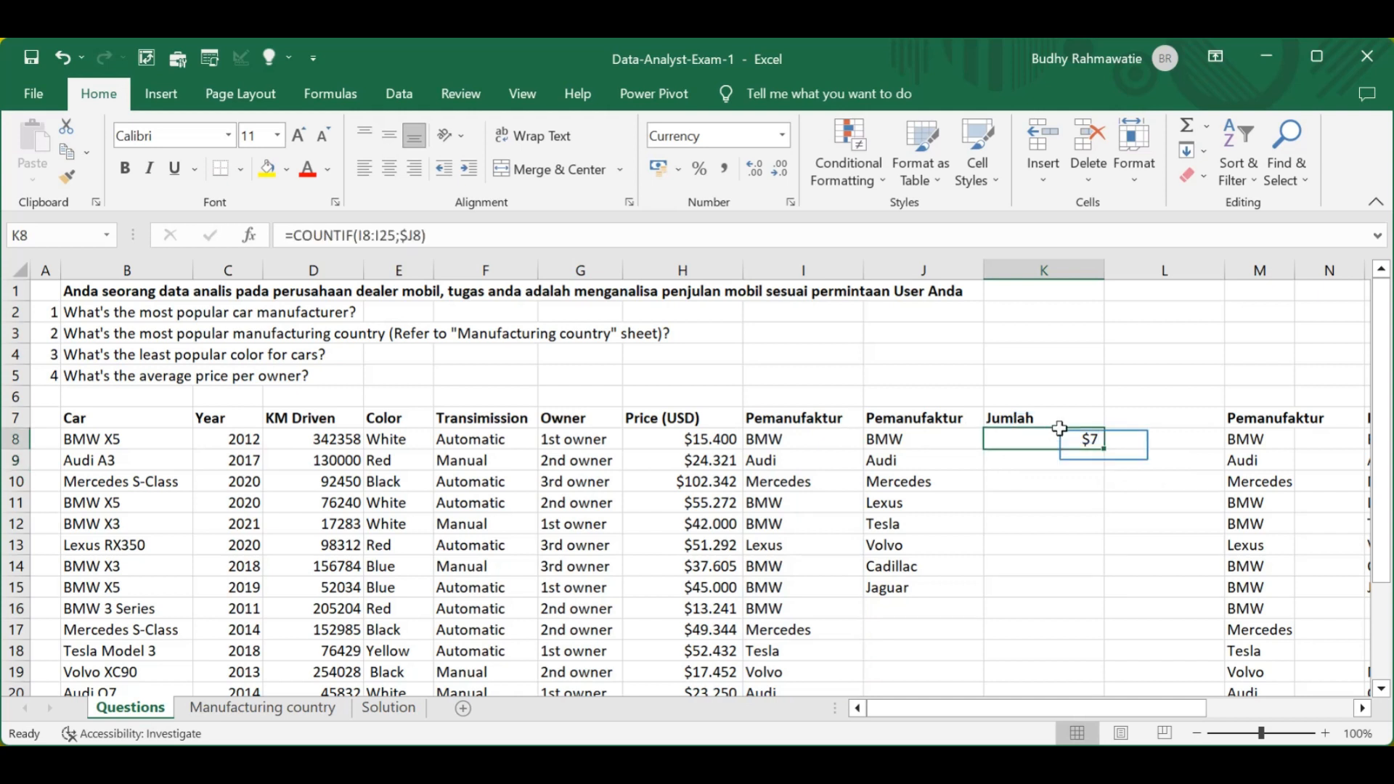
double_click(1105, 448)
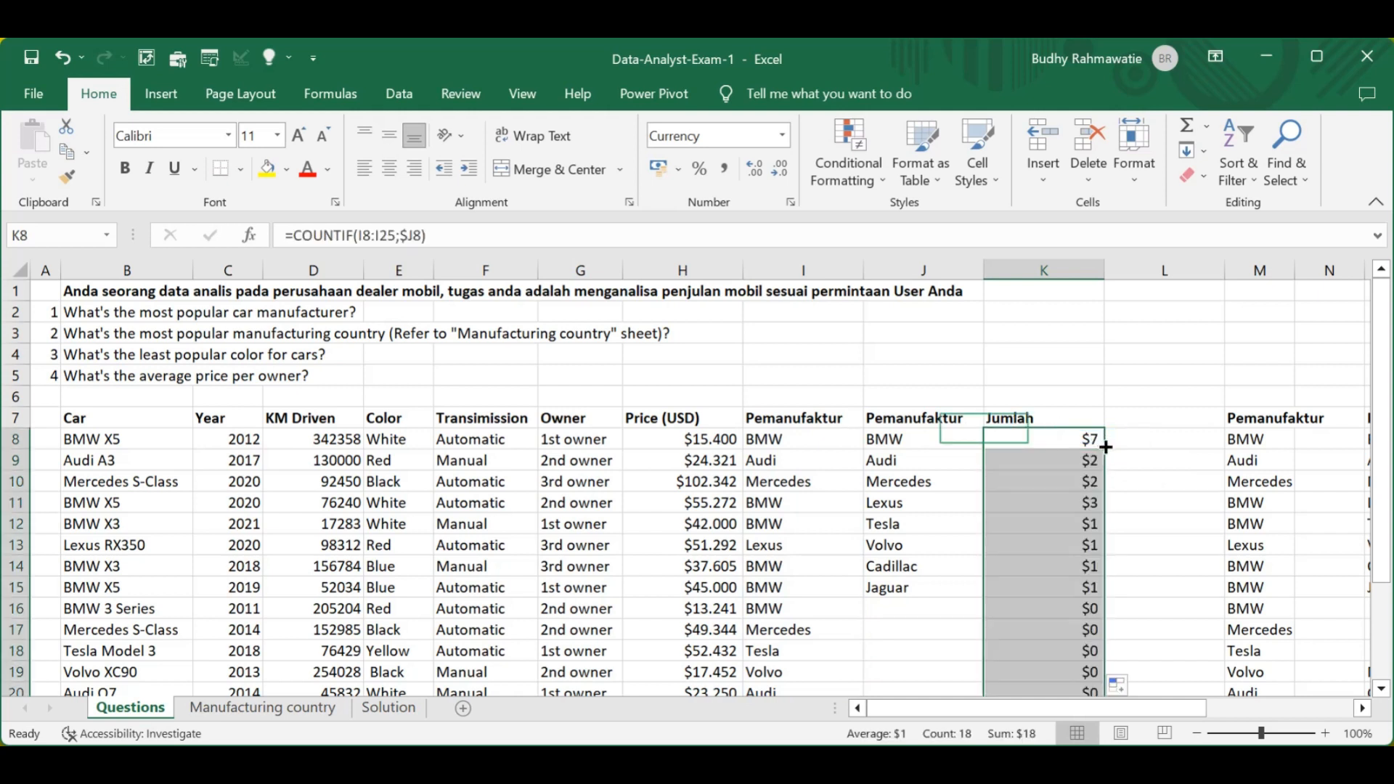
key("ctrl+z")
left_click_drag(1105, 448, 1078, 595)
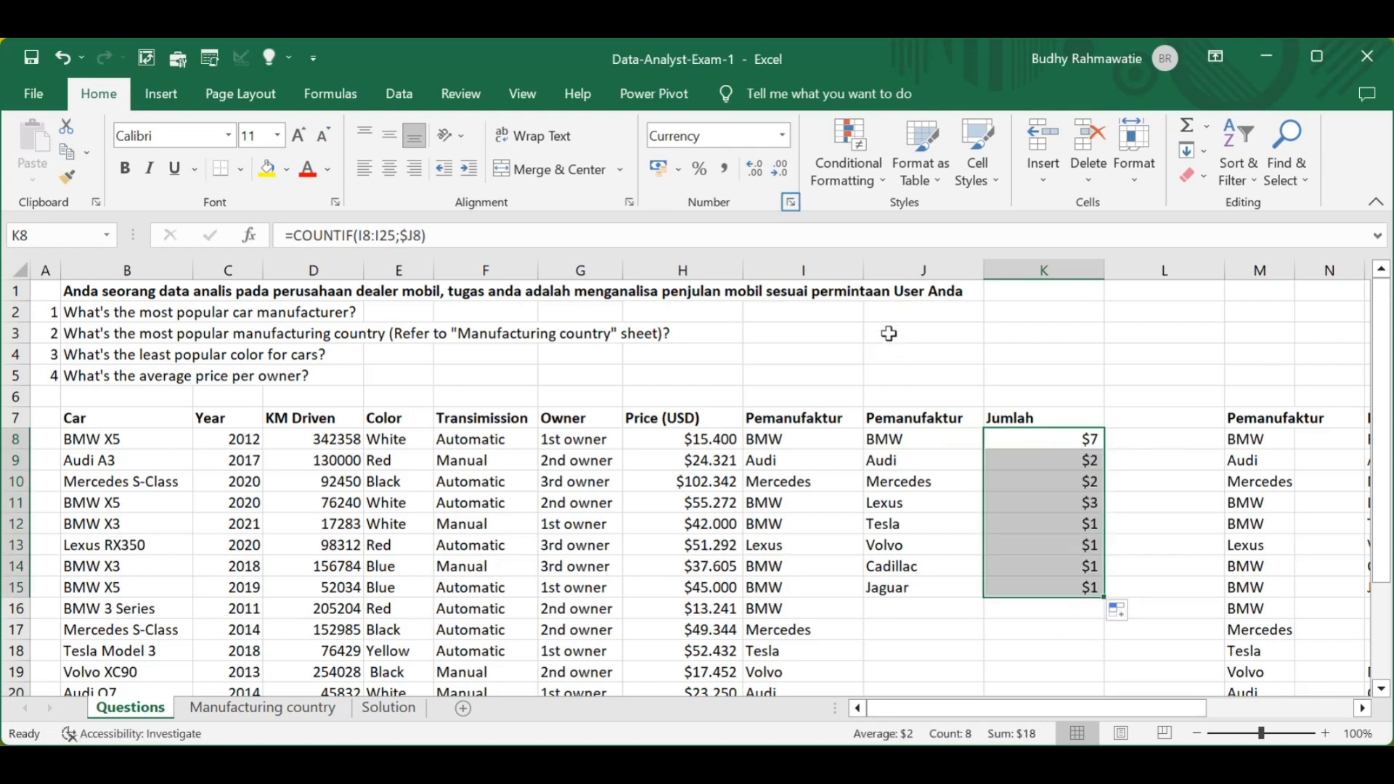
Step: Change the number format of the manufacturer counts in K8:K15 to the Number category
left_click(792, 203)
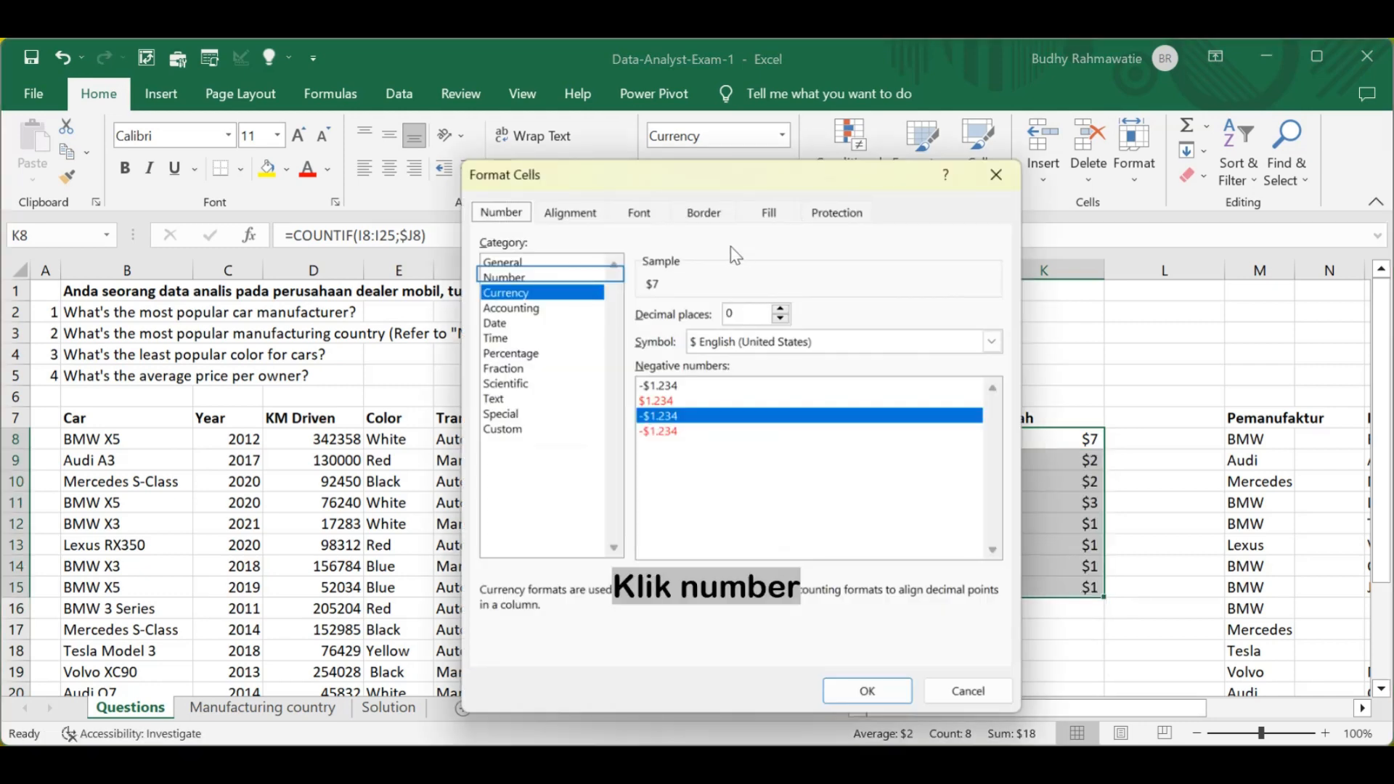
left_click(513, 277)
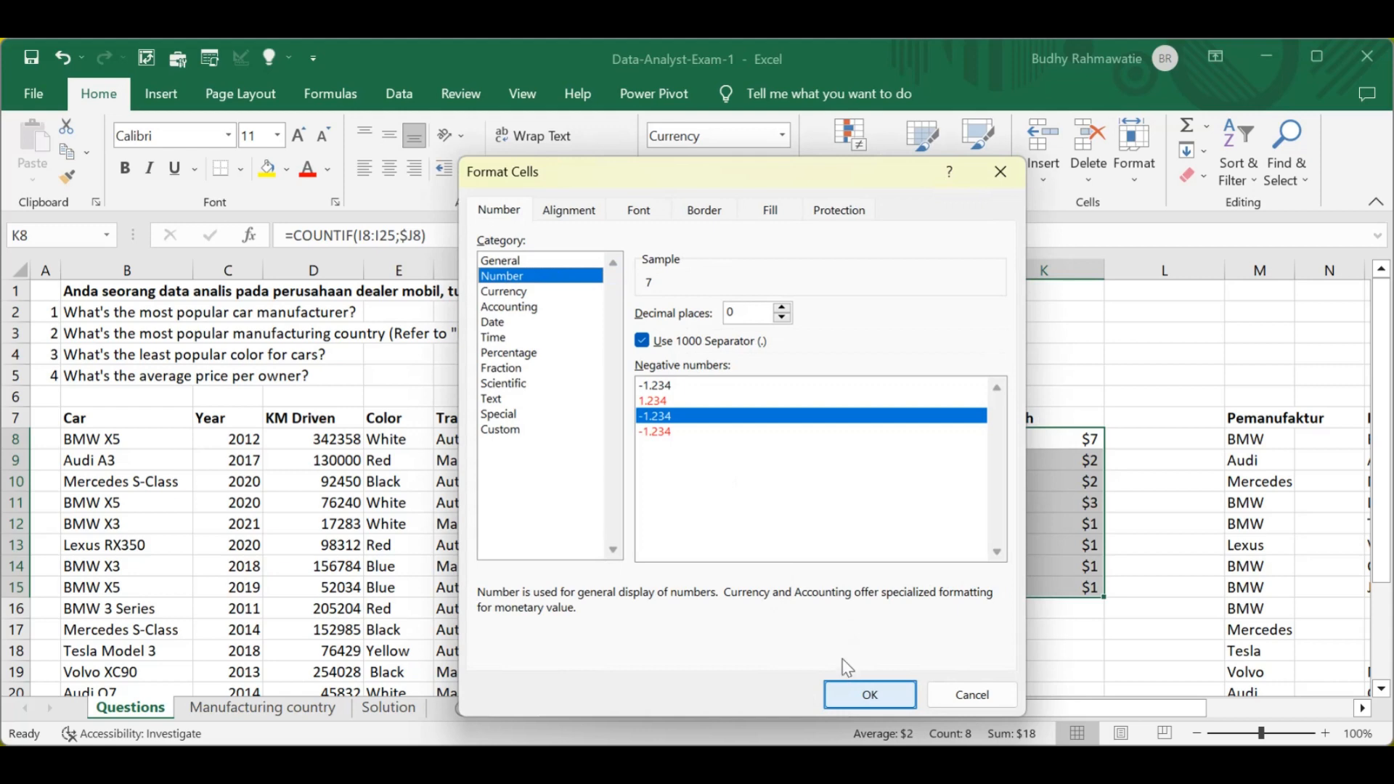
left_click(861, 695)
left_click(977, 656)
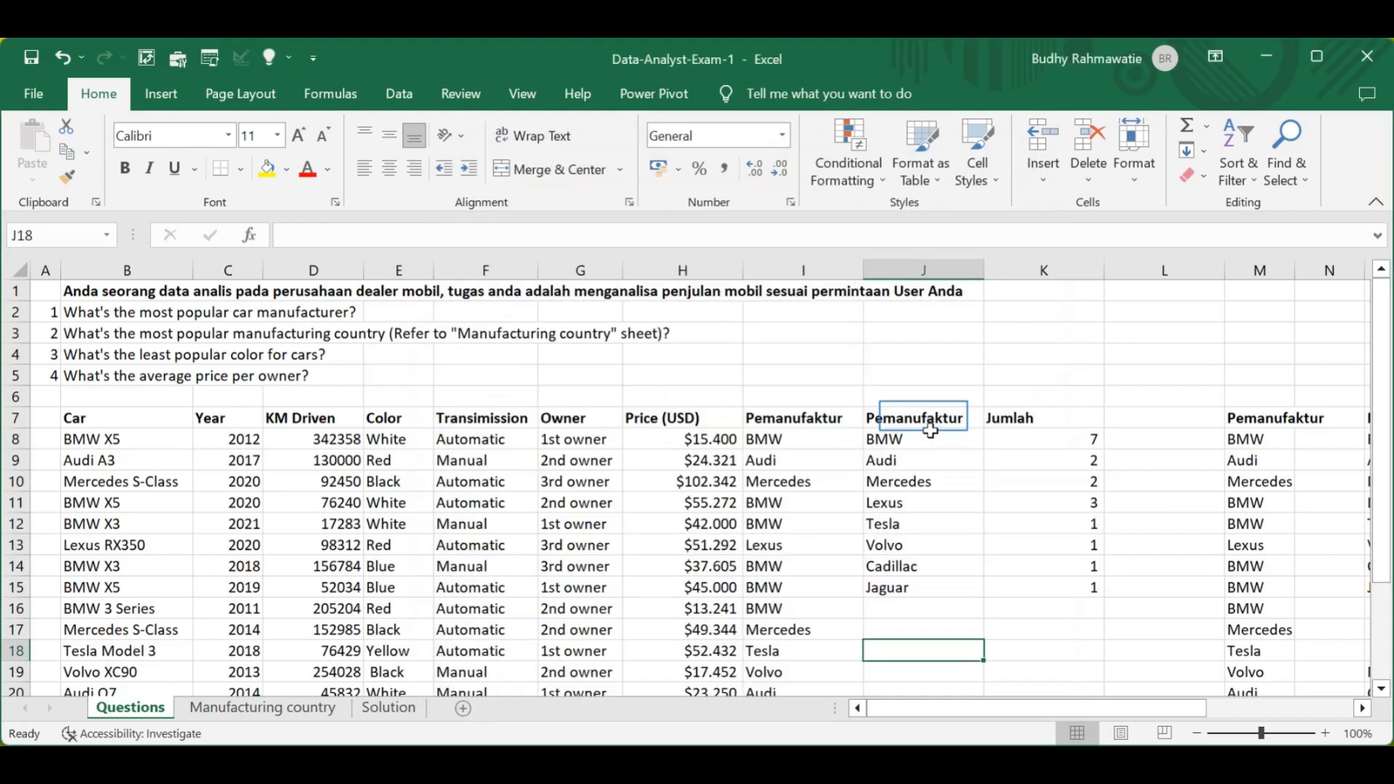
Step: Apply a Top 10 Items conditional format to J7:K15, limited to the top 1 with Green Fill with Dark Green Text
left_click_drag(918, 417, 1082, 586)
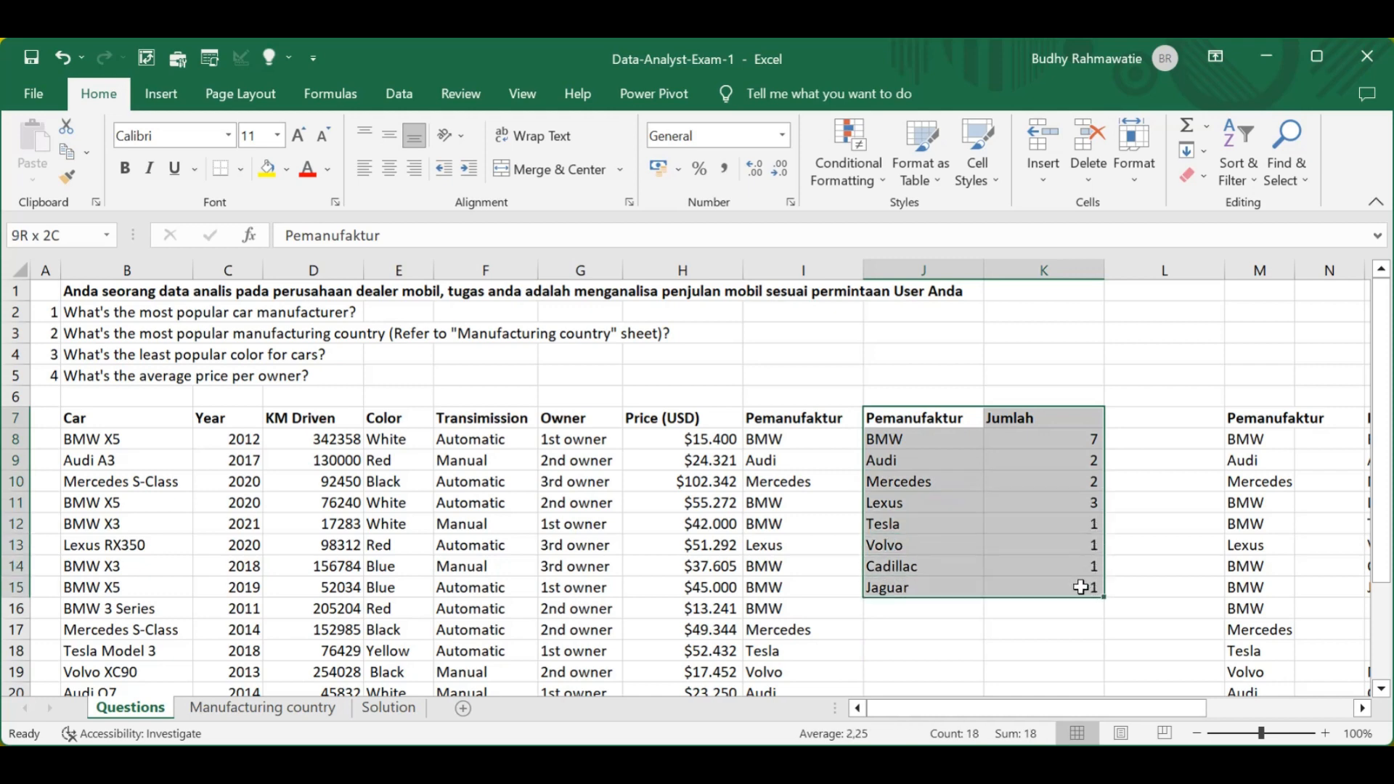
left_click(846, 165)
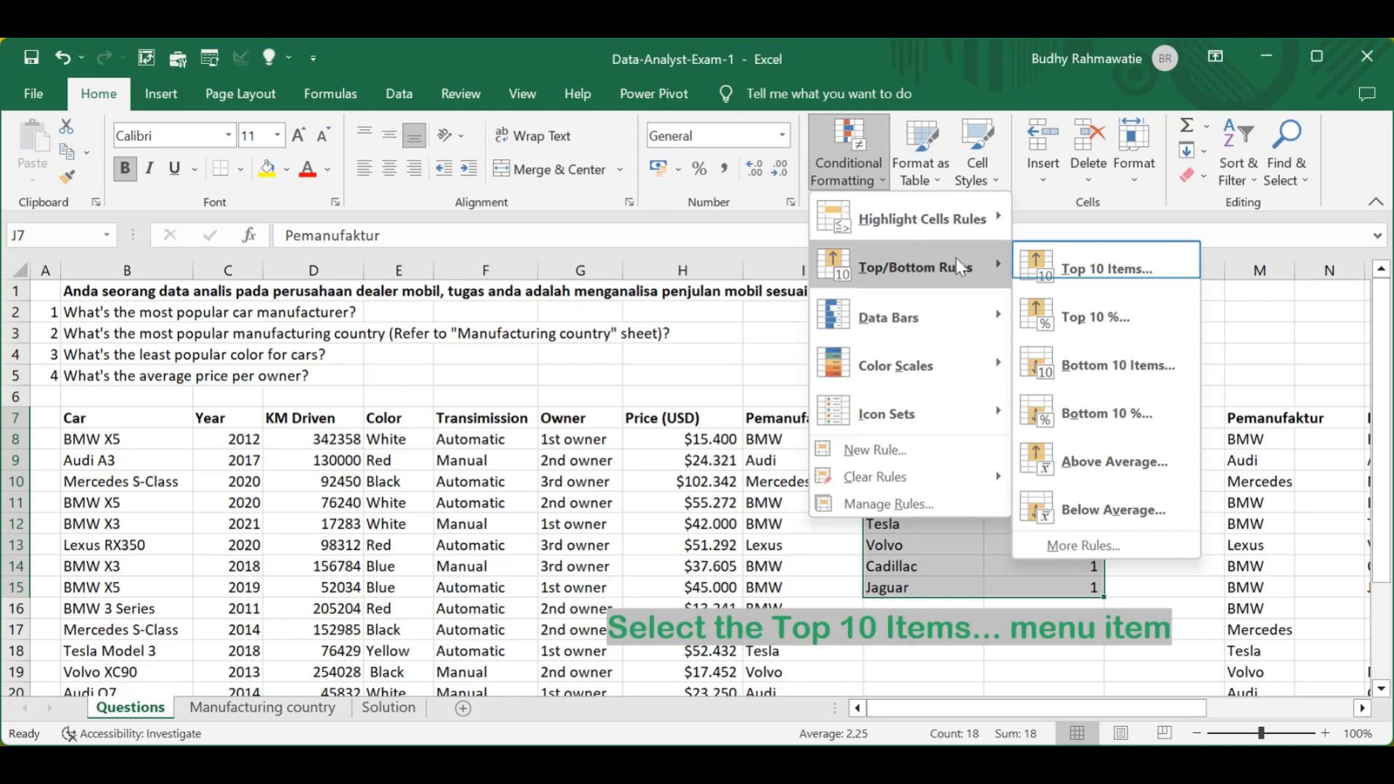
left_click(1056, 268)
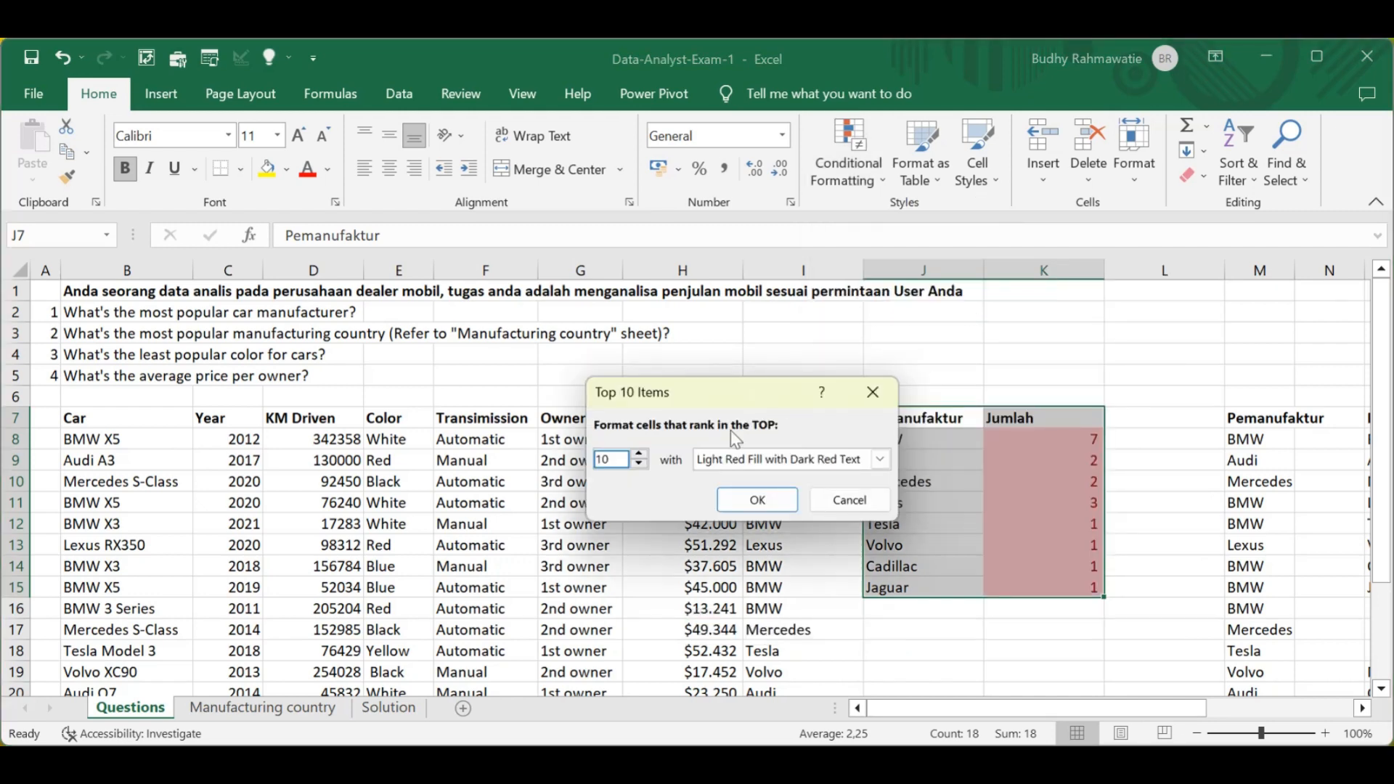
type("1")
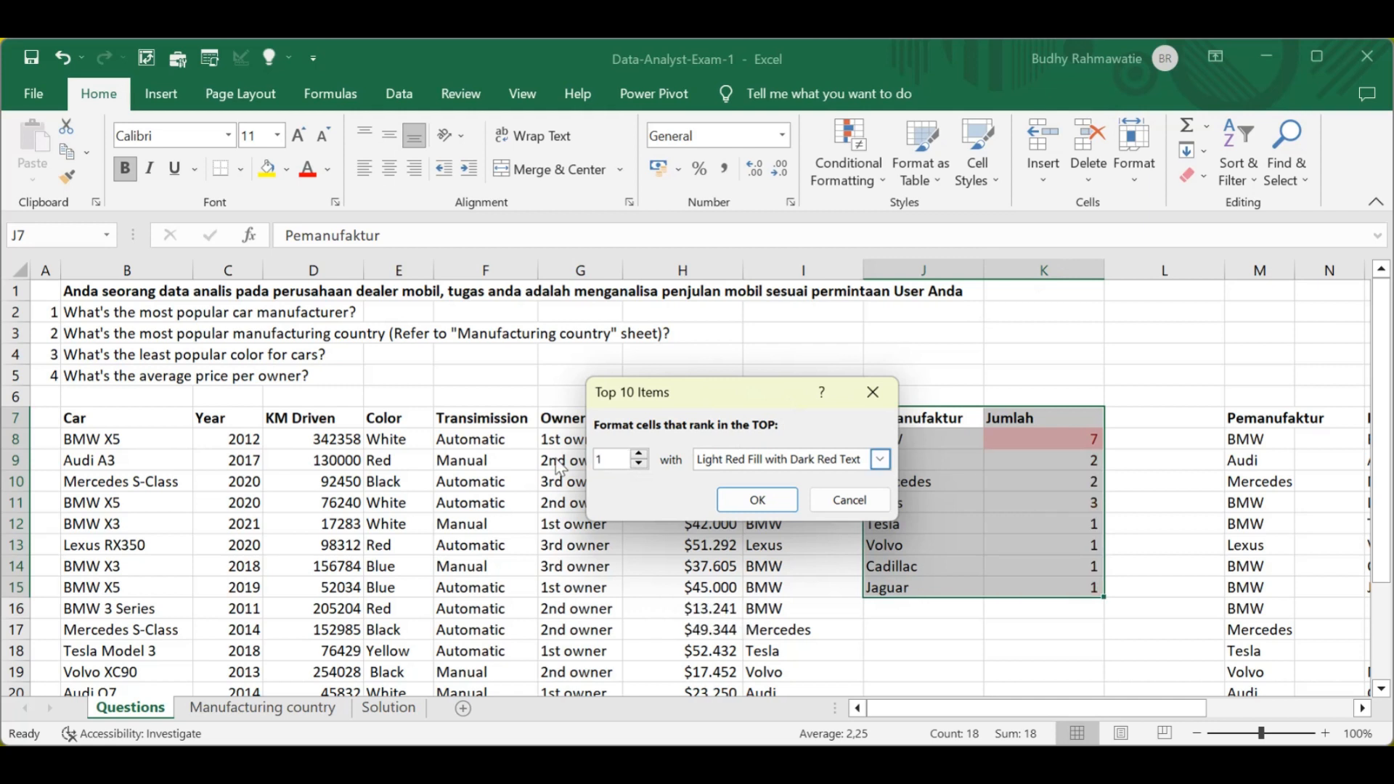
left_click(880, 460)
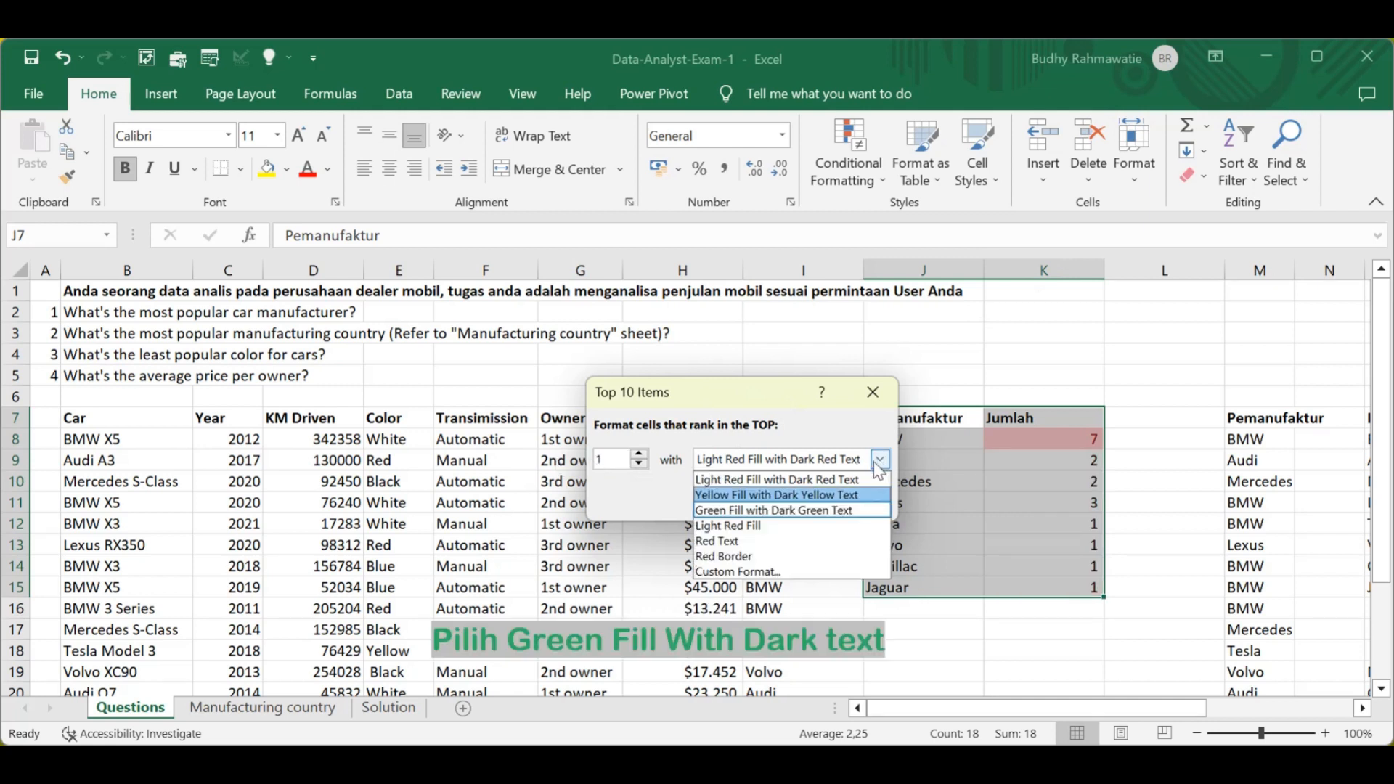
left_click(815, 510)
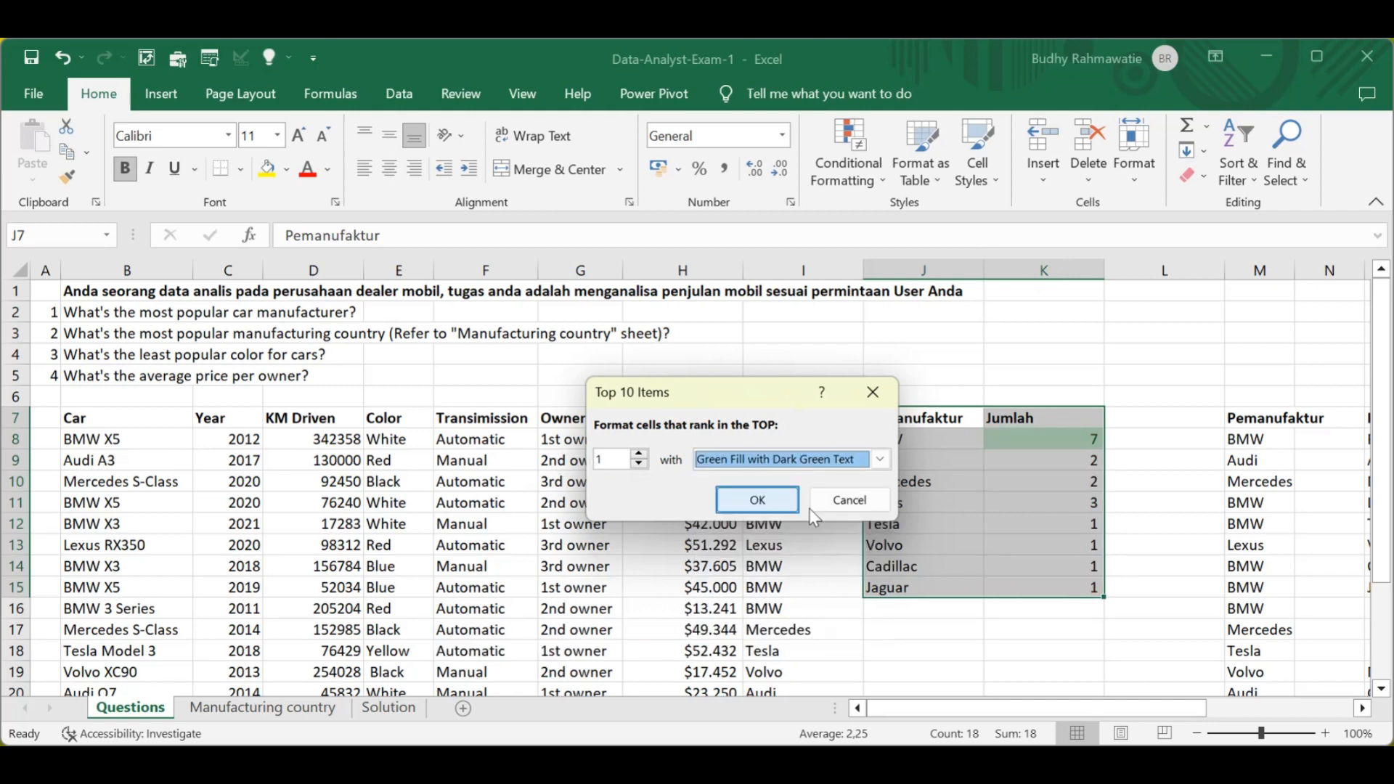
left_click(770, 502)
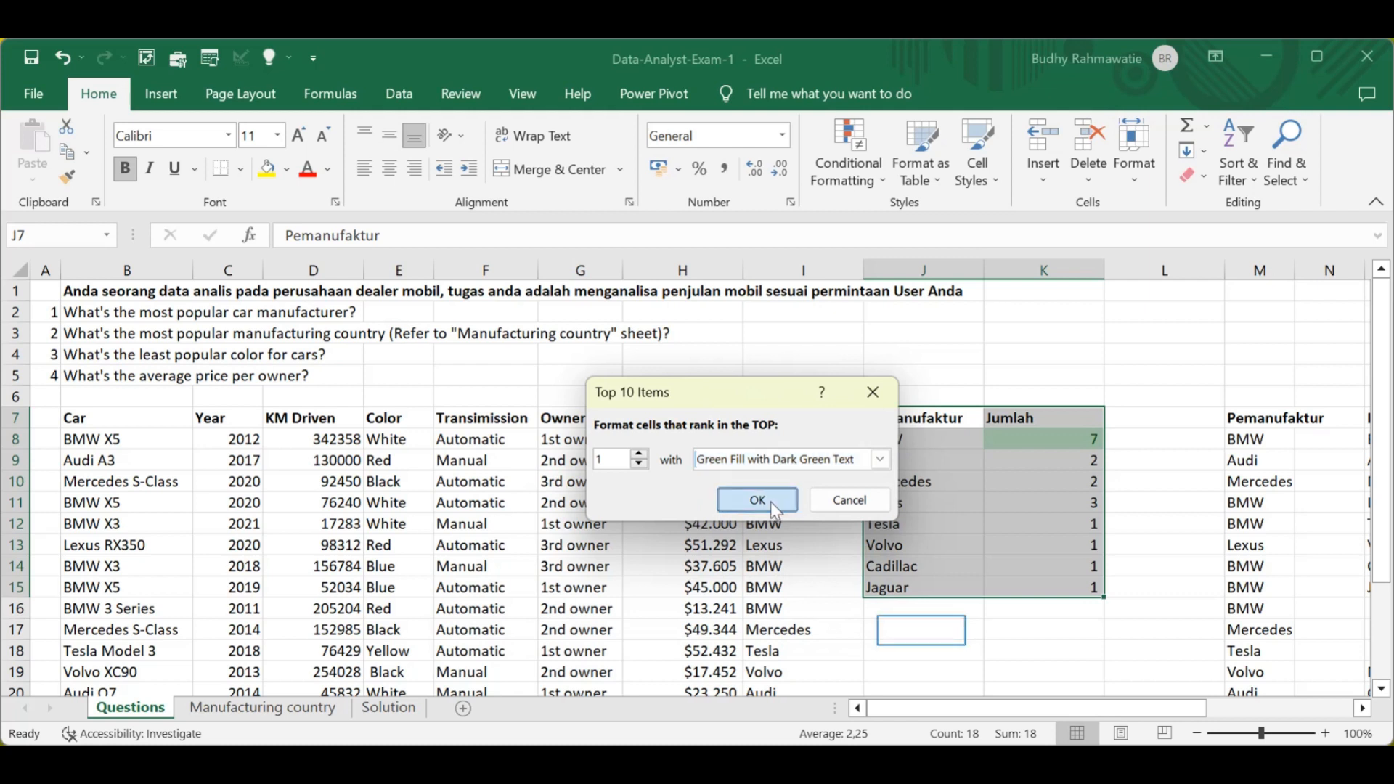
left_click(921, 630)
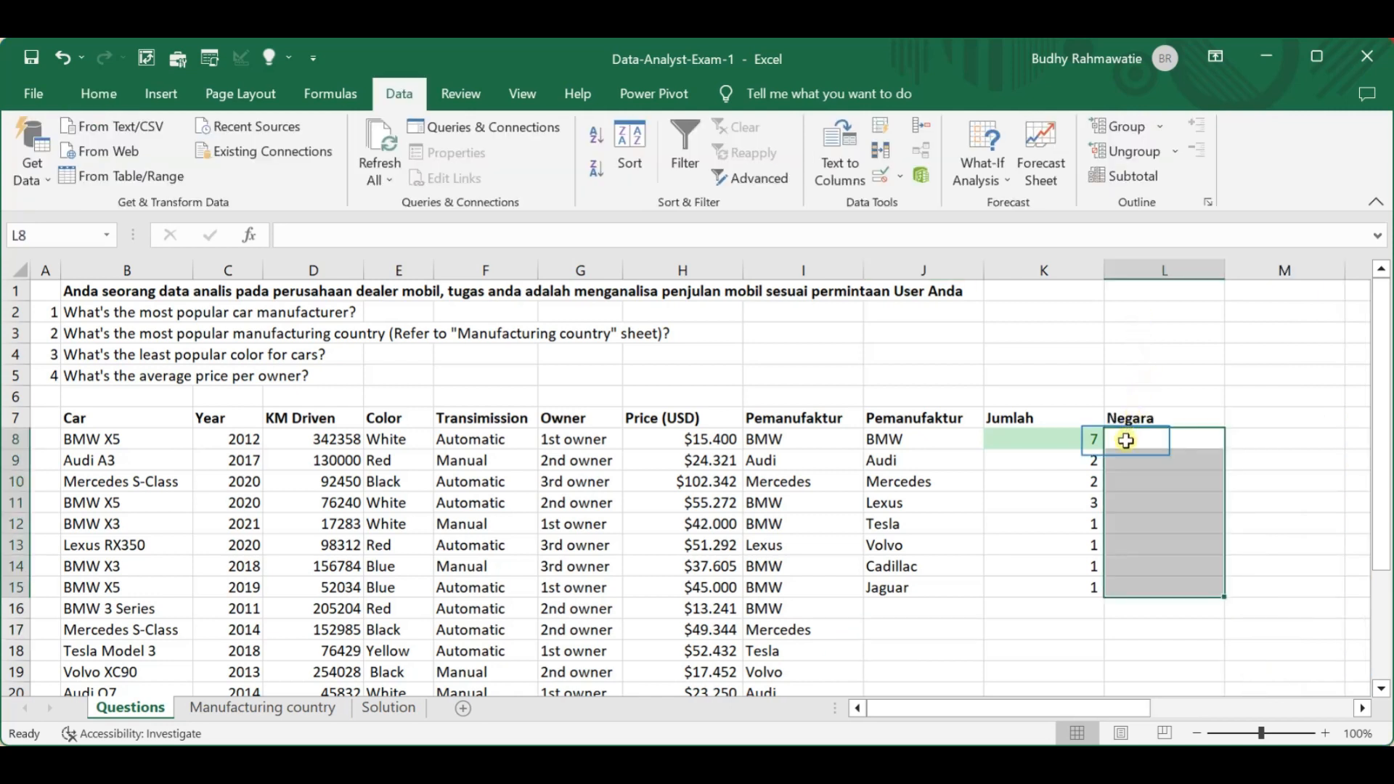
Step: Enter =VLOOKUP($J8;'Manufacturing country'!$A$1:$B$9;2;0) in L8 to look up the country of the manufacturer in J8
left_click(1125, 440)
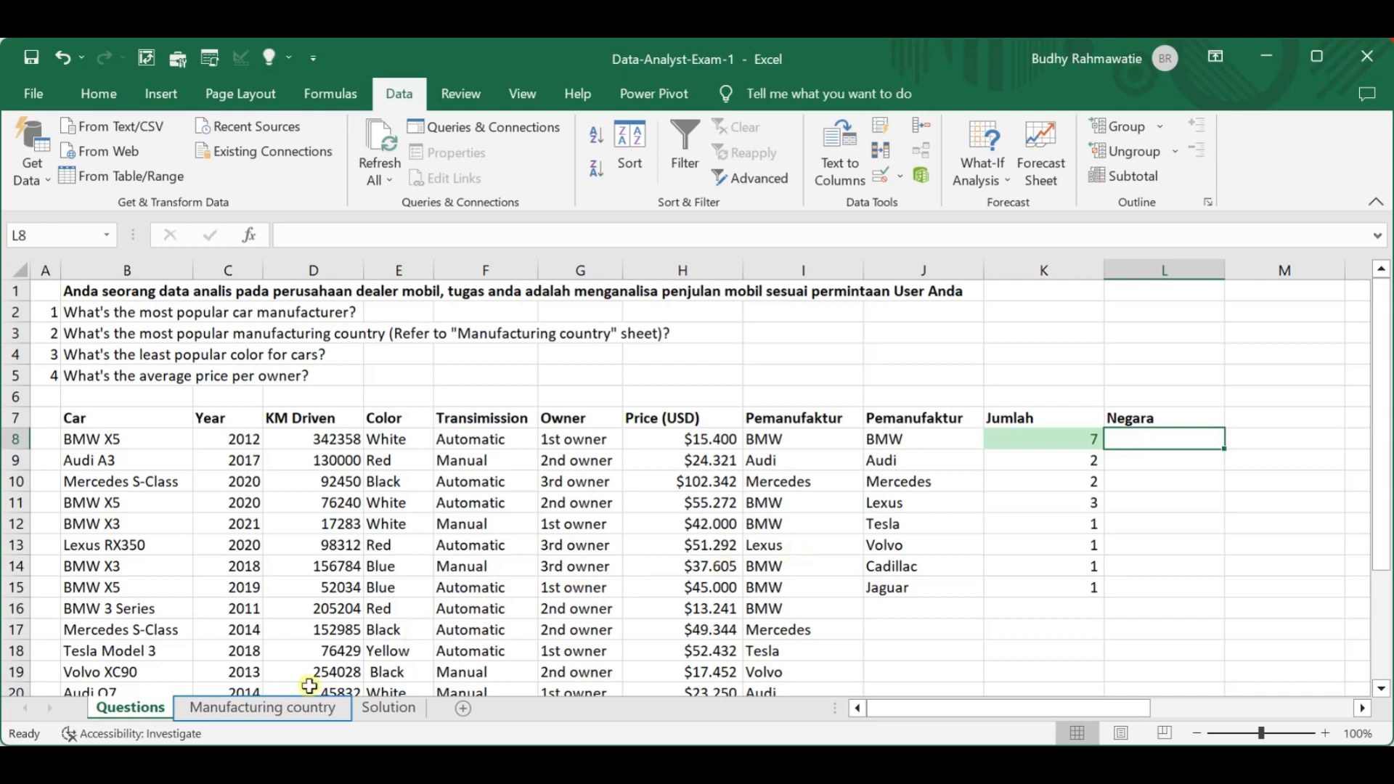
left_click(275, 712)
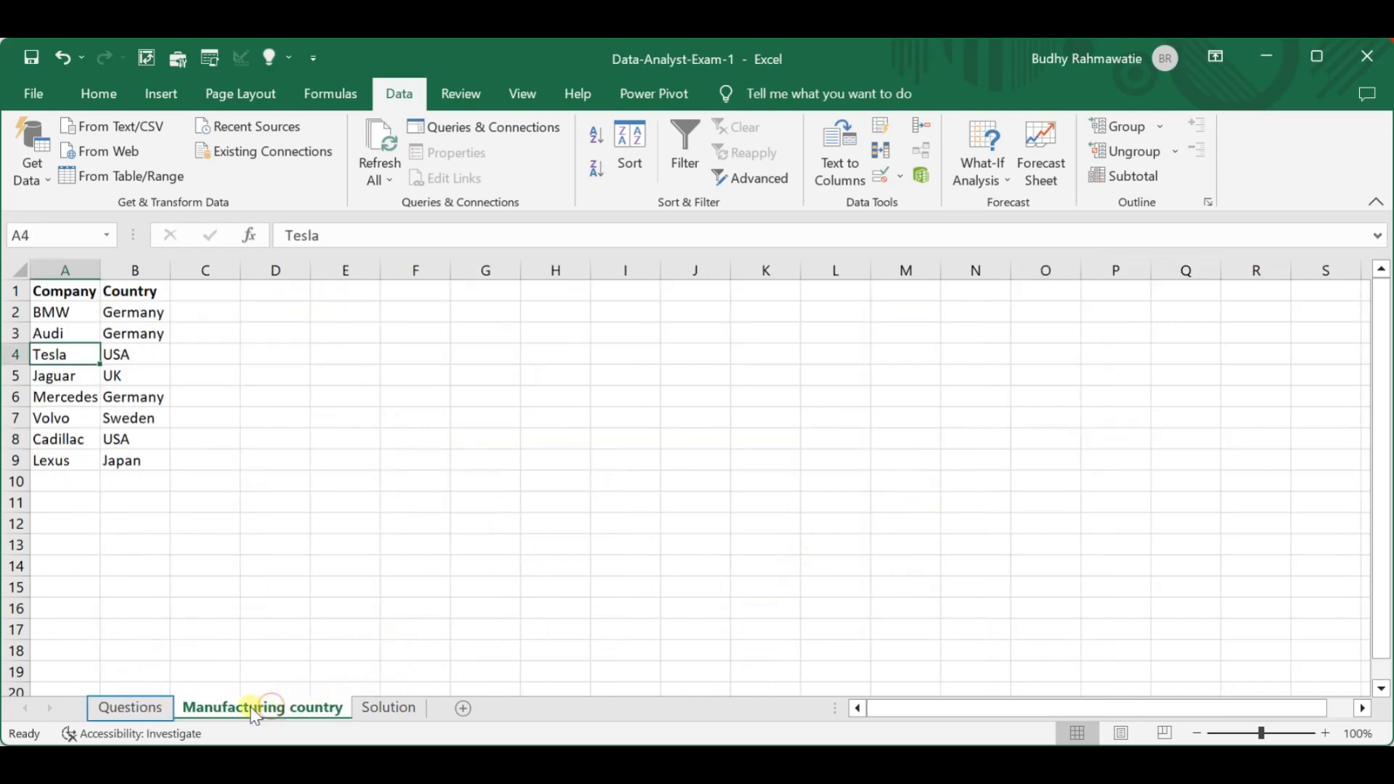
left_click(138, 710)
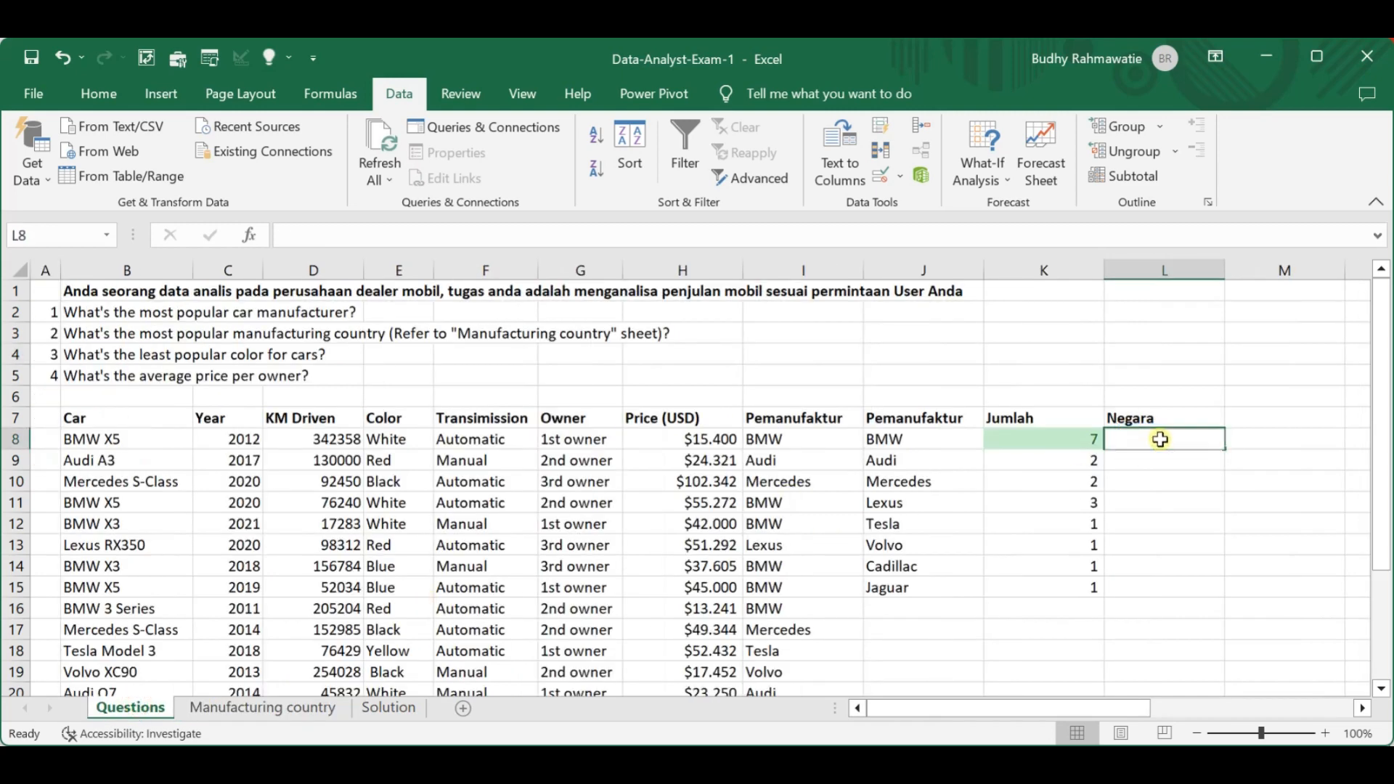
type("=Vloo")
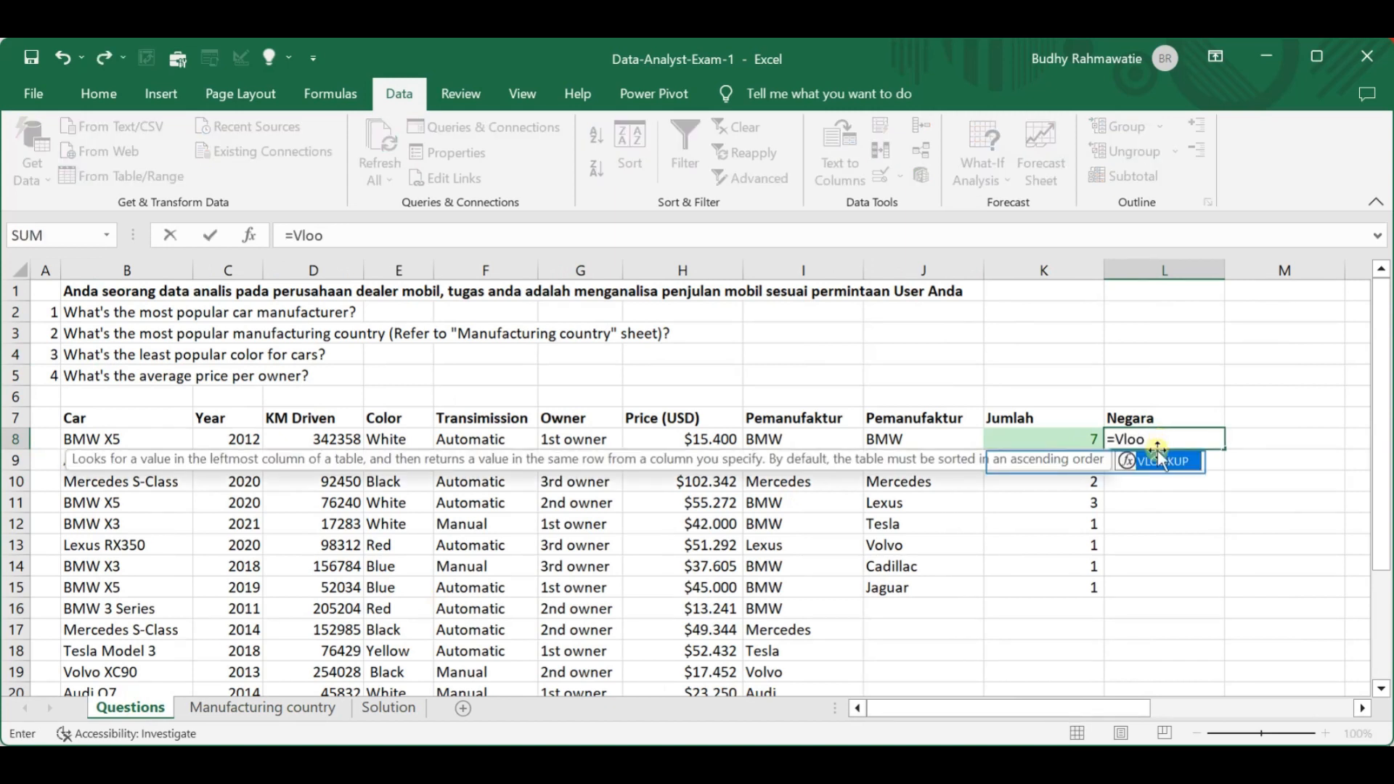
double_click(1150, 459)
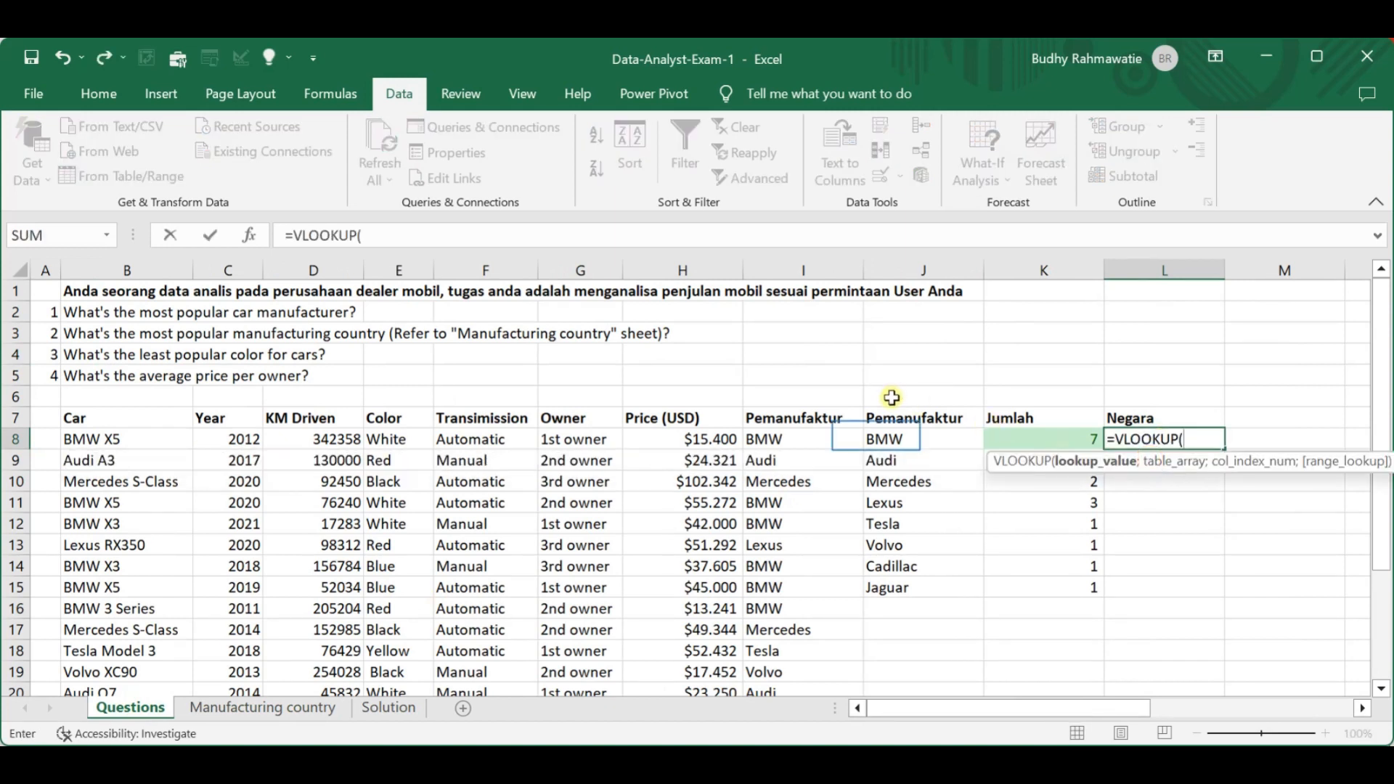
left_click(876, 436)
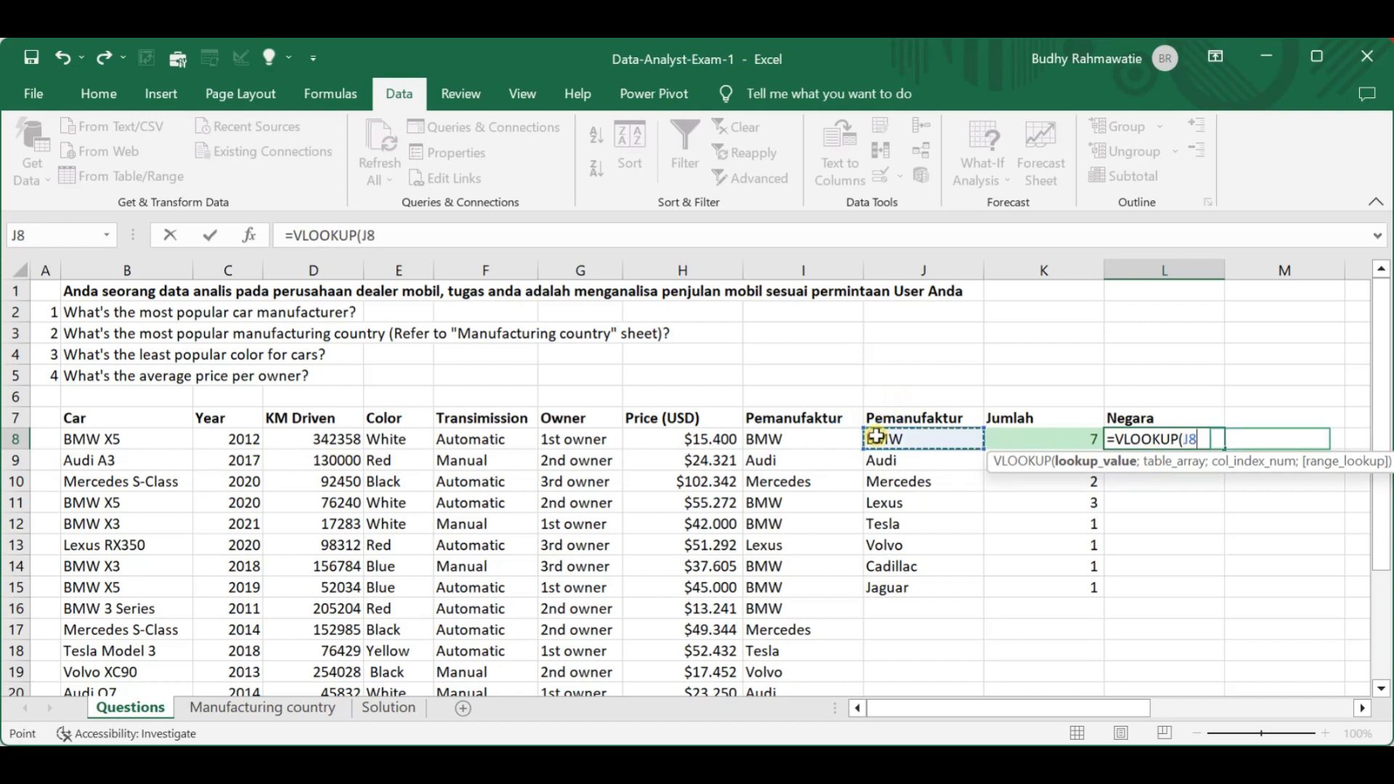
key("F4")
key("F4")
key("F4")
type(";")
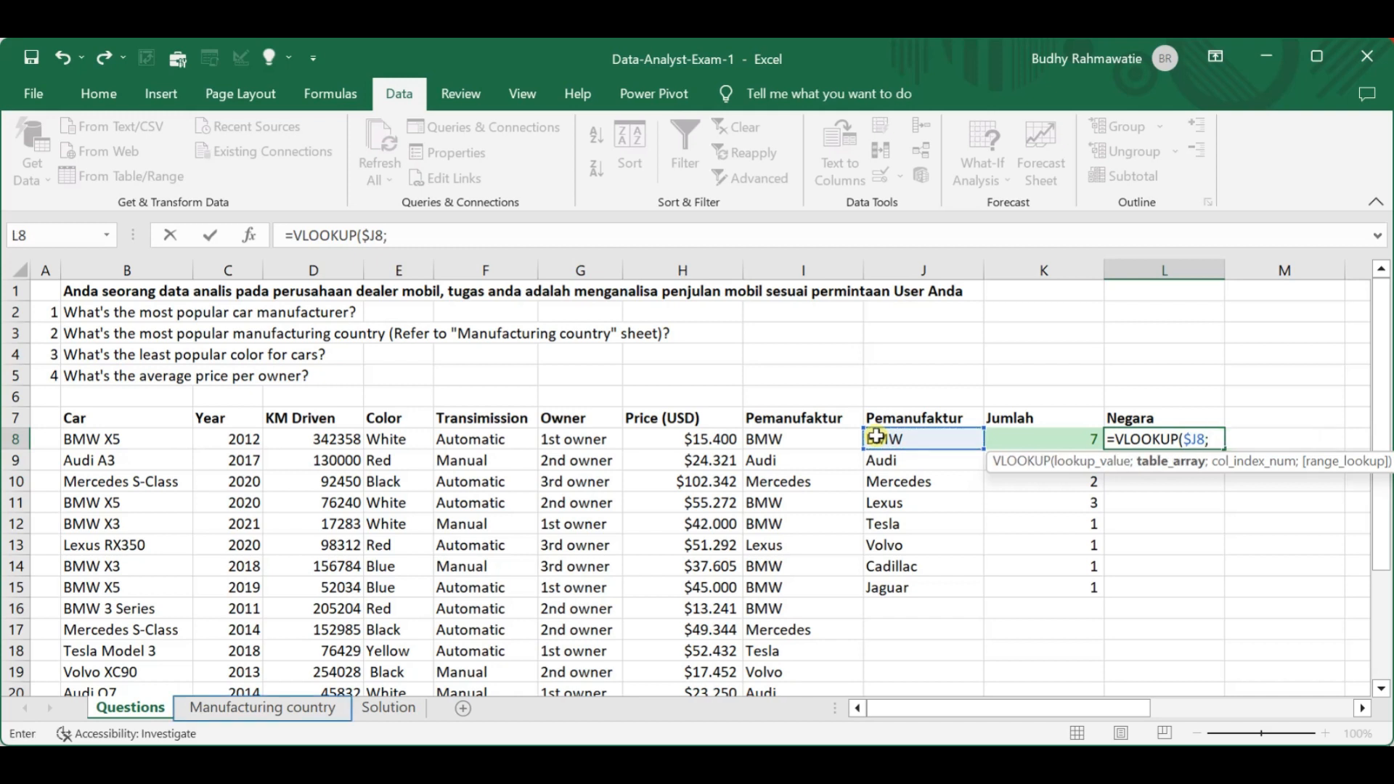
left_click(304, 712)
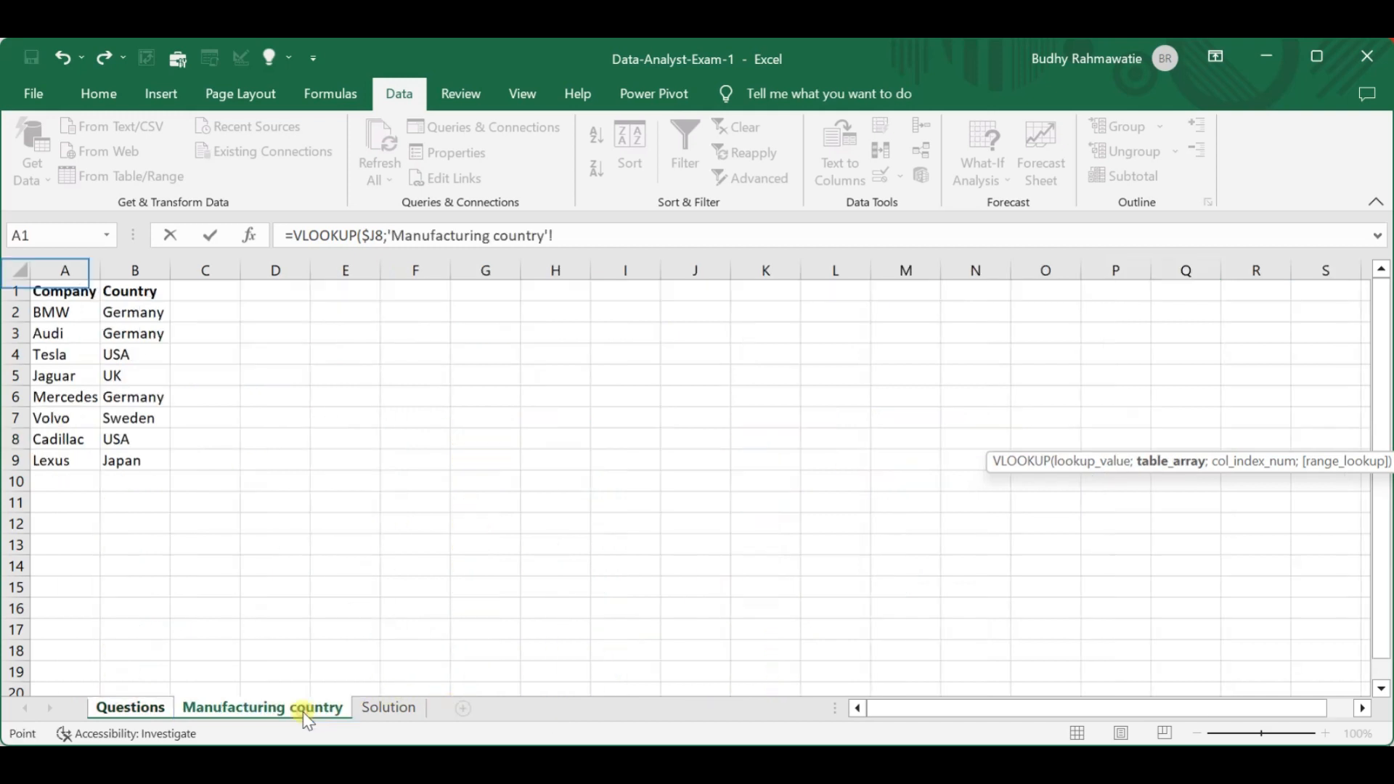
left_click_drag(65, 290, 131, 459)
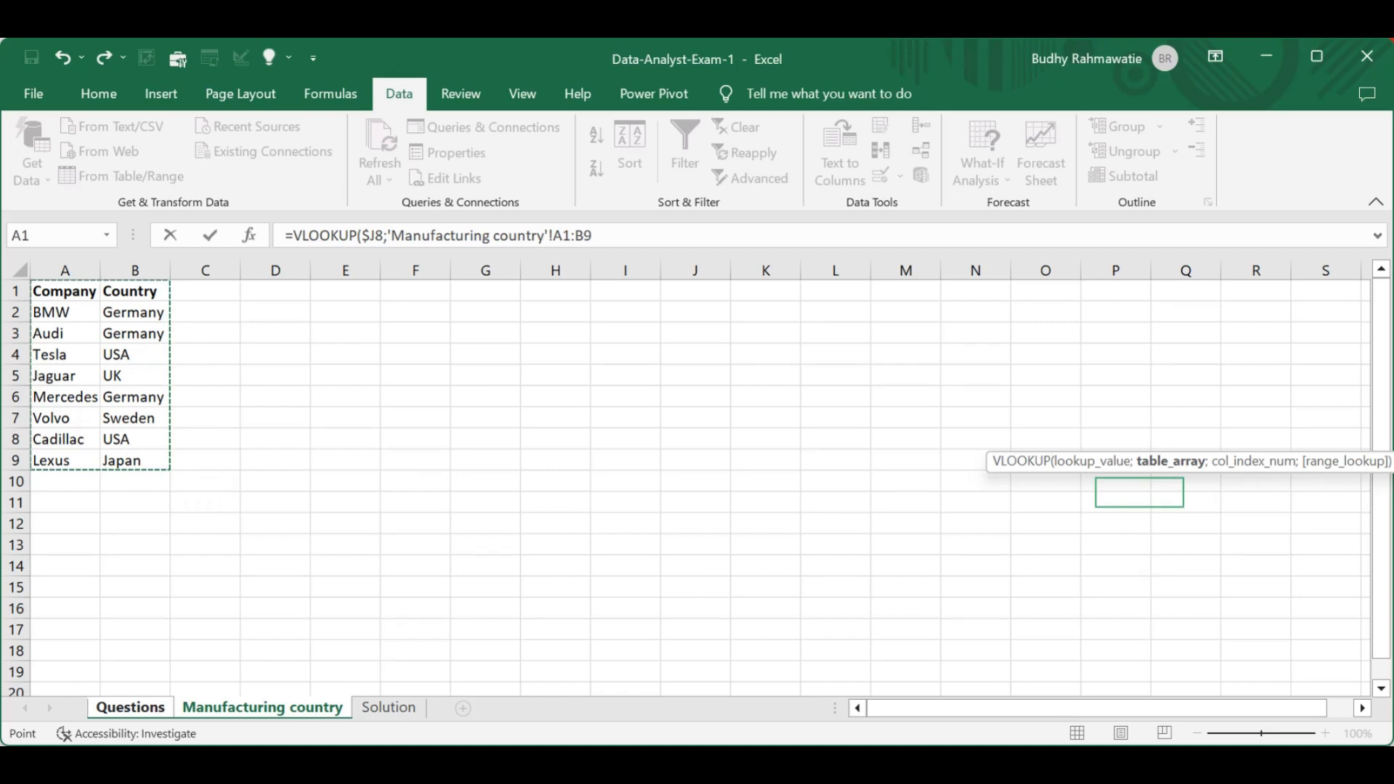
key("F4")
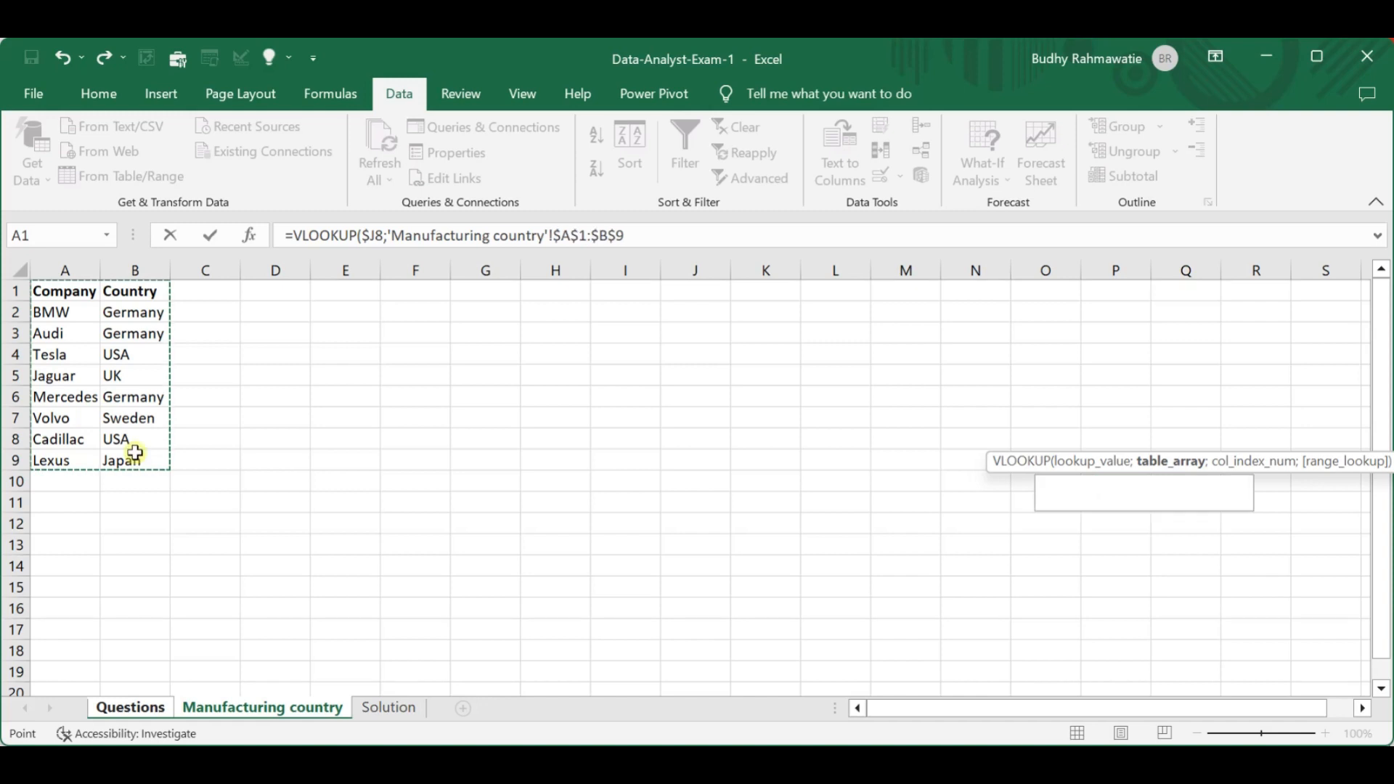
type(";2")
type("0)")
key("Return")
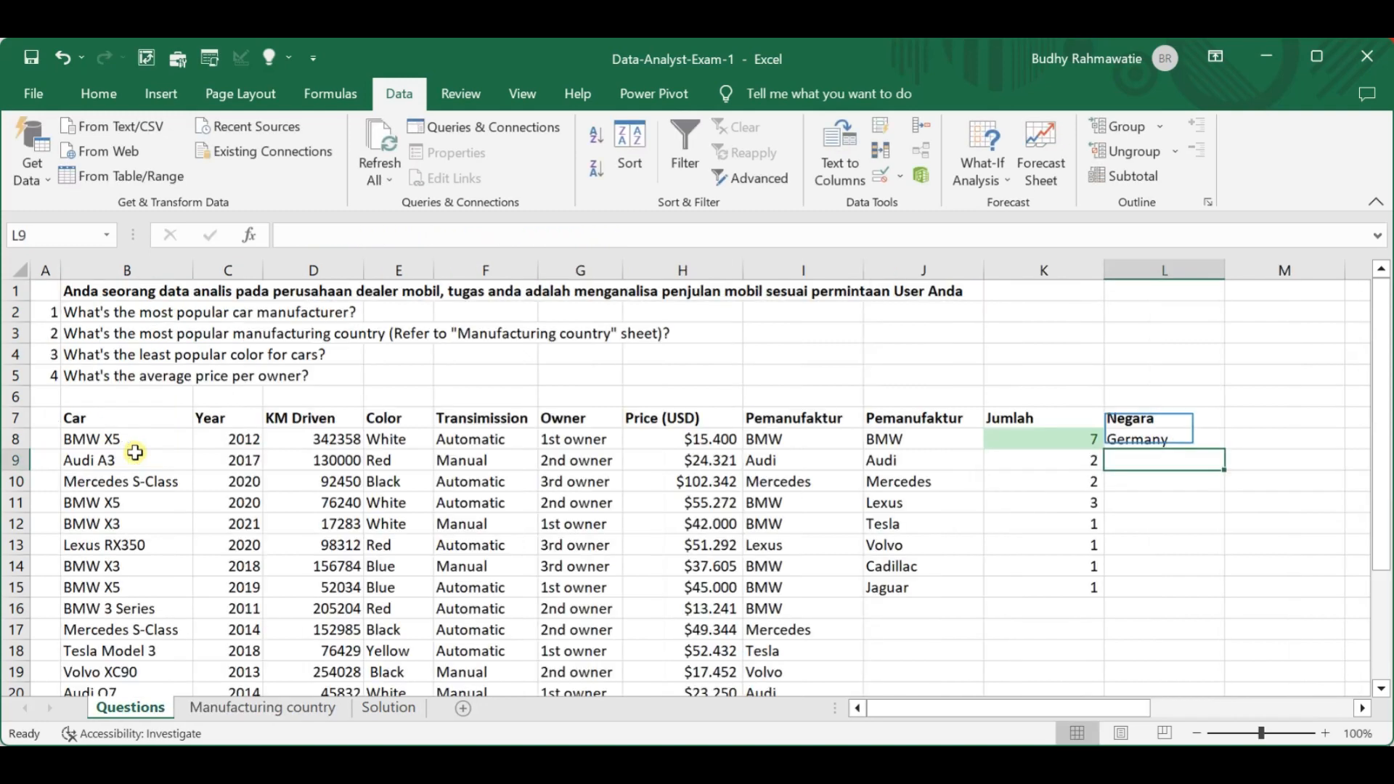
Step: Fill the VLOOKUP formula from L8 down to L15 only, alongside the last unique manufacturer
left_click(1149, 431)
double_click(1224, 448)
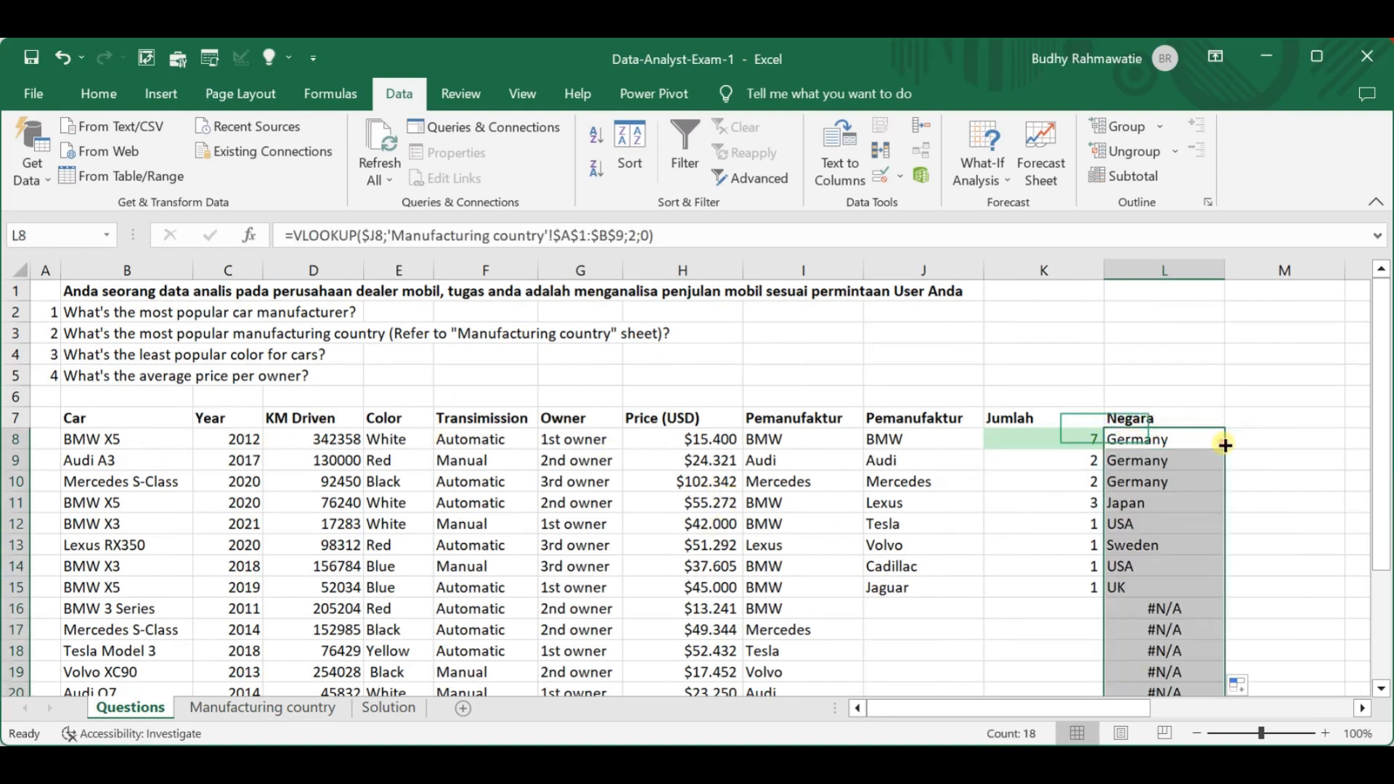
key("ctrl+z")
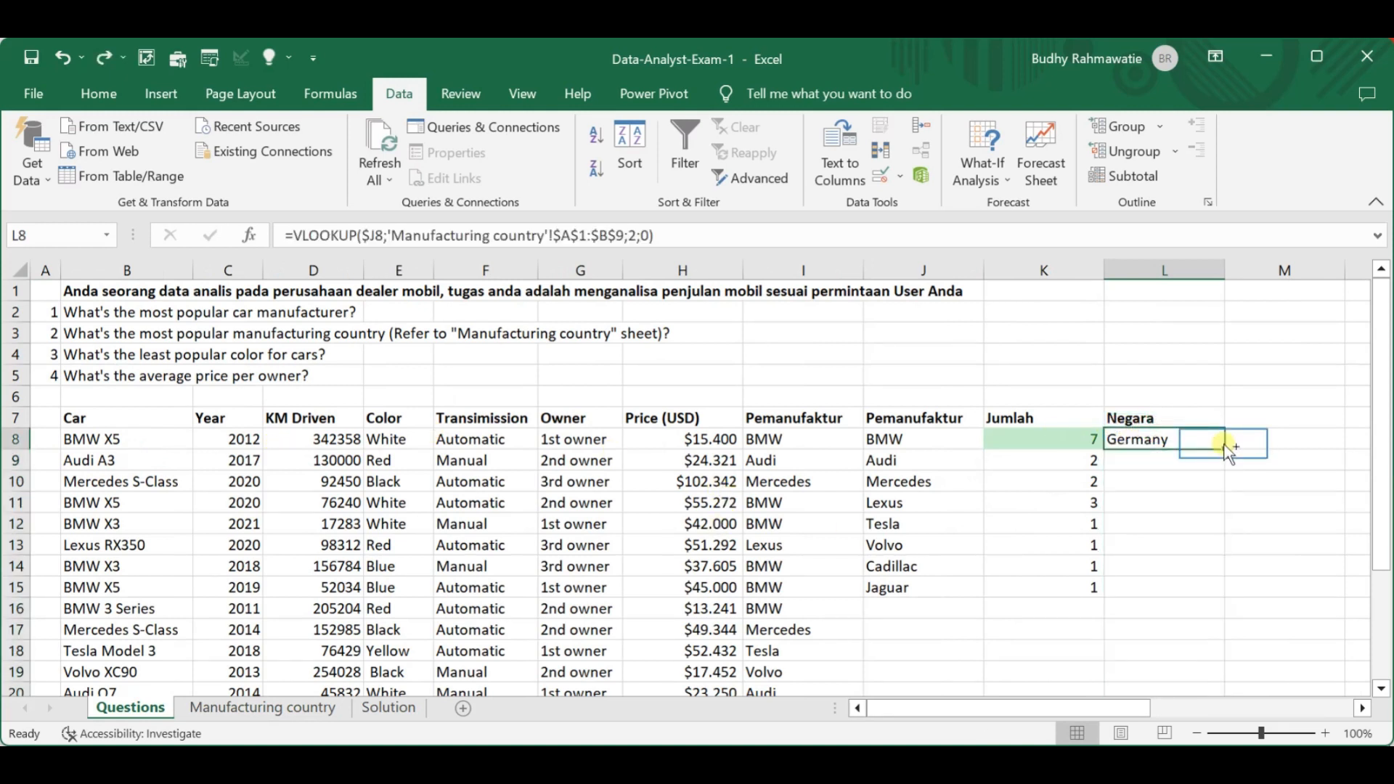
left_click_drag(1225, 446, 1214, 596)
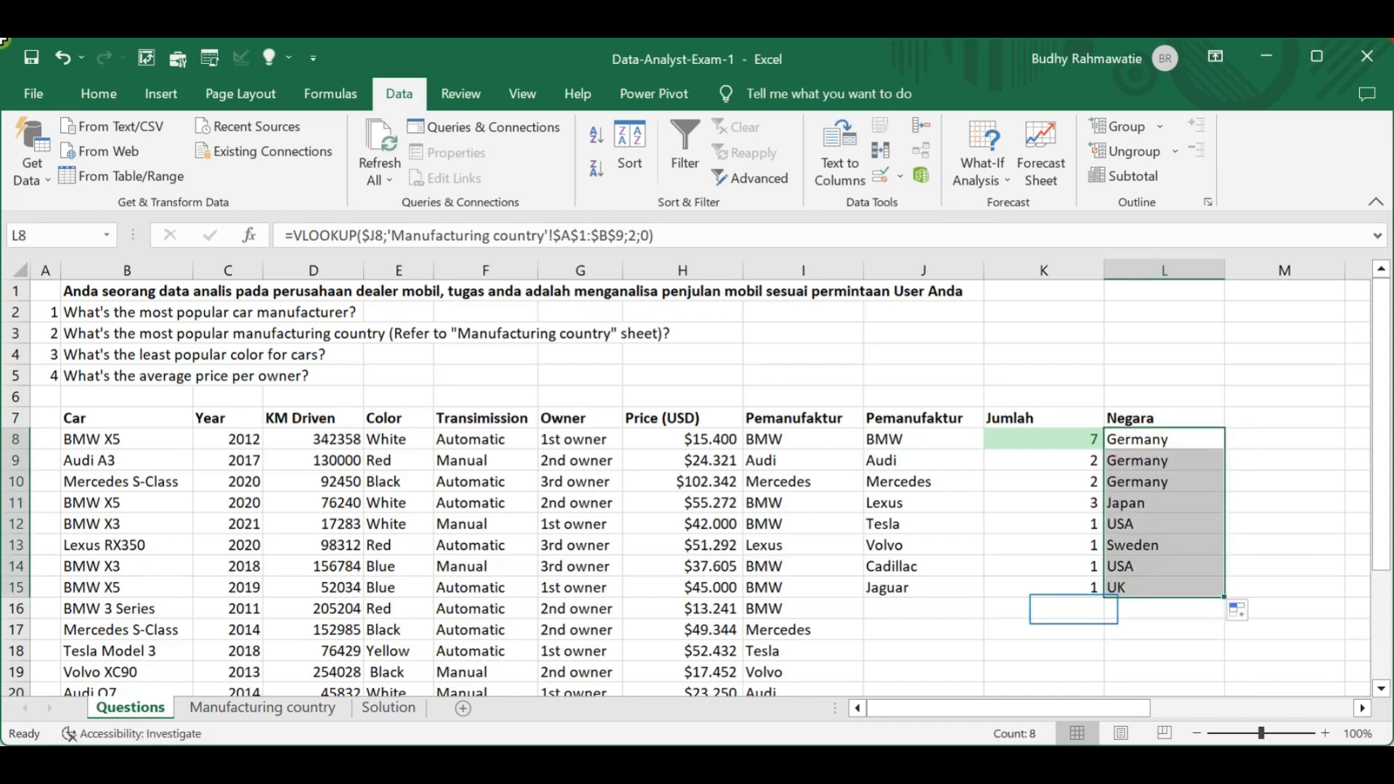
left_click(1114, 603)
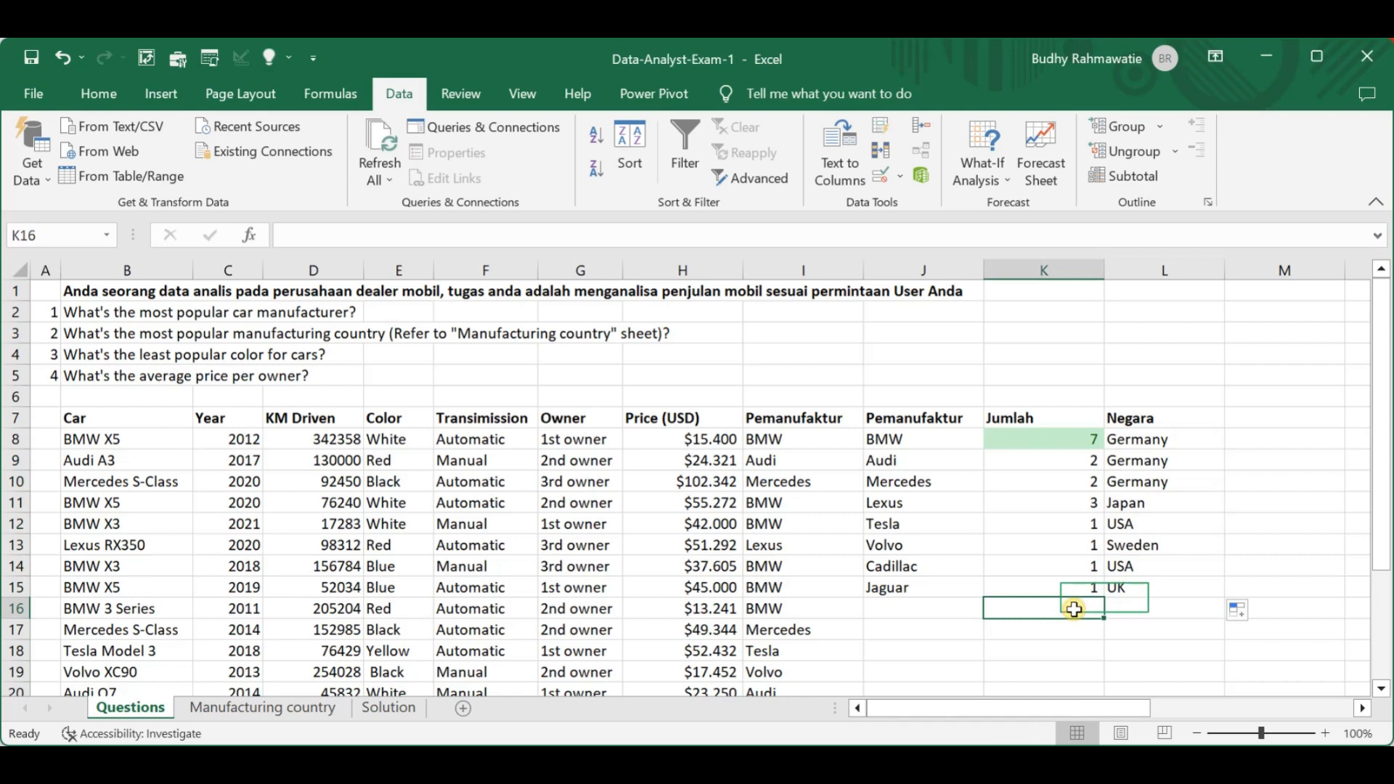
key("Right")
key("Right")
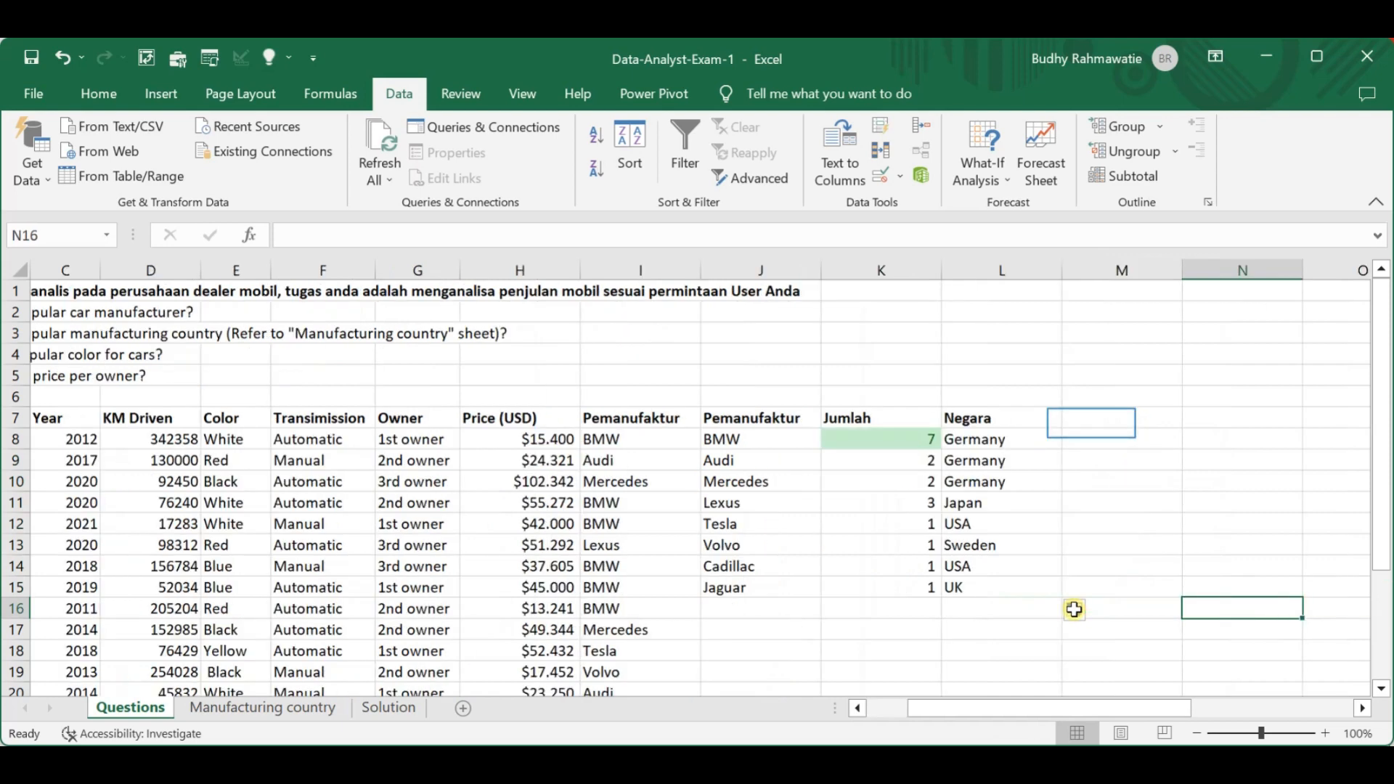
left_click(1091, 423)
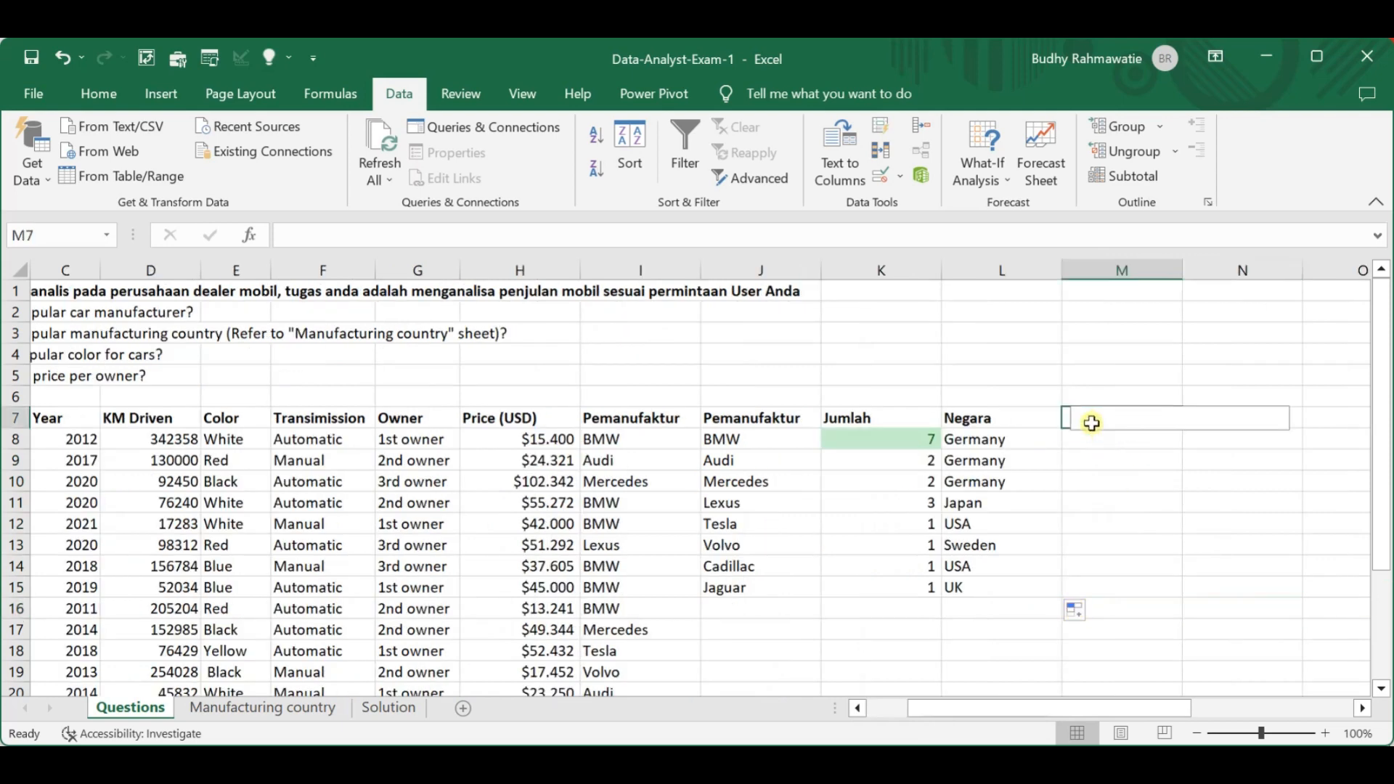
type("Total")
key("Return")
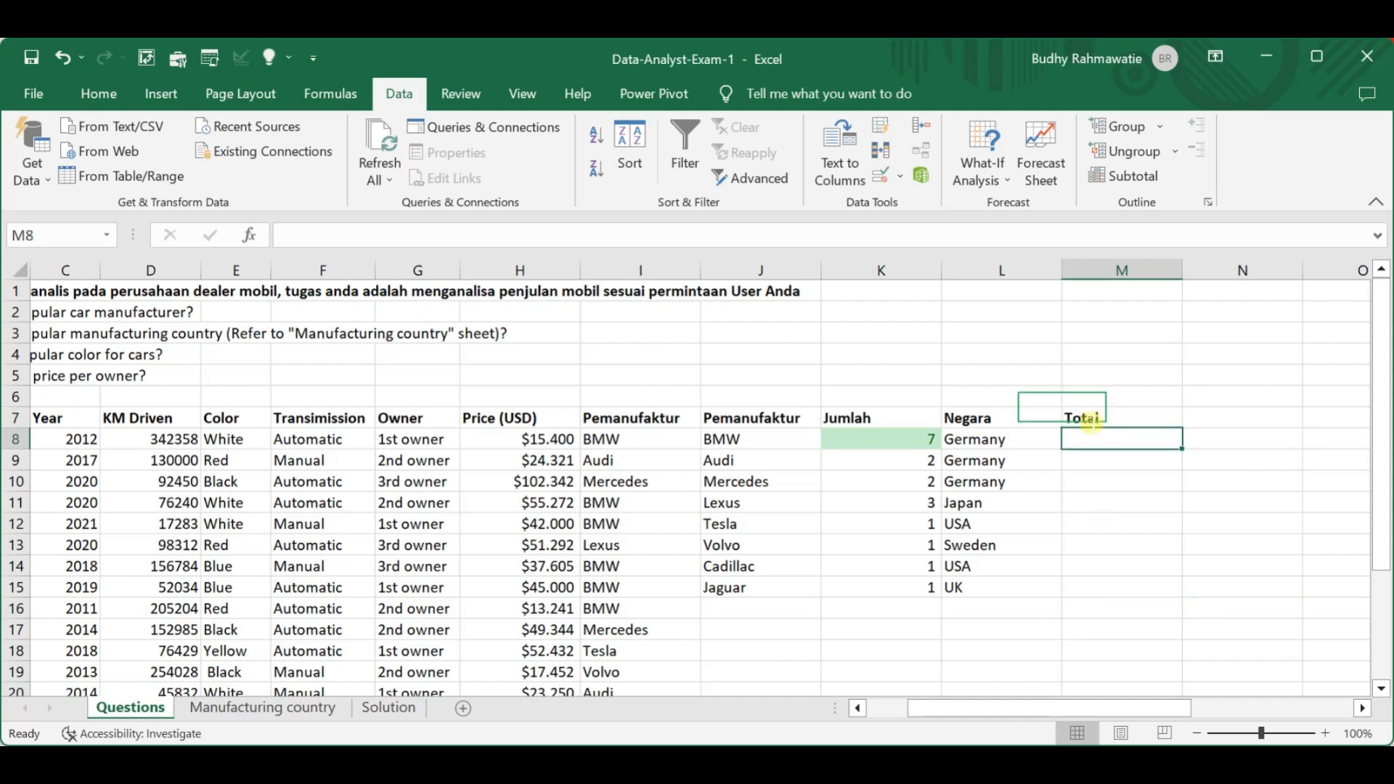
left_click(1091, 423)
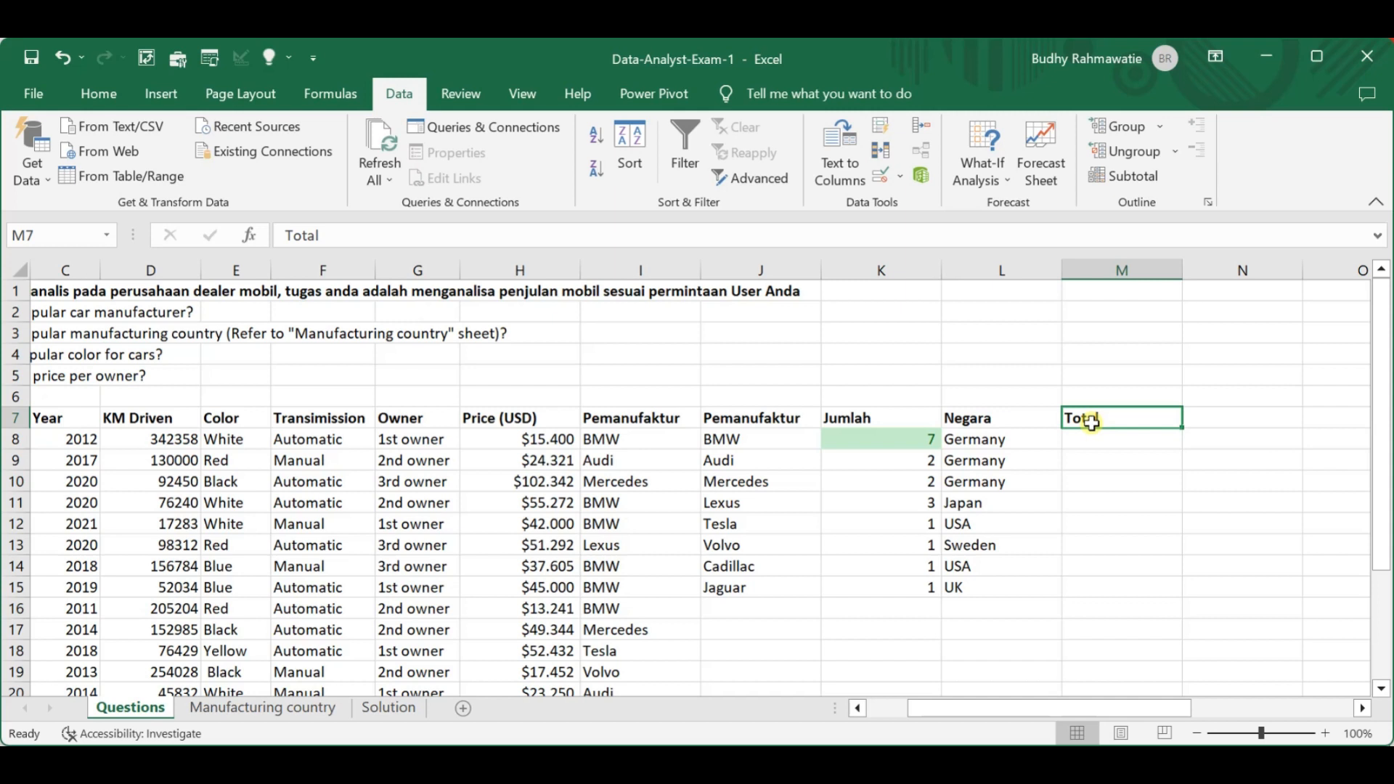
key("BackSpace")
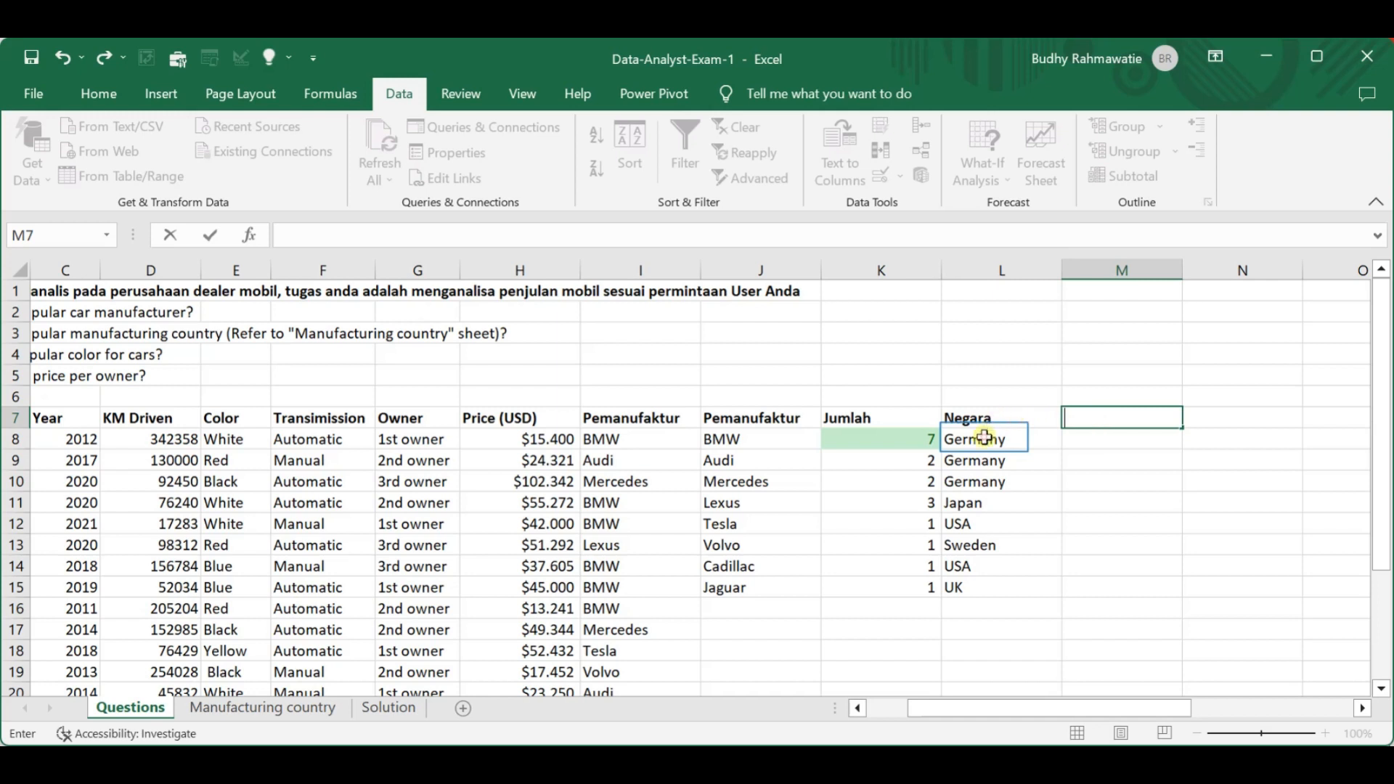
Step: Copy the countries in L8:L15 and paste them as values only into column M, starting at M8
left_click_drag(982, 438, 1000, 592)
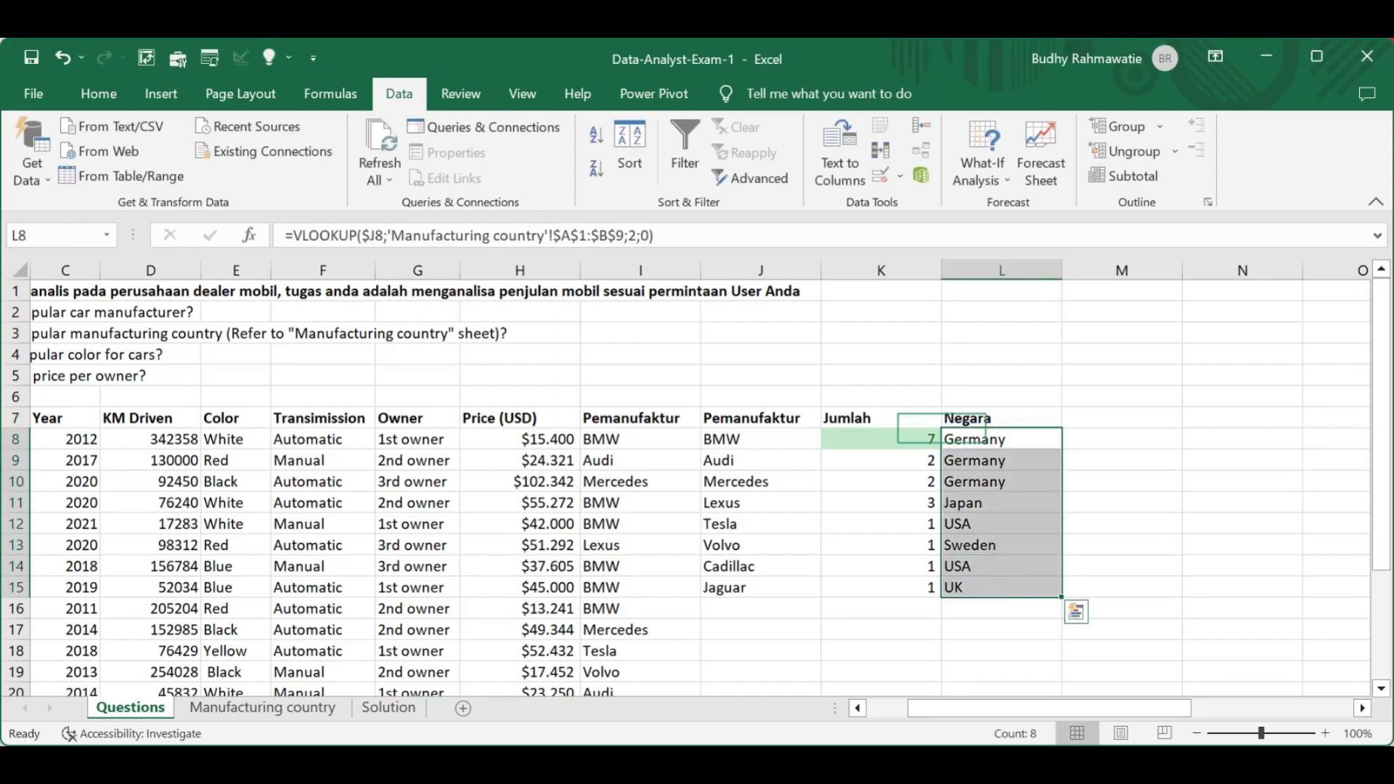
key("ctrl+c")
left_click(1105, 441)
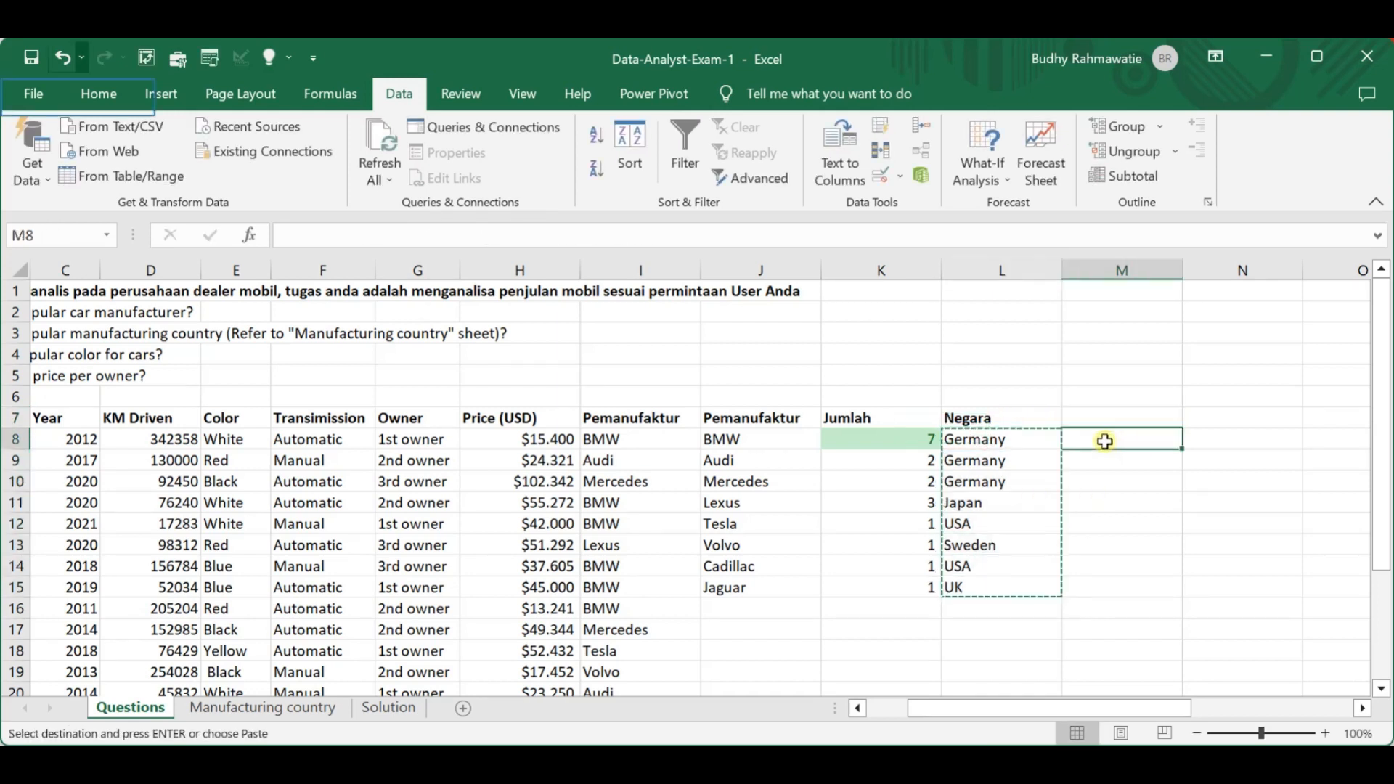
left_click(40, 93)
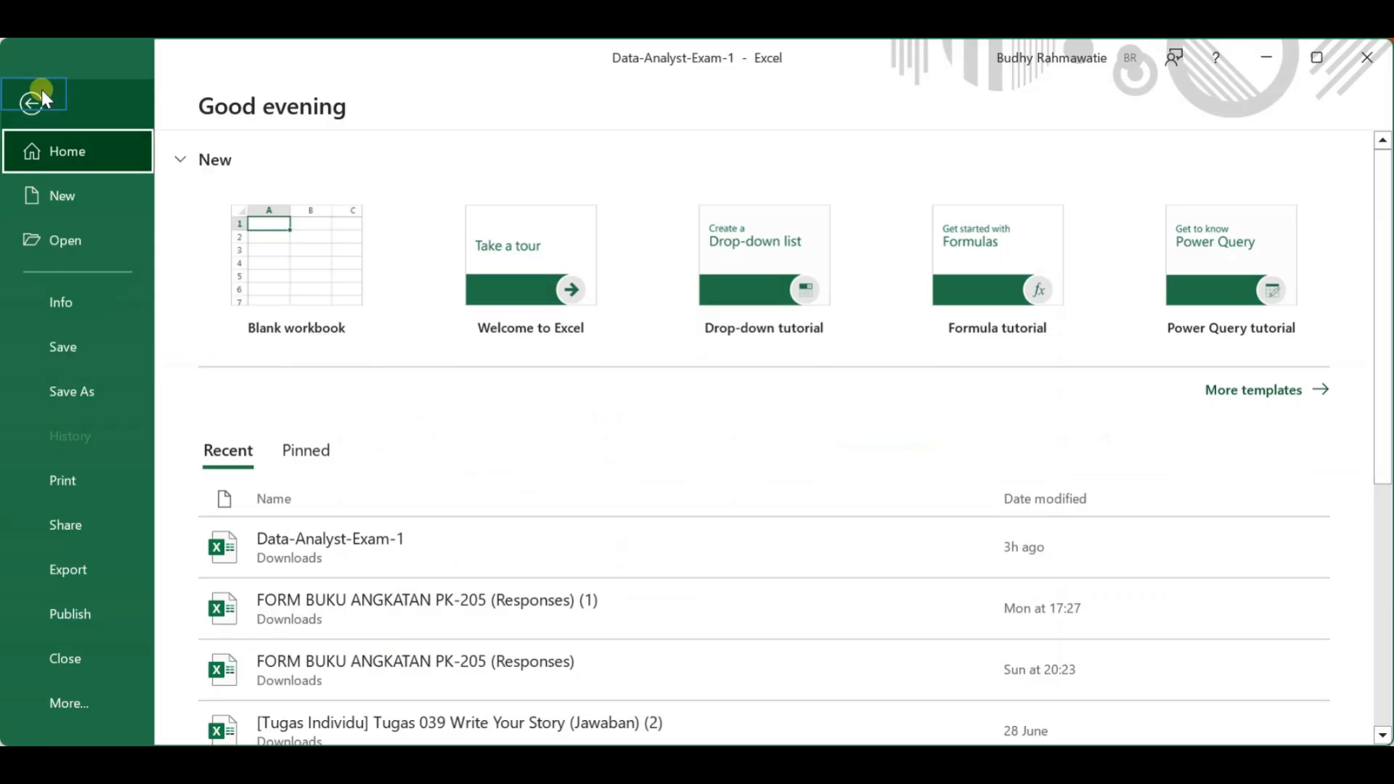
left_click(33, 102)
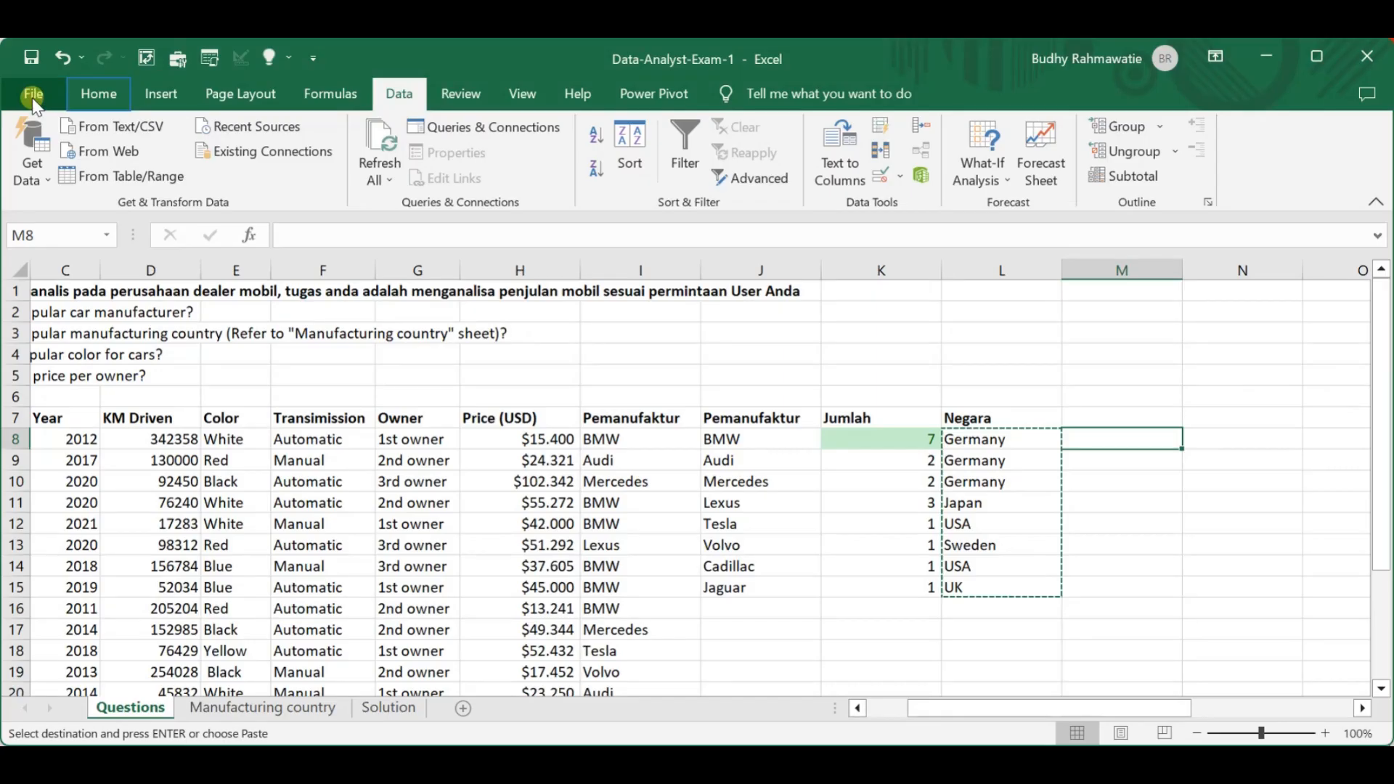
left_click(82, 92)
left_click(31, 177)
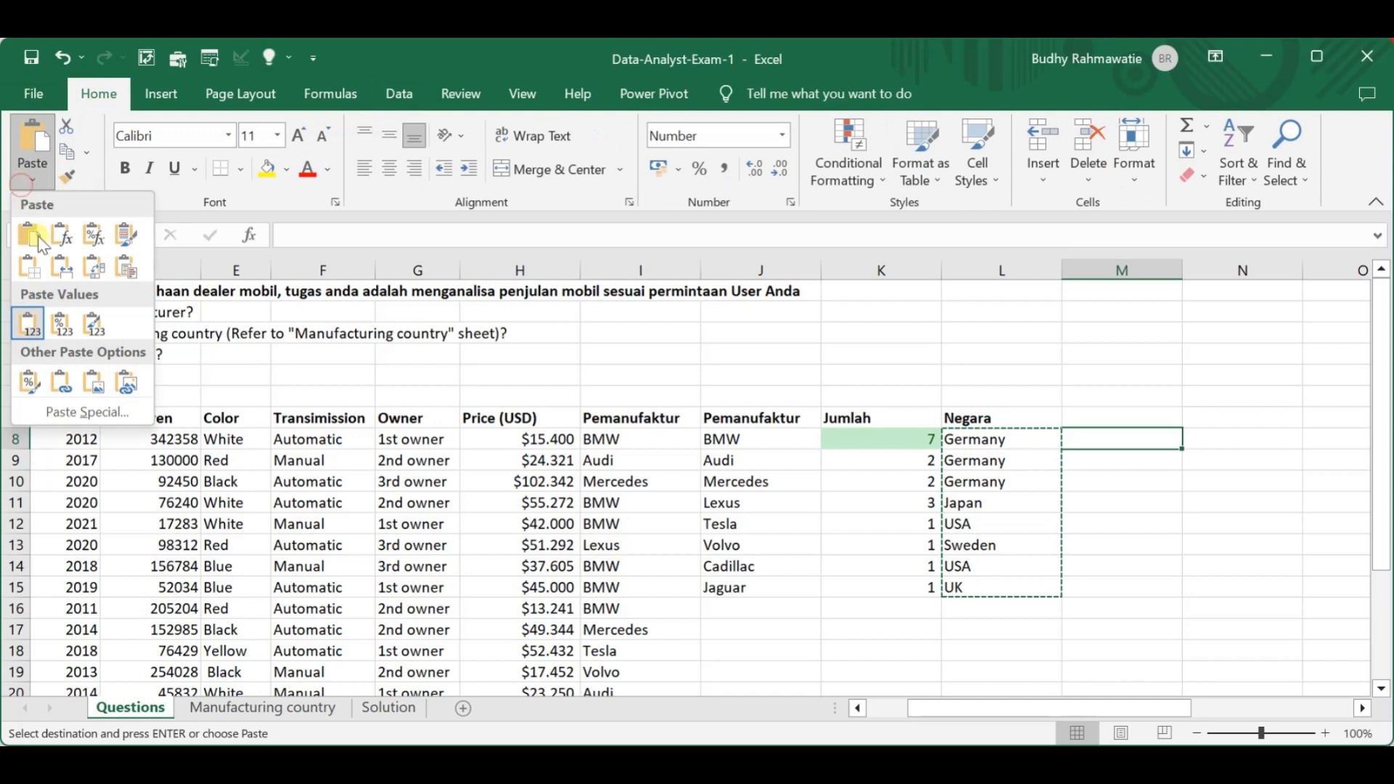
left_click(33, 328)
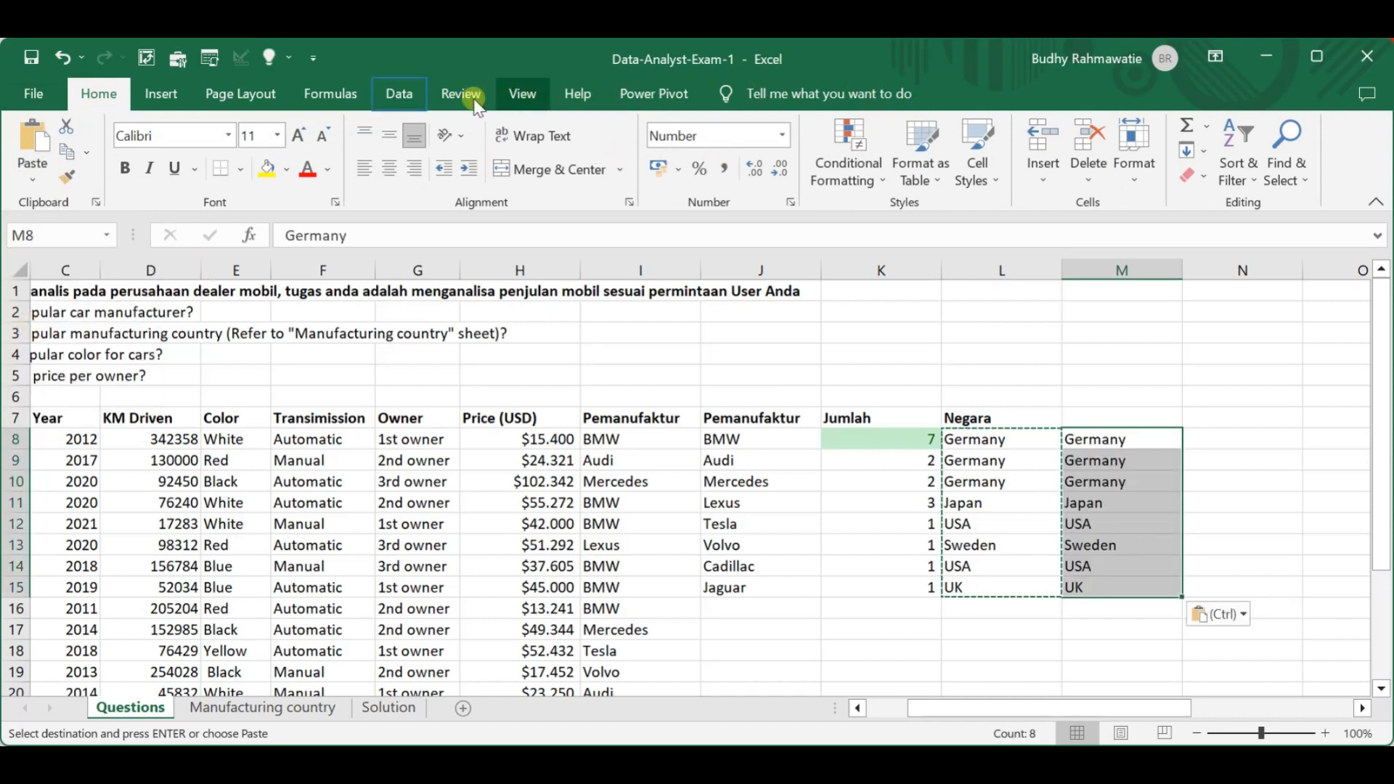
Step: Remove the duplicate countries from M8:M15, continuing with the current selection only and treating the data as having no headers
left_click(411, 98)
left_click(881, 151)
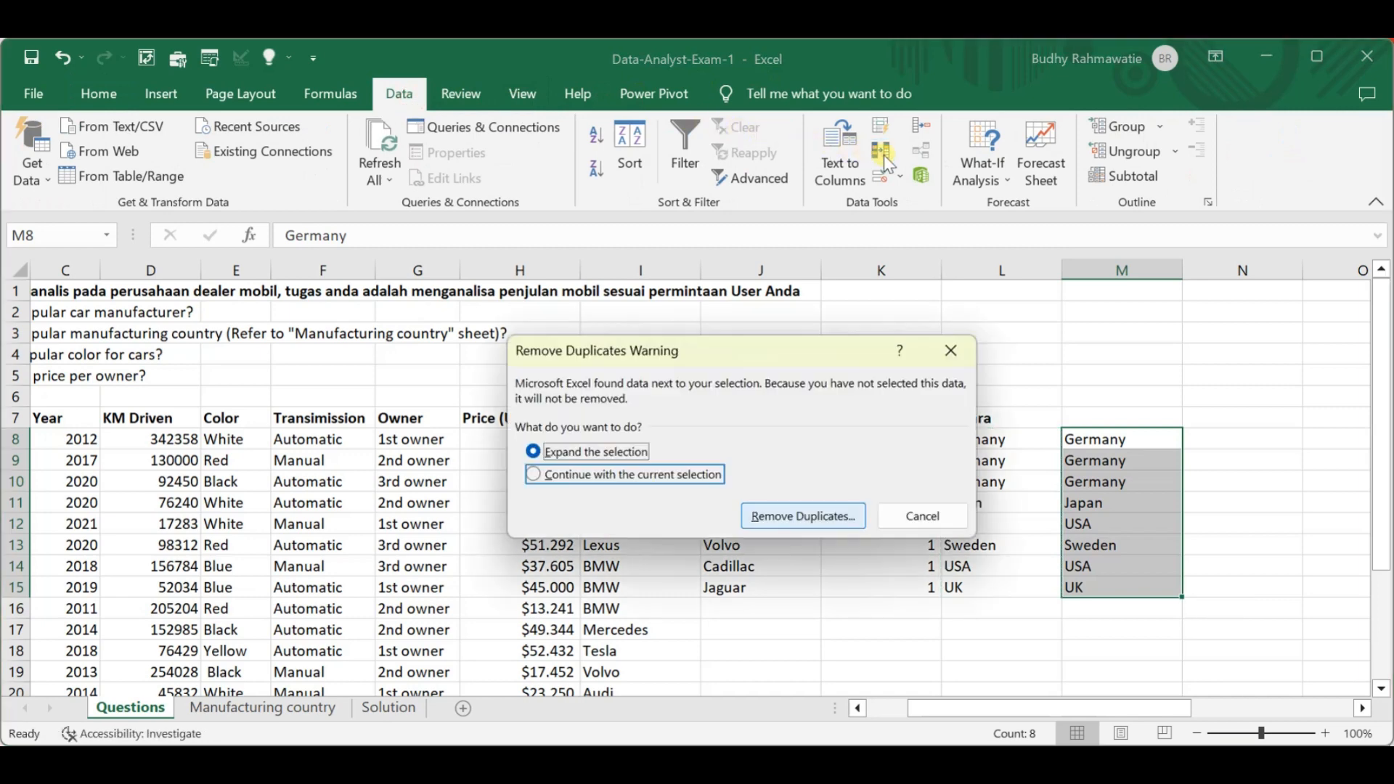
left_click(710, 476)
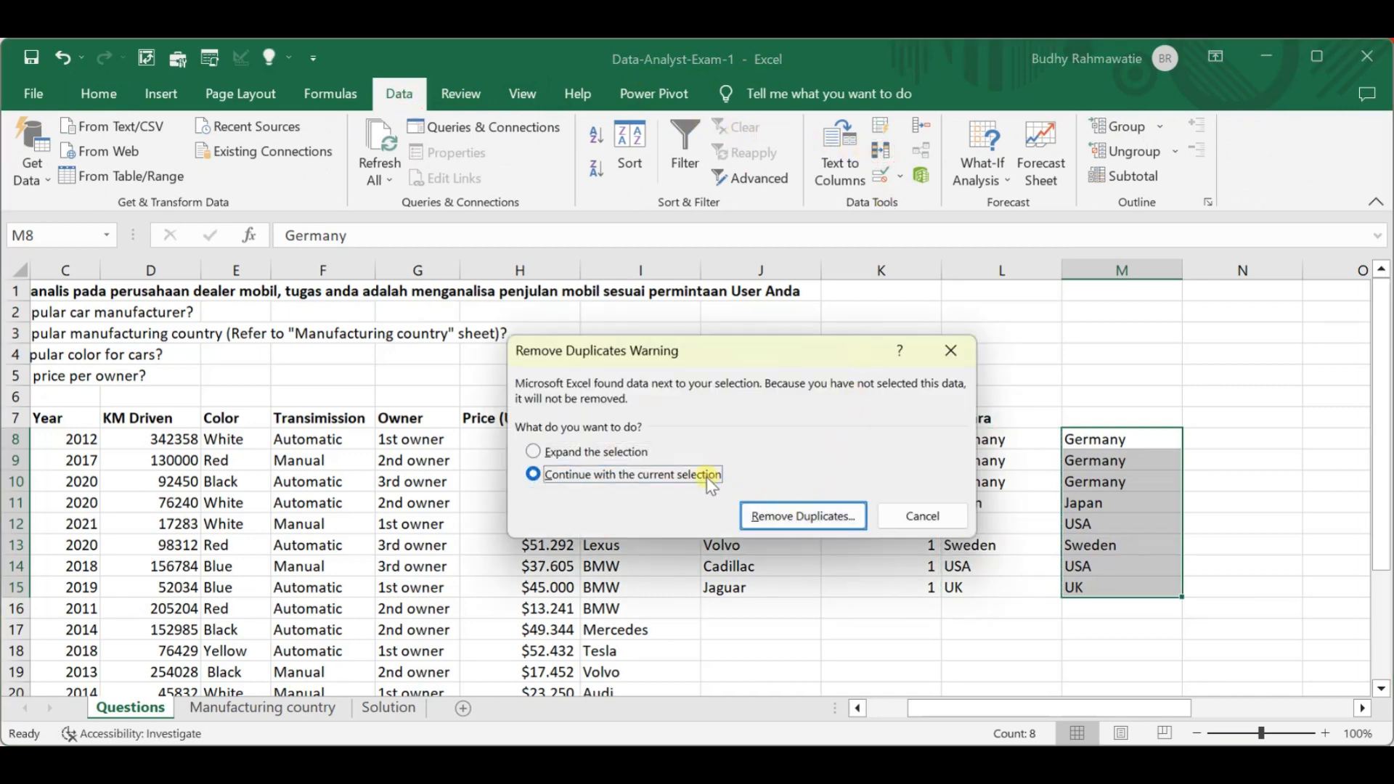
left_click(766, 517)
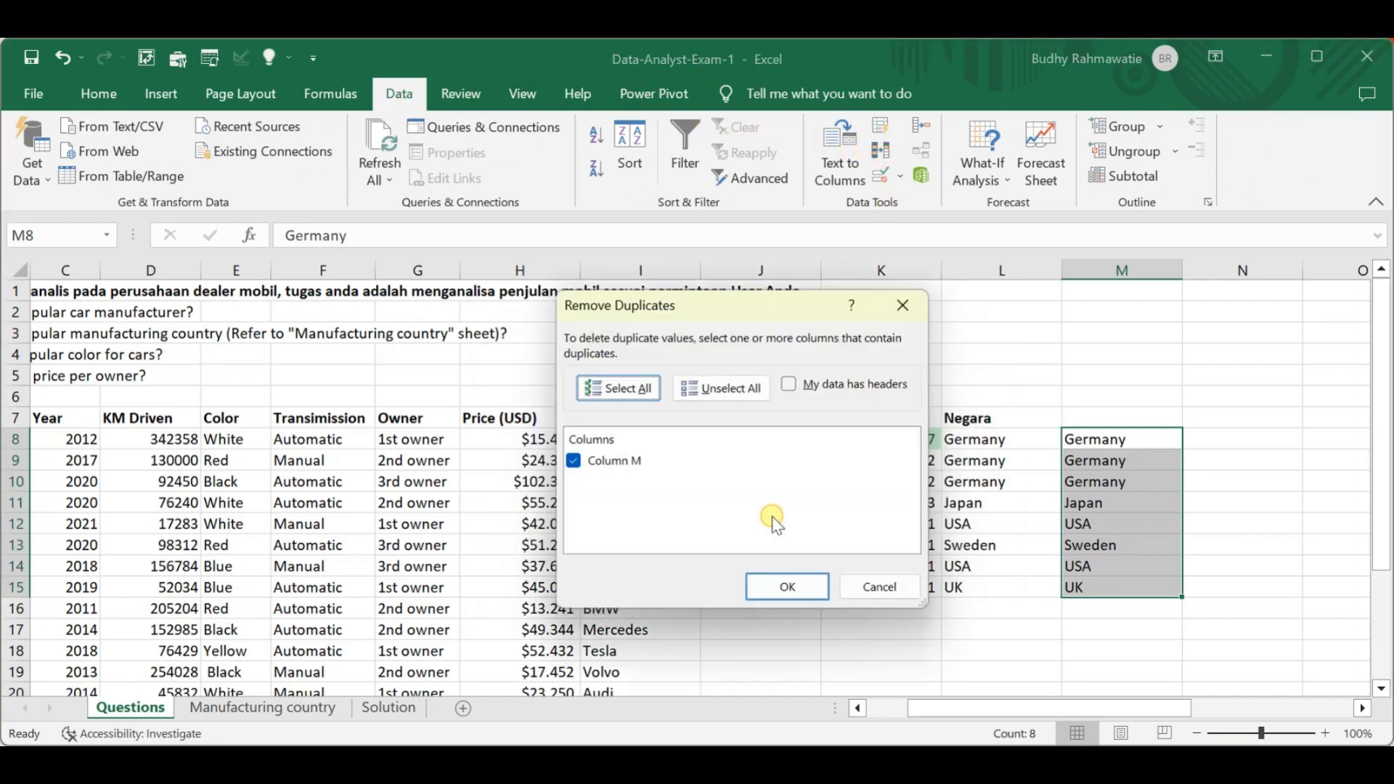
left_click(806, 585)
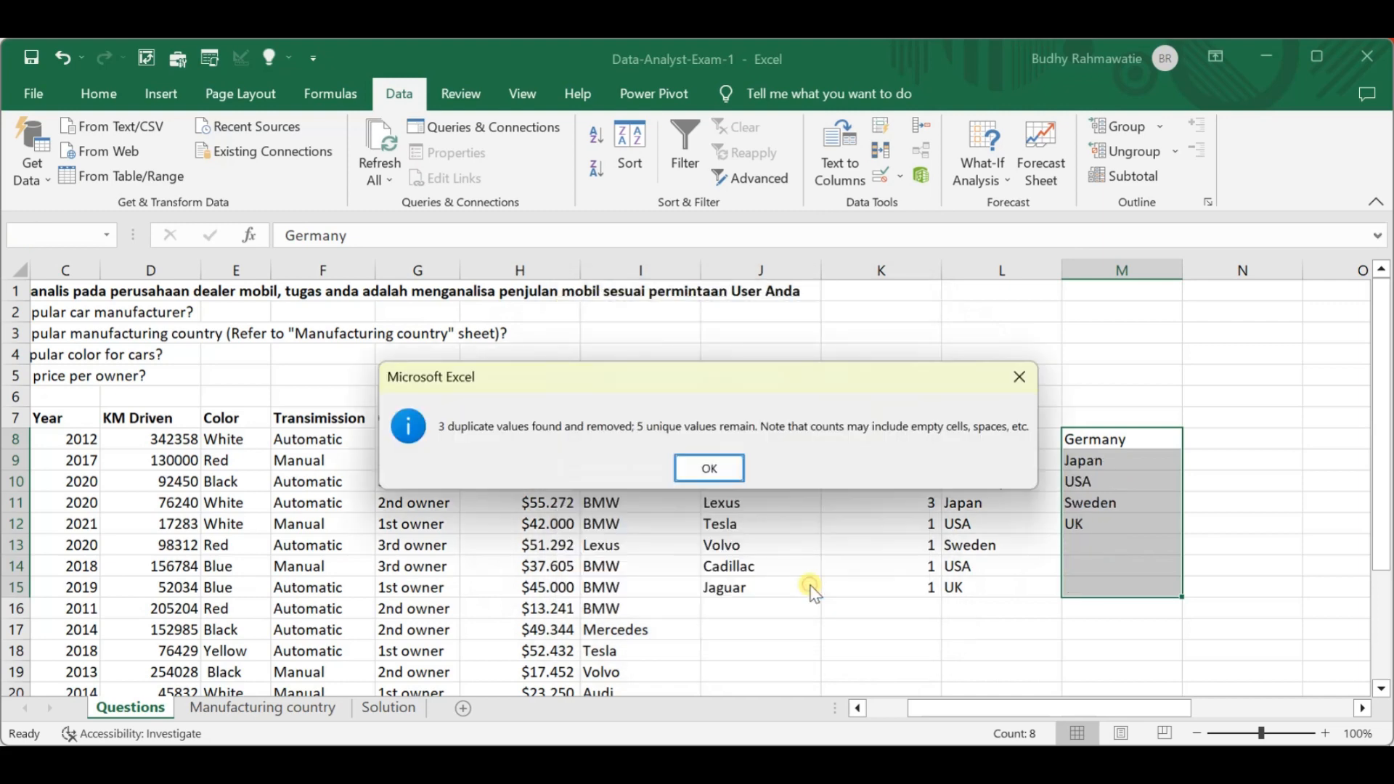
left_click(722, 468)
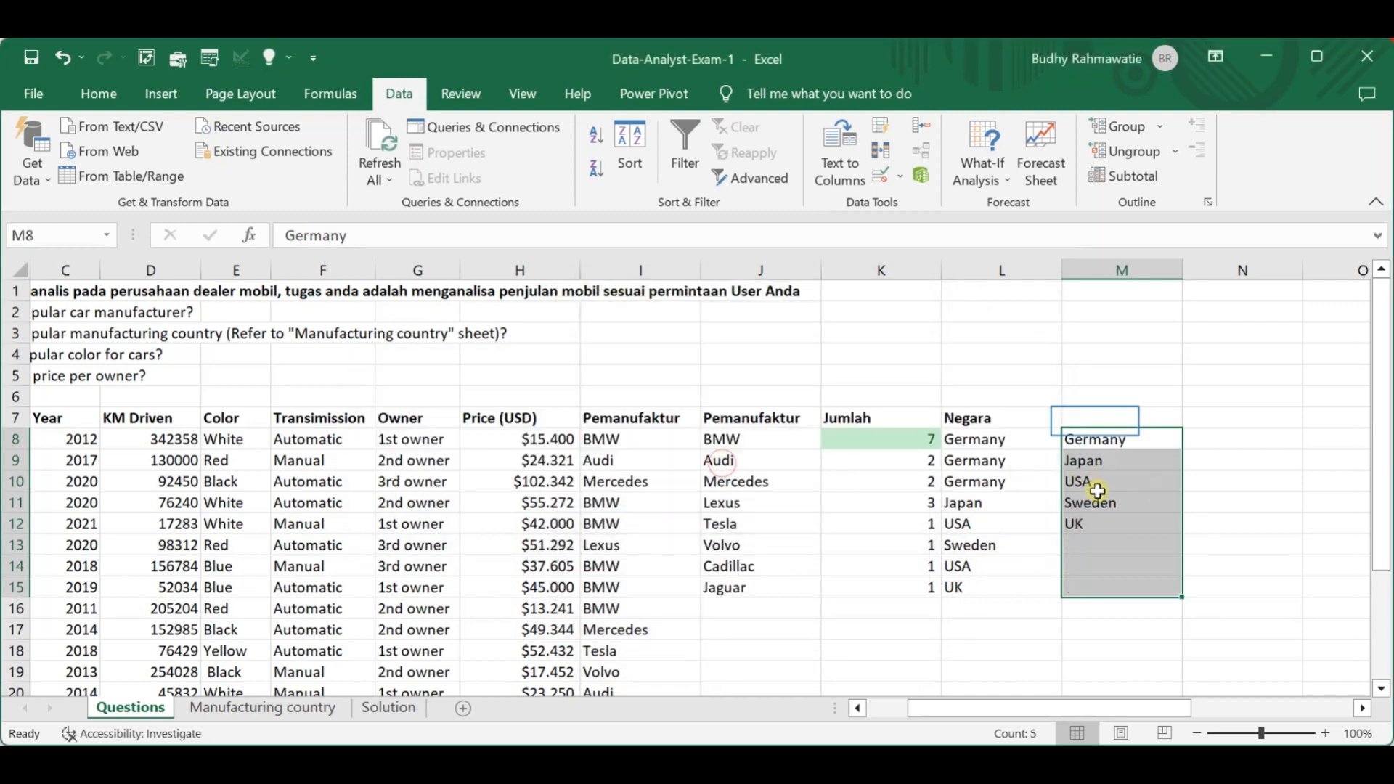
Step: Enter the headers Negara in M7 and Total in N7 above the unique country list
left_click(1095, 422)
type("Nega")
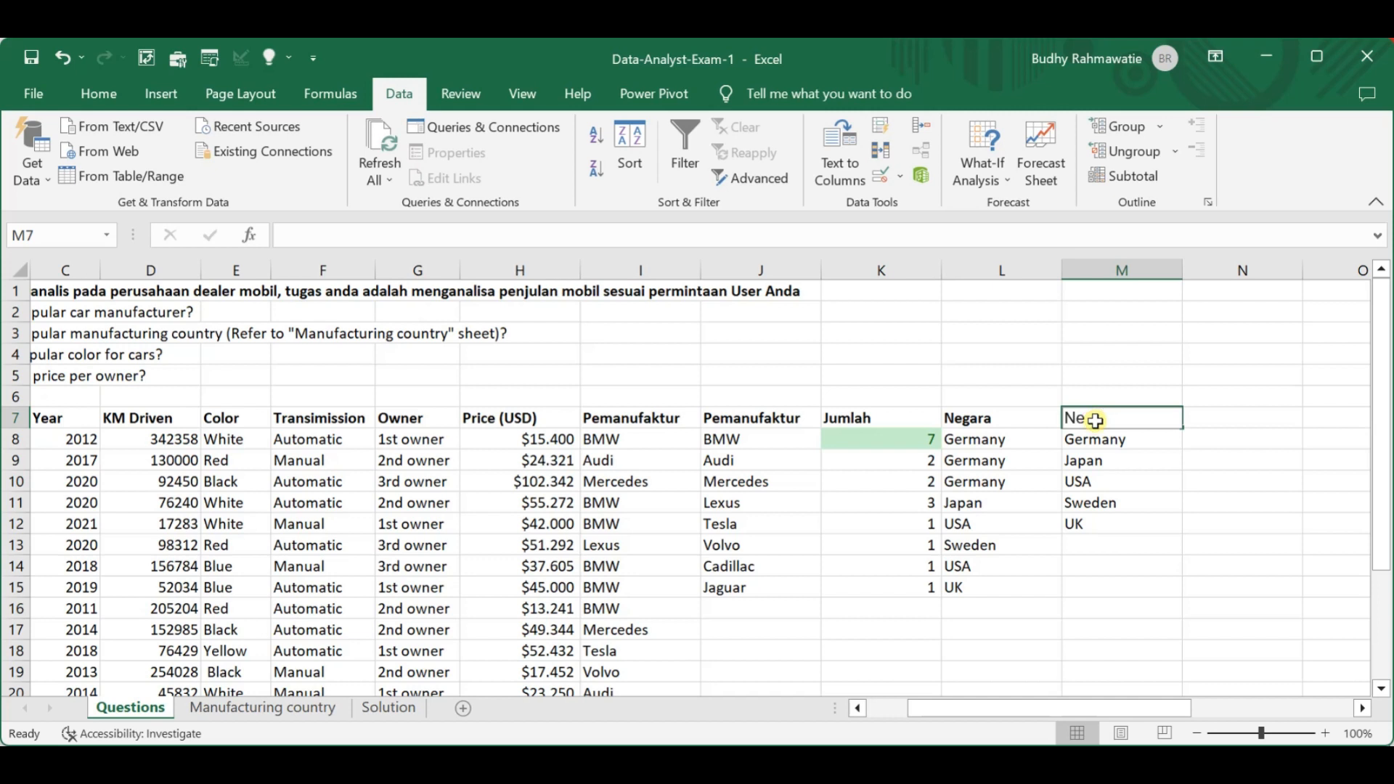
type("ra")
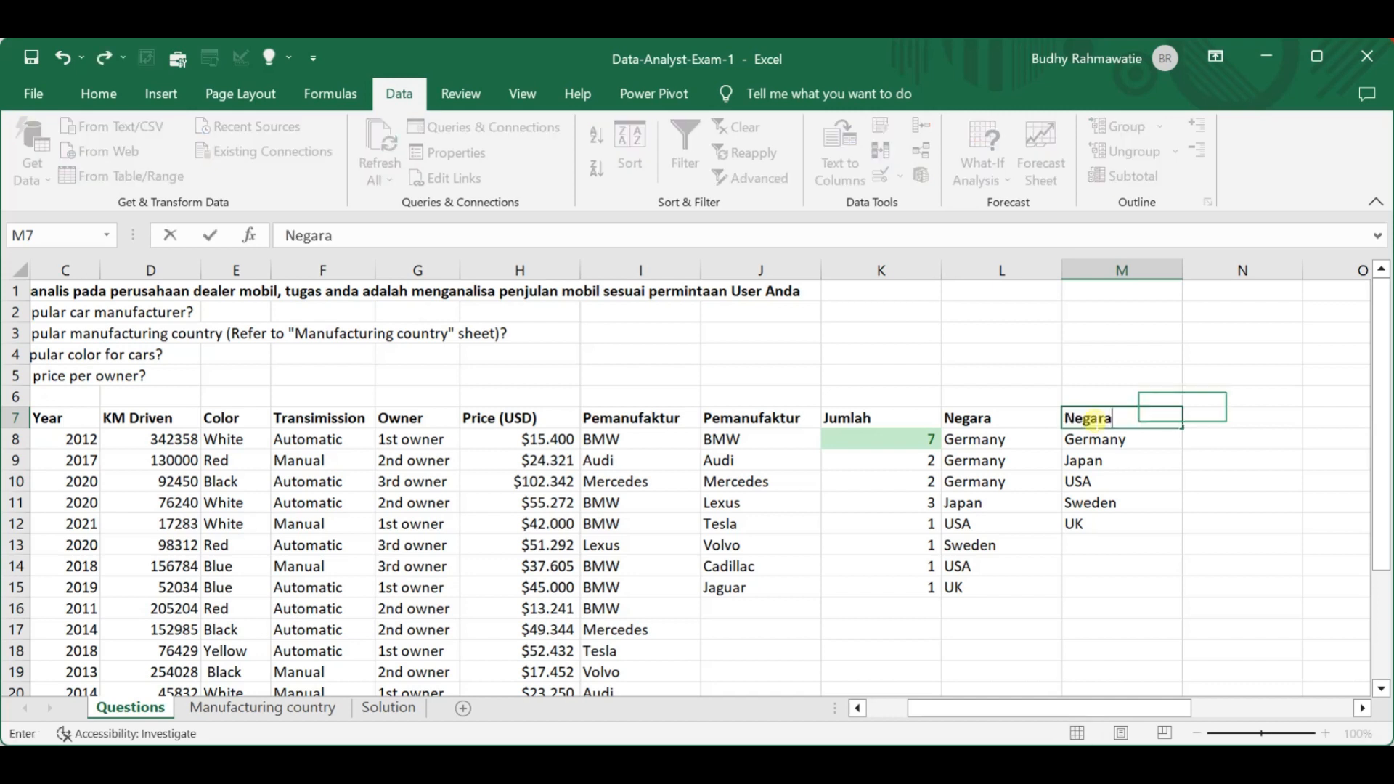
key("Tab")
type("Tota")
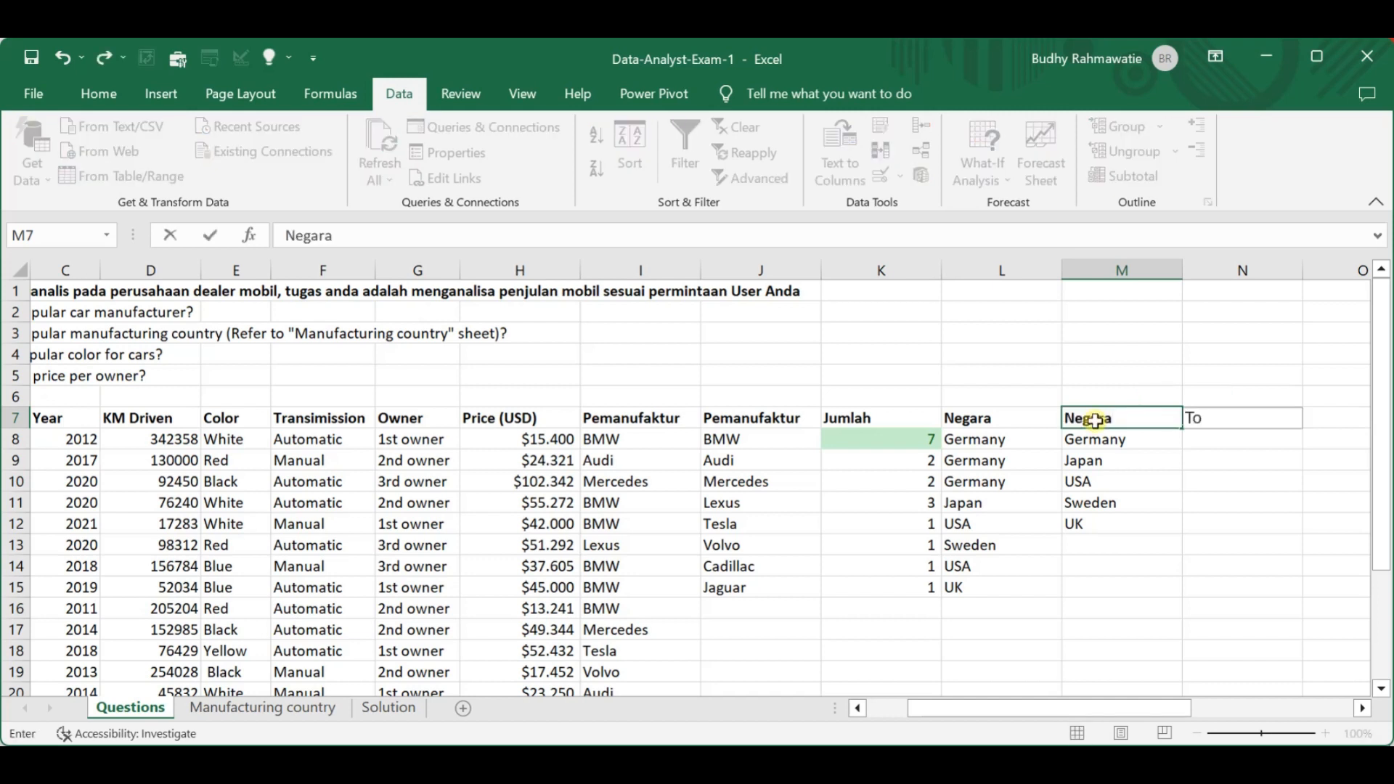
key("Return")
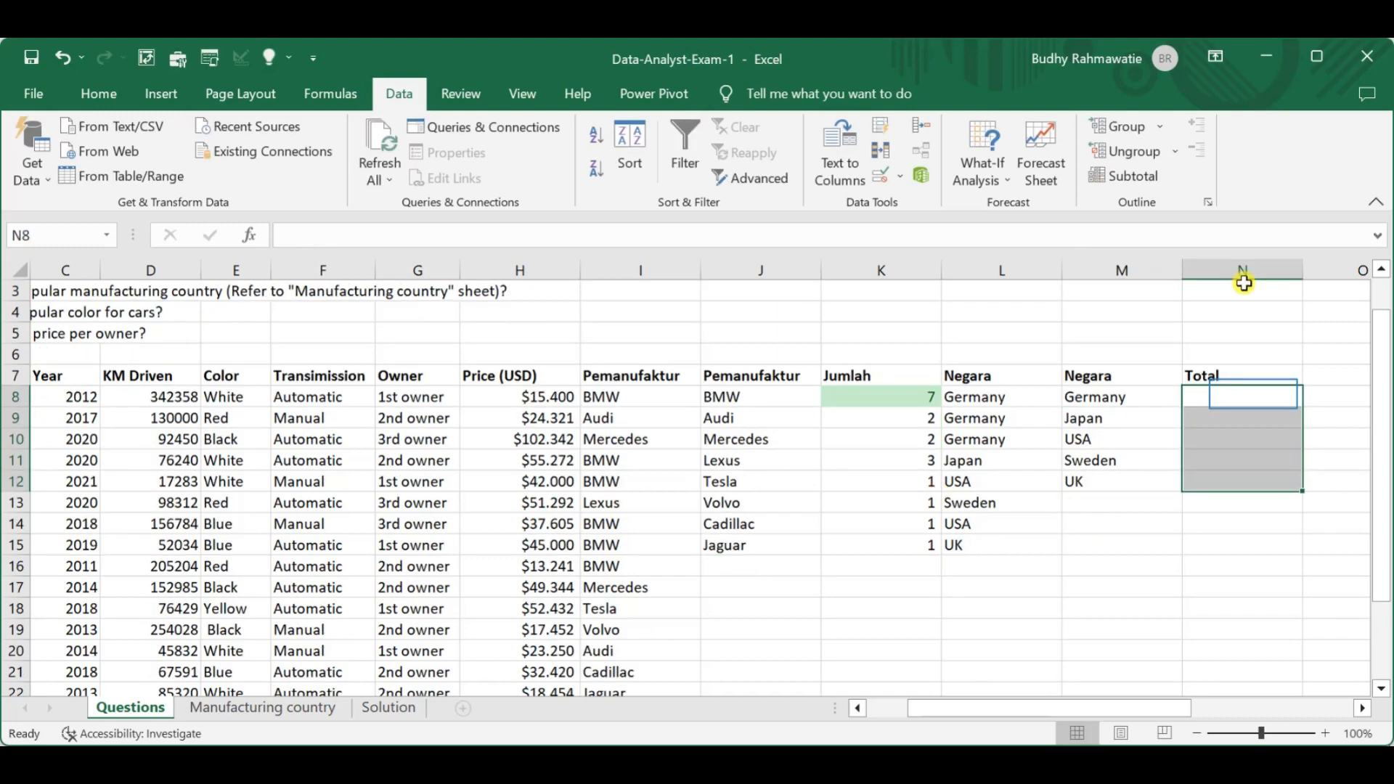
Step: Enter a SUMIF formula in N8 that totals $K$7:$K$15 wherever the countries in $L$7:$L$15 match M8
left_click(1253, 394)
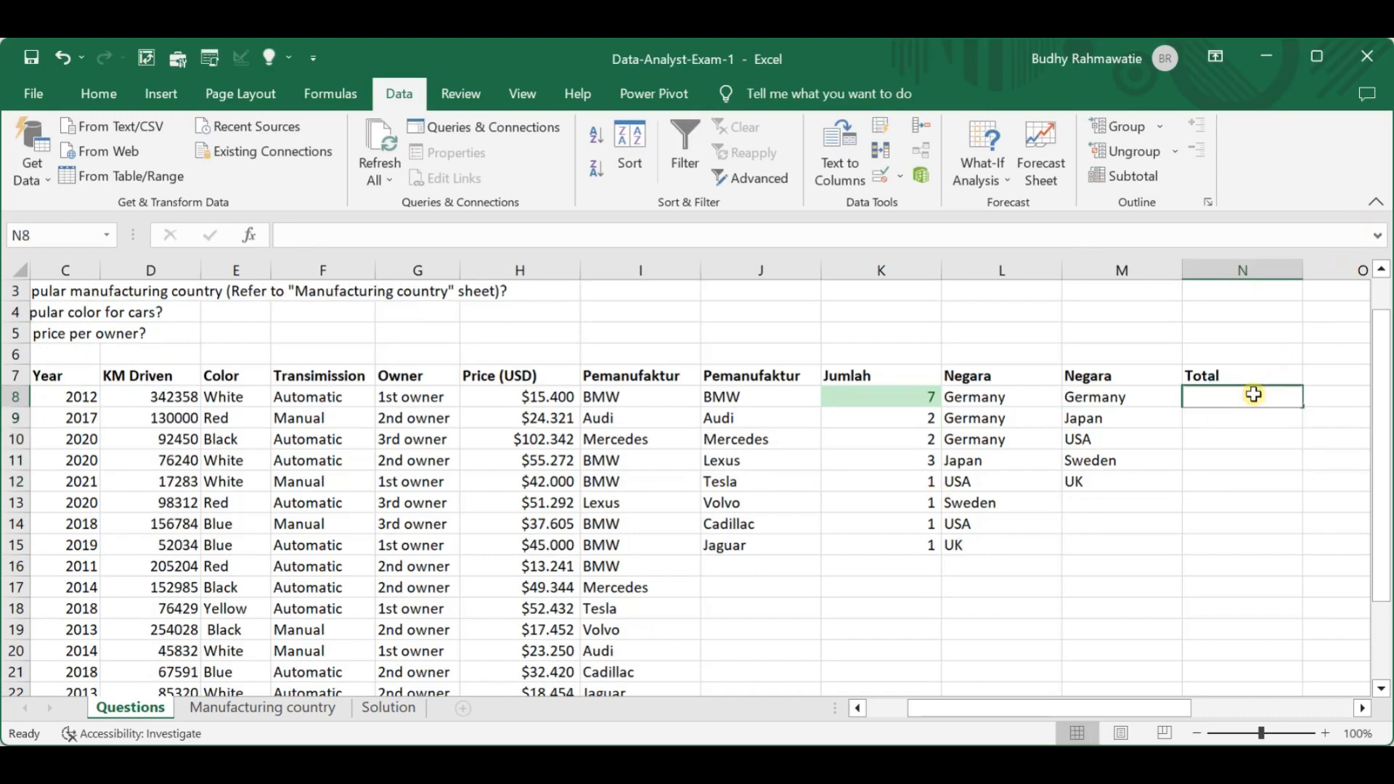
type("=sumif(")
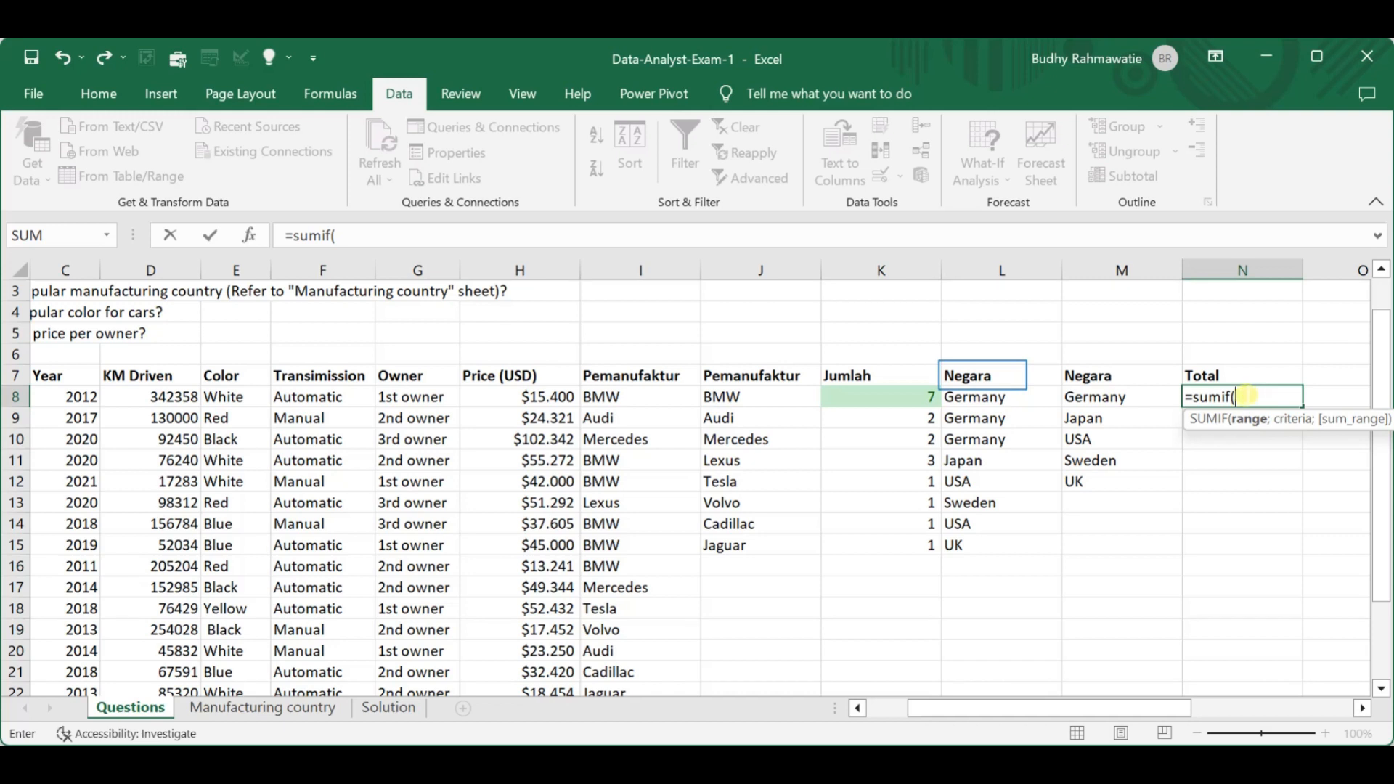
left_click(988, 379)
key("ctrl+shift+Down")
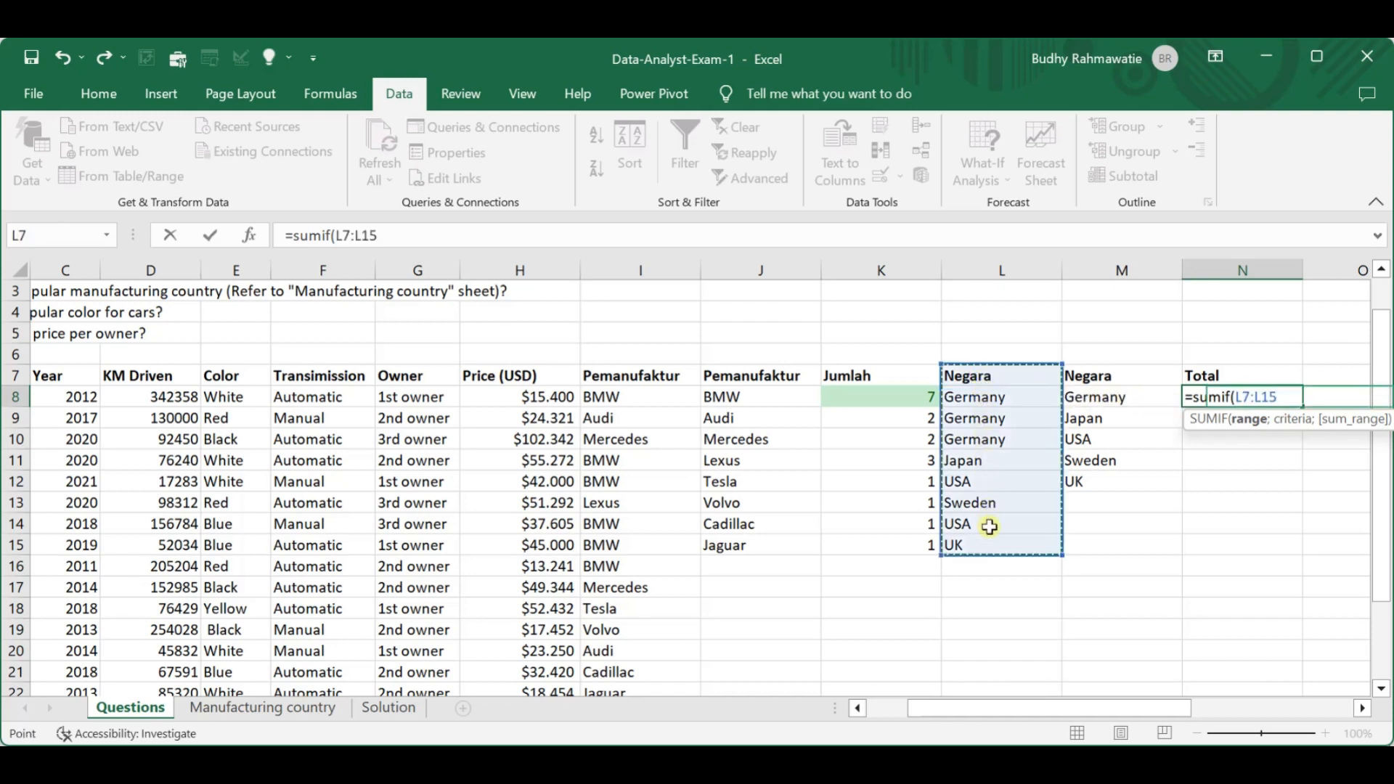
key("F4")
type(";")
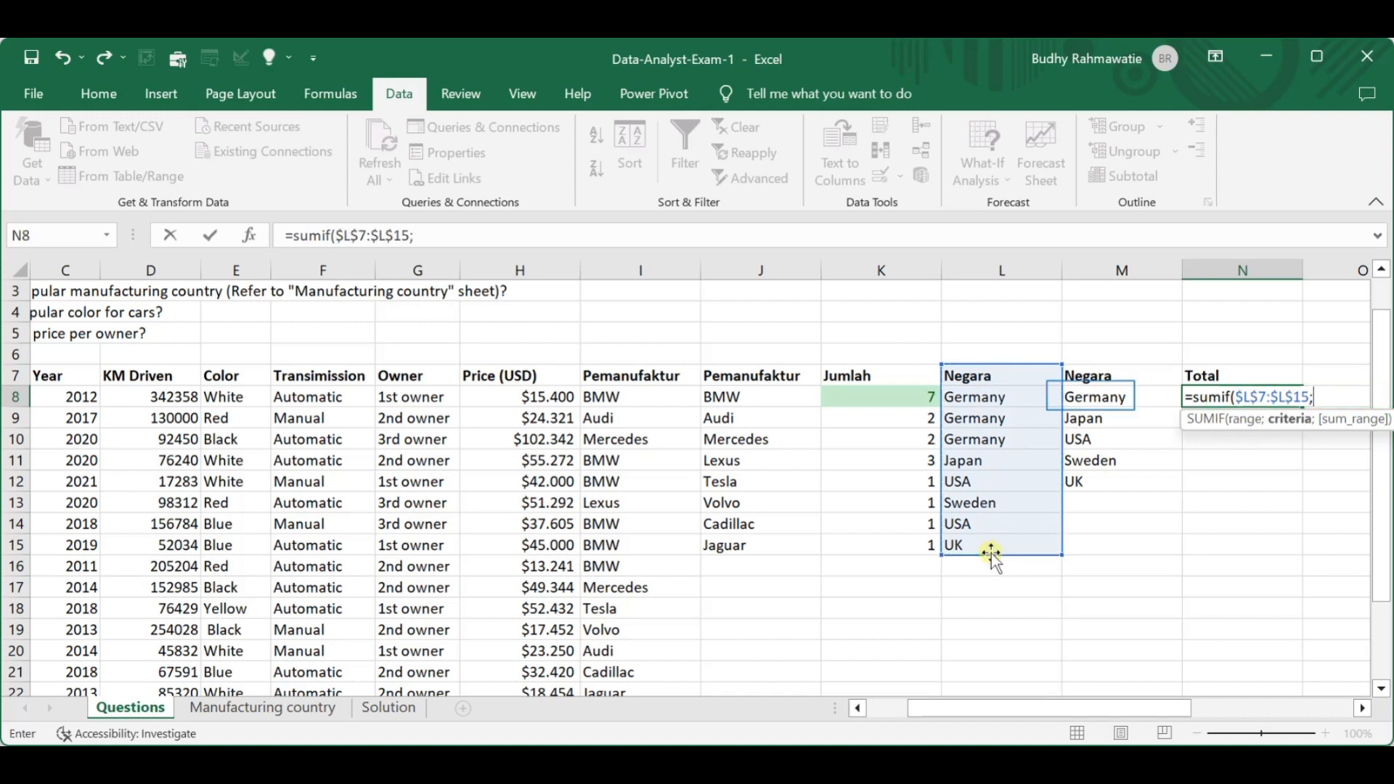
left_click(1091, 396)
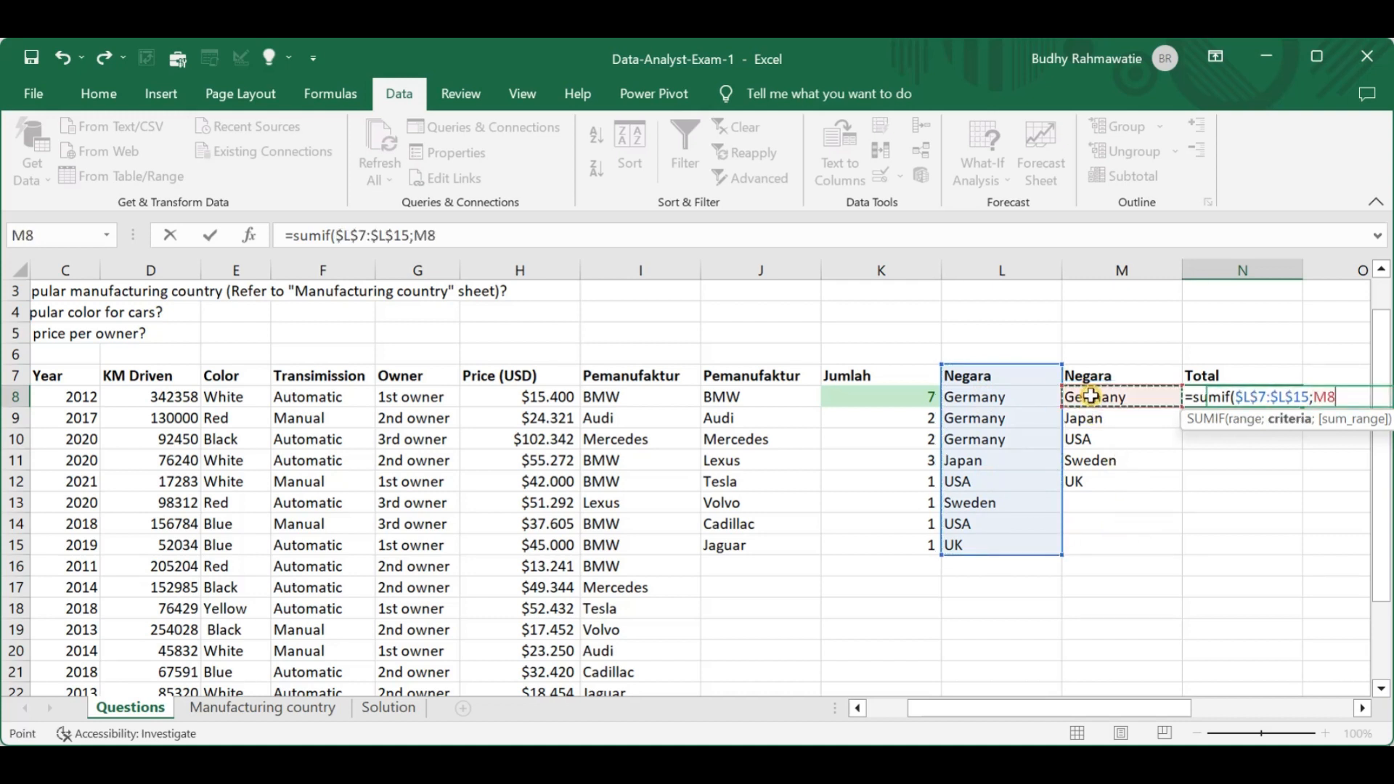
type(";")
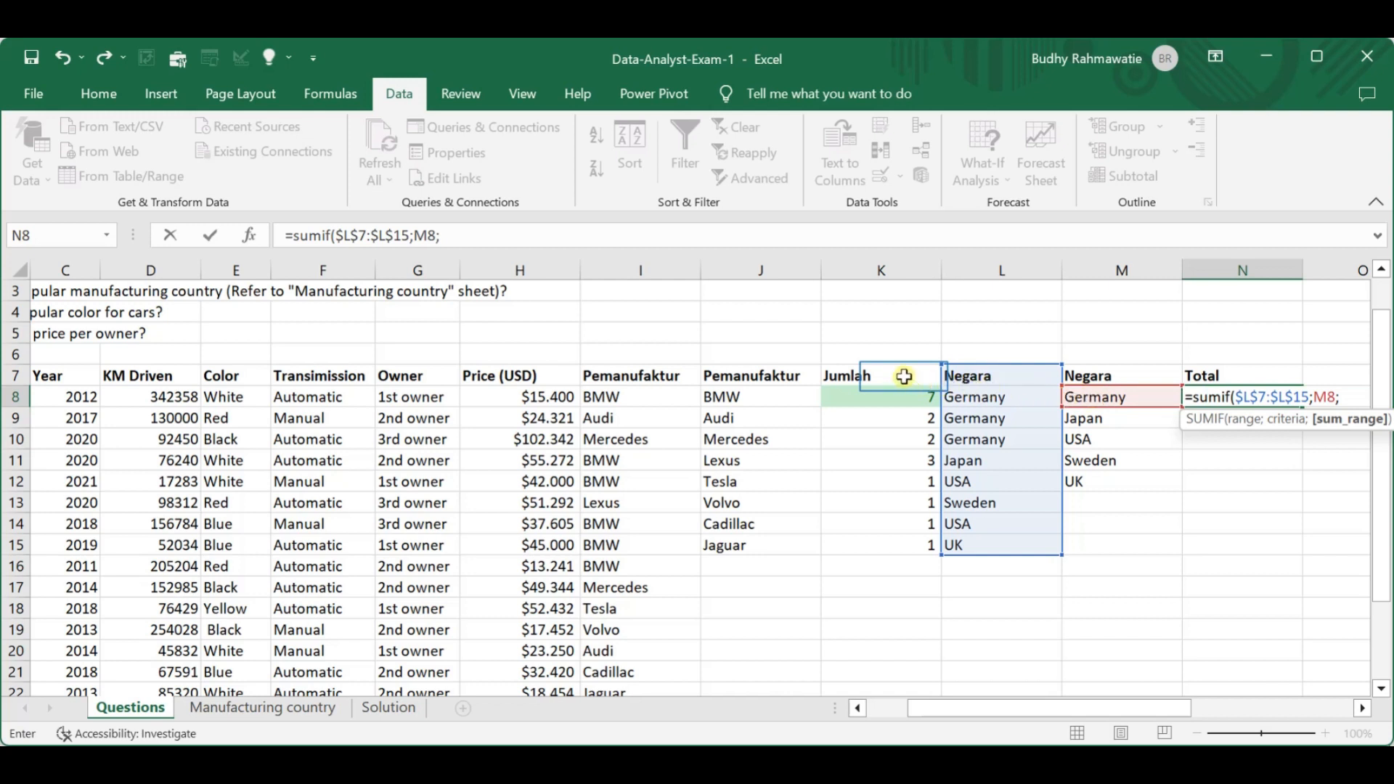
left_click_drag(904, 376, 912, 548)
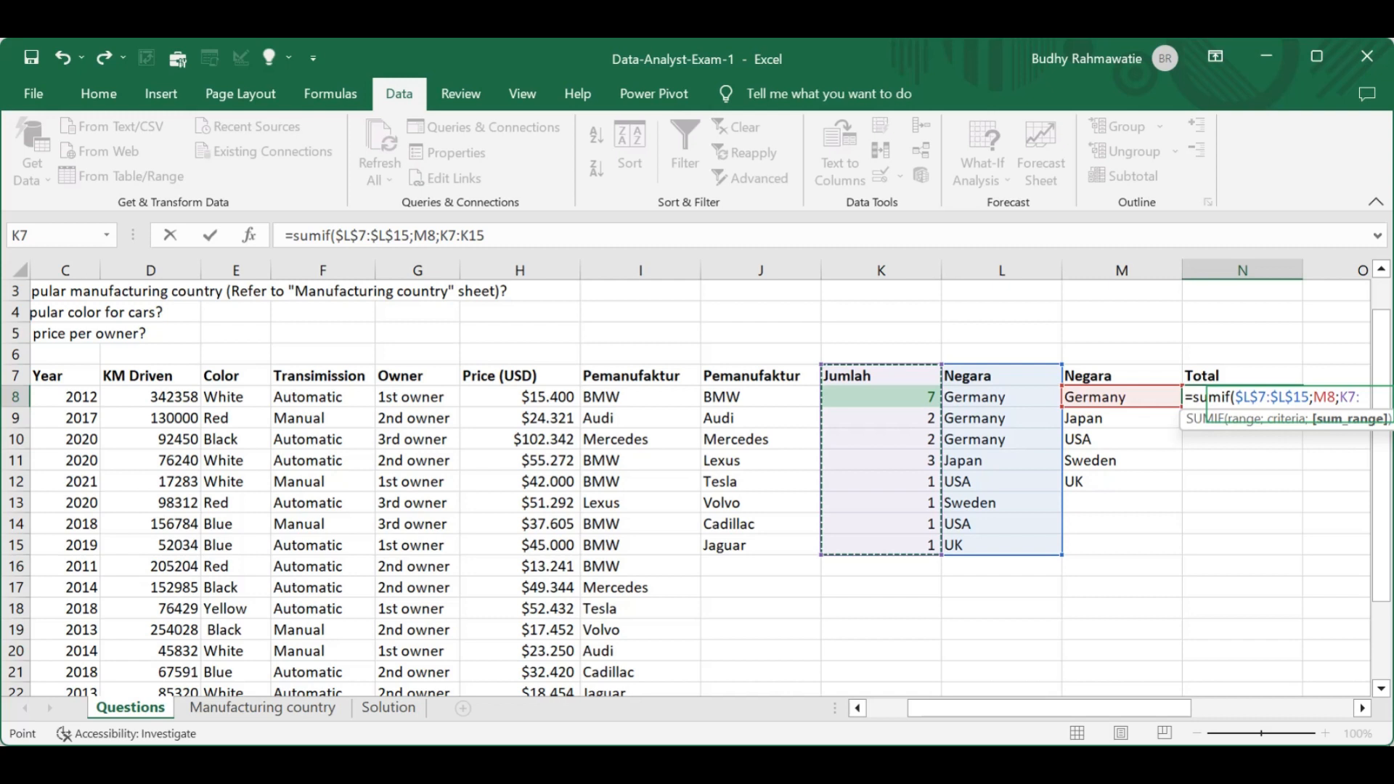
key("F4")
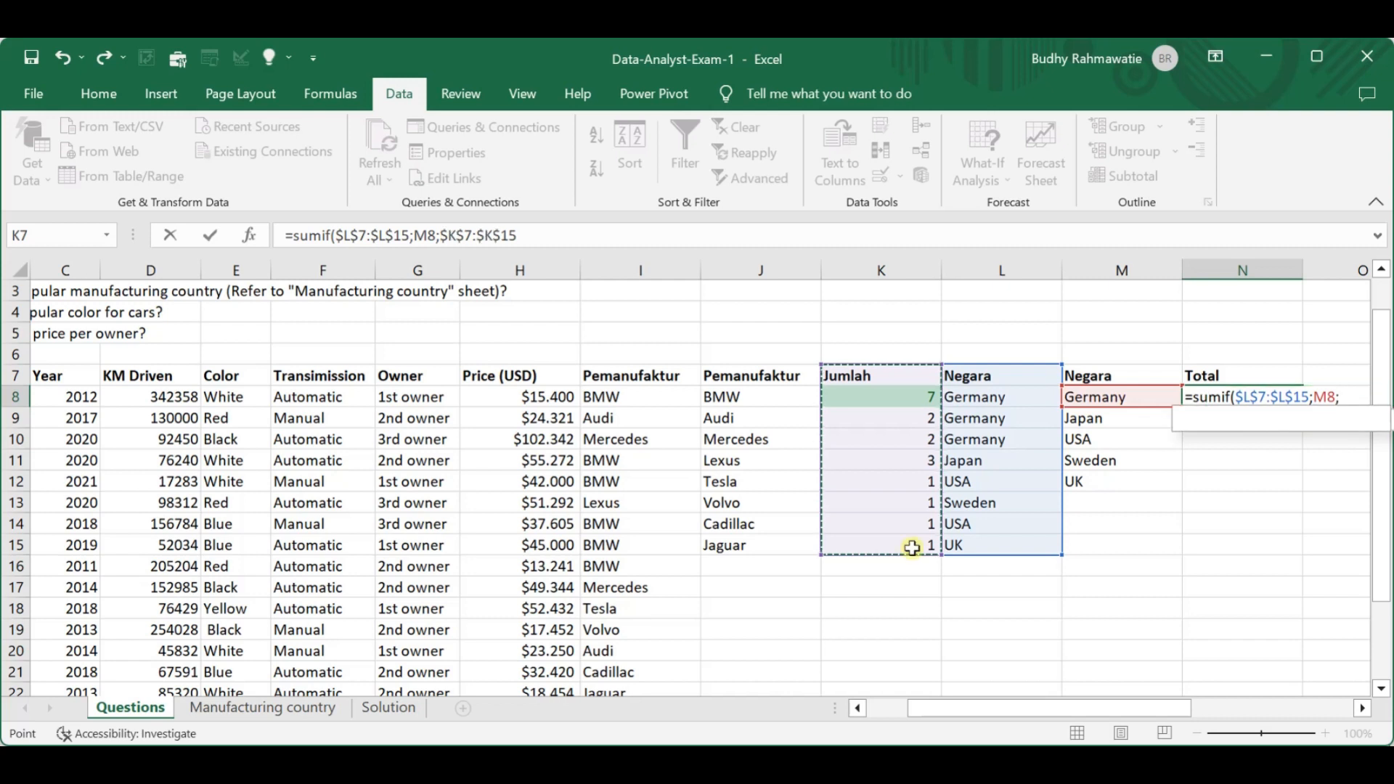
key("Return")
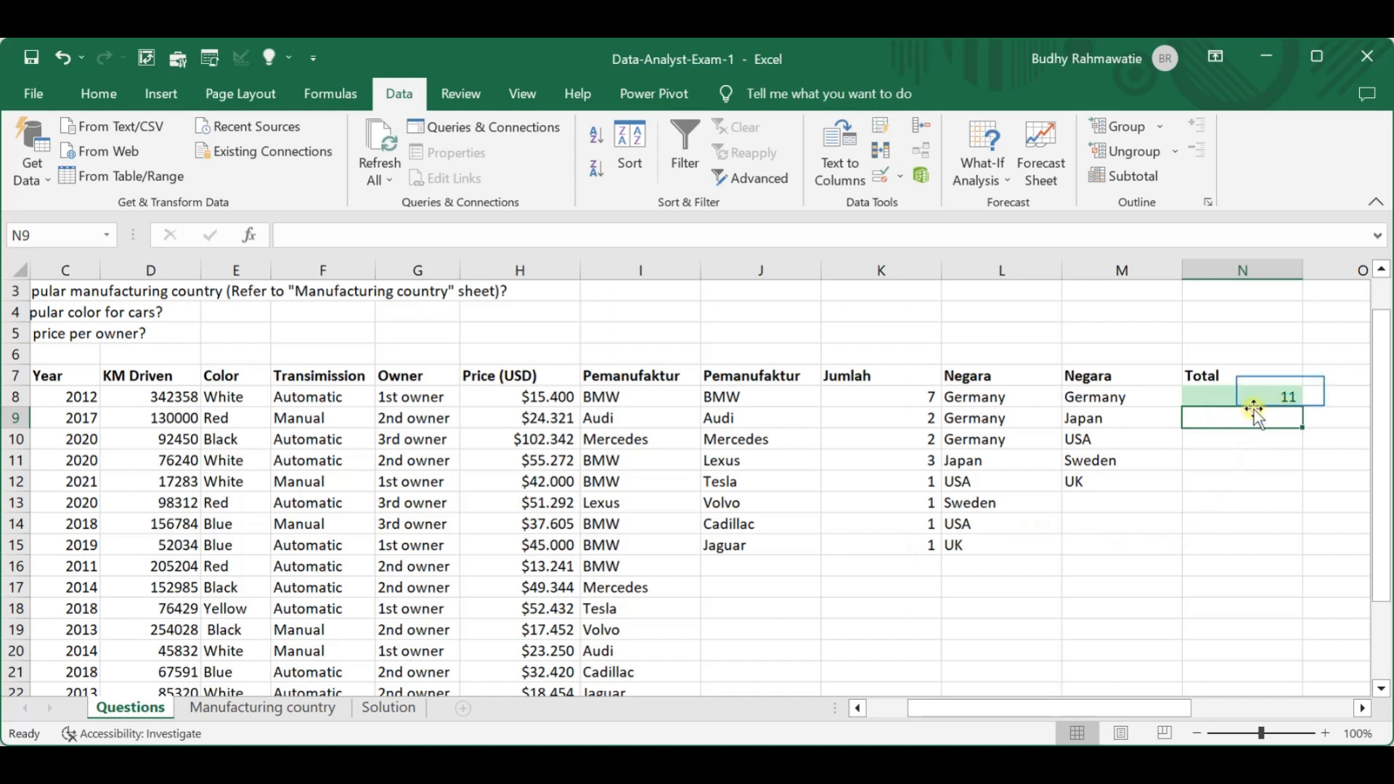
Step: Fill the SUMIF formula from N8 down to N12, alongside the last unique country
left_click(1277, 397)
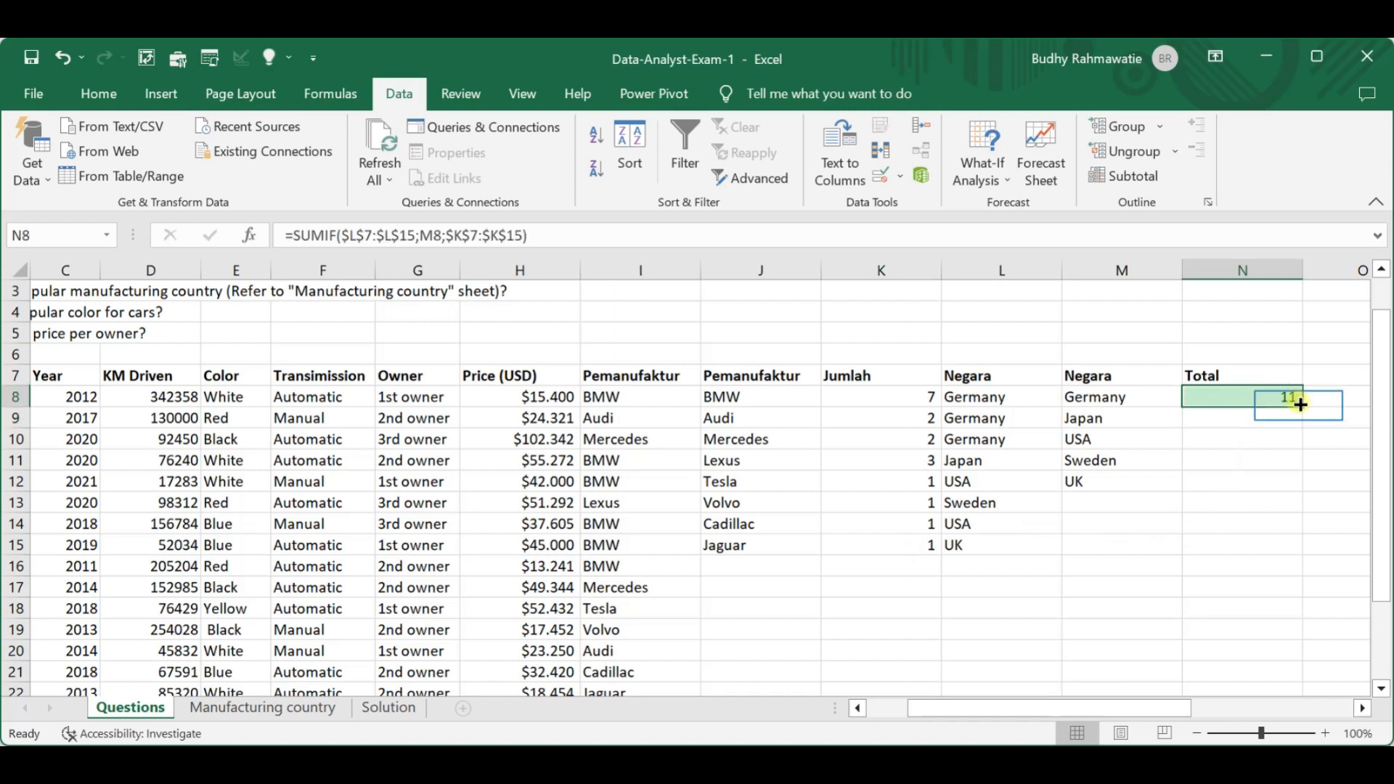
double_click(1301, 404)
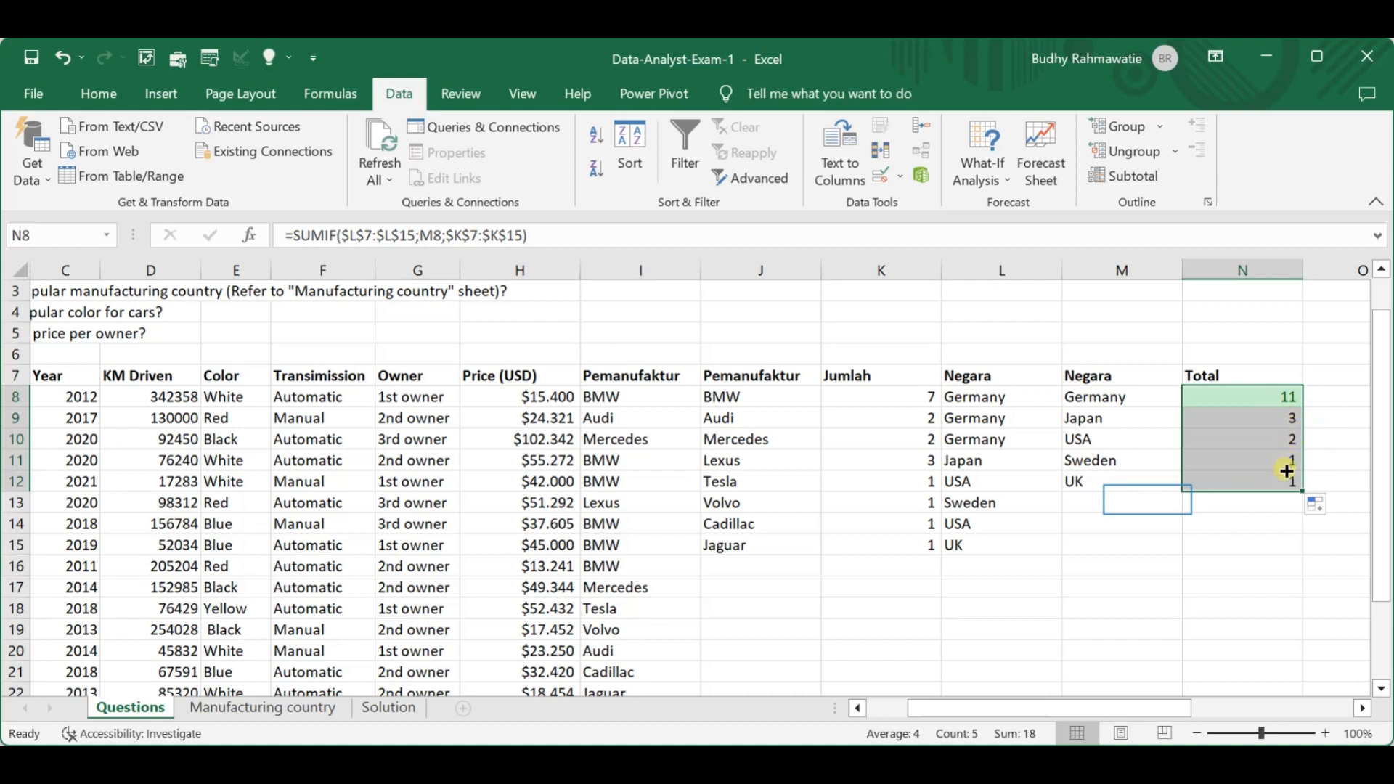
left_click(1148, 500)
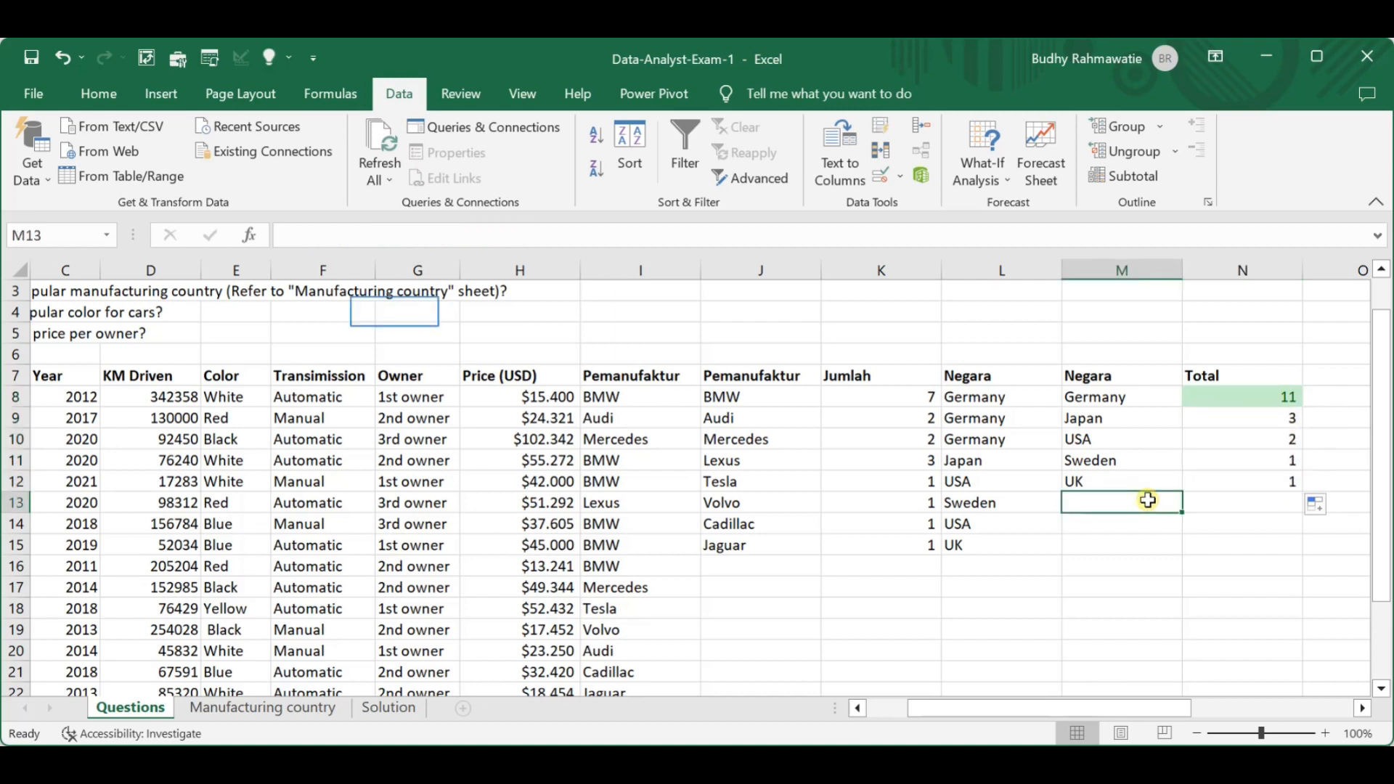
Step: Read question 3 about the least popular car color and review the Color column entries in E8:E25
left_click(395, 312)
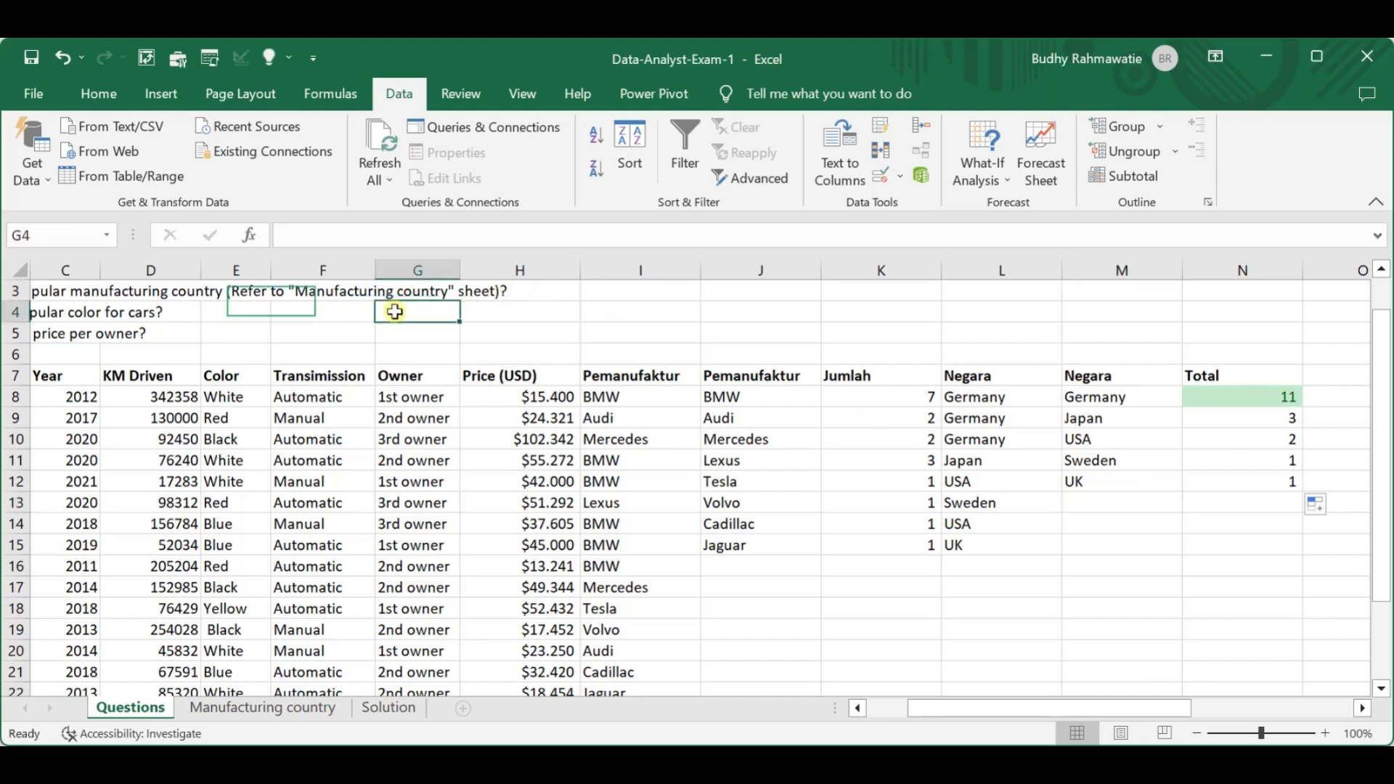
key("Left")
key("Left")
key("Left")
key("Left")
key("Left")
key("Left")
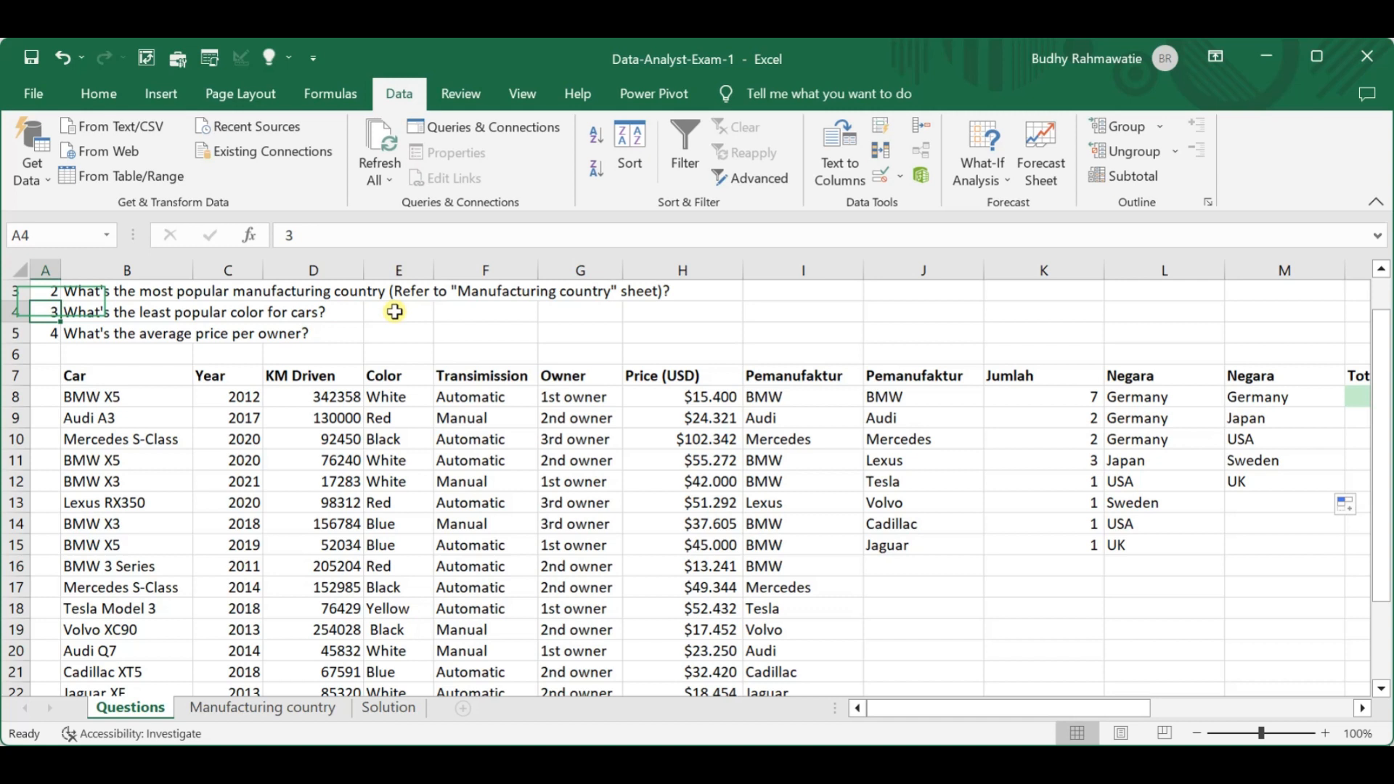
key("Right")
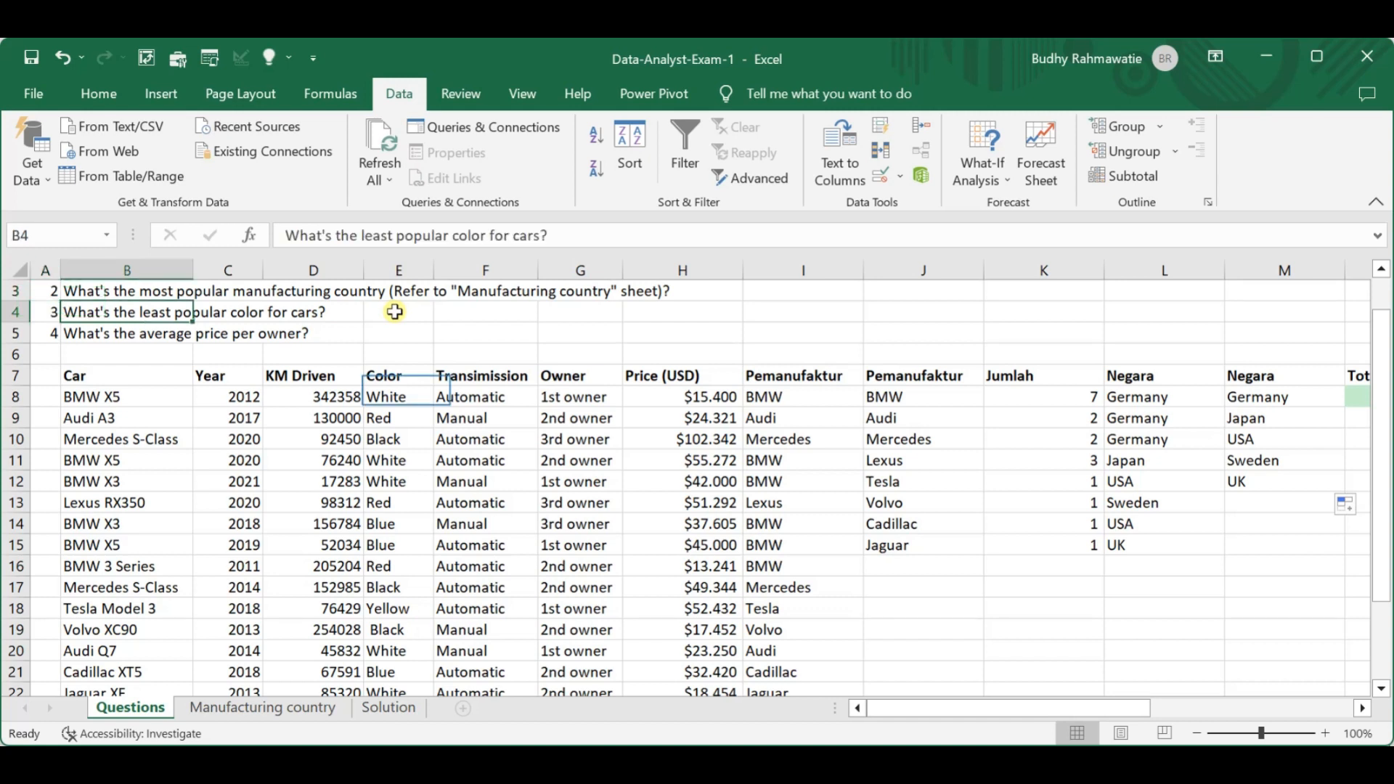
left_click(402, 393)
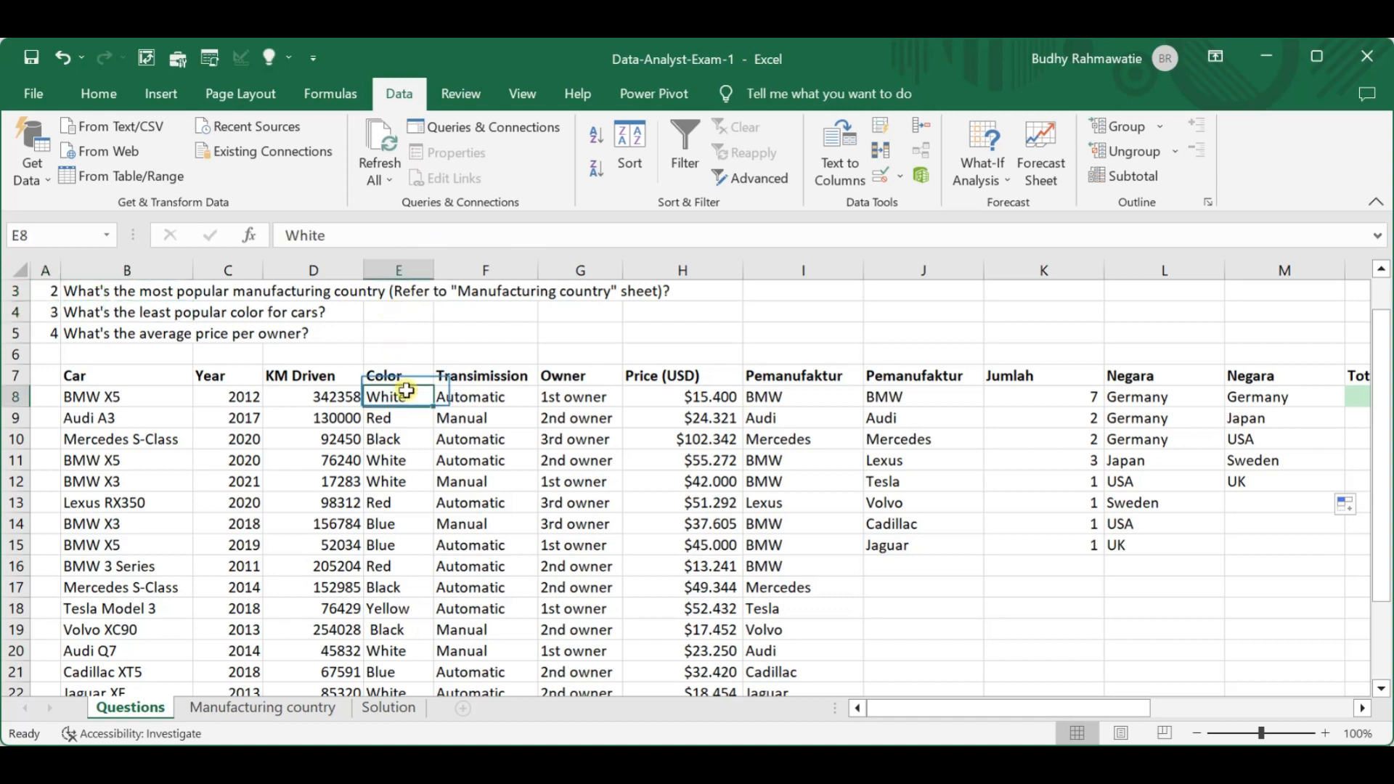
left_click_drag(405, 392, 390, 620)
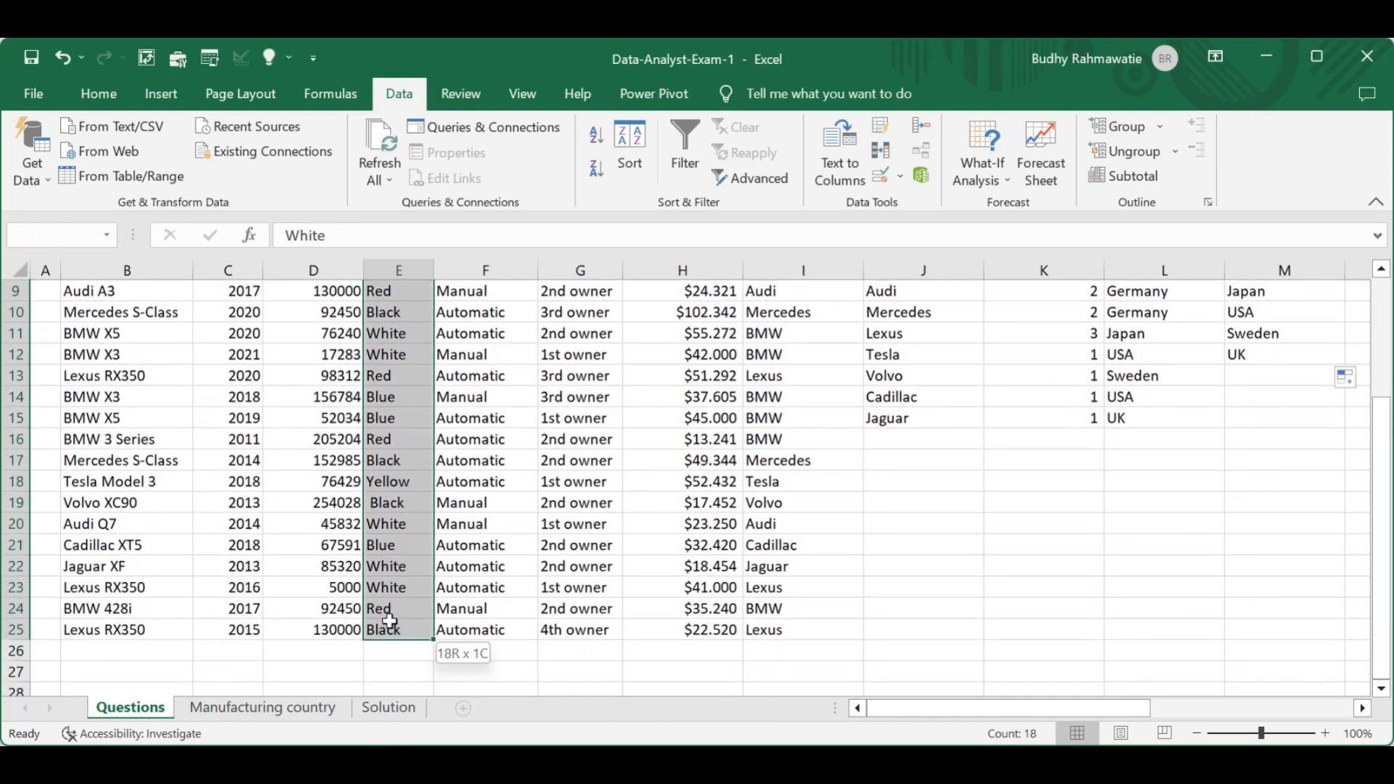
key("Escape")
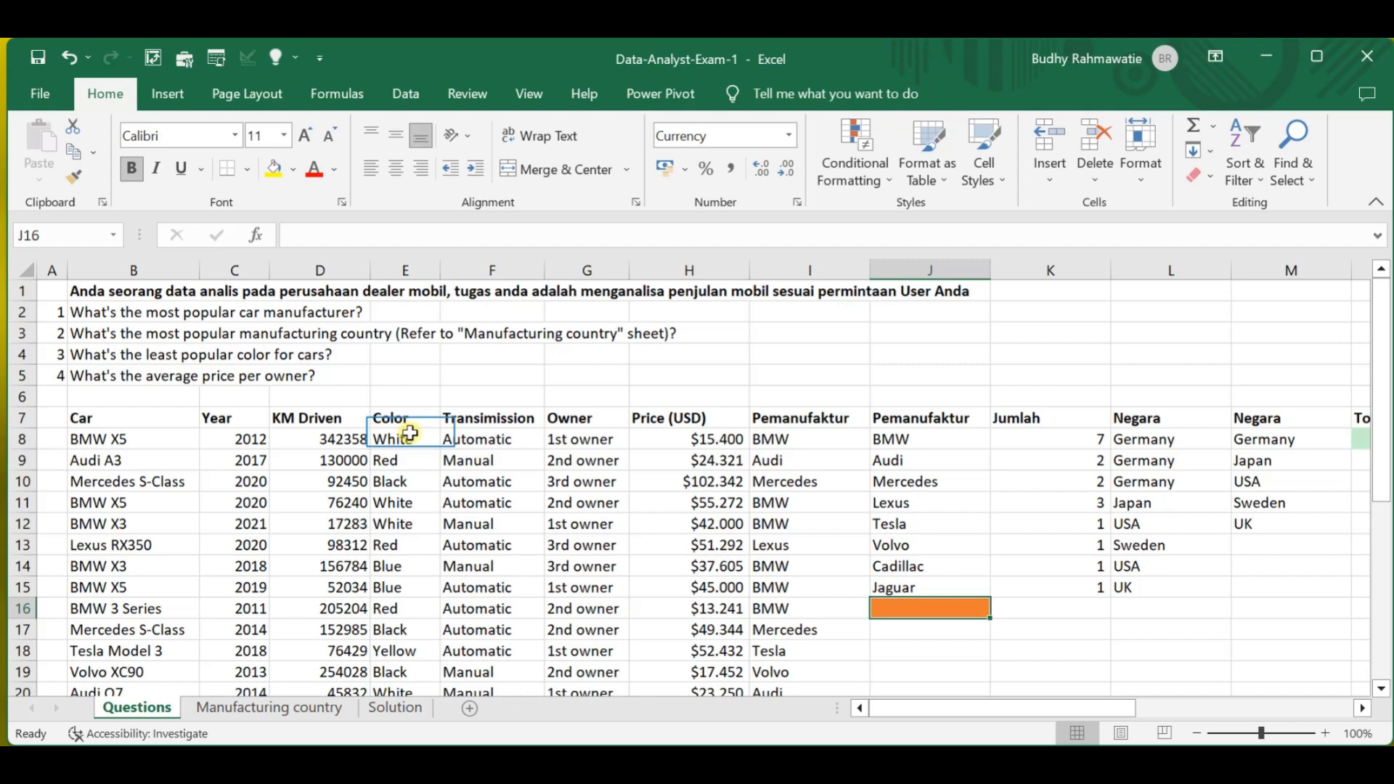
Step: Copy the car colors in E8:E25 and paste them into column J, starting at J17
left_click_drag(411, 433, 410, 659)
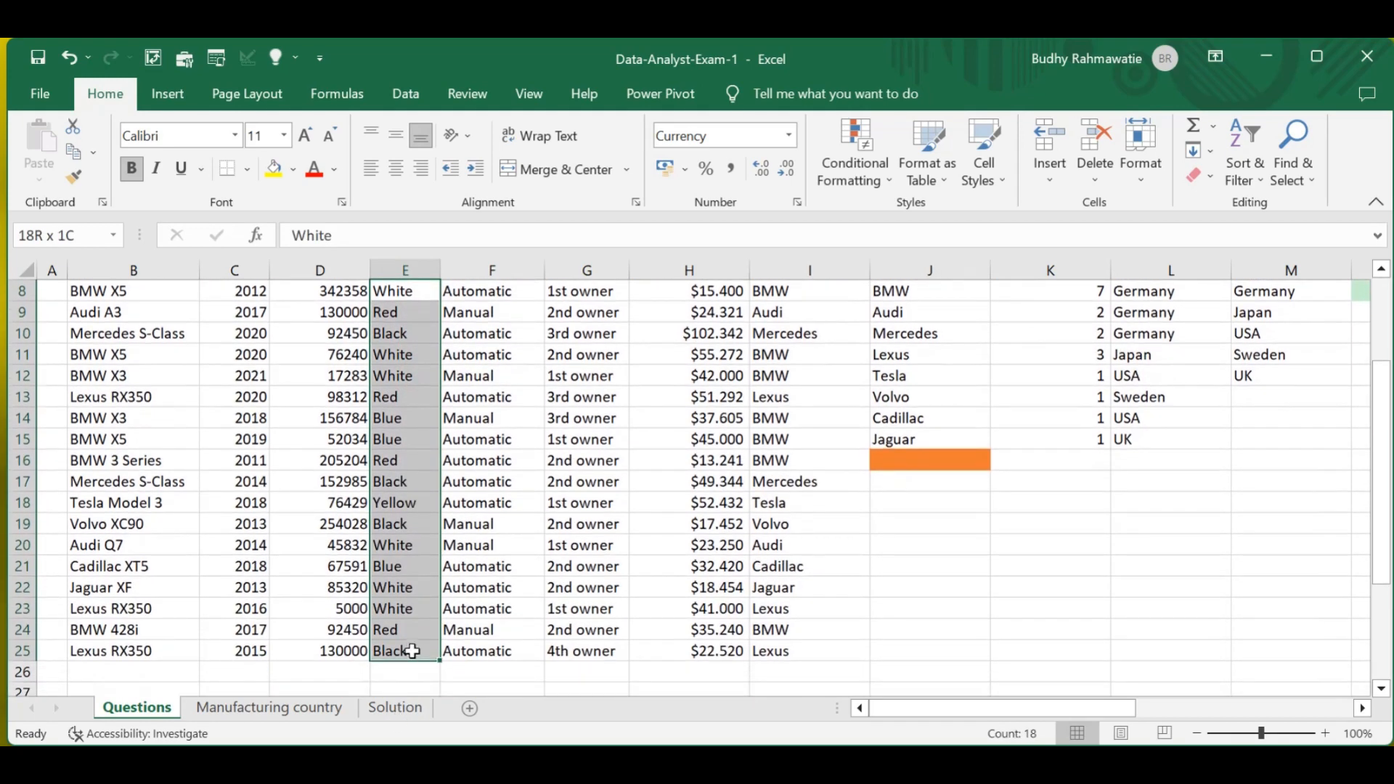
key("ctrl+c")
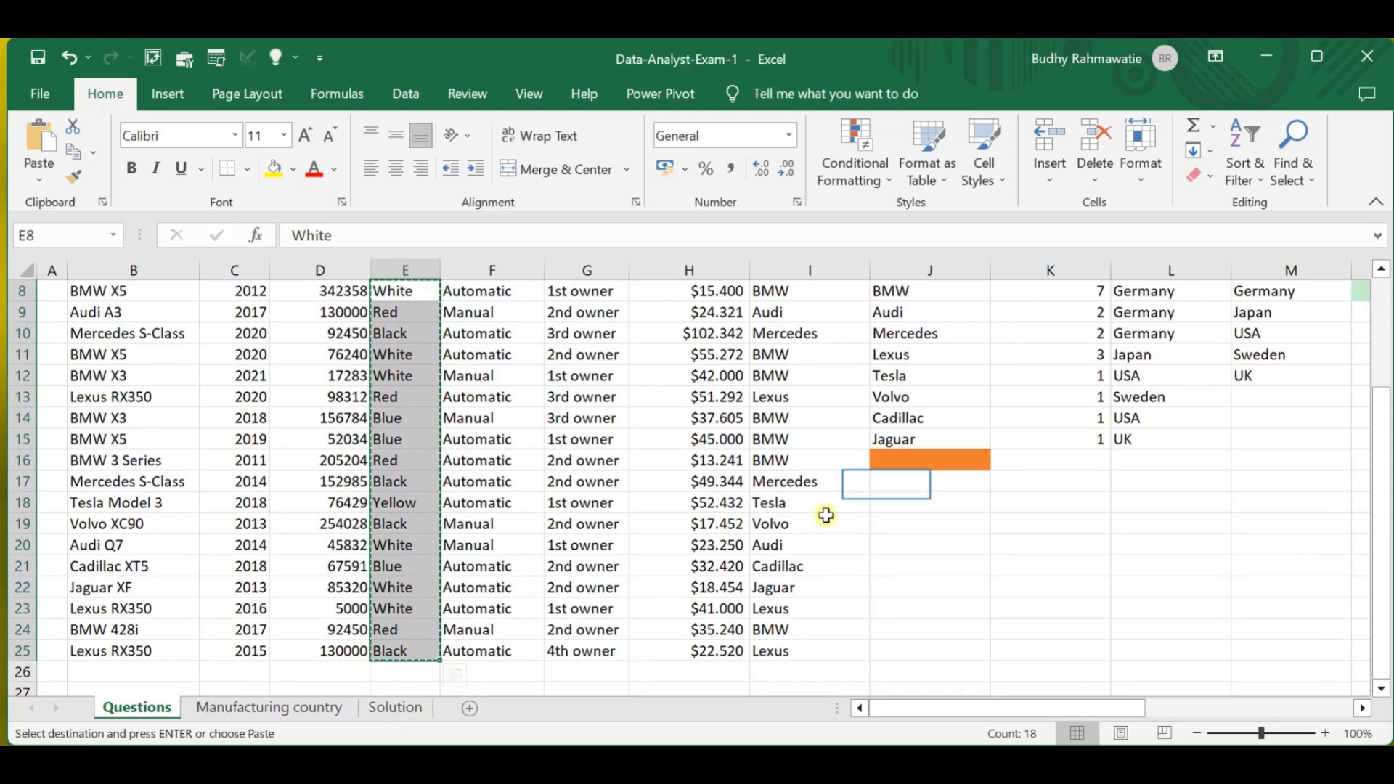
left_click(888, 485)
key("ctrl+v")
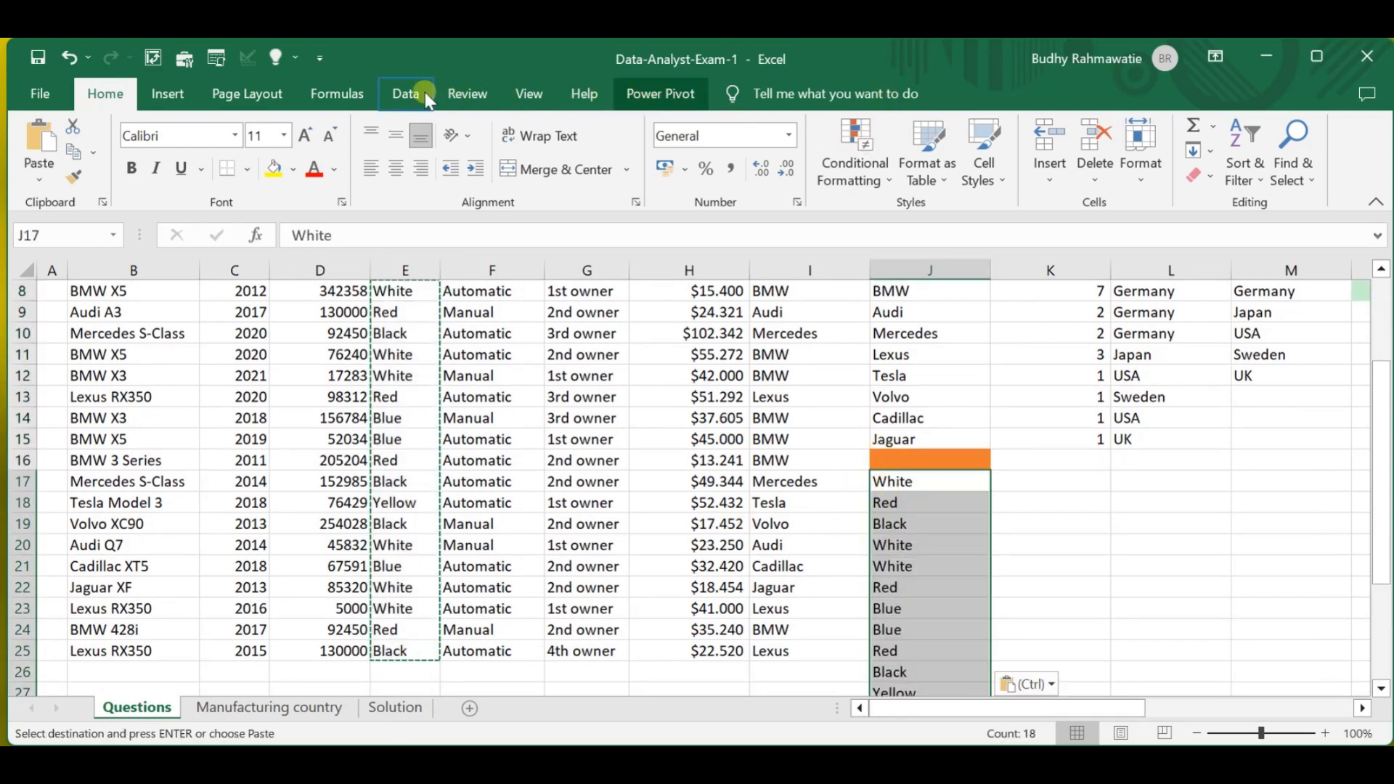
Step: Remove the duplicate colors from the pasted list at J17, continuing with the current selection only and treating the data as having no headers
left_click(406, 93)
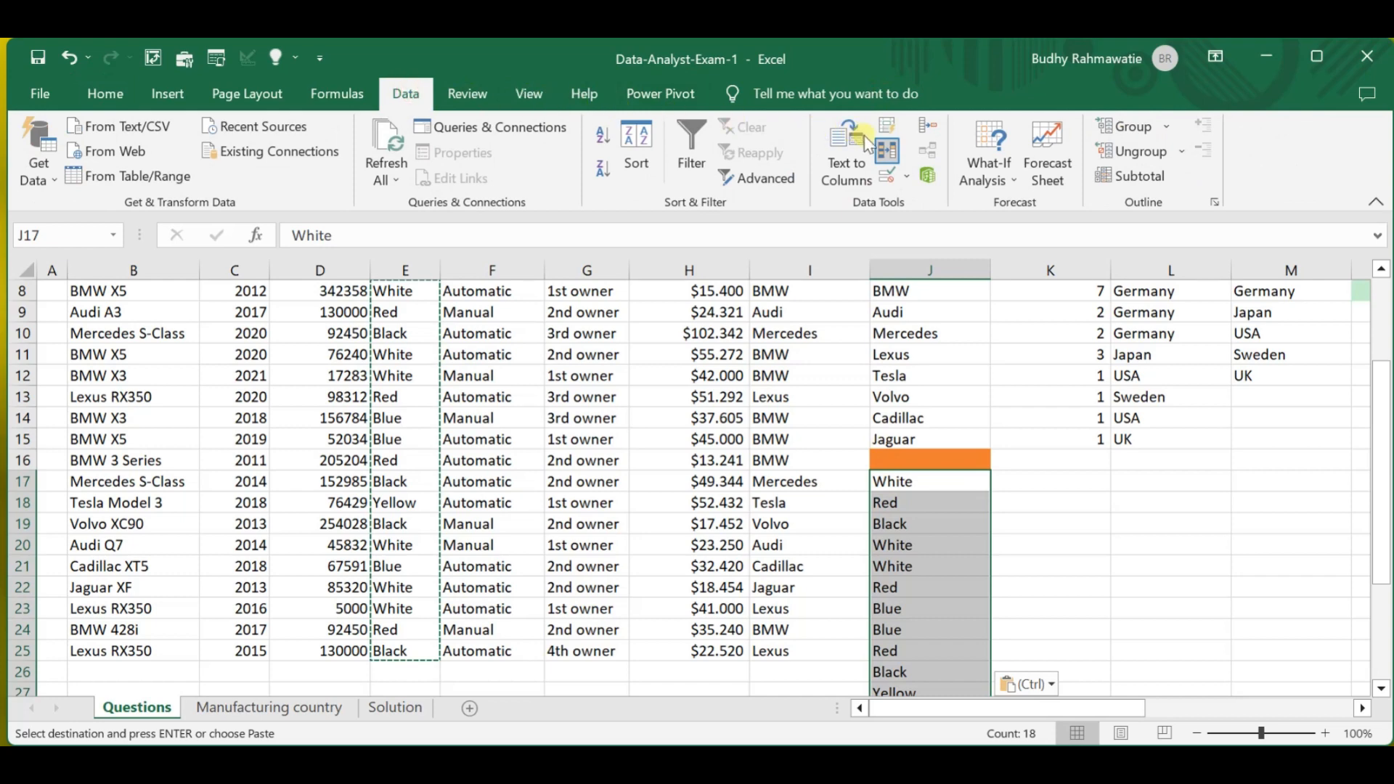
left_click(887, 150)
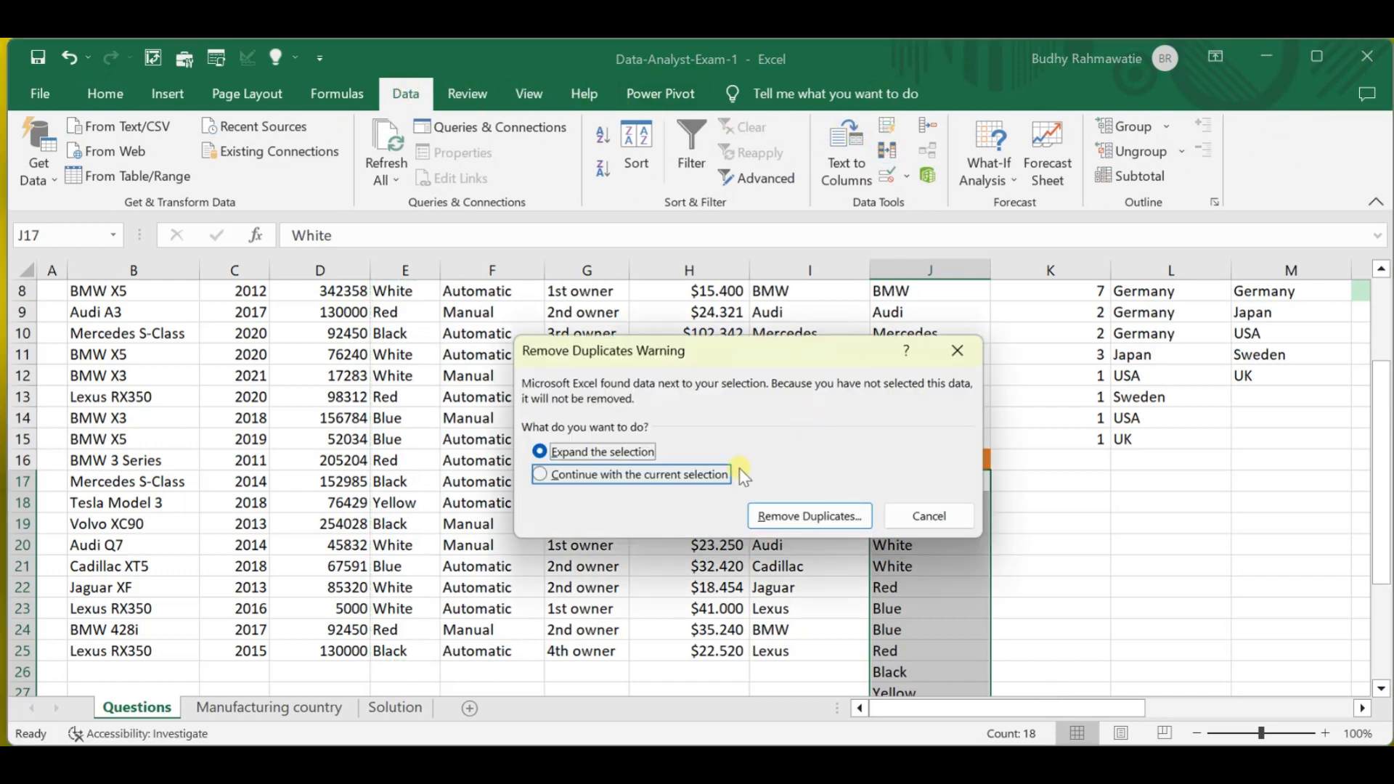
left_click(704, 476)
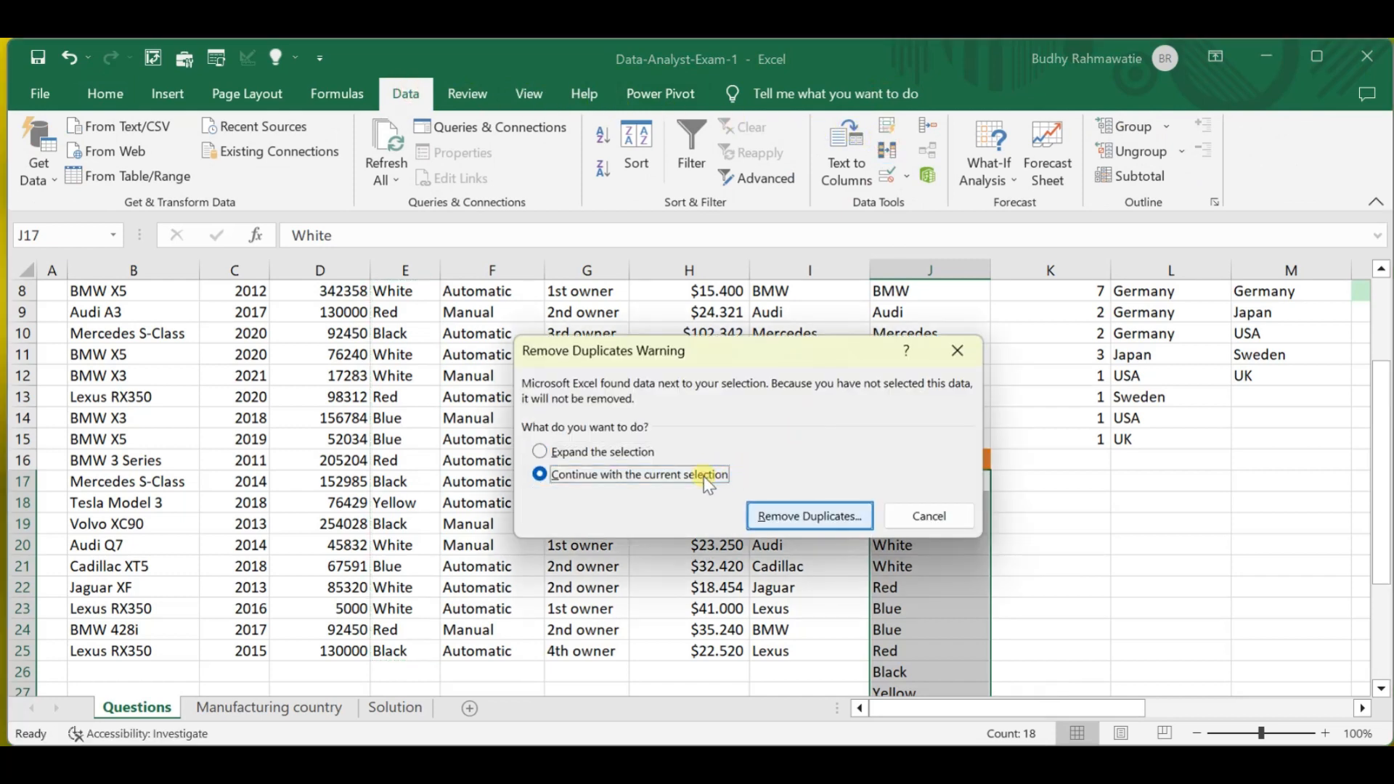
left_click(798, 515)
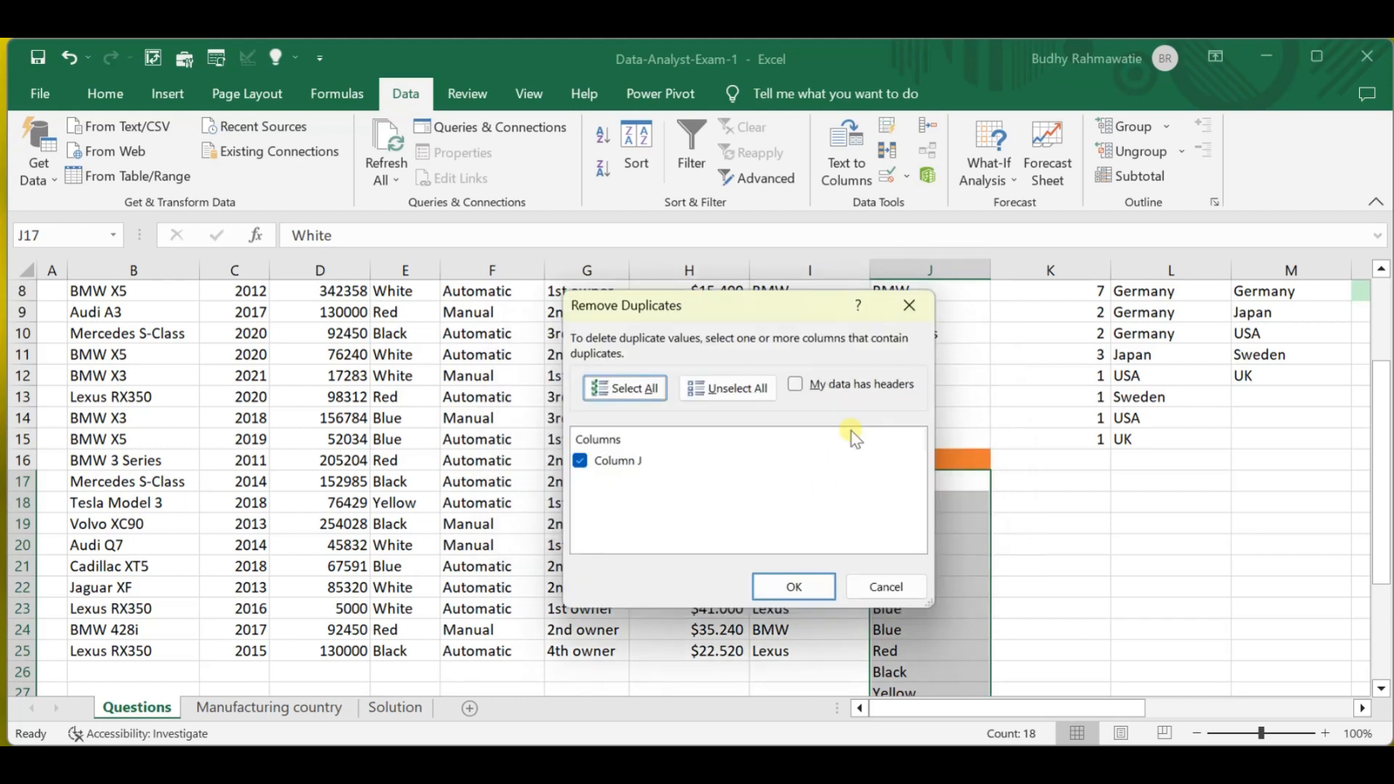
left_click(799, 584)
left_click(709, 468)
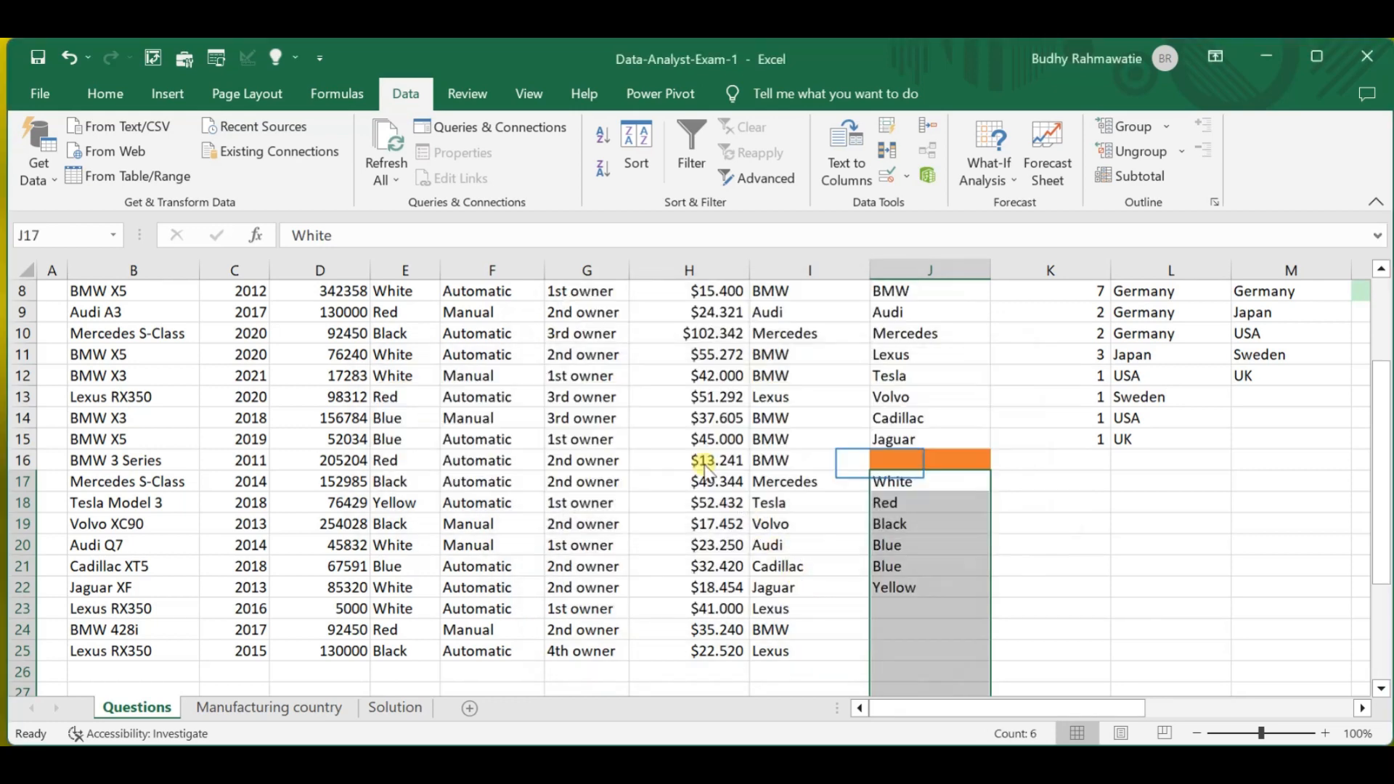
Step: Enter the header Warna in J16 above the unique color list and clear the automatically filled formula in K16
left_click(876, 461)
type("Wa")
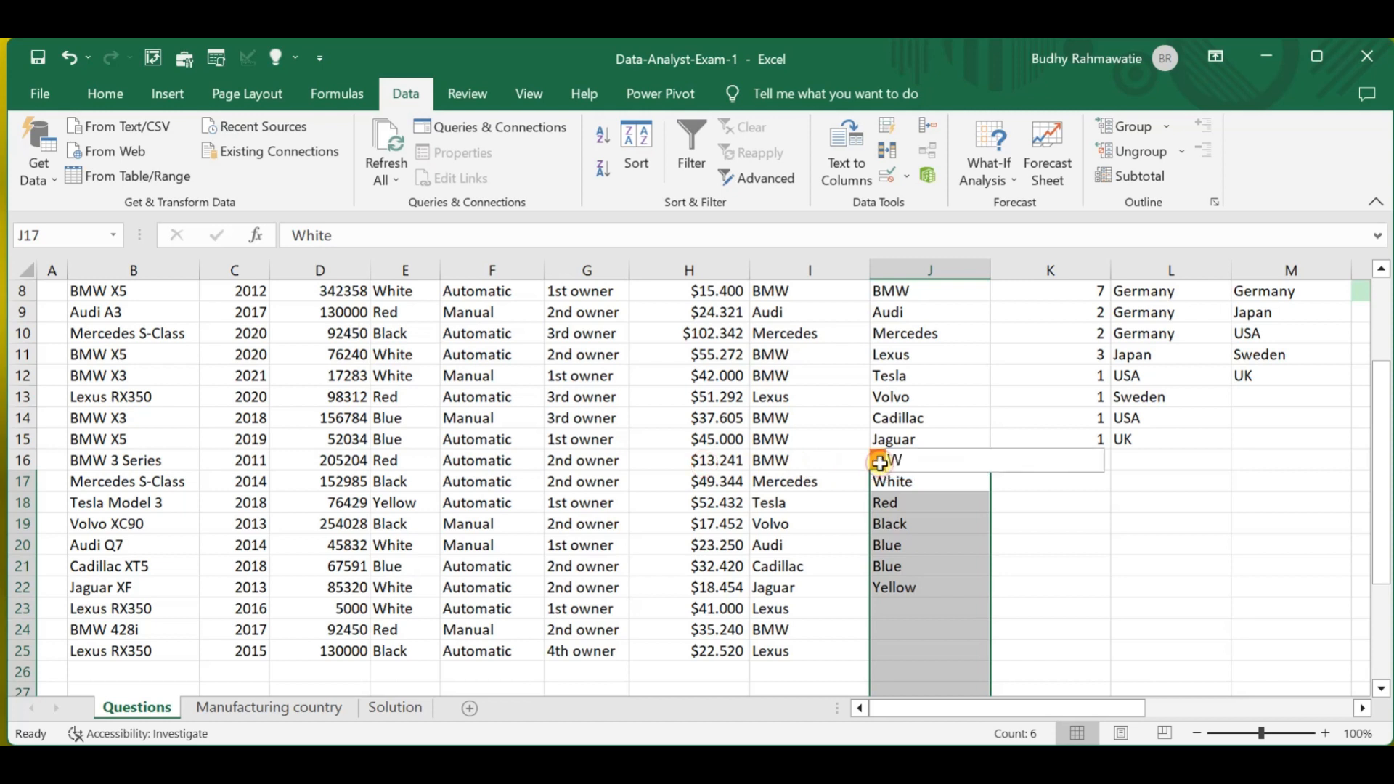
type("rna")
key("Return")
key("Up")
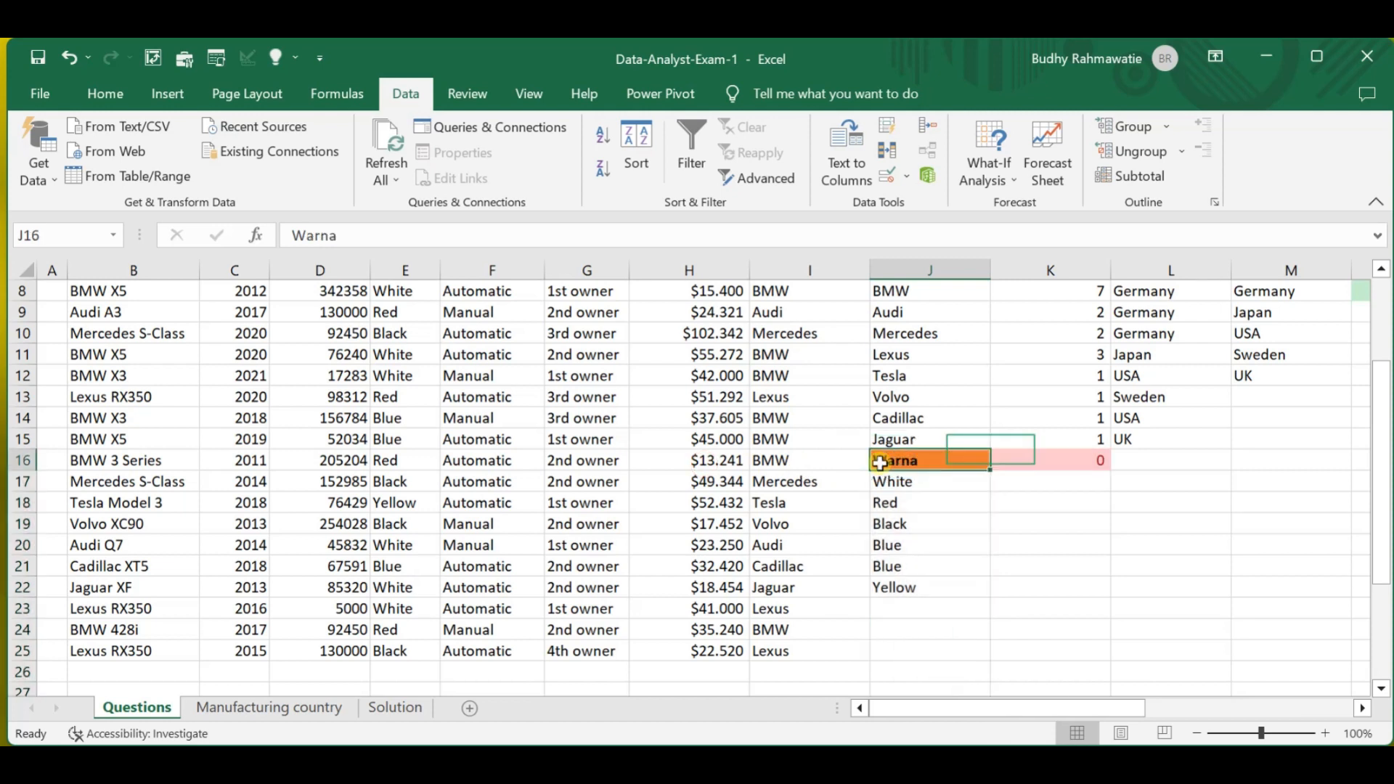
key("Right")
key("Down")
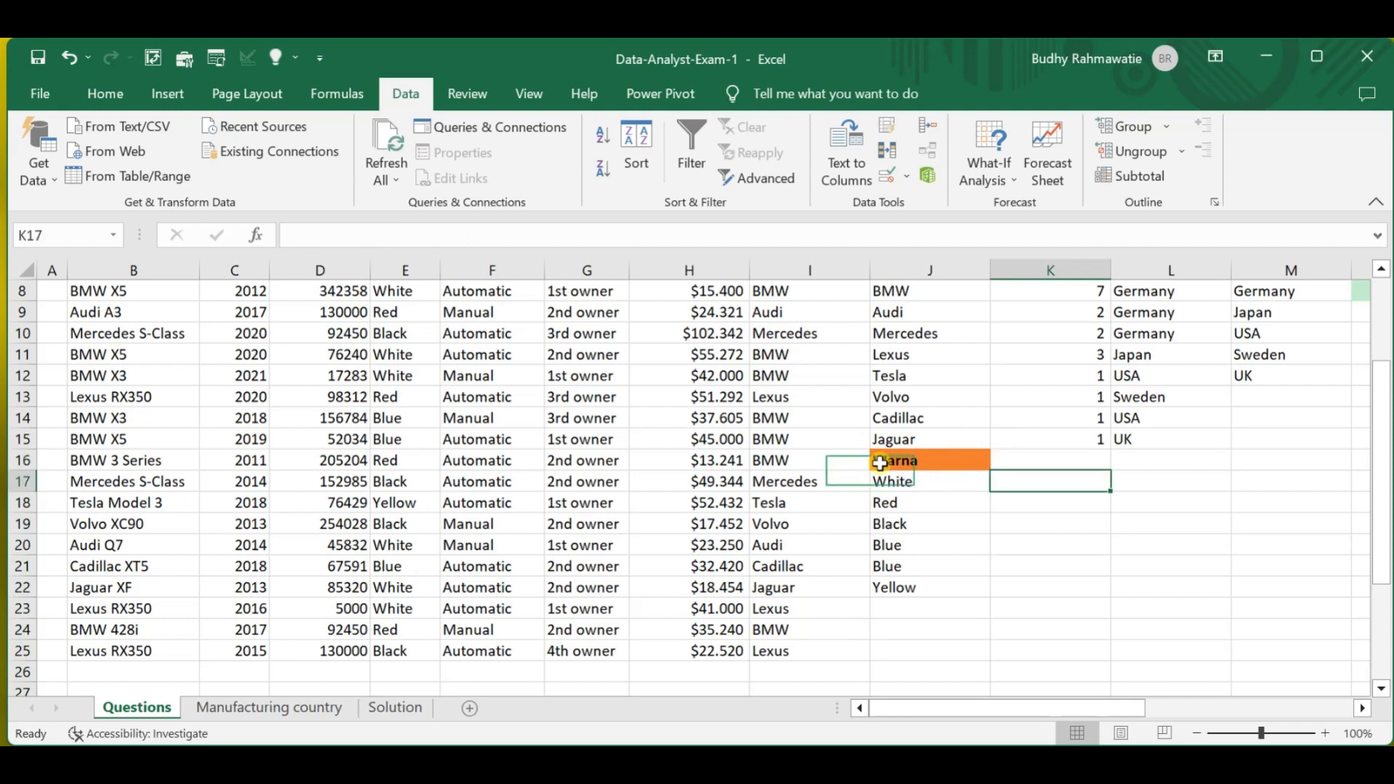
Step: Inspect the contents of the two Blue entries in J20 and J21 for hidden differences
key("Left")
key("Down")
key("Down")
key("Down")
key("Down")
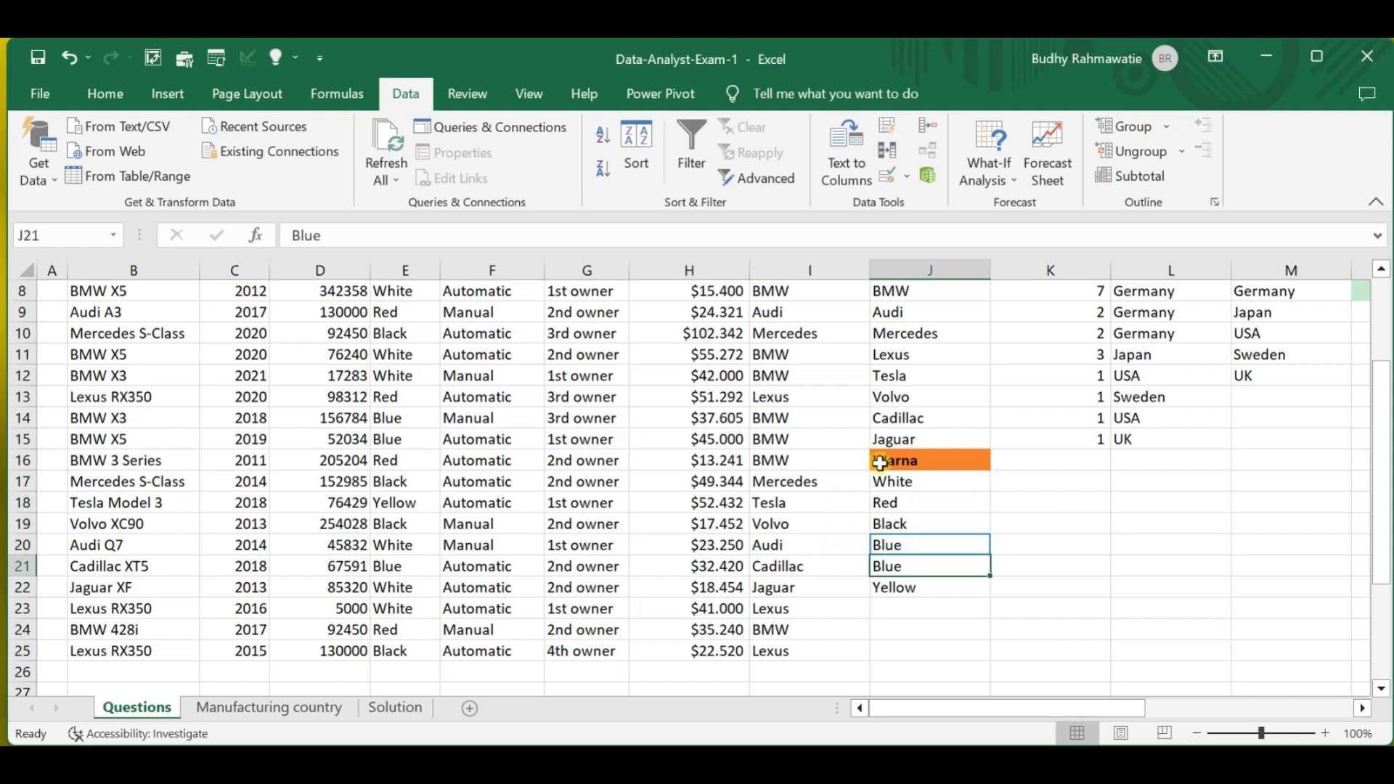
double_click(956, 543)
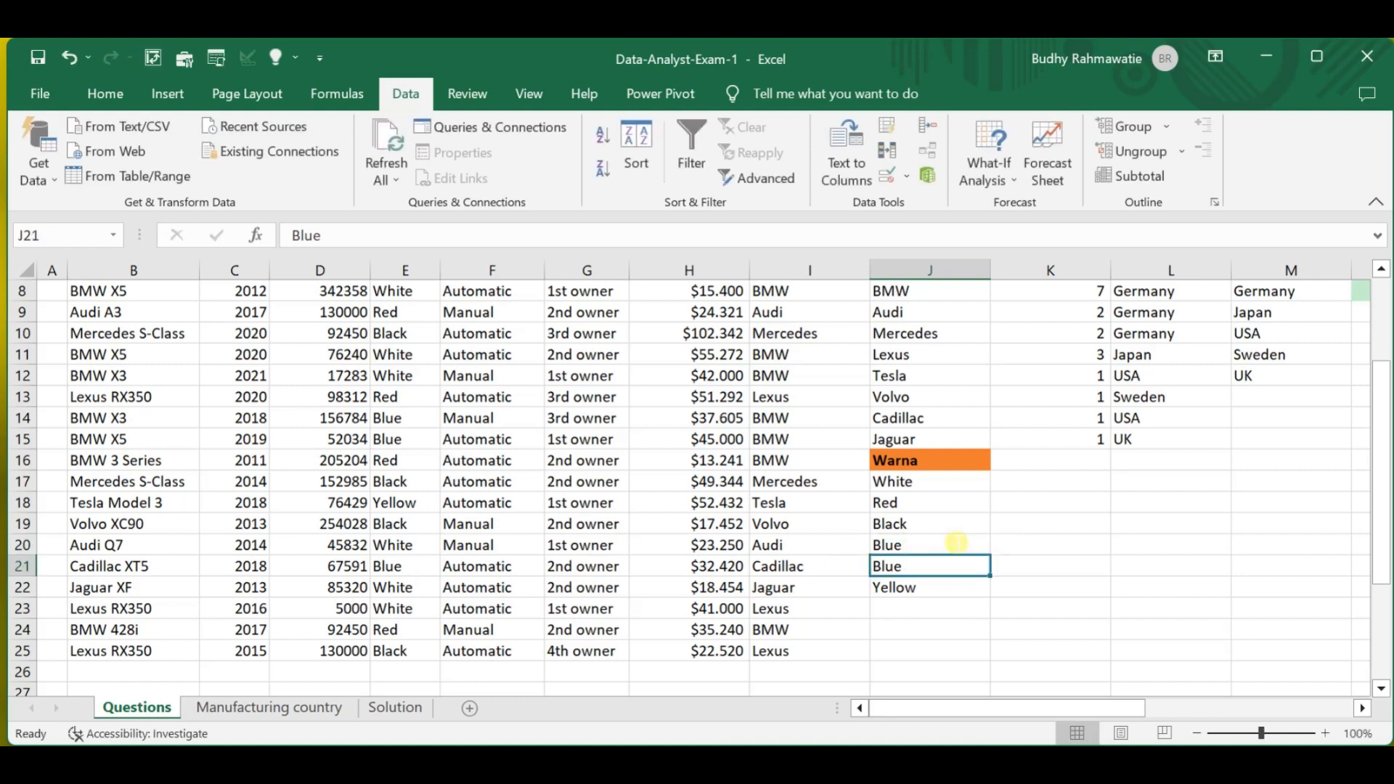
double_click(923, 569)
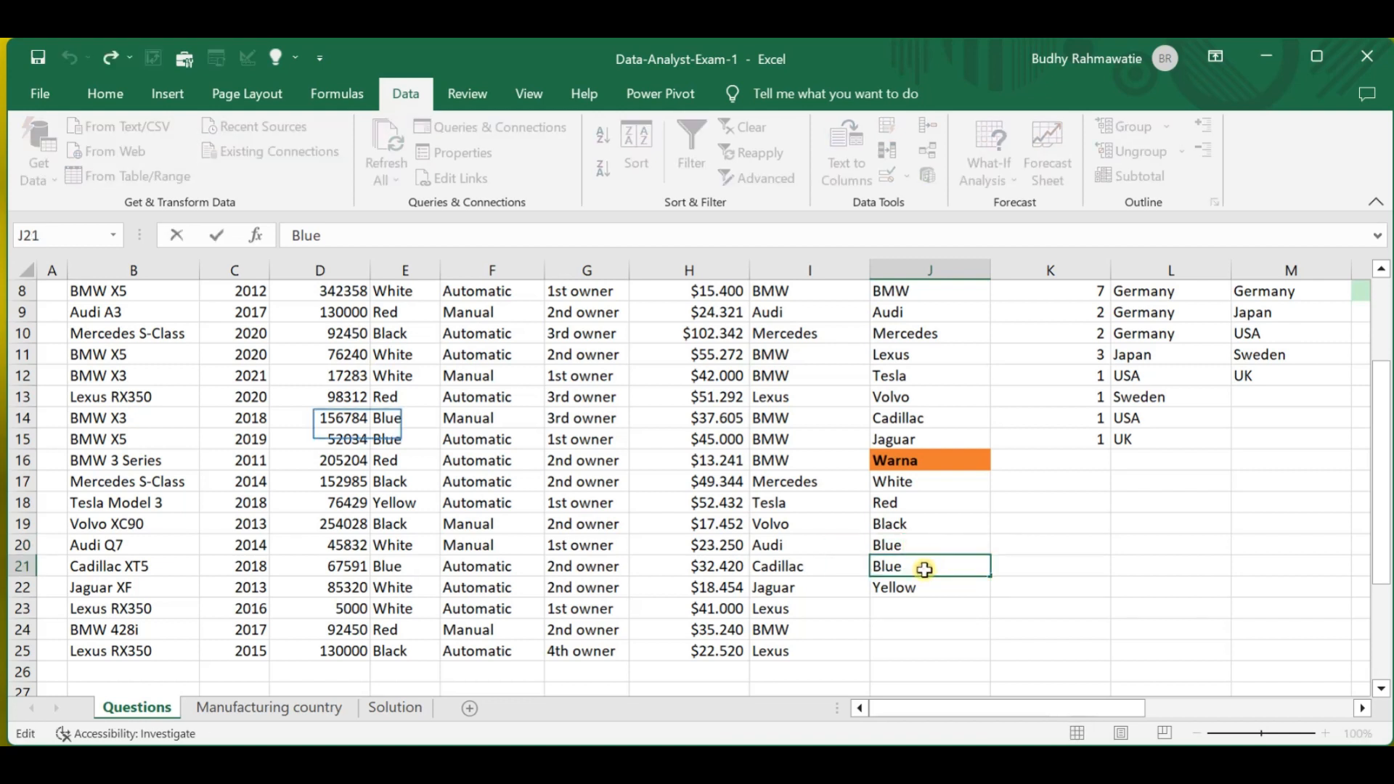
Step: Insert a blank column between the Color and Transimission columns and widen it
left_click(358, 424)
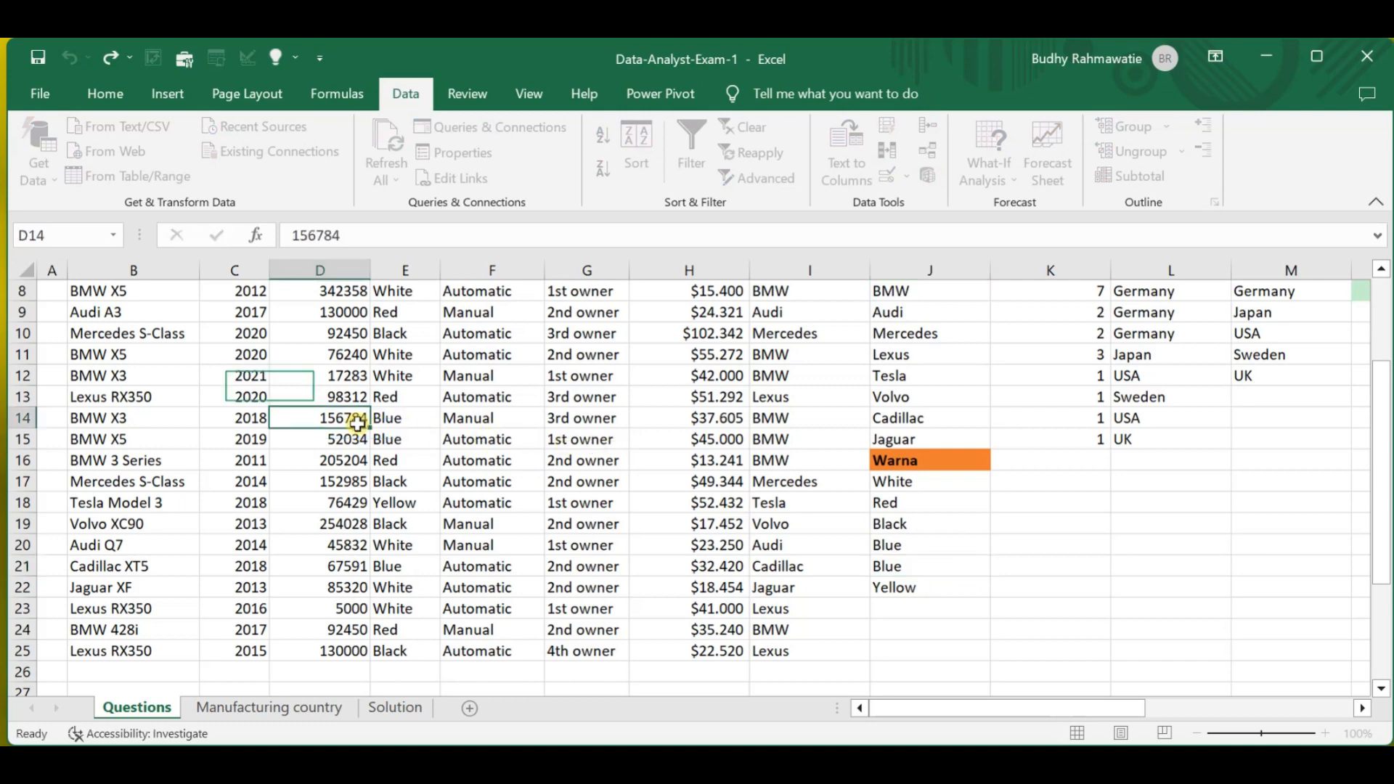
key("Up")
key("Up")
key("Up")
key("Up")
key("Up")
key("Up")
key("Up")
key("Up")
key("Up")
key("Up")
key("Up")
key("Up")
key("Up")
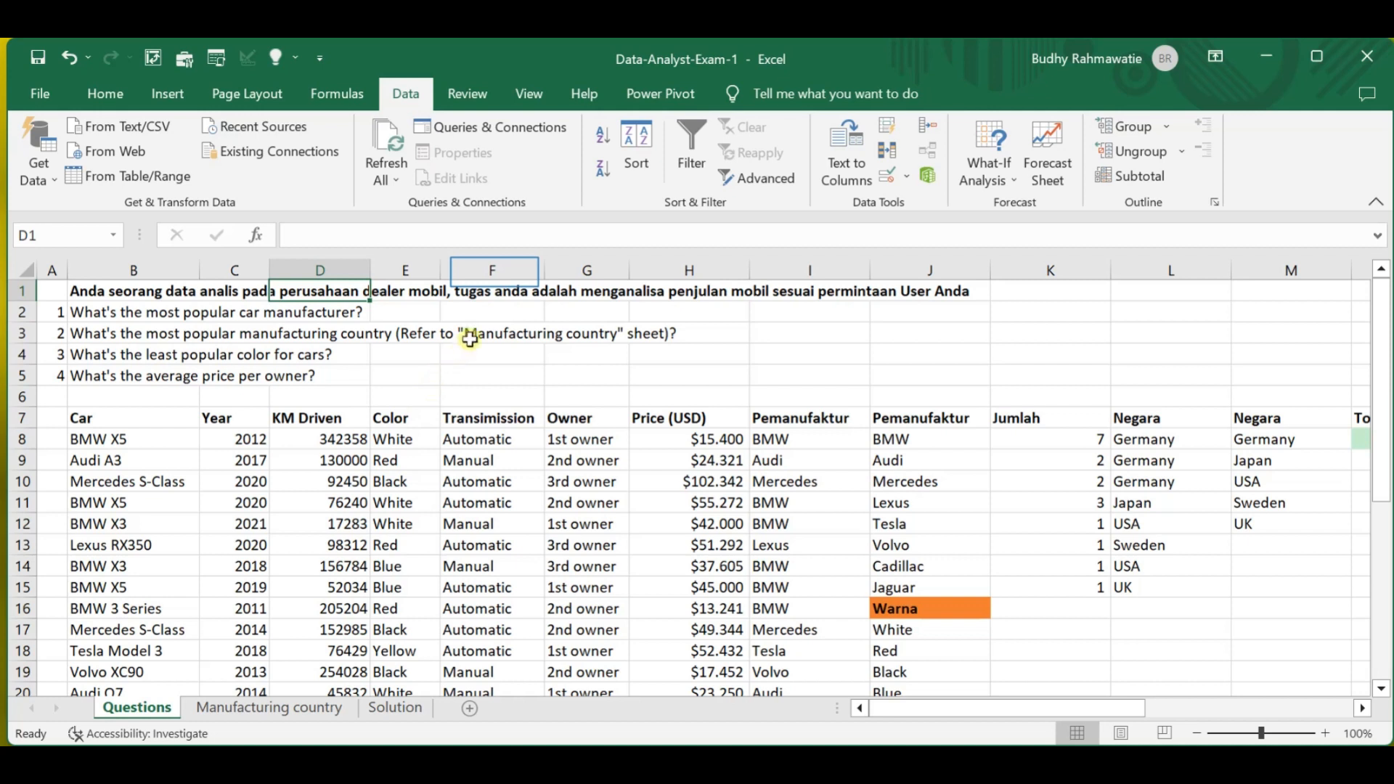
left_click(493, 270)
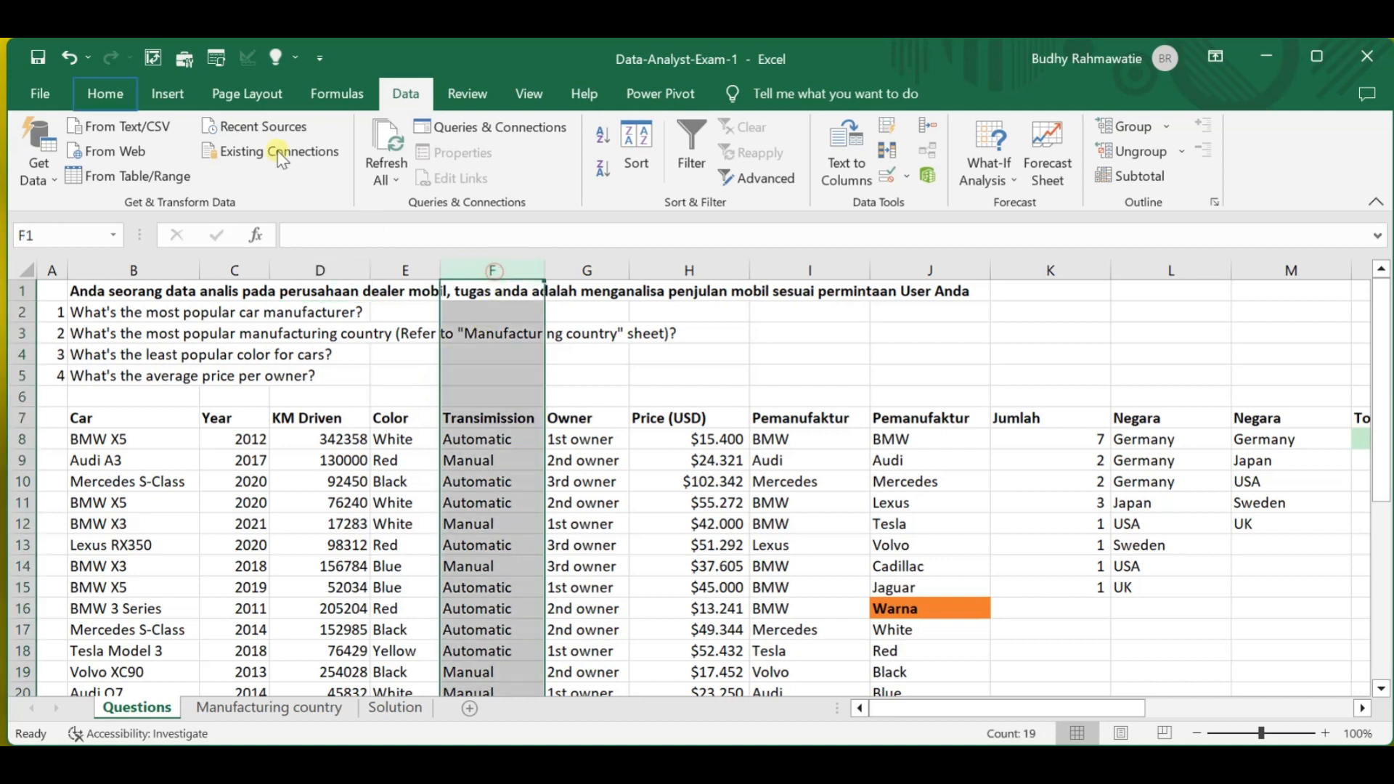
left_click(105, 93)
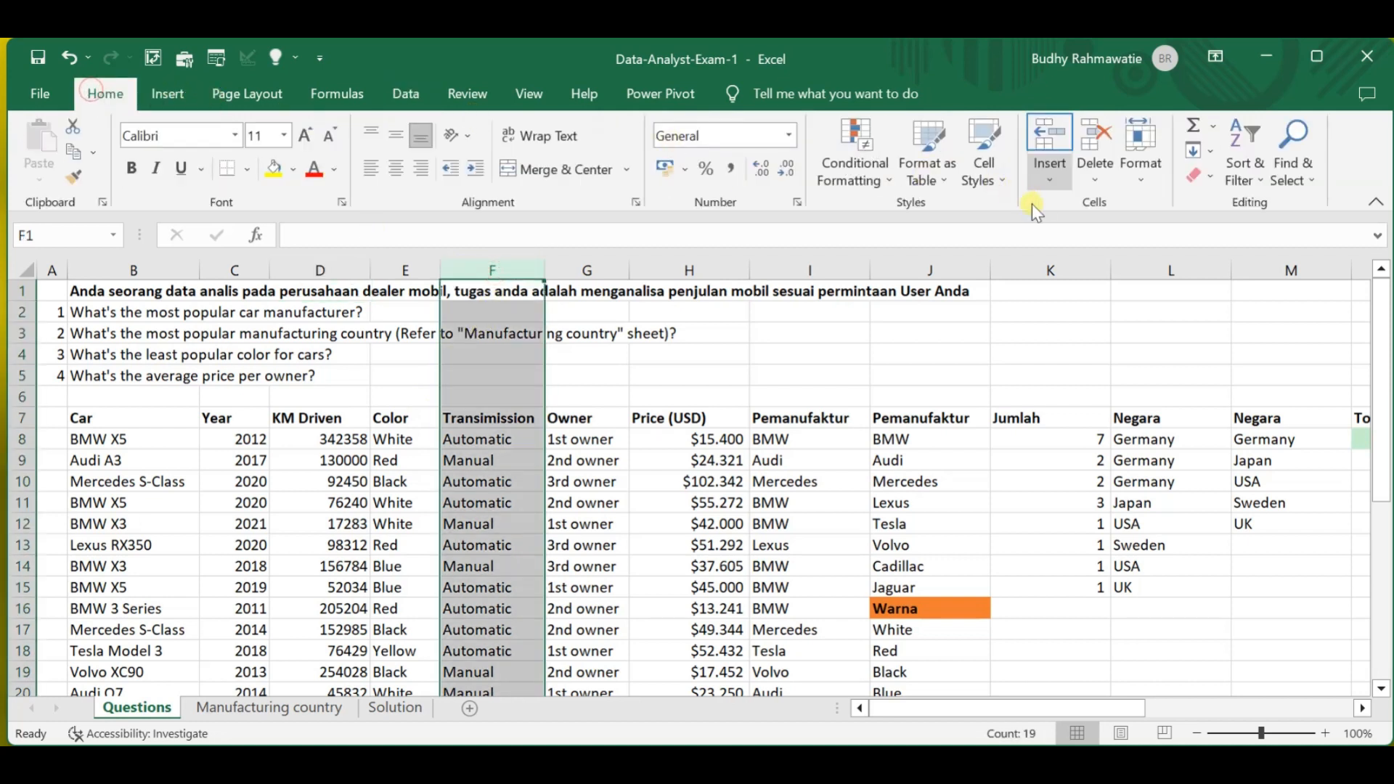
left_click(1027, 143)
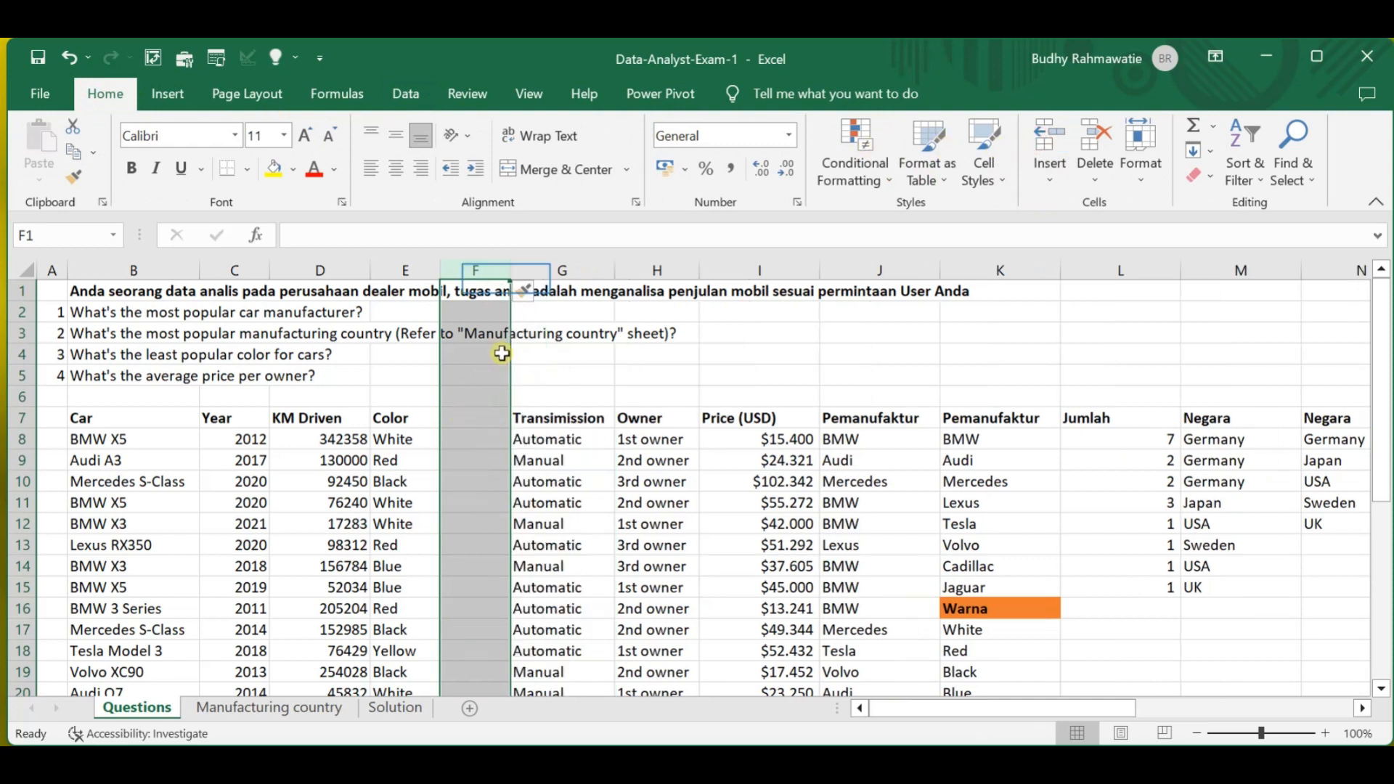
left_click_drag(511, 271, 563, 272)
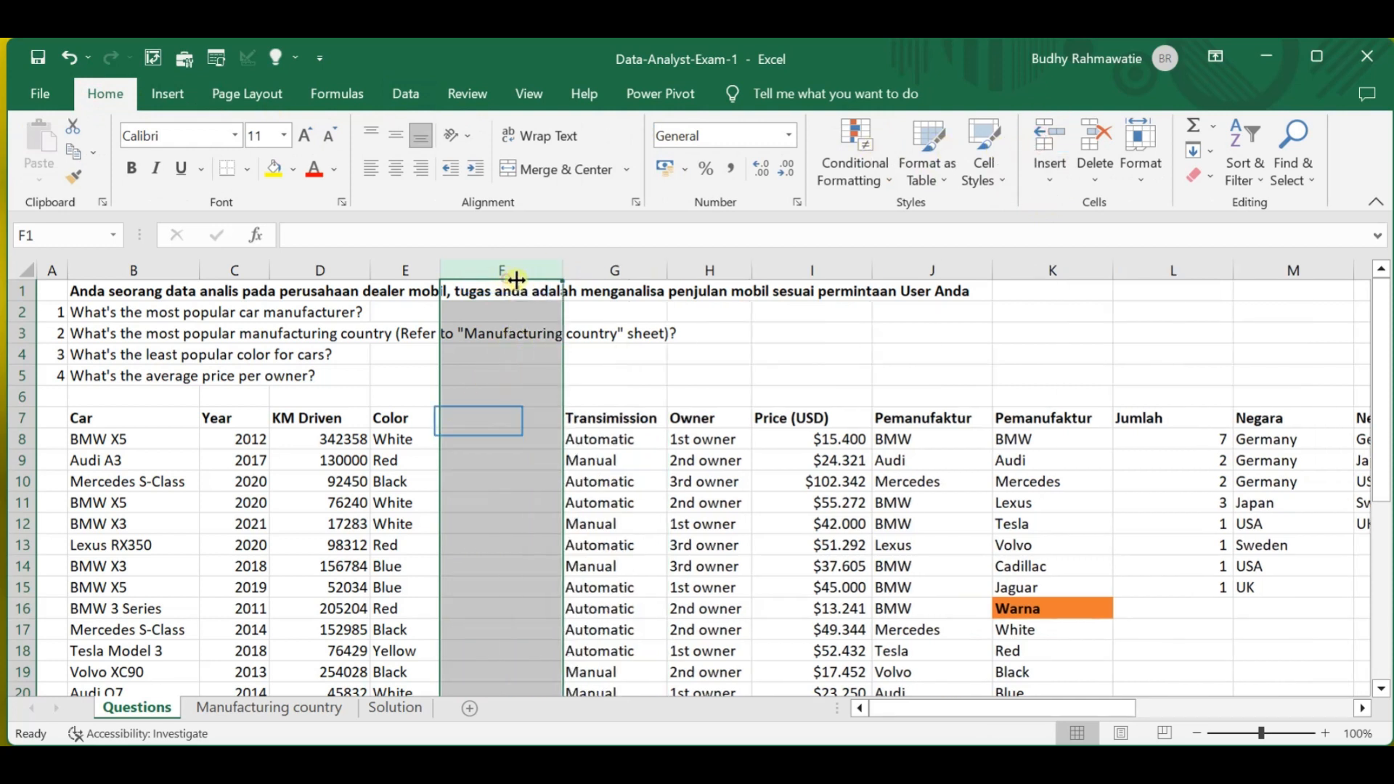
Step: Enter the header Color Trim in F7 and fill F8:F25 with a TRIM formula that cleans the colors, starting with =TRIM(E8)
left_click(479, 420)
type("C")
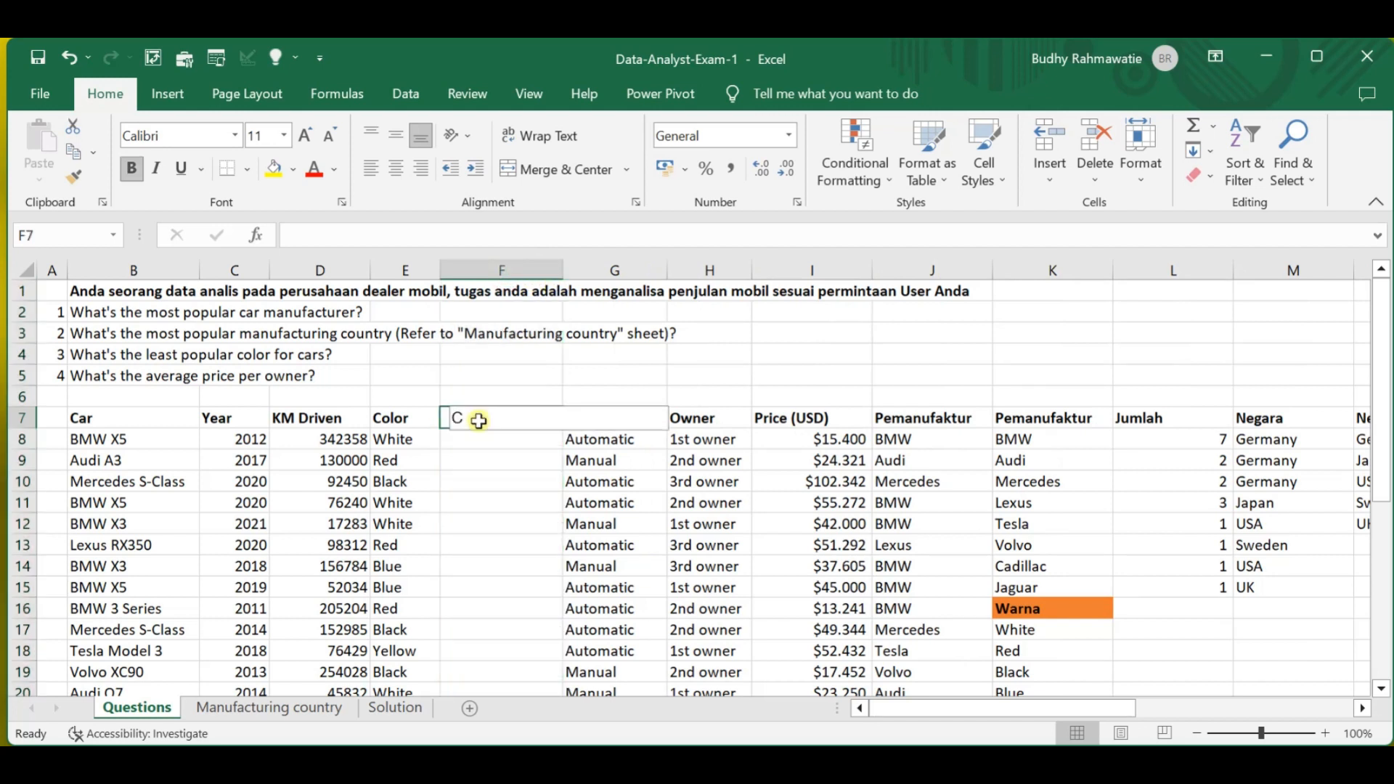
type("olor Trim")
key("Return")
type("=trim(")
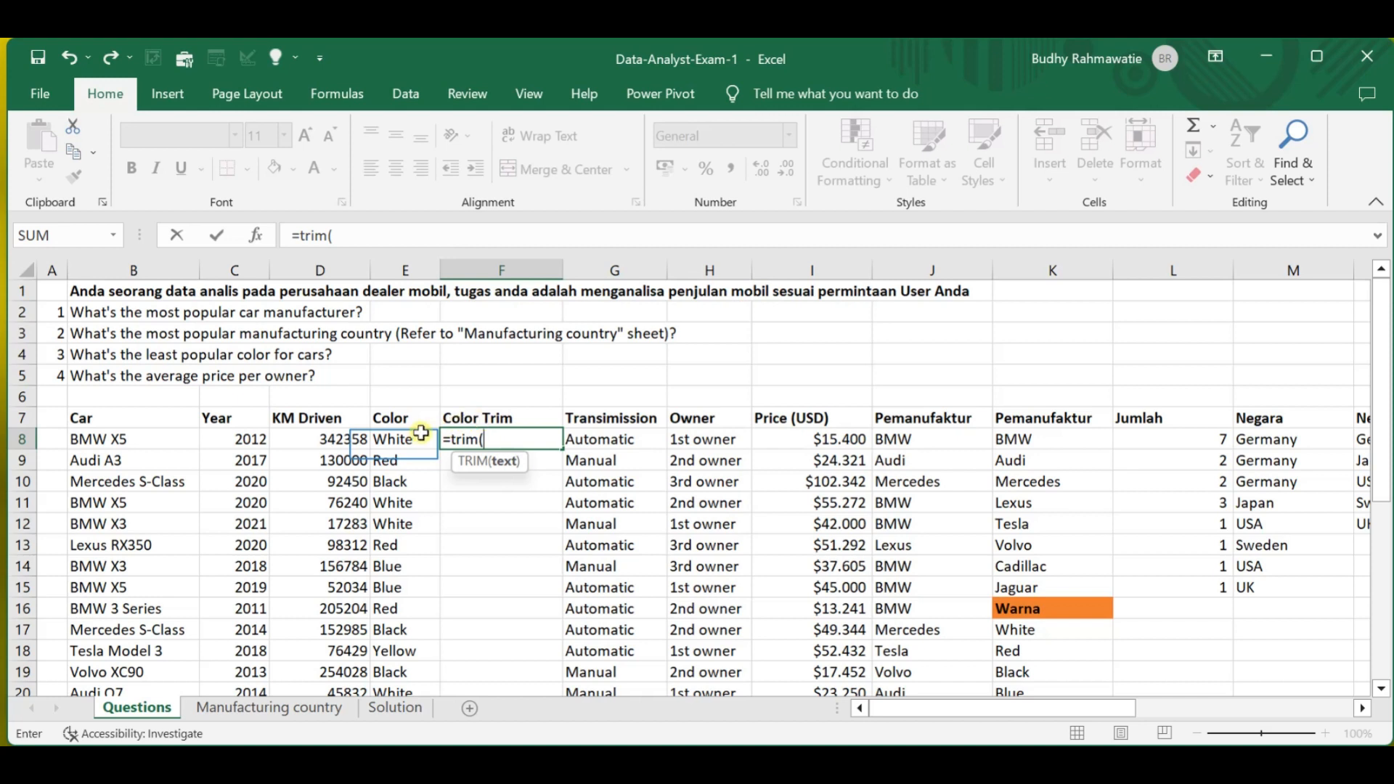
left_click(393, 443)
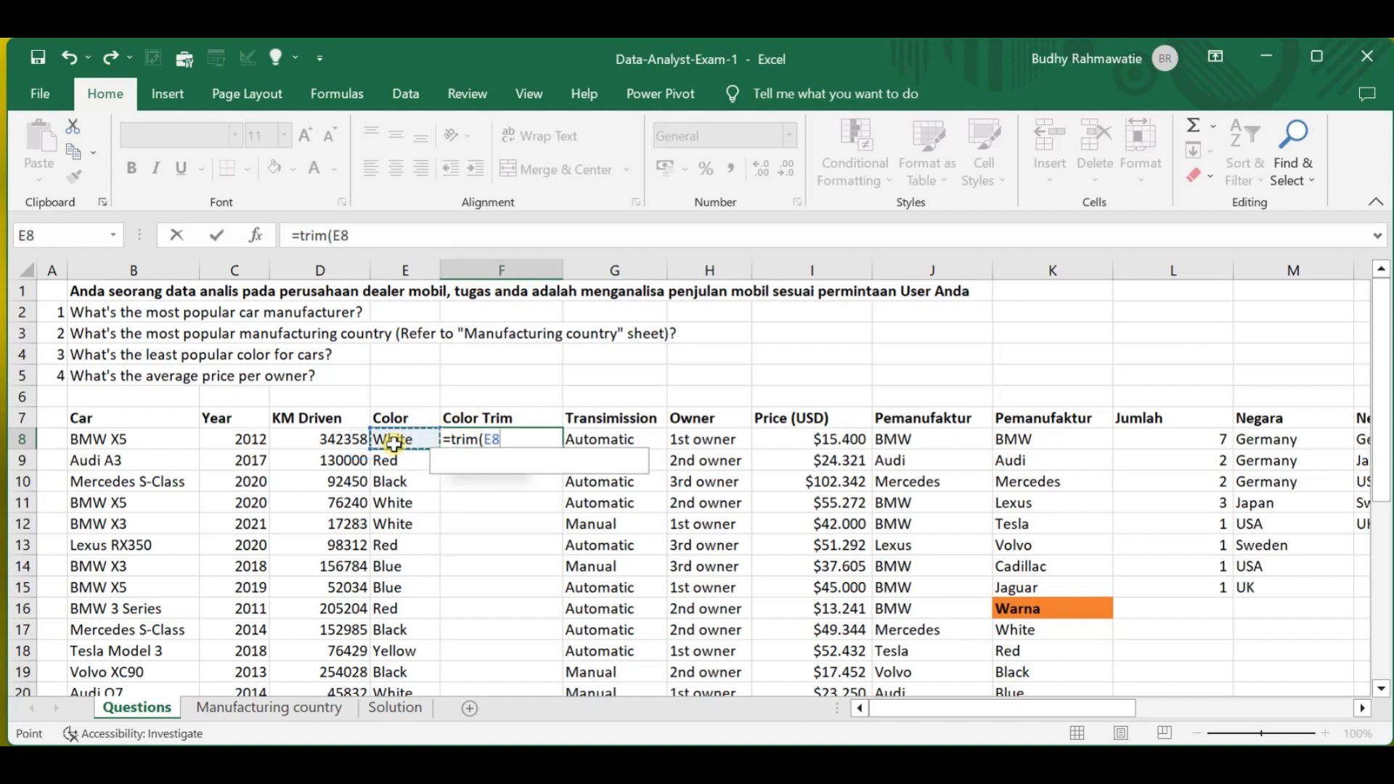
key("Return")
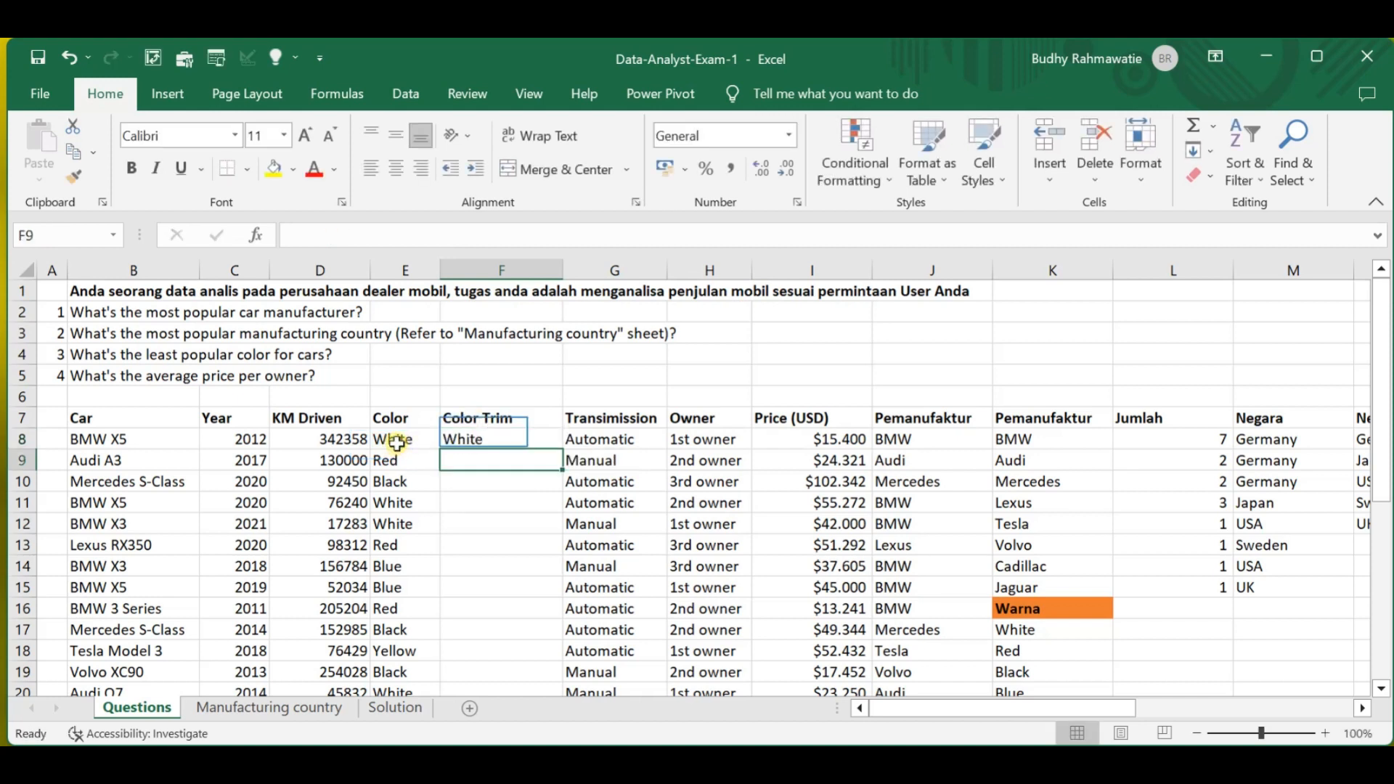
left_click(484, 433)
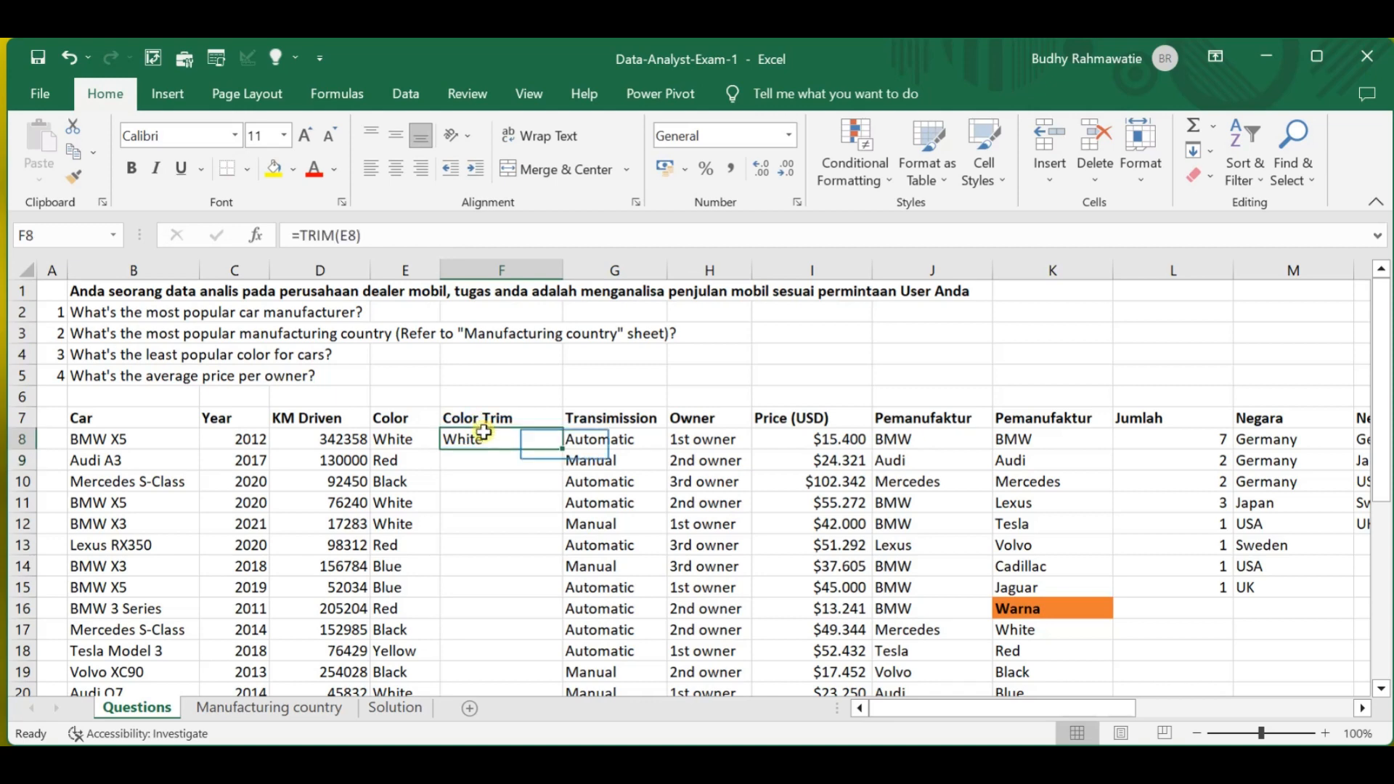
double_click(565, 446)
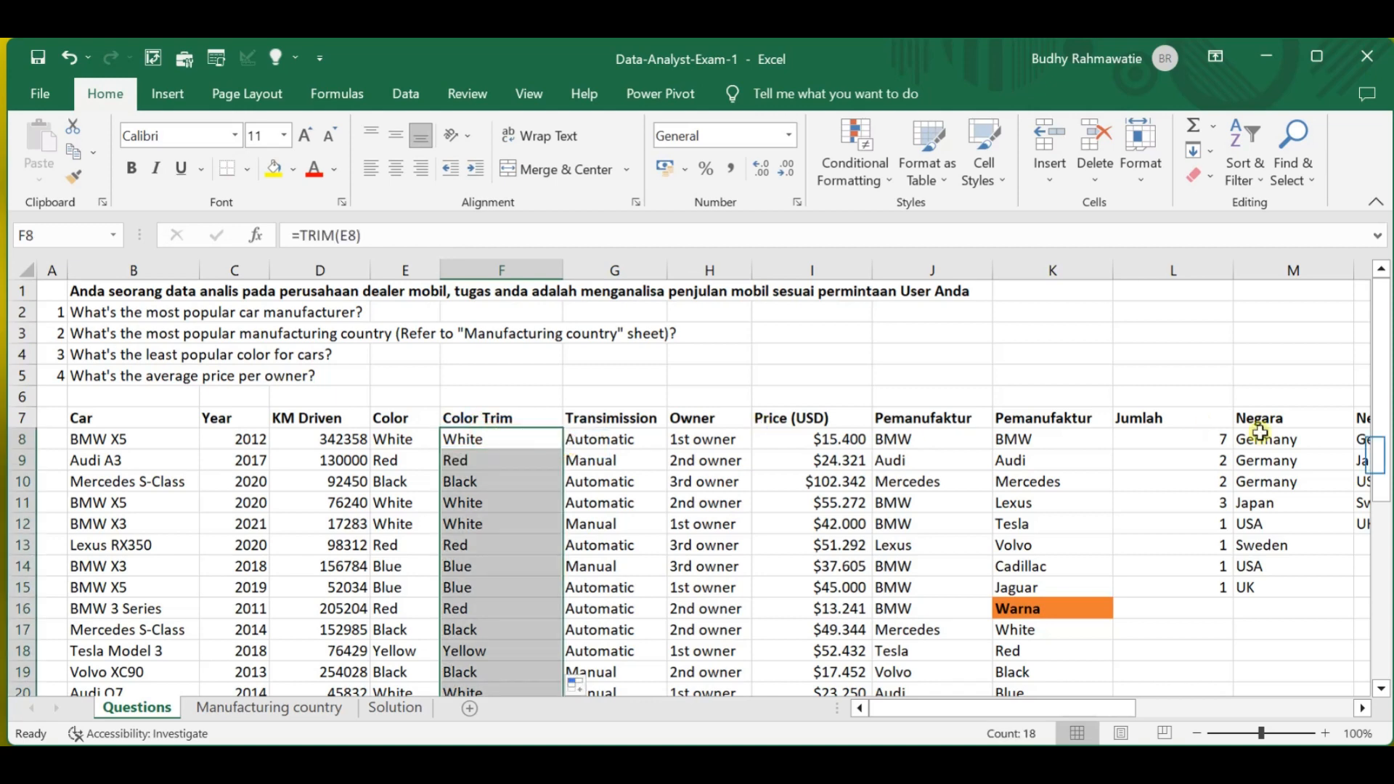
Step: Copy the trimmed colors in F8:F25 and paste them as values over the color list starting at K17
left_click_drag(1375, 468, 1376, 522)
key("ctrl+c")
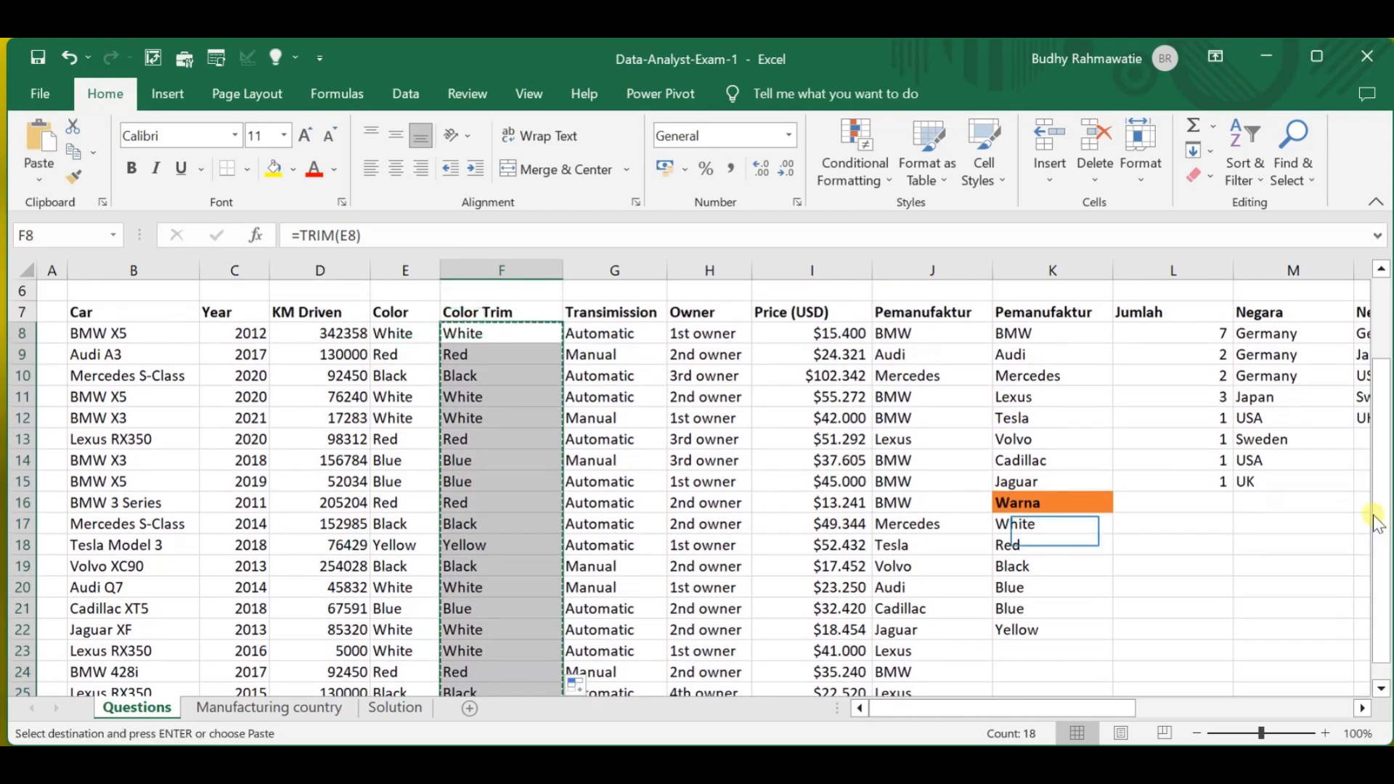
left_click(1052, 529)
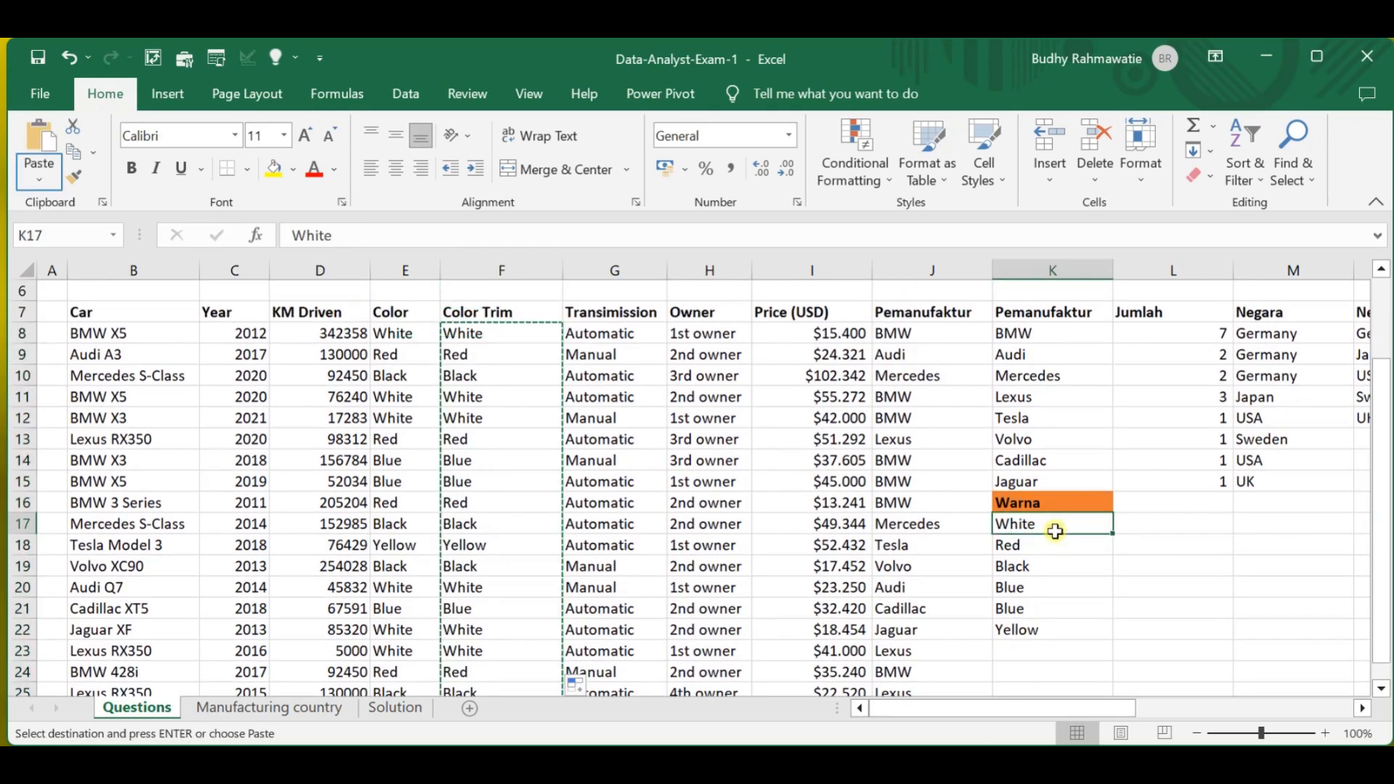
left_click(39, 180)
left_click(32, 327)
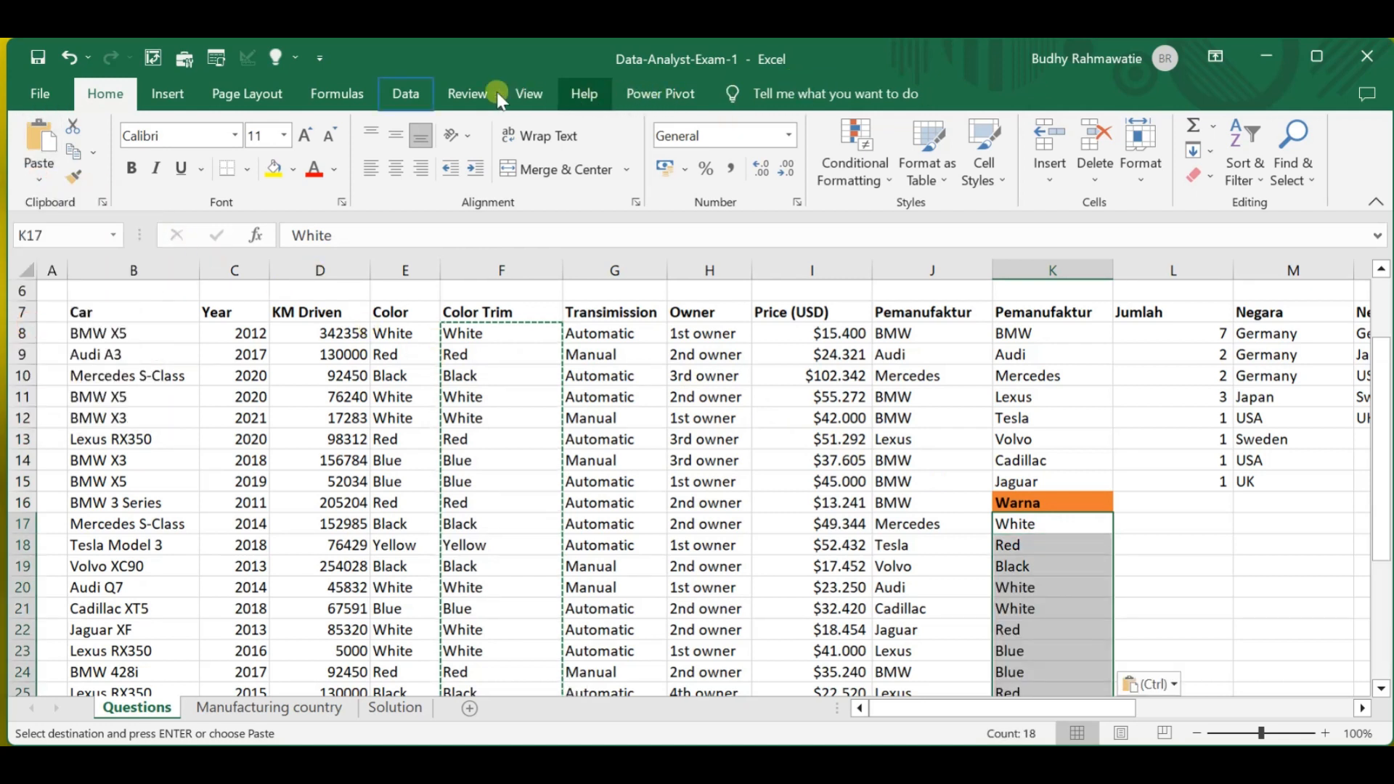
Step: Remove the duplicate colors from the list under Warna, continuing with the current selection only
left_click(424, 97)
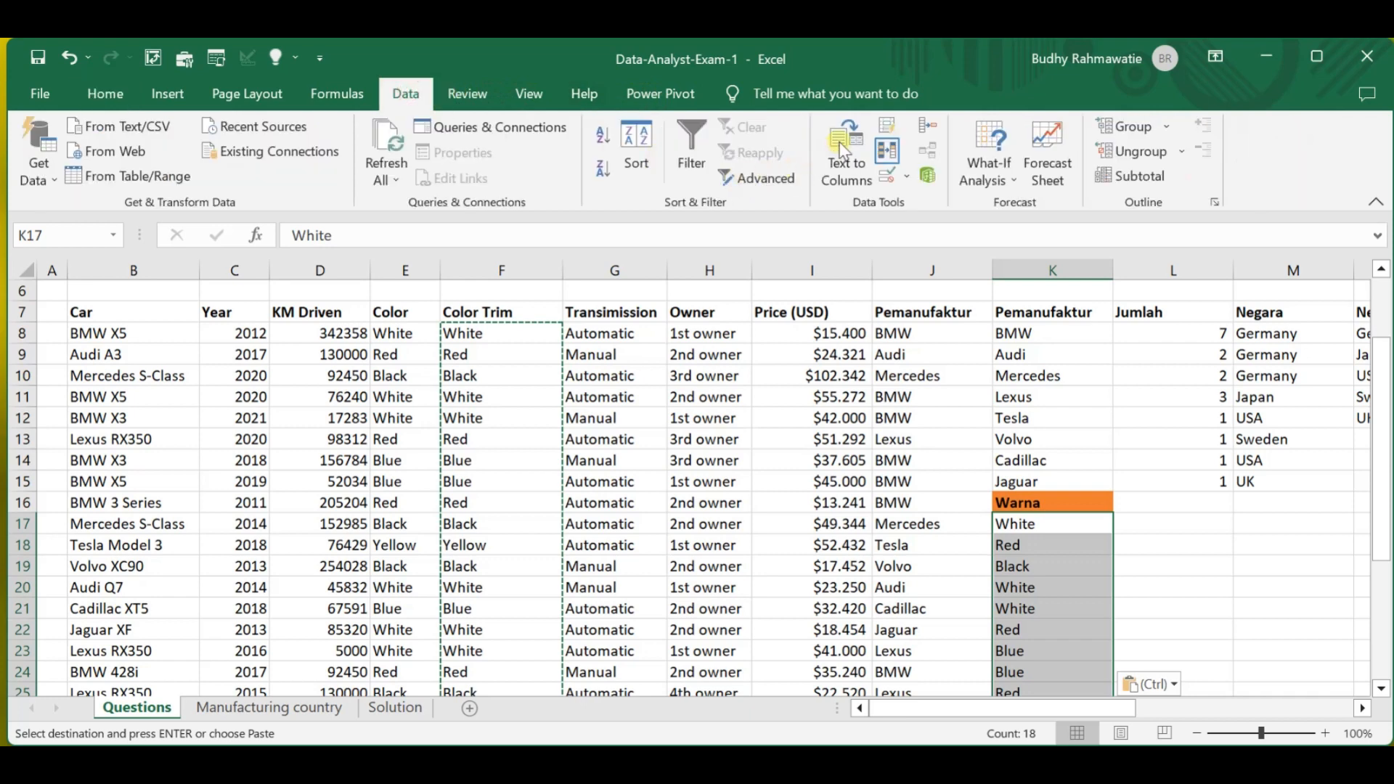
left_click(884, 151)
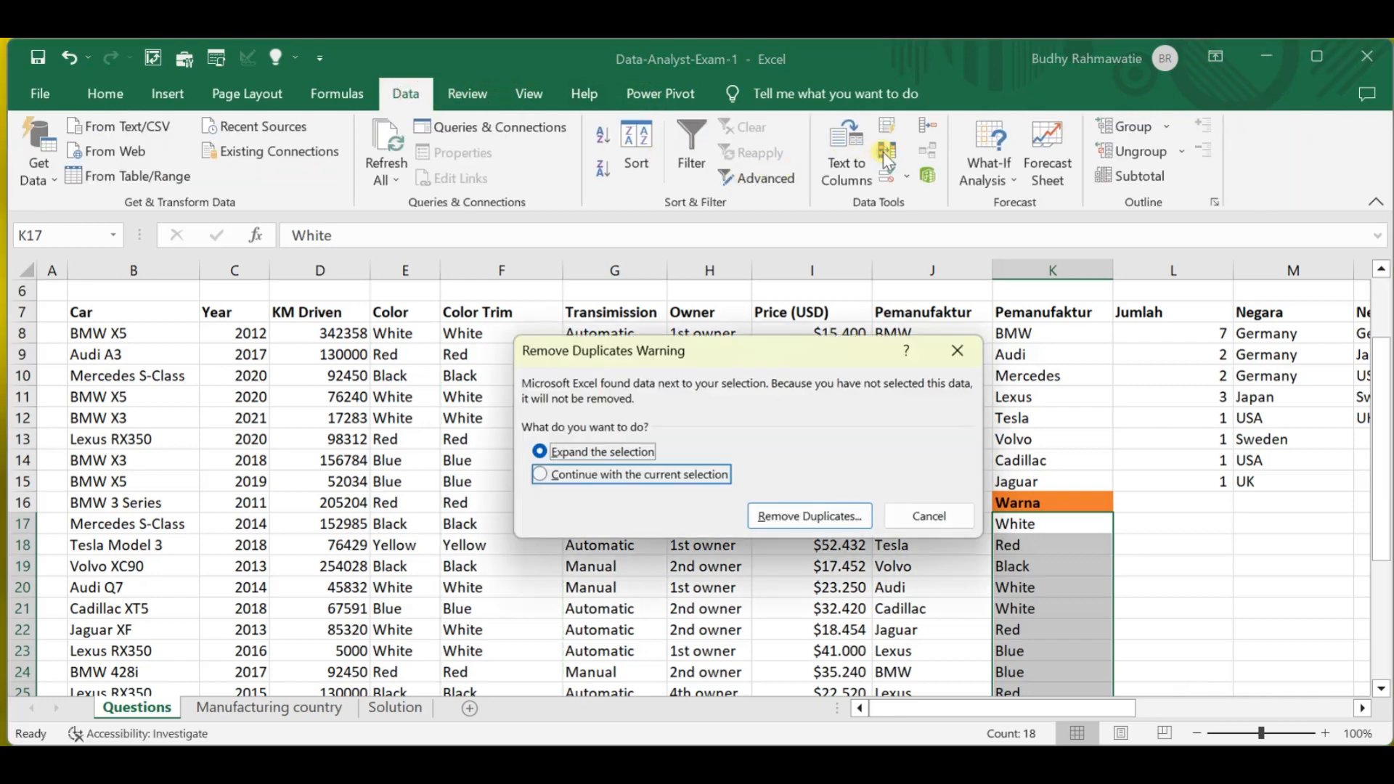
left_click(695, 477)
left_click(803, 516)
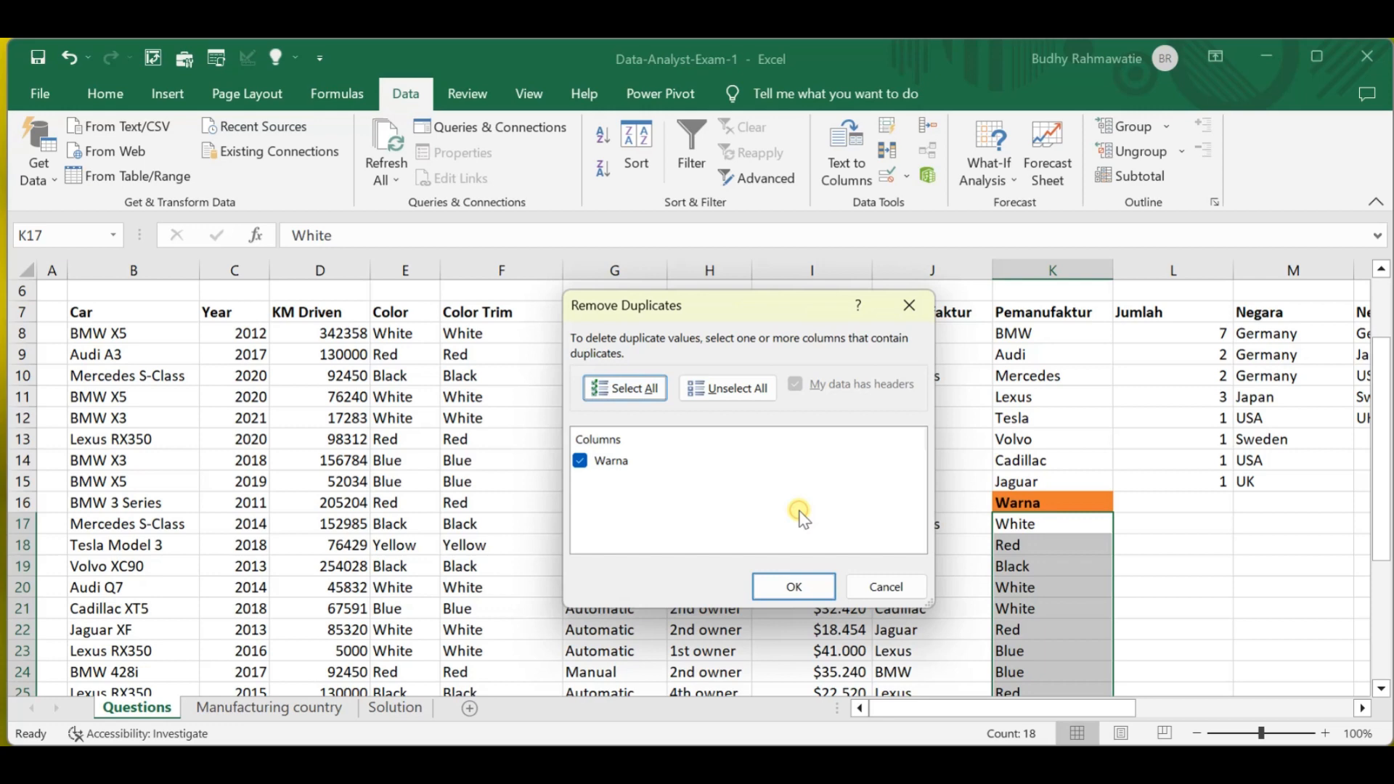
left_click(807, 588)
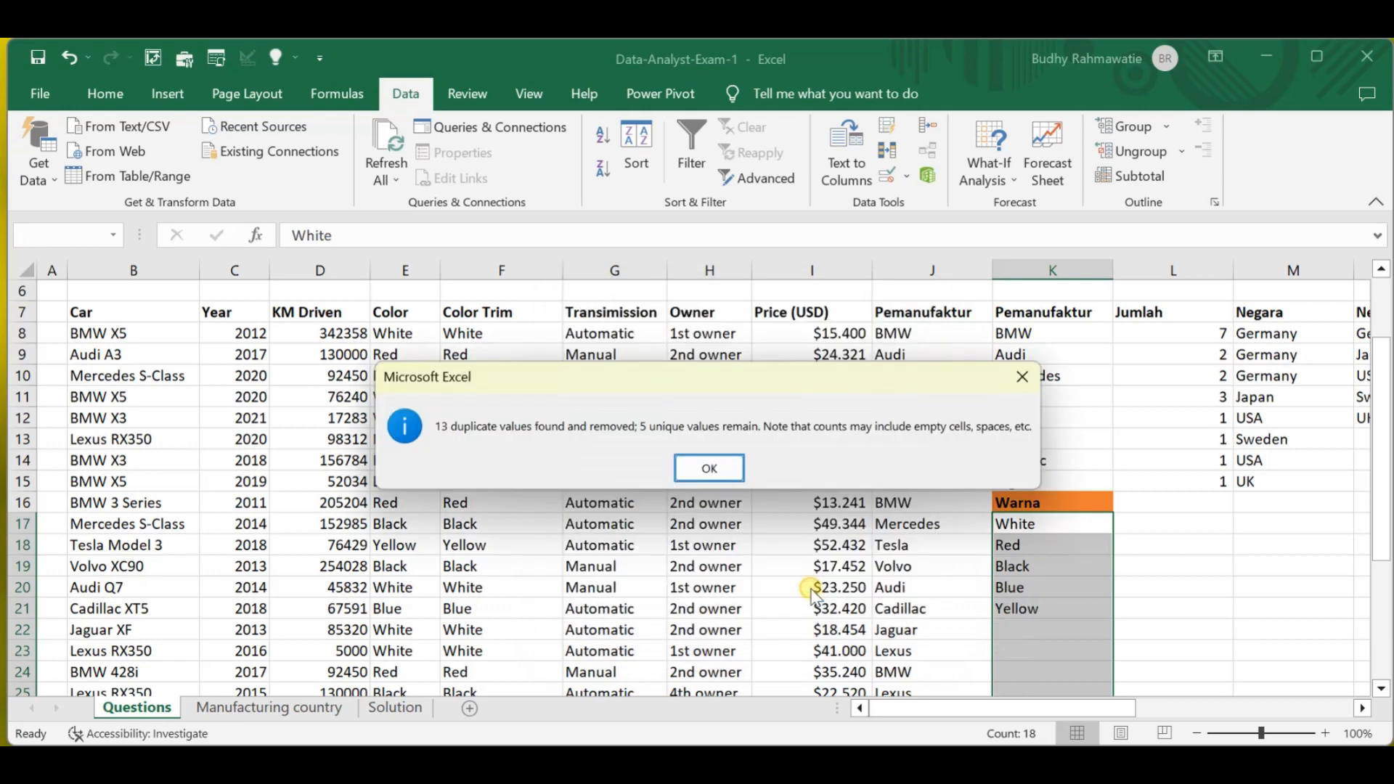
left_click(711, 469)
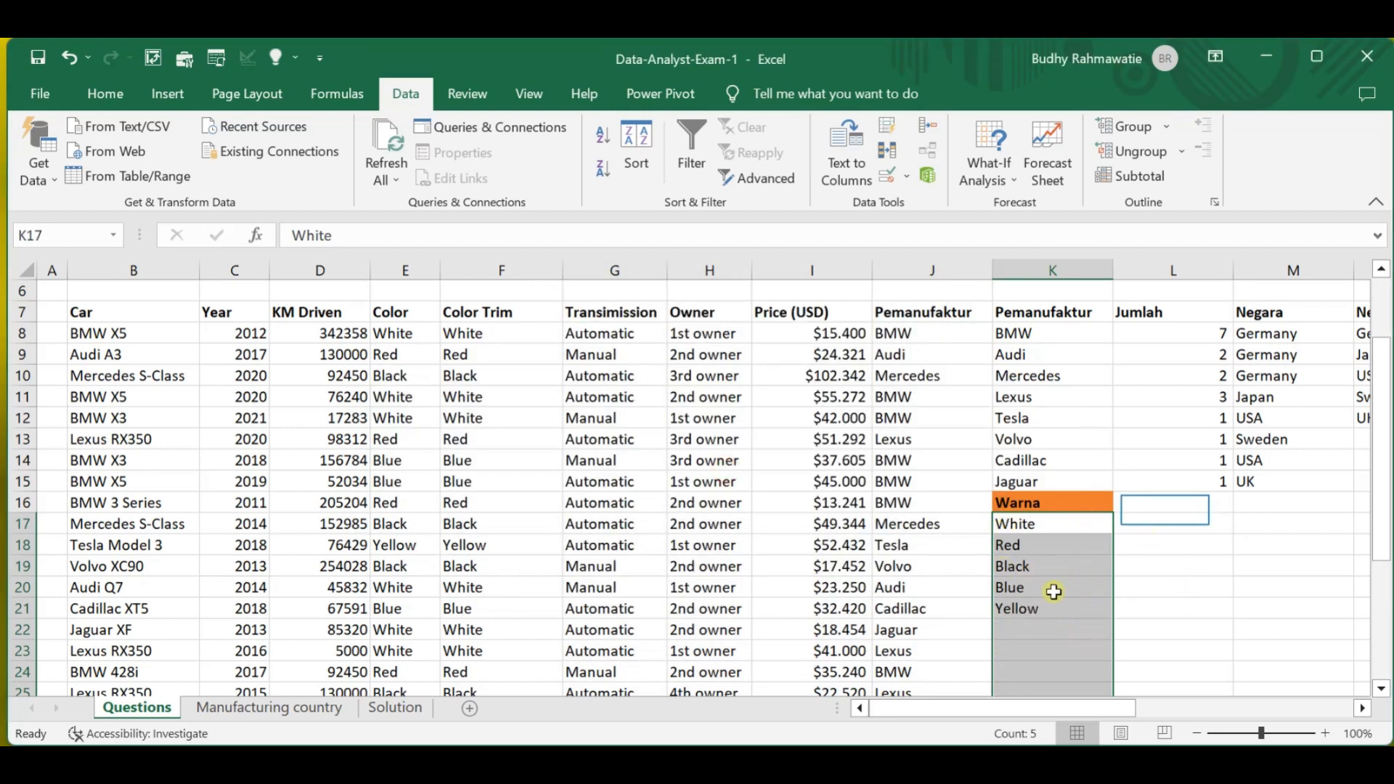
Step: Enter the header Jumlah in L16 beside Warna
left_click(1165, 511)
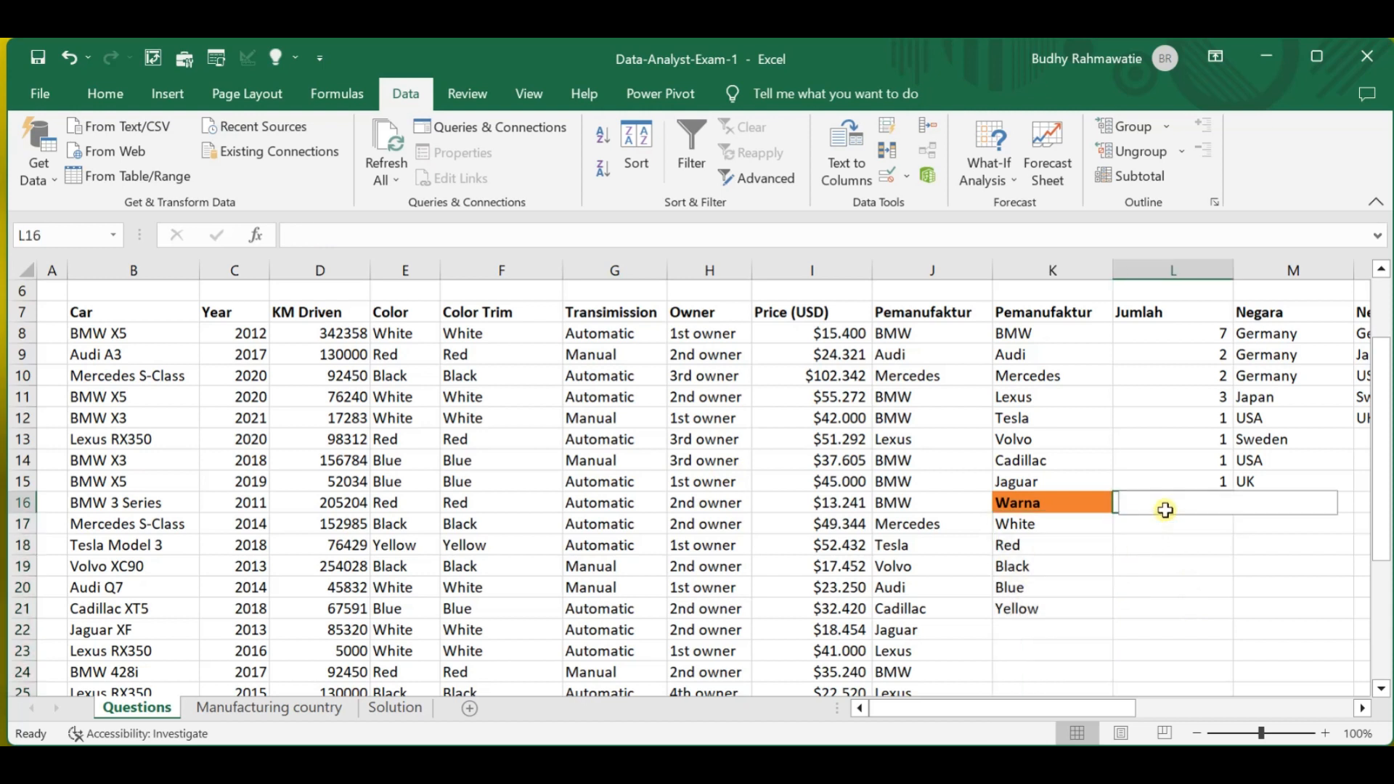
type("Jumlah")
key("Return")
Step: Count each color's cars with =COUNTIF($F$8:$F$25;K17) in L17 and fill the formula down to L21
type("=c")
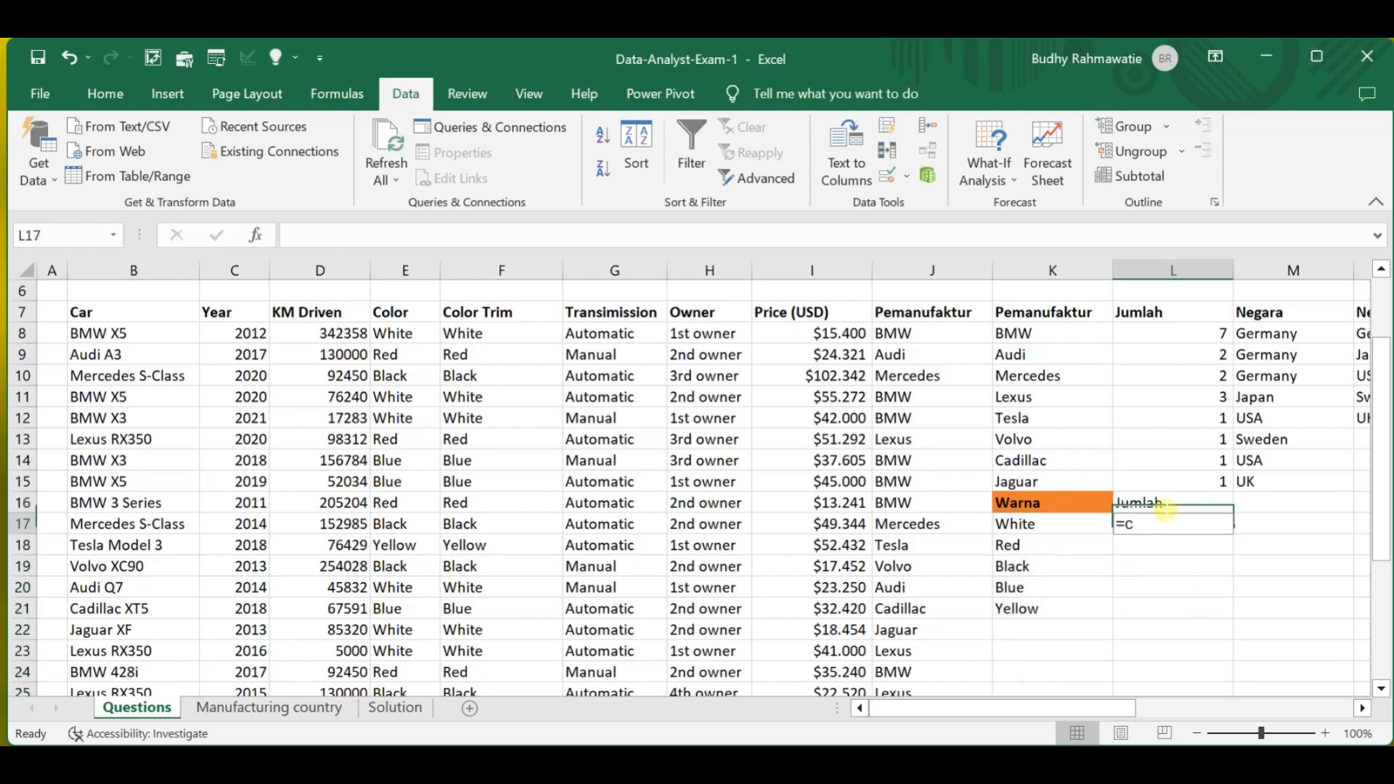
type("ount")
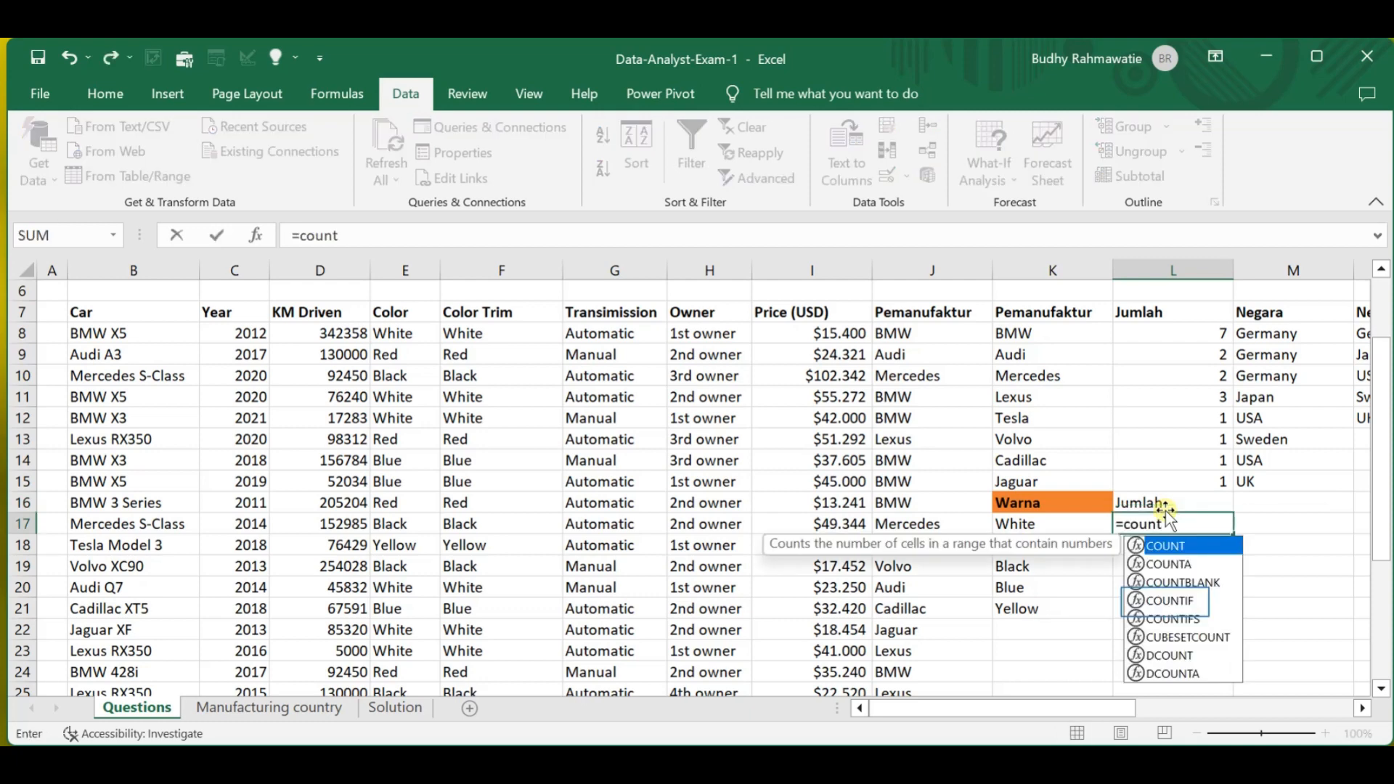
double_click(1167, 601)
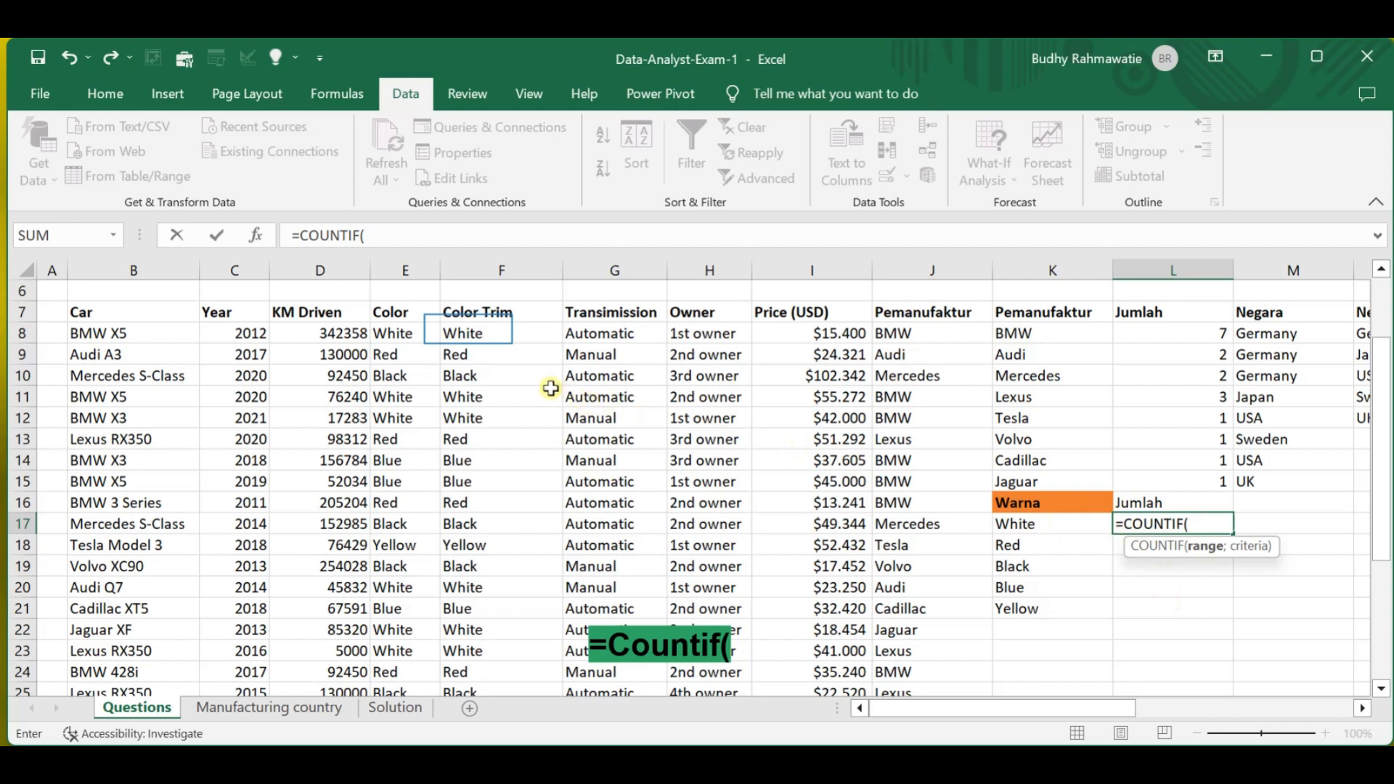
left_click_drag(468, 330, 501, 652)
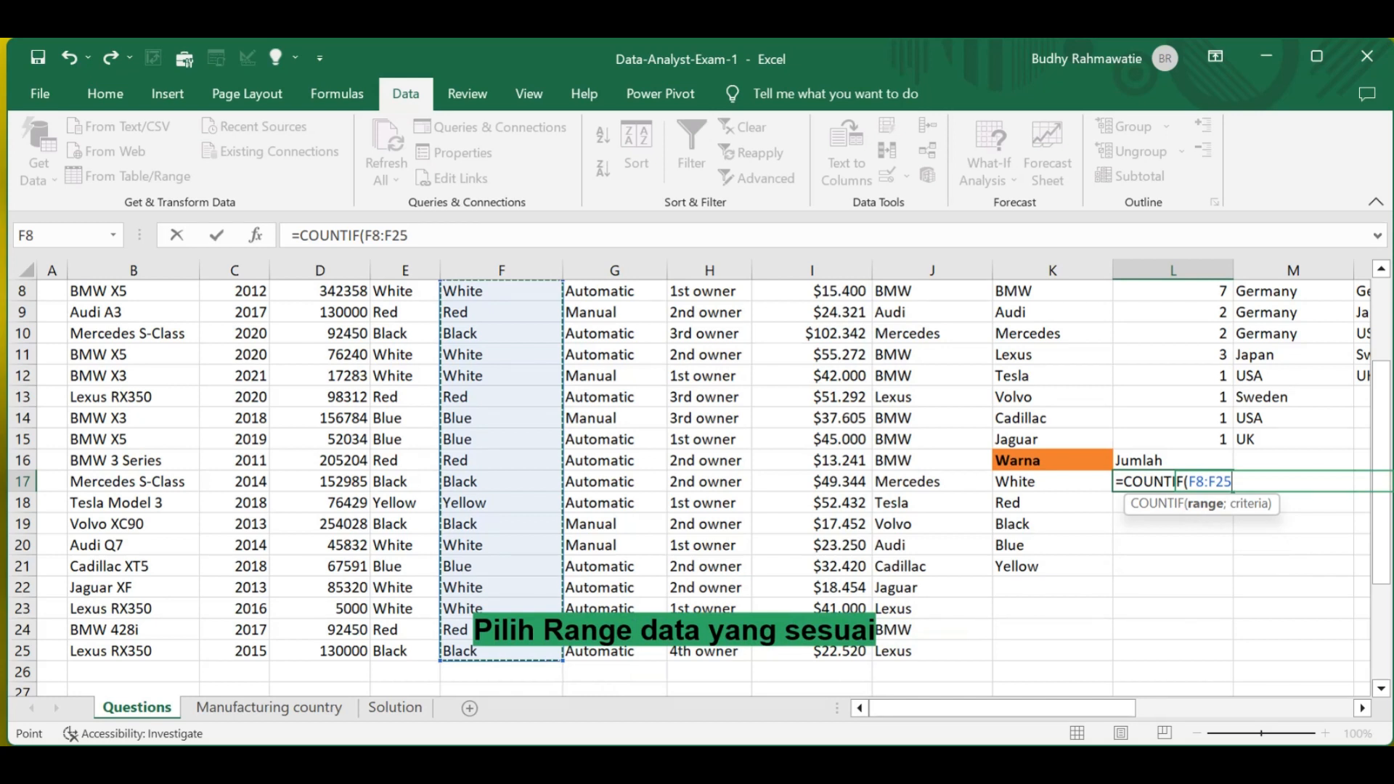
key("F4")
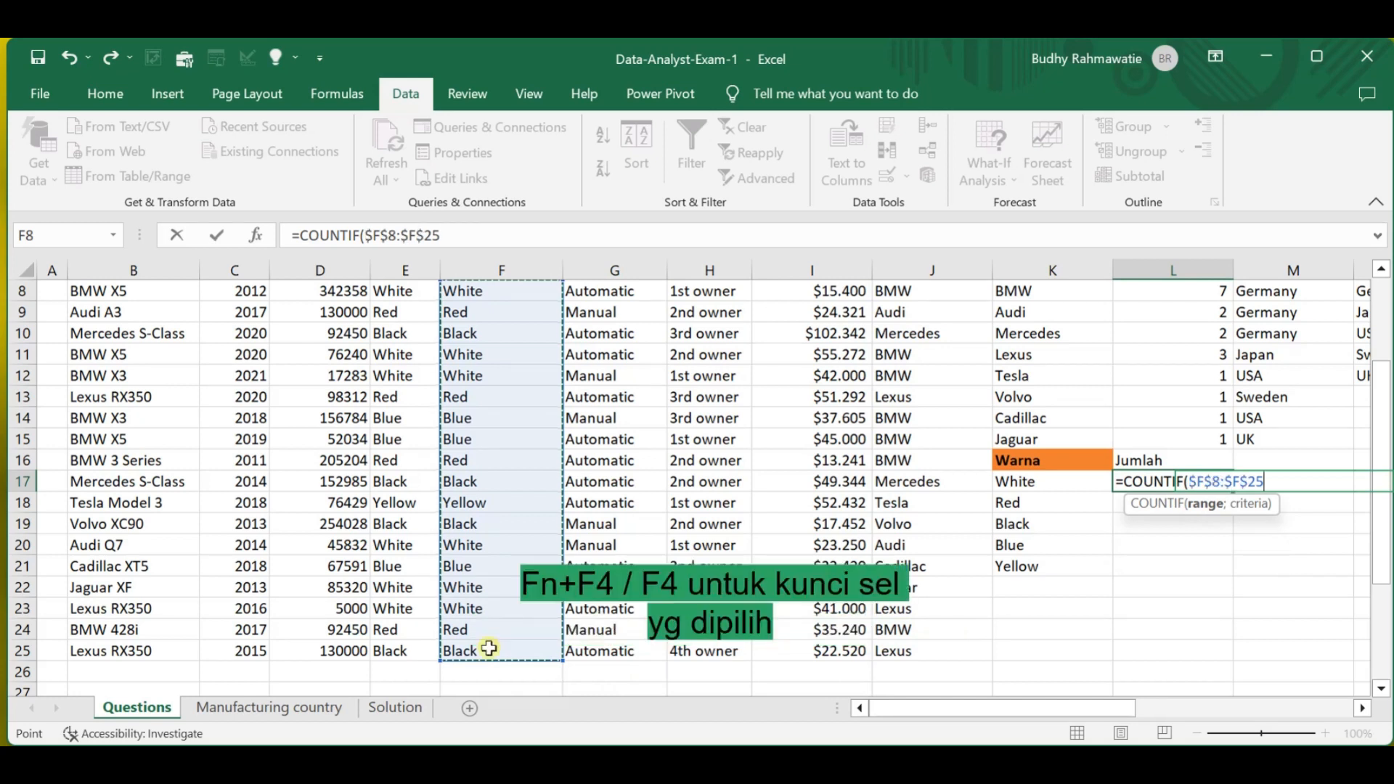
type(";")
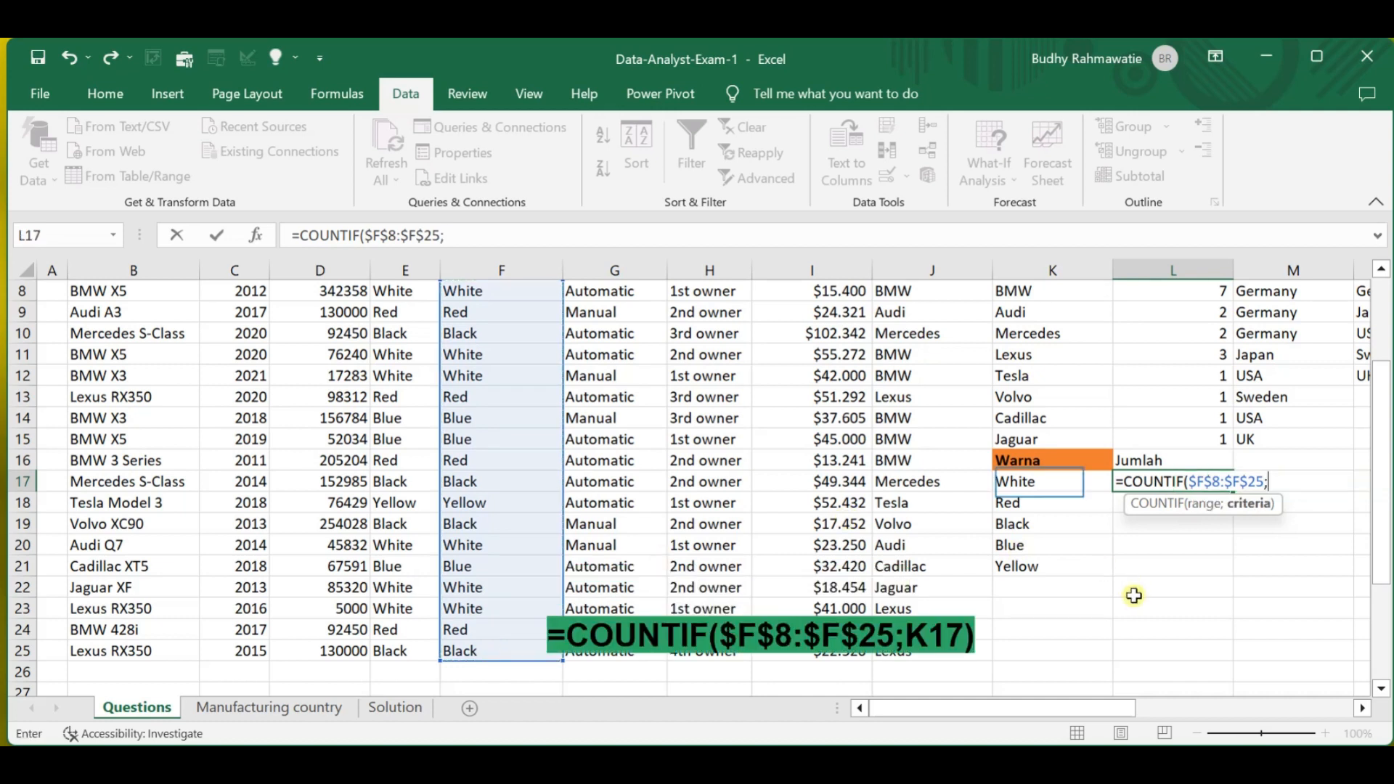
left_click(1039, 482)
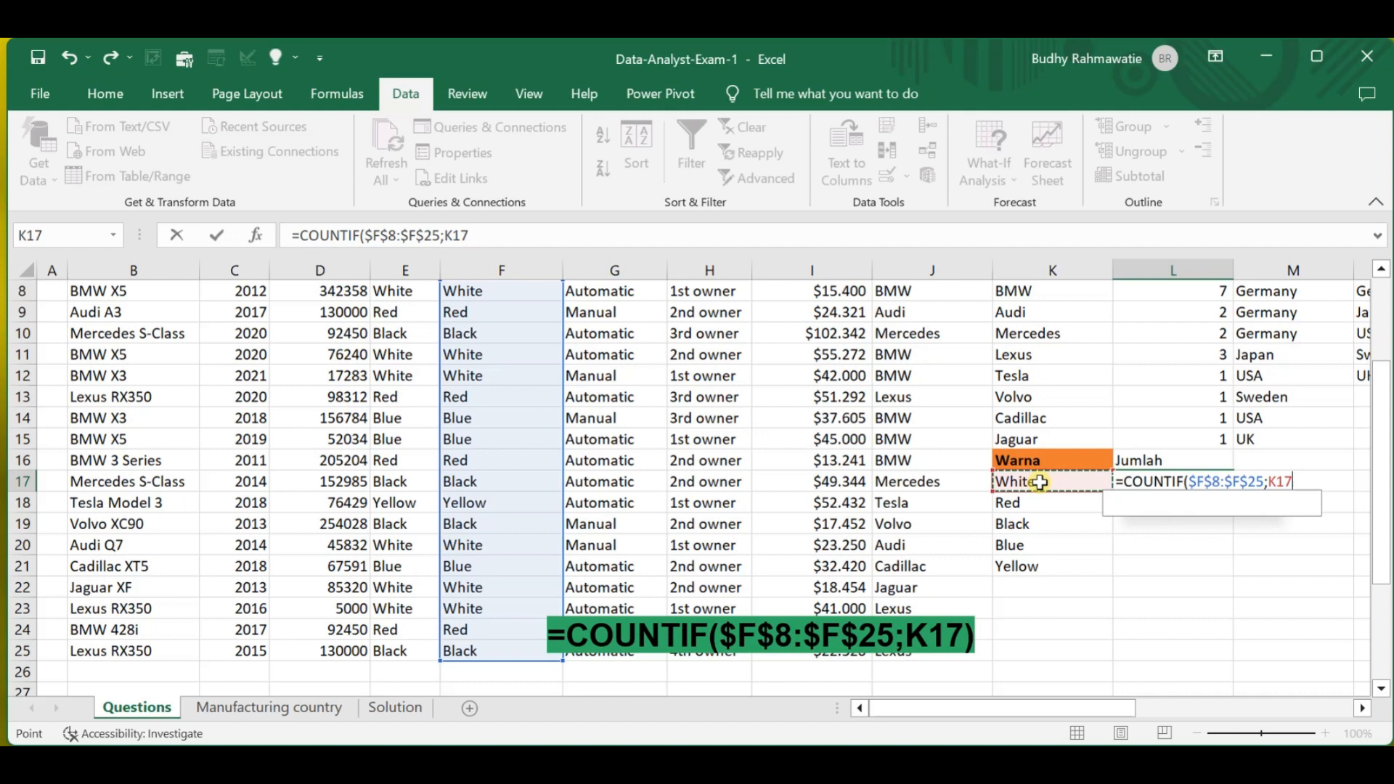
key("Return")
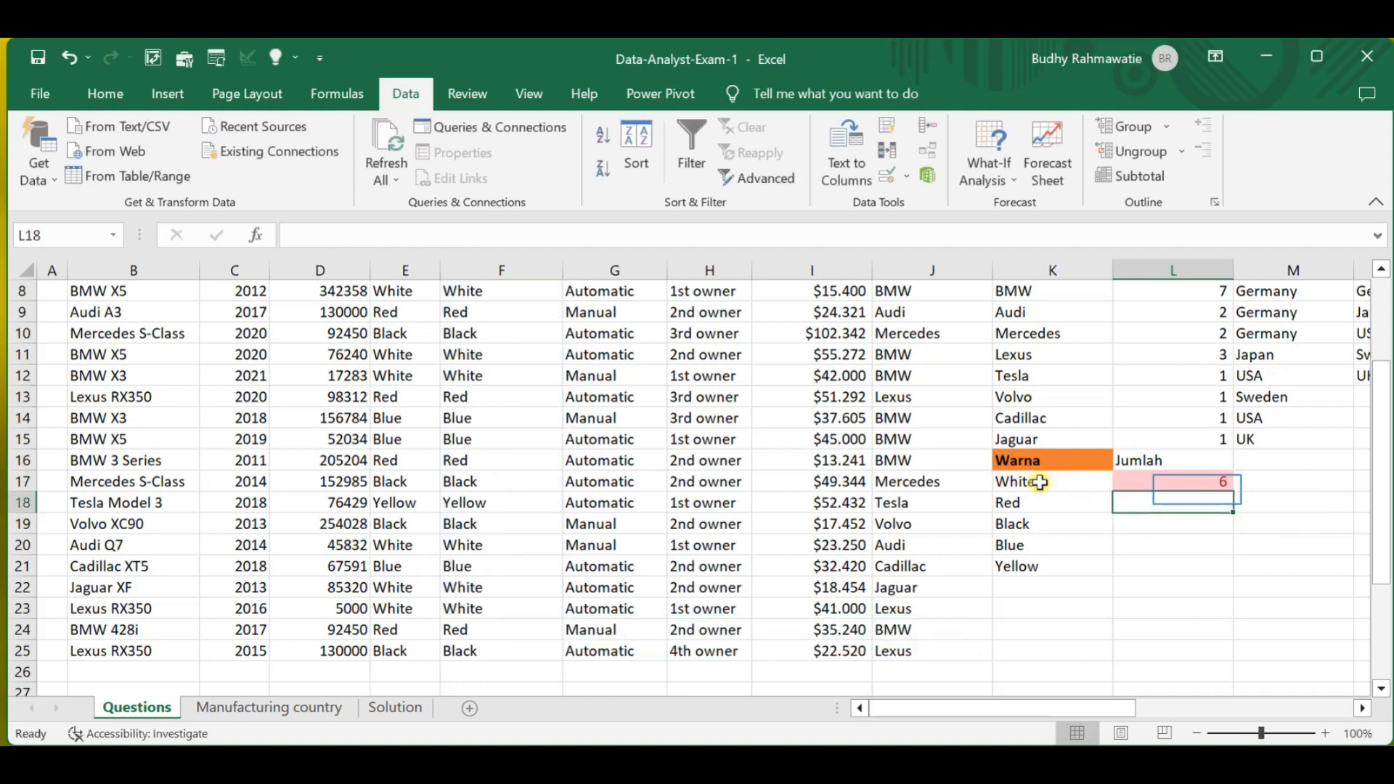
left_click(1197, 482)
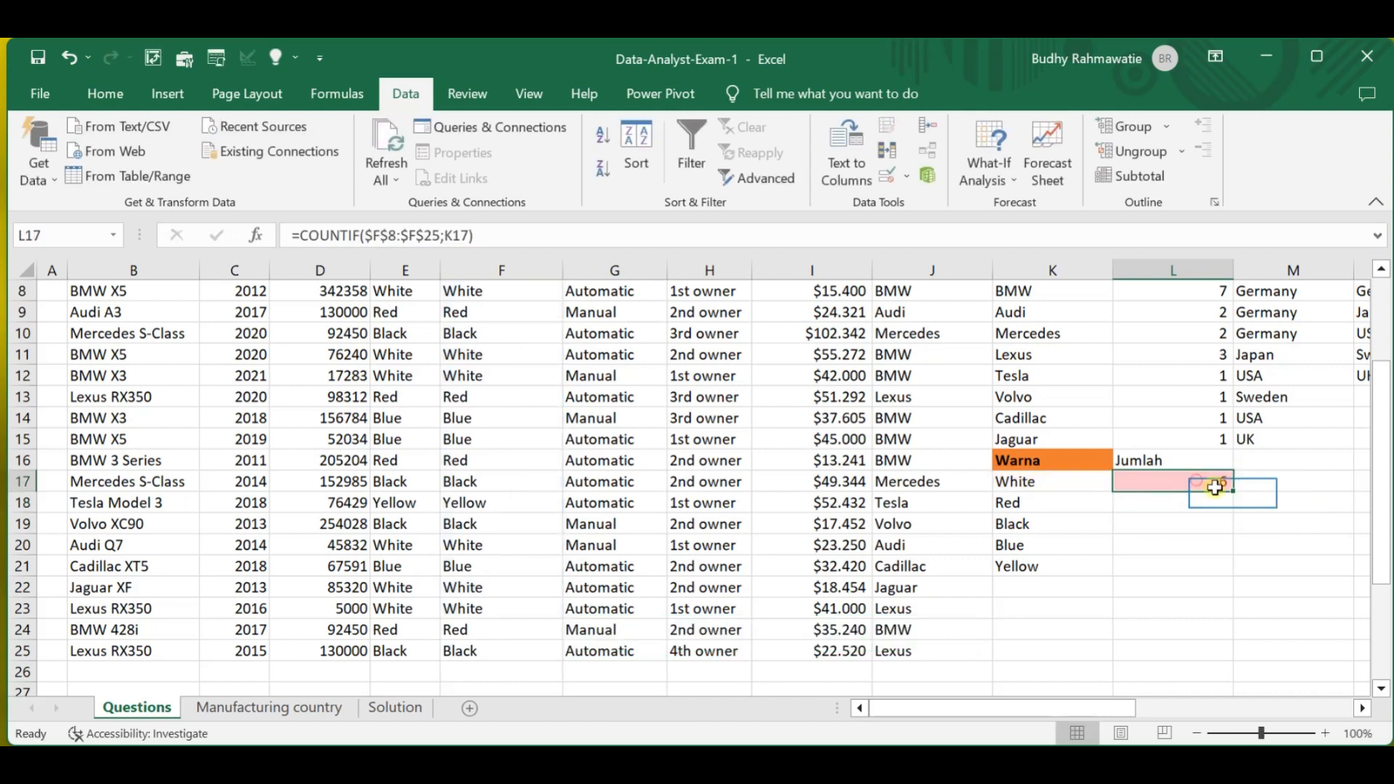
double_click(1233, 493)
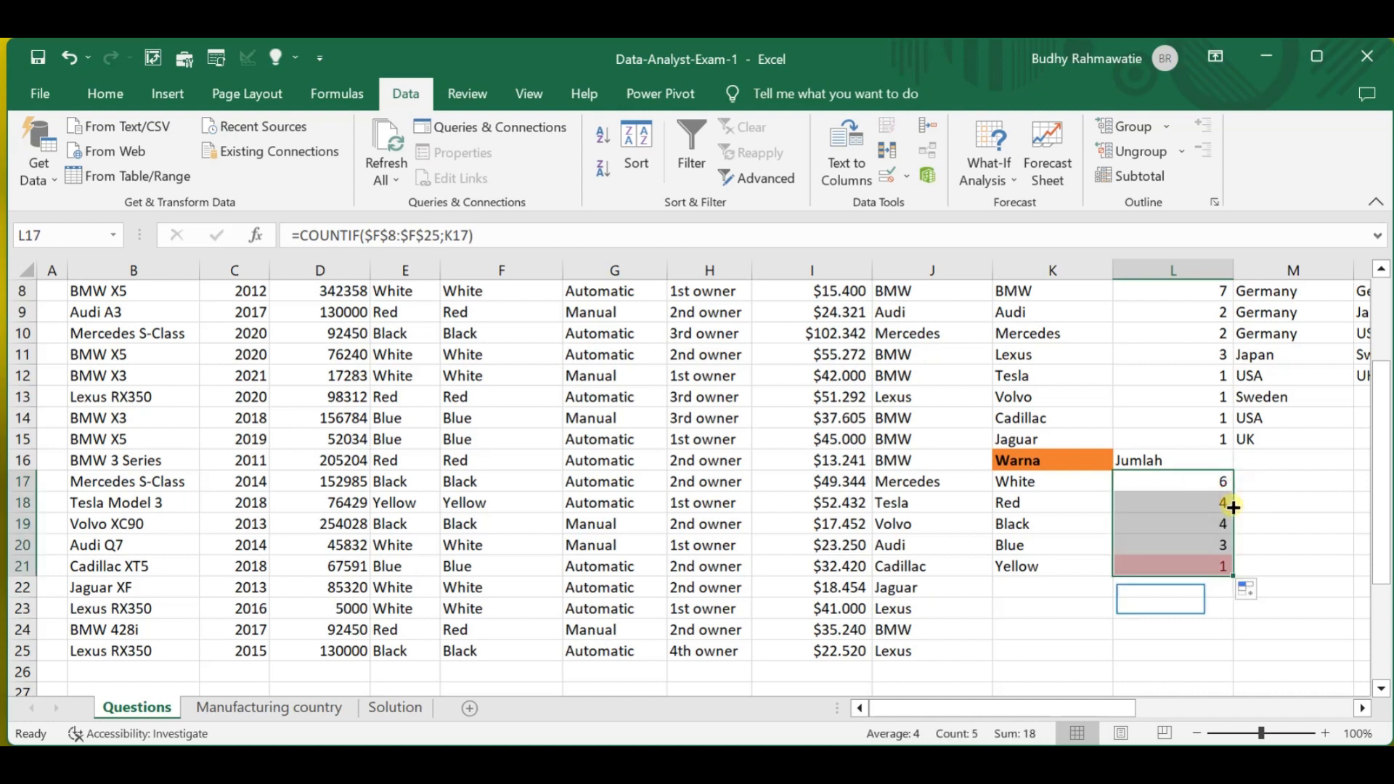
left_click(1178, 598)
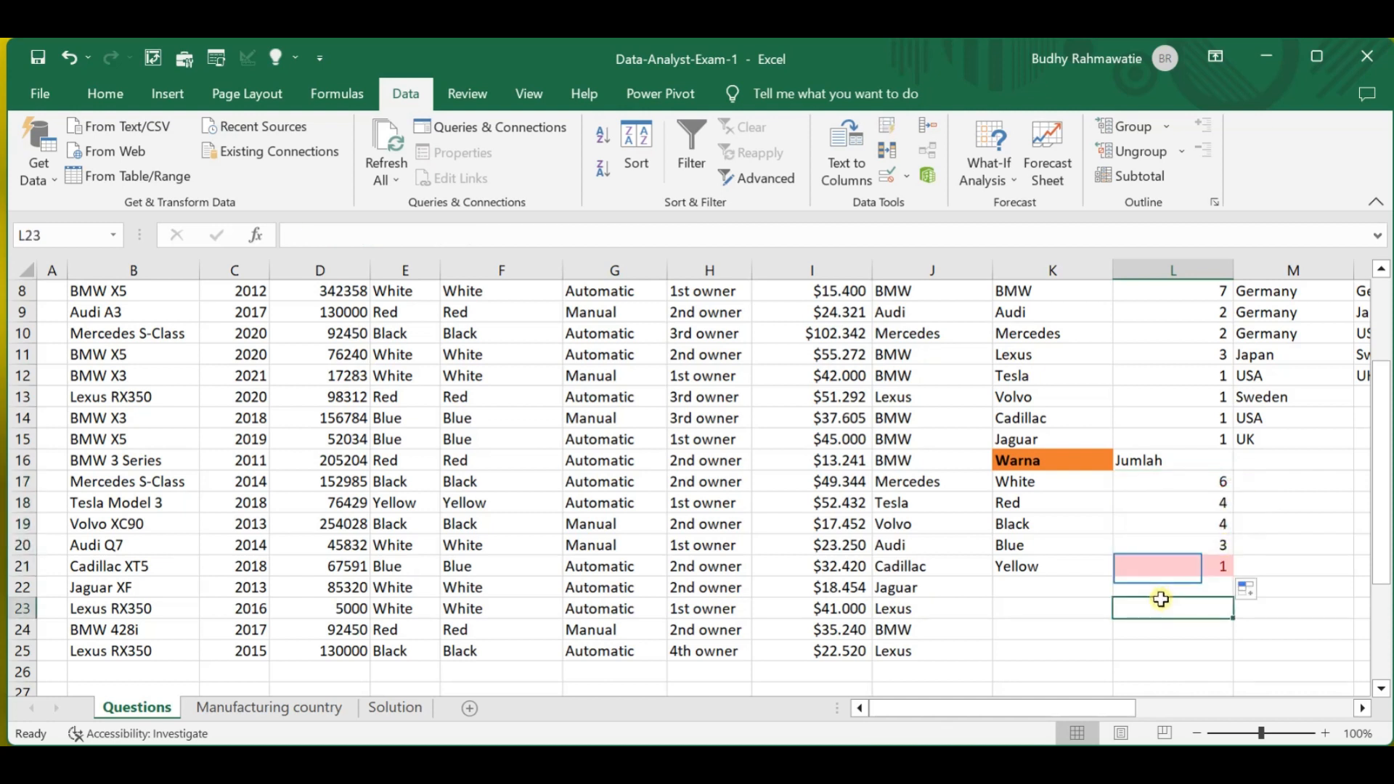
left_click(1158, 567)
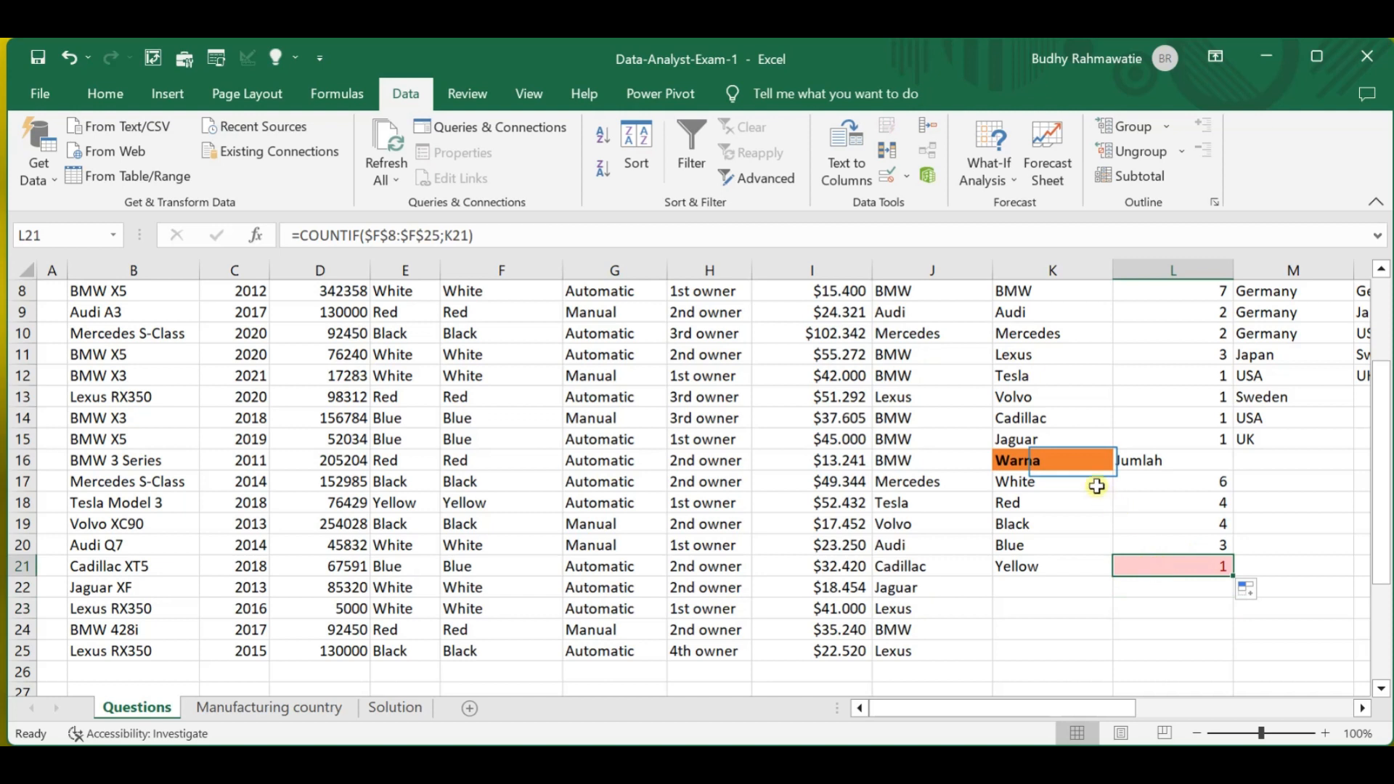
Step: Highlight the lowest count in L16:L21 with a Bottom 10 Items rule set to 1, using Light Red Fill with Dark Red Text
left_click_drag(1073, 461, 1185, 570)
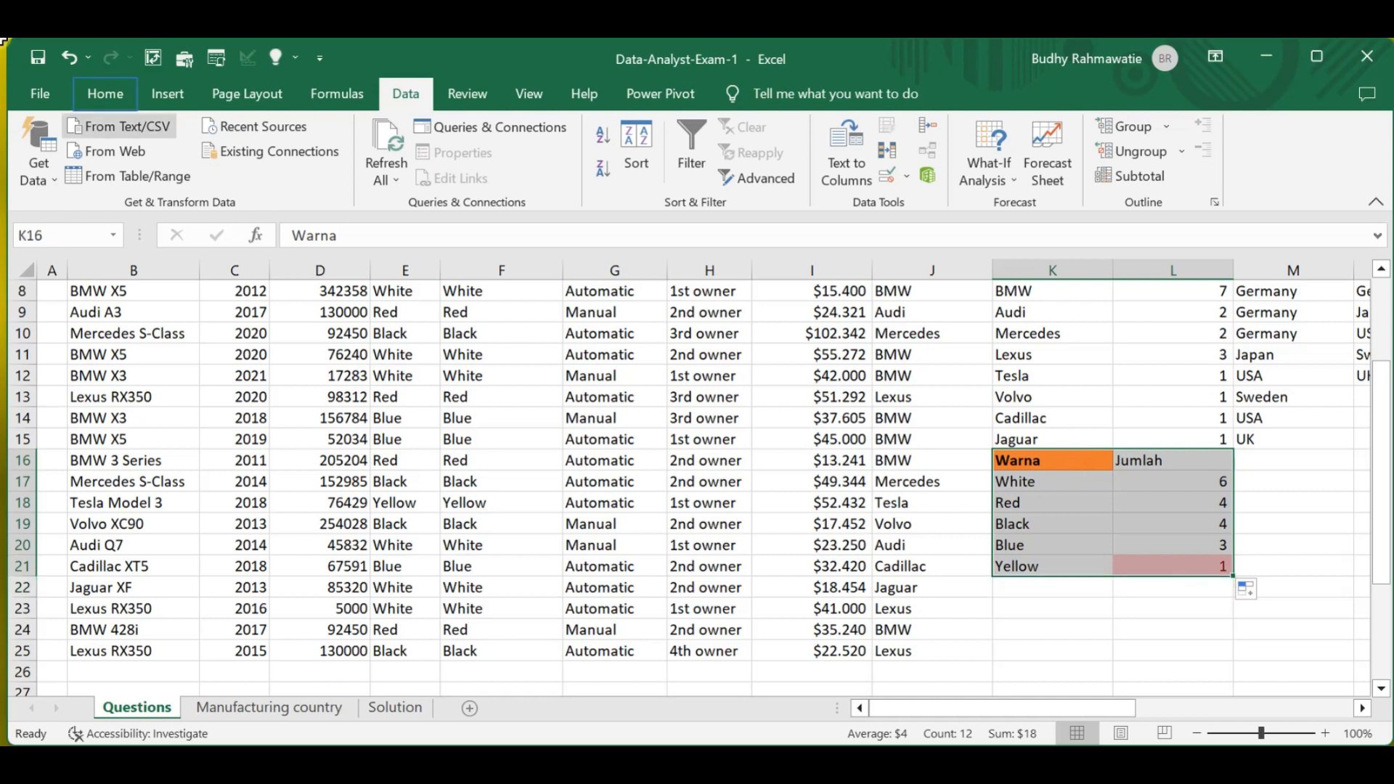
left_click(104, 93)
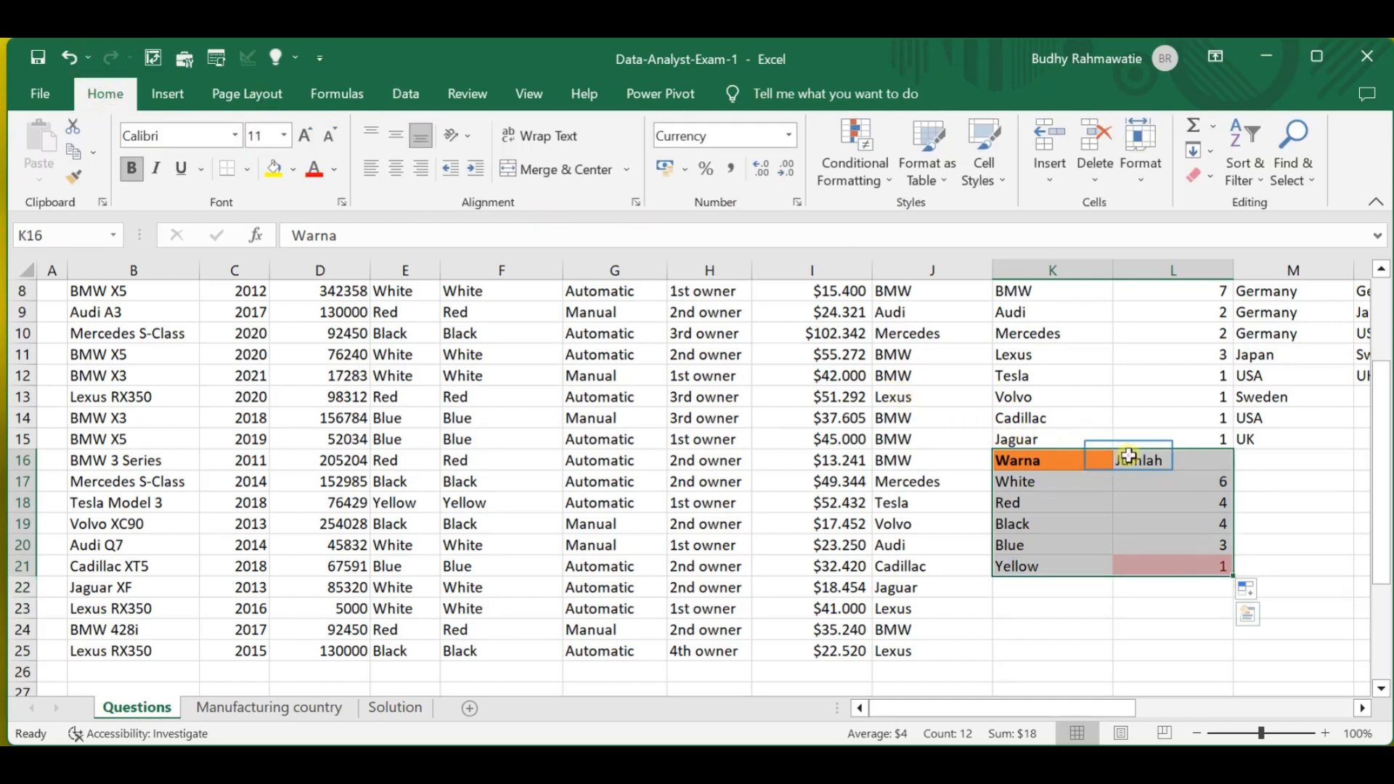
left_click_drag(1129, 459, 1145, 561)
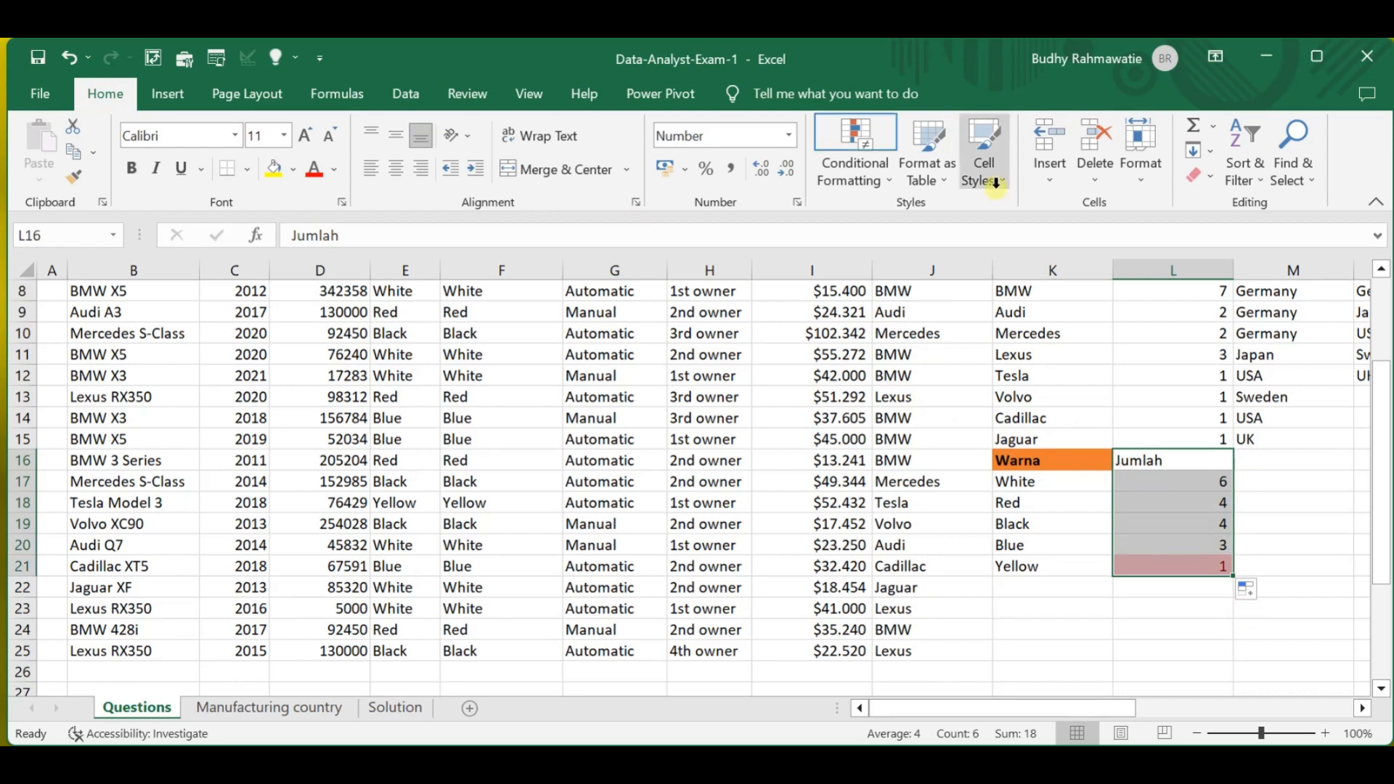
left_click(864, 145)
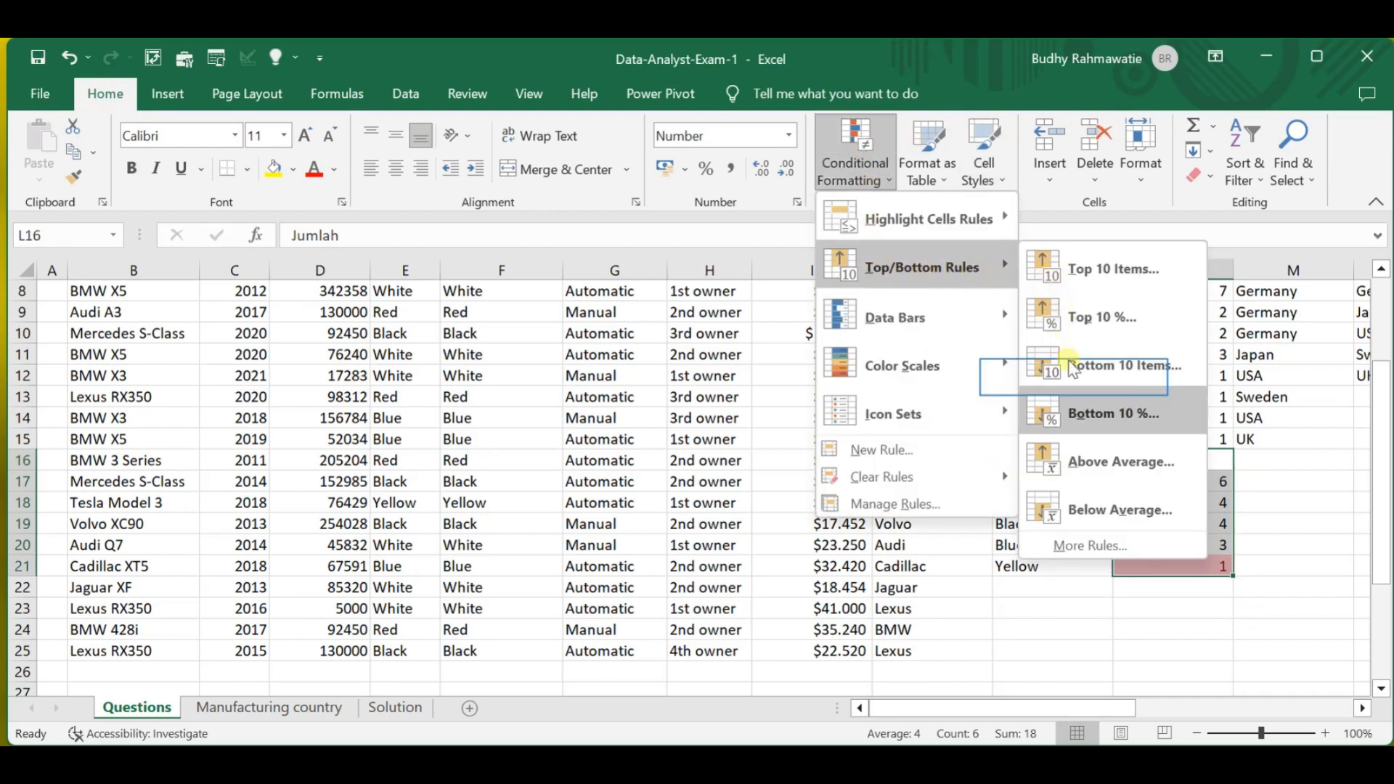
left_click(1076, 387)
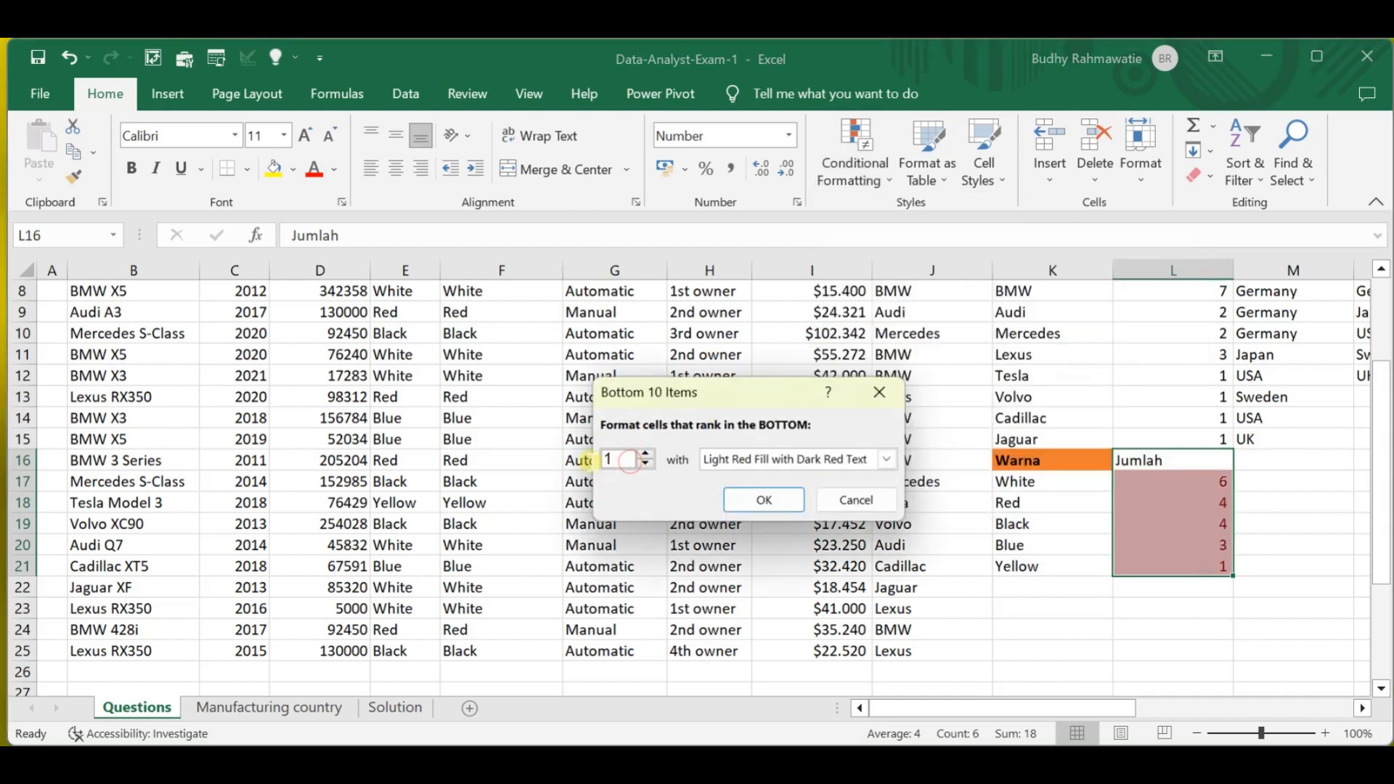
type("1")
left_click(786, 502)
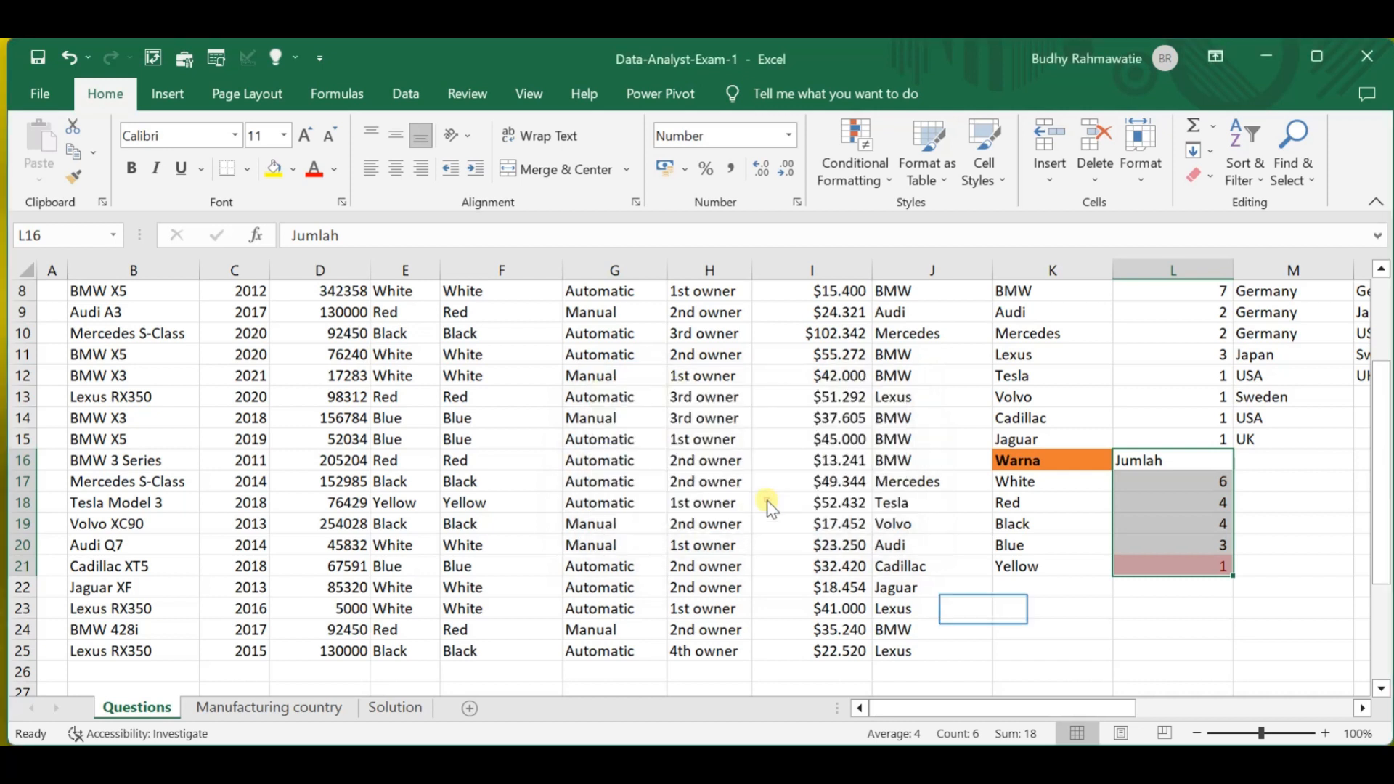
left_click(983, 608)
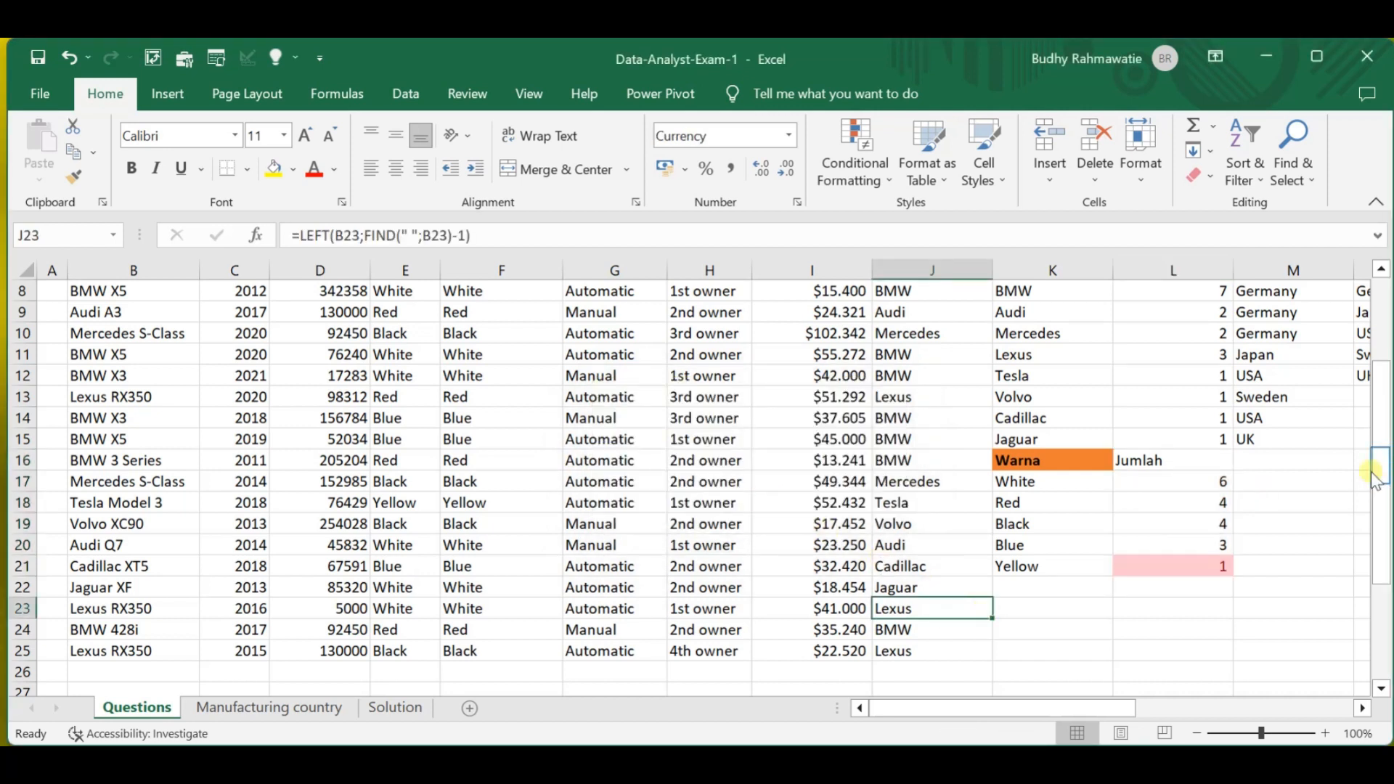
left_click_drag(1382, 472, 1370, 361)
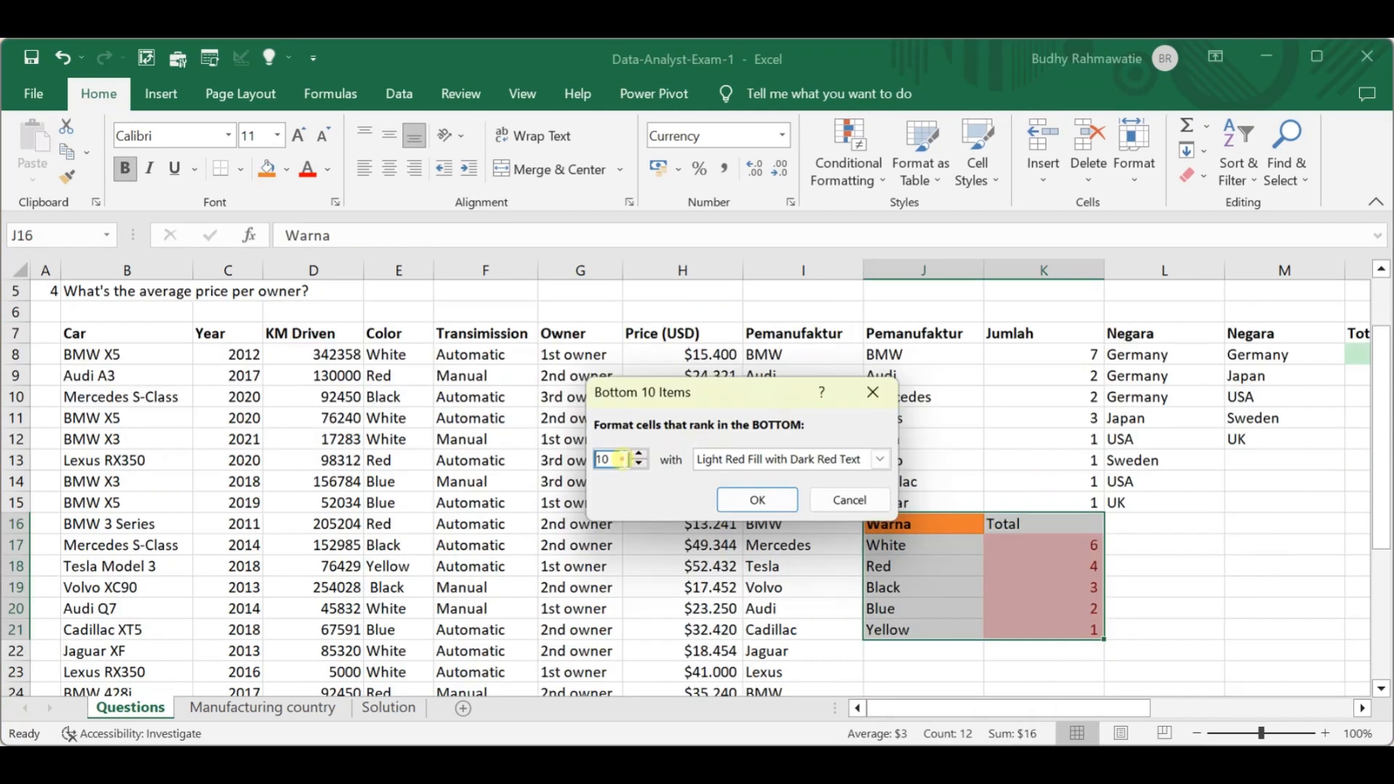
Step: Limit the Bottom 10 Items rule for J16:K21 to 1 item and apply it with Light Red Fill with Dark Red Text
type("1")
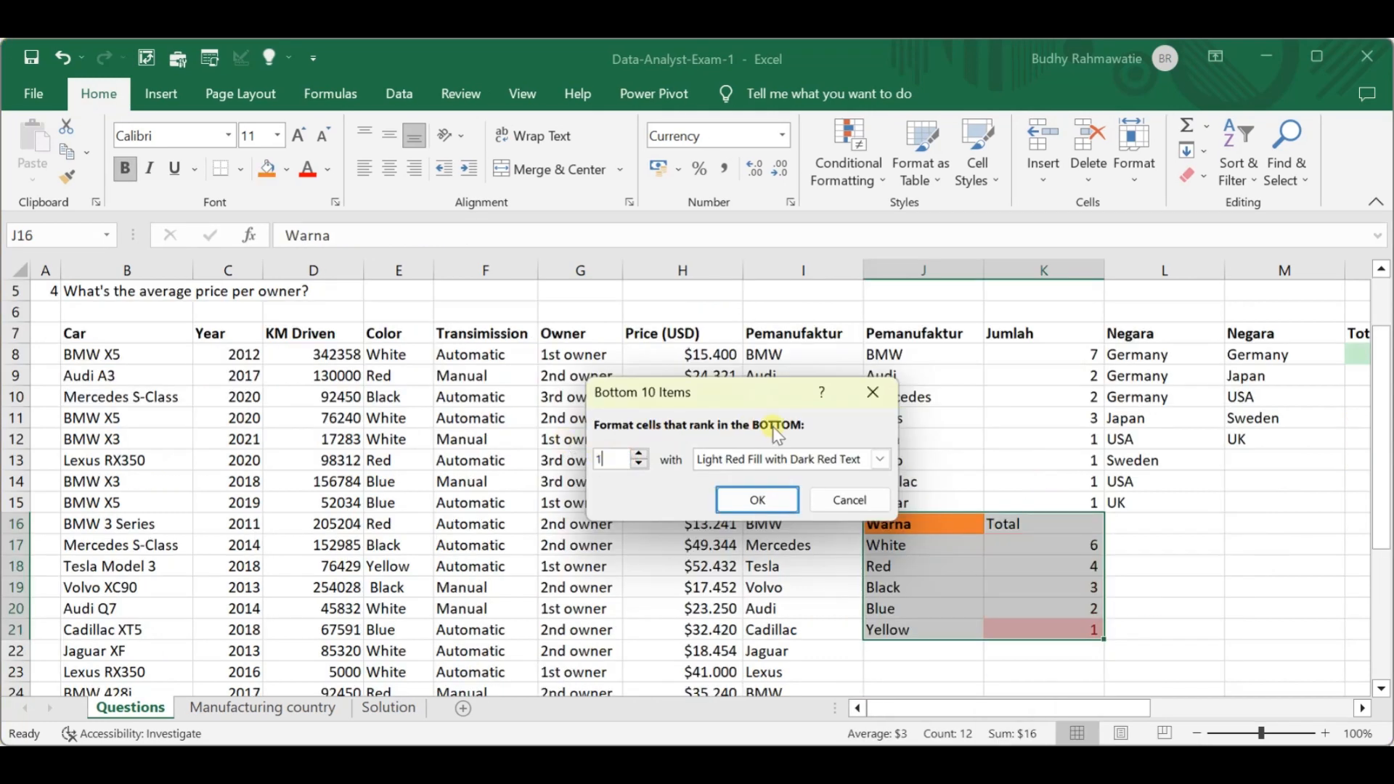
left_click(774, 501)
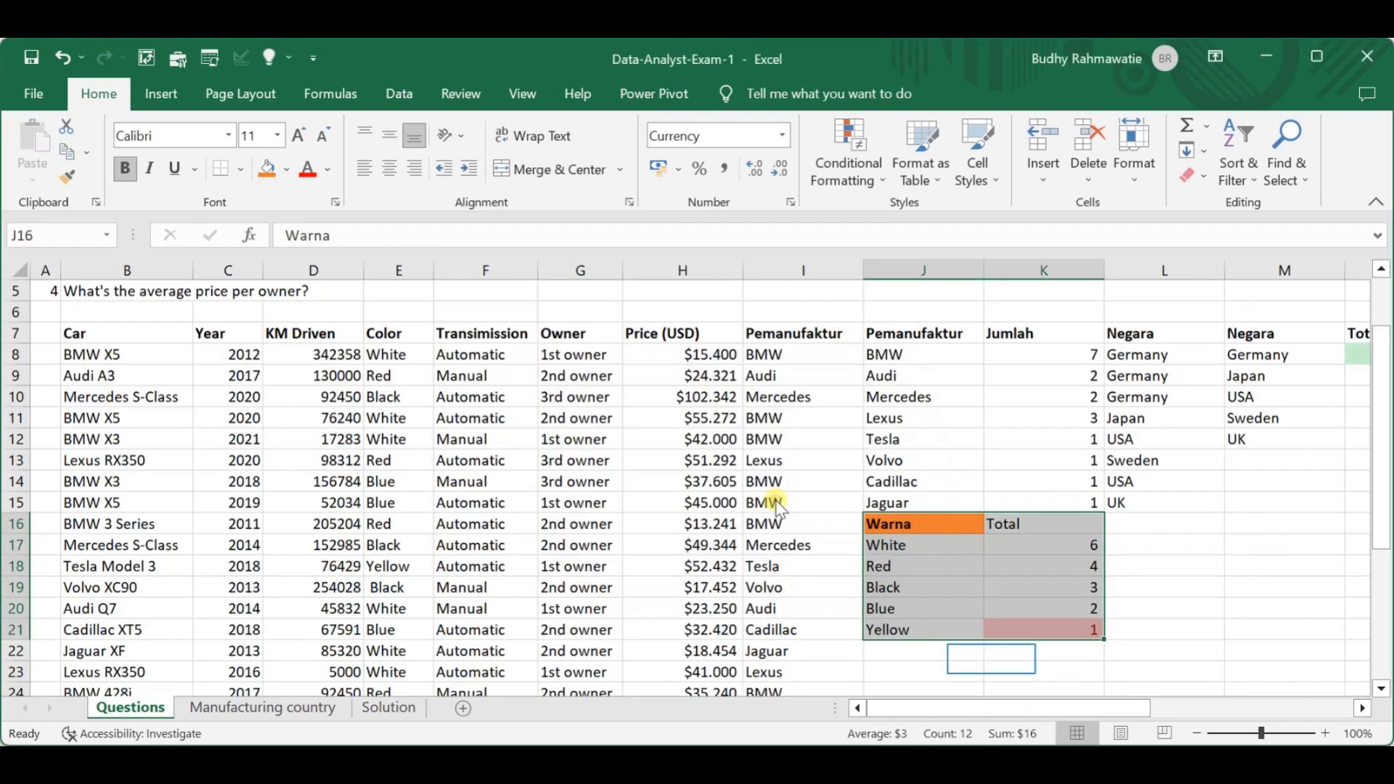
left_click(977, 651)
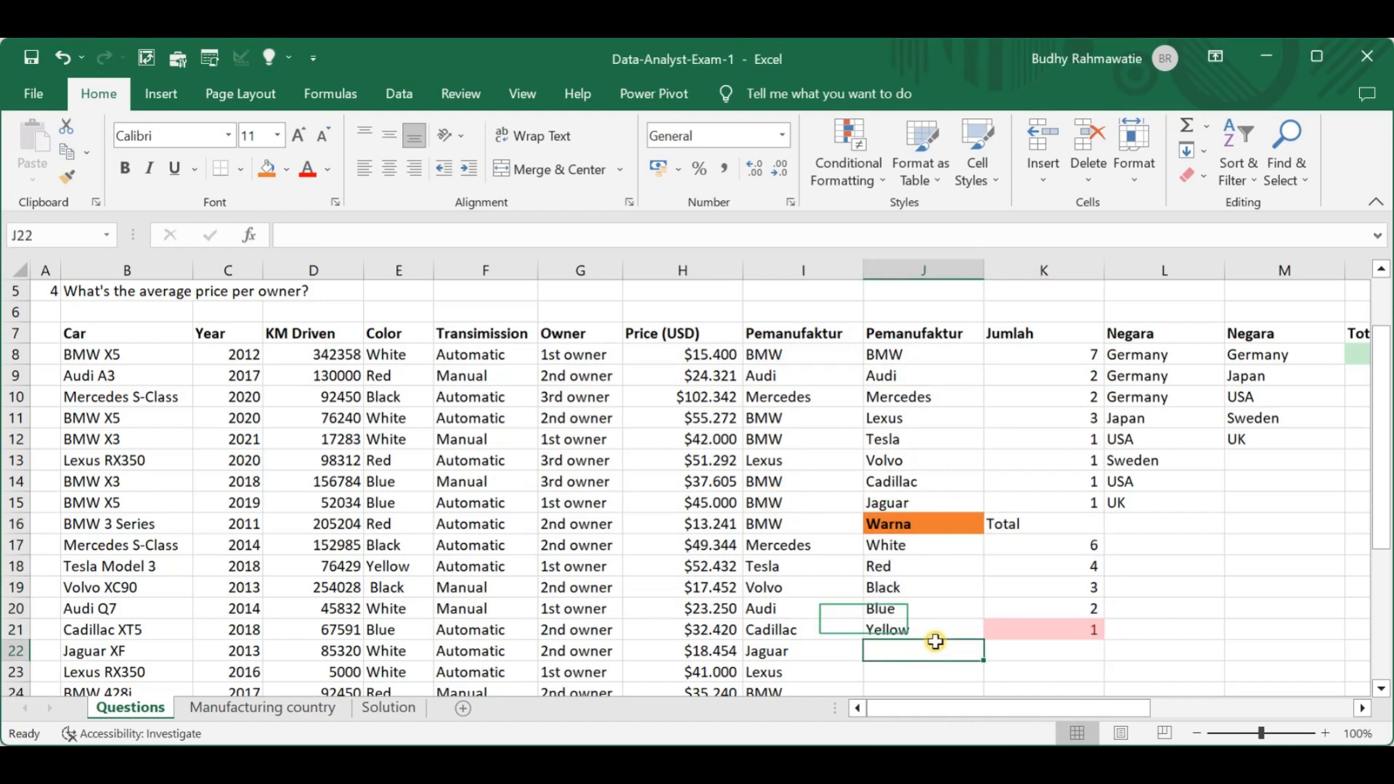
Step: Read the exam questions in rows 2 to 5 and look over the tables beneath them
key("ctrl+Up")
key("ctrl+Up")
key("ctrl+Up")
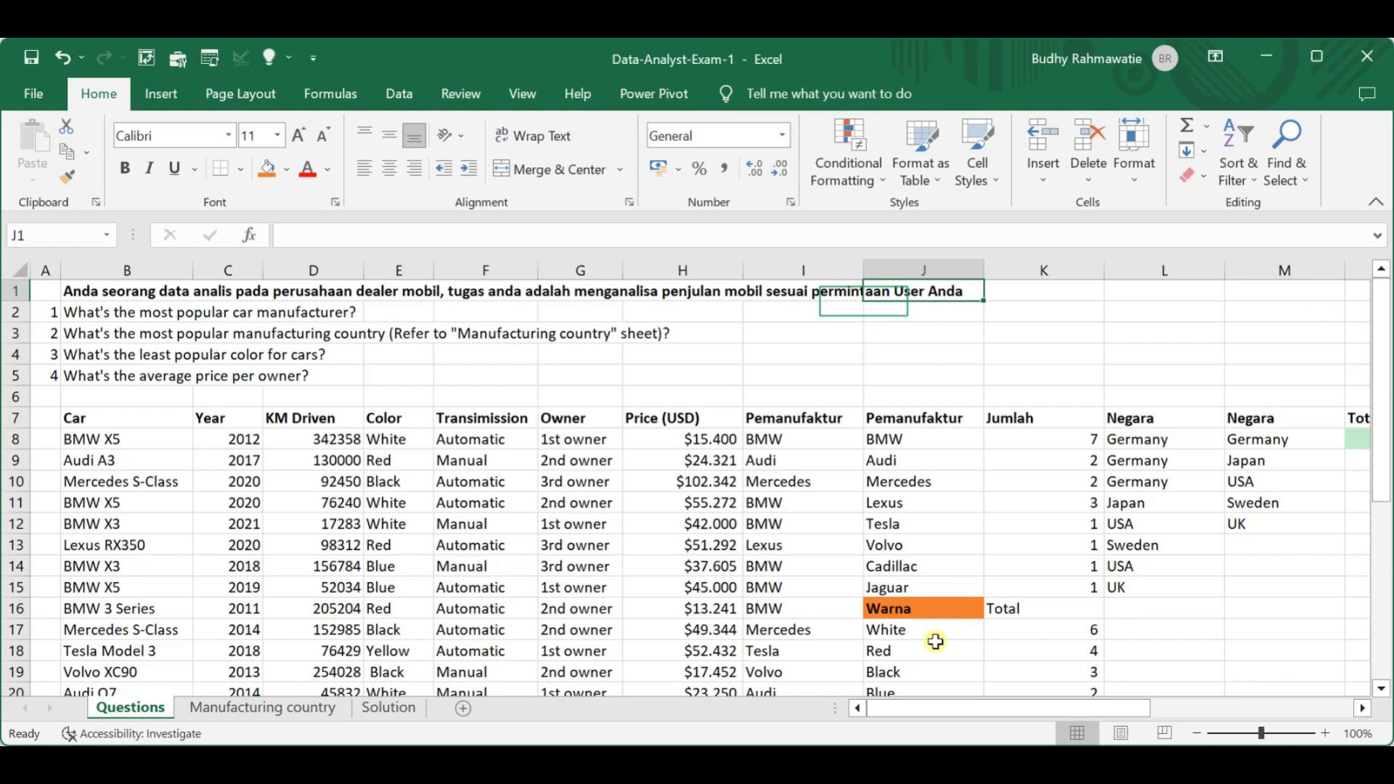
key("Down")
key("Down")
key("Down")
key("Down")
key("Down")
key("Down")
key("Down")
key("Down")
key("Down")
key("Down")
key("Down")
key("Down")
key("Down")
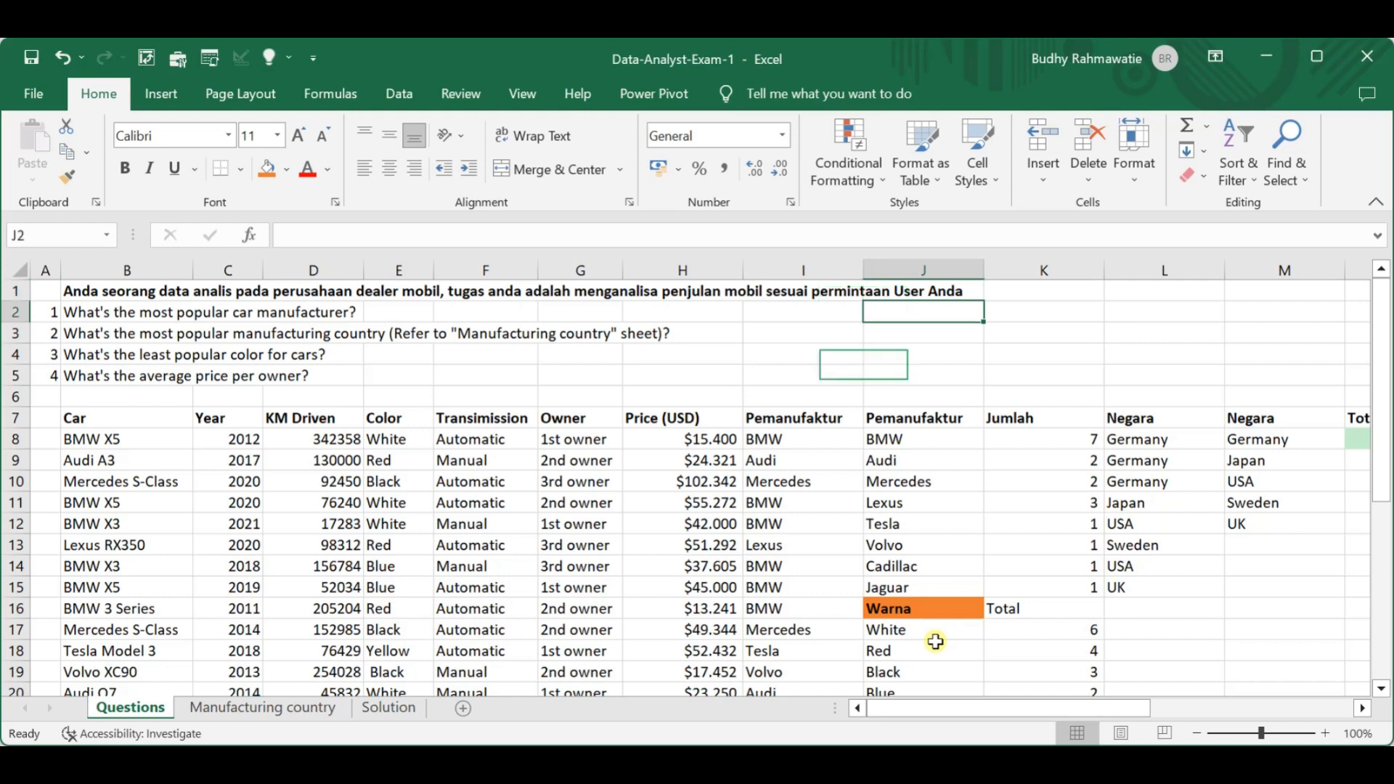
key("Down")
key("Down")
key("Down")
key("Down")
key("Down")
key("Down")
key("Down")
key("Down")
key("Down")
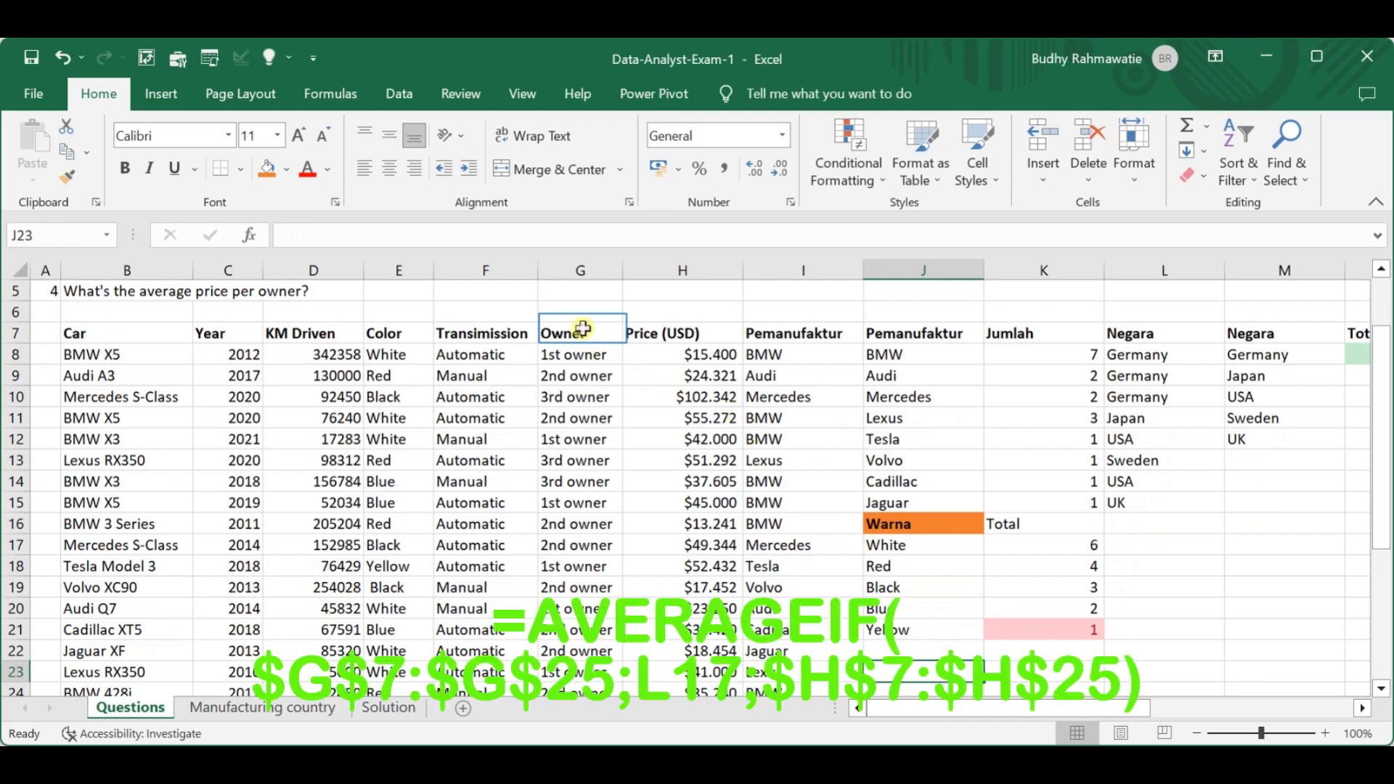
Step: Copy the Owner column G7:G25, including its header, and paste it starting at L16
left_click_drag(581, 328, 564, 669)
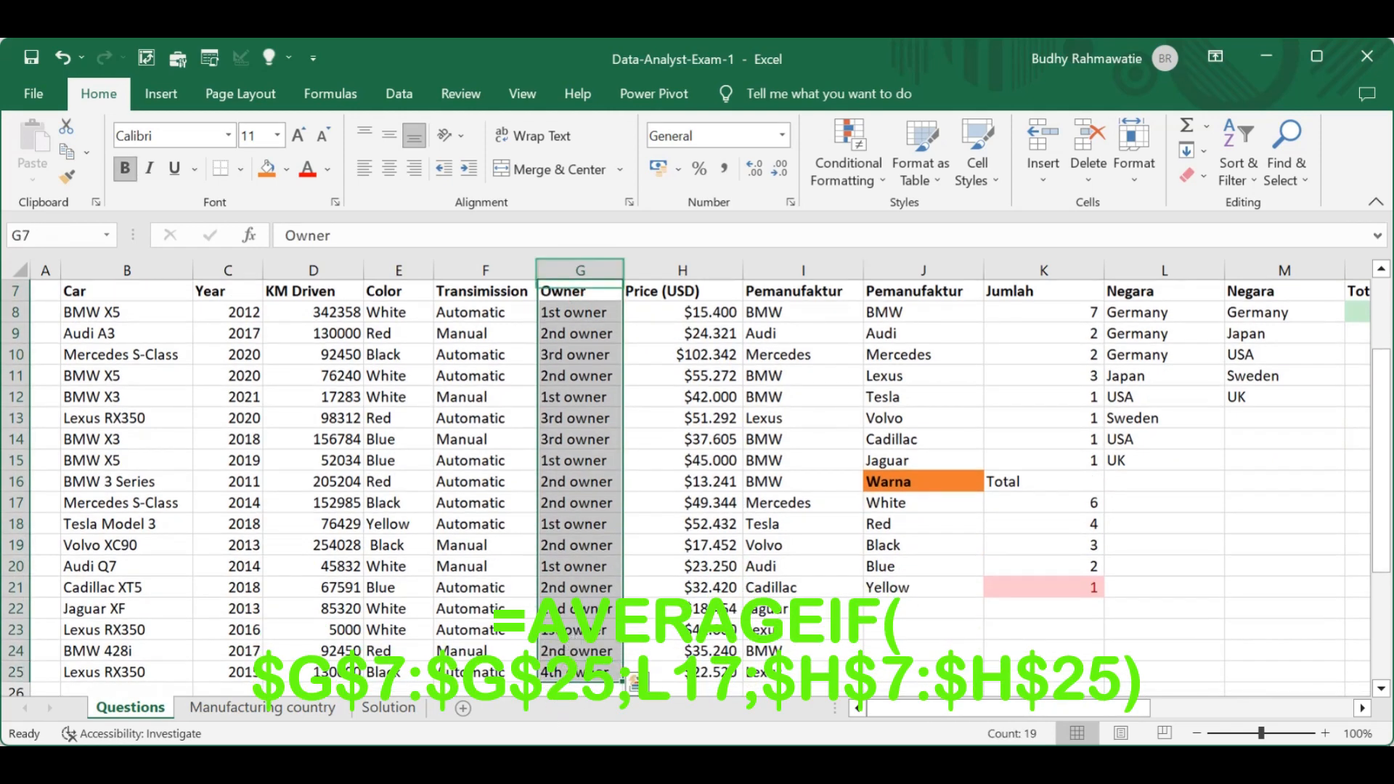
key("ctrl+c")
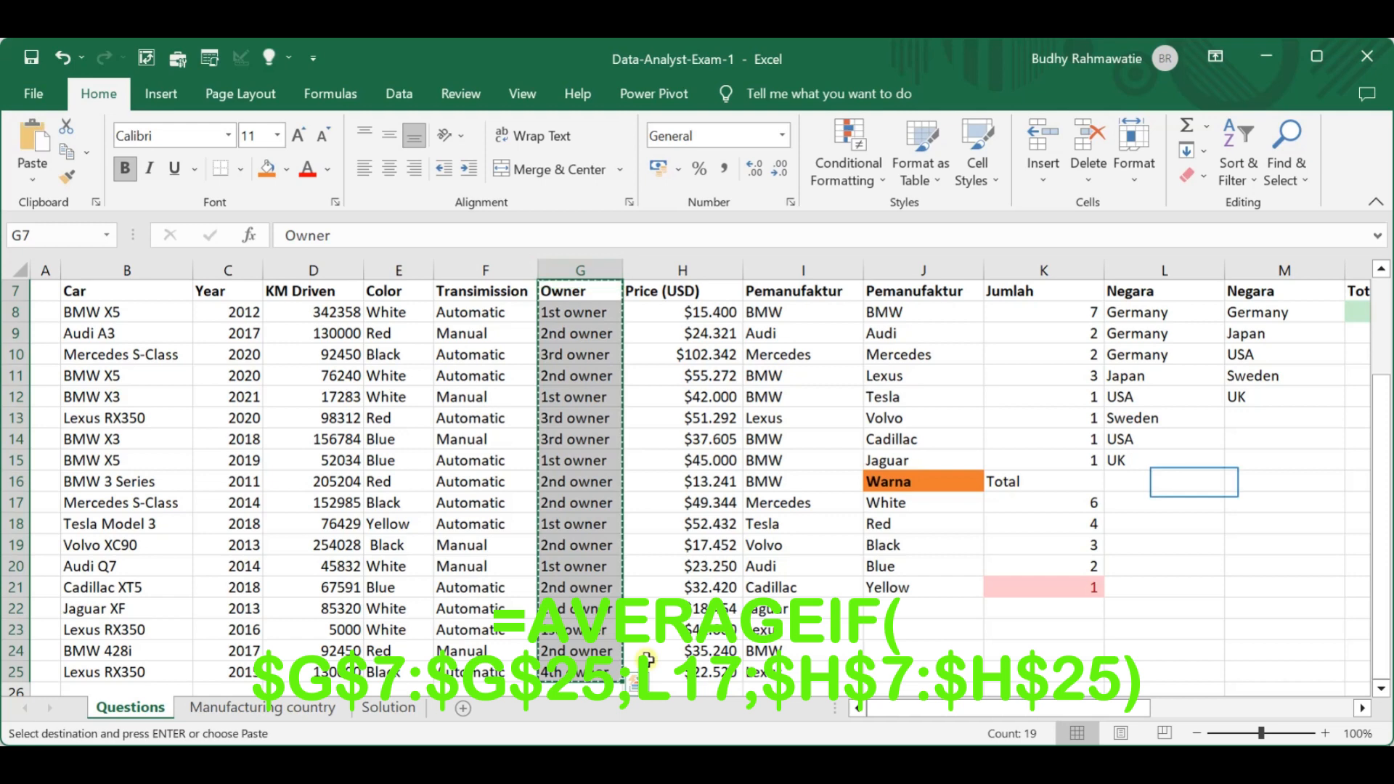
left_click(1194, 482)
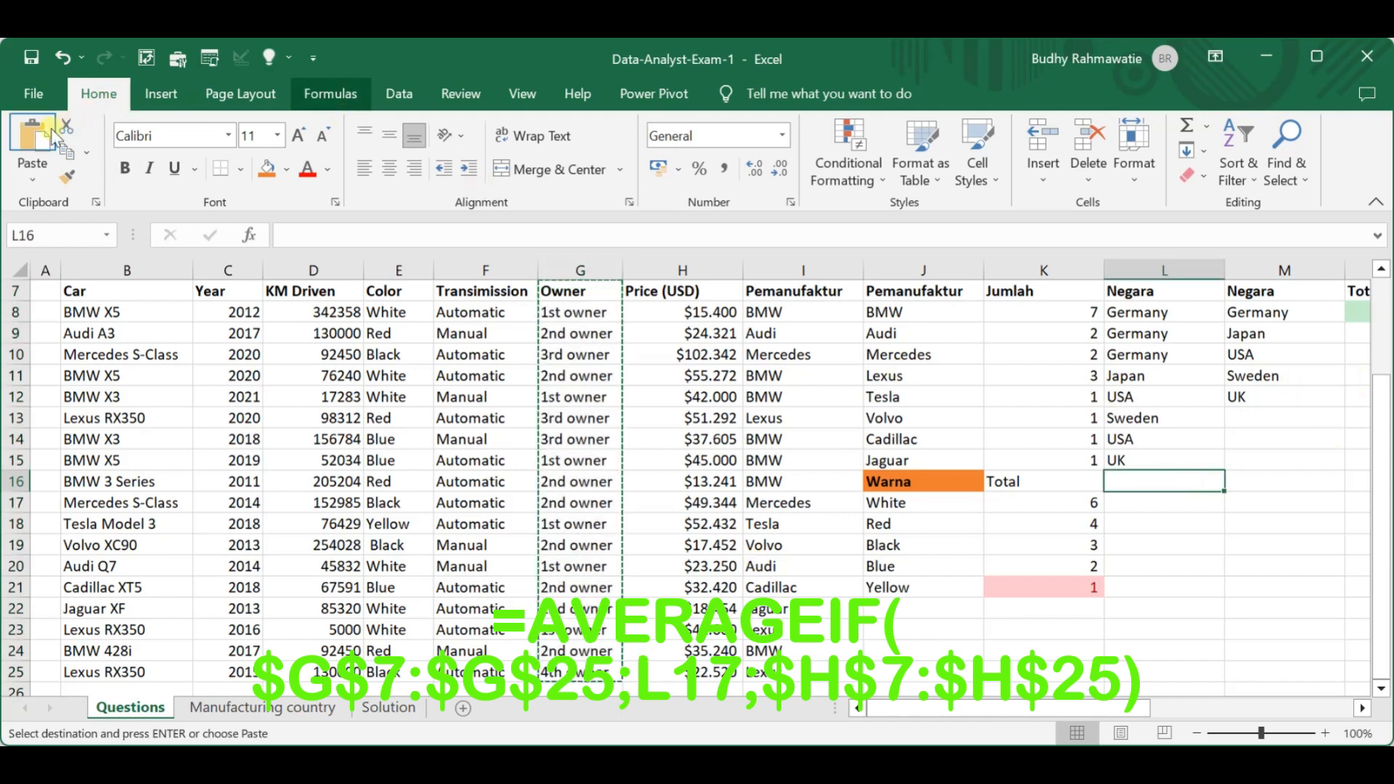
left_click(39, 136)
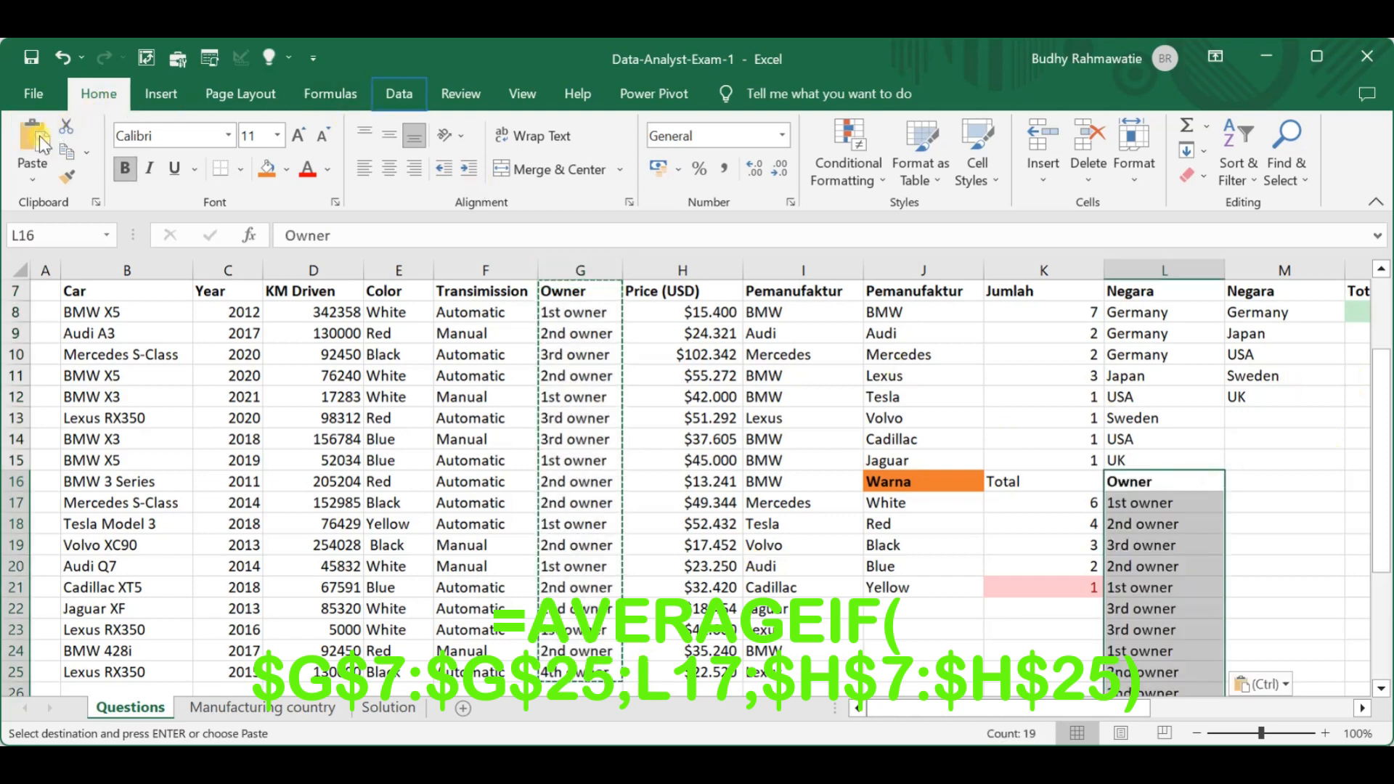
Step: Remove the duplicates from the pasted Owner list, continuing with the current selection only and treating the first row as a header
left_click(411, 94)
left_click(880, 151)
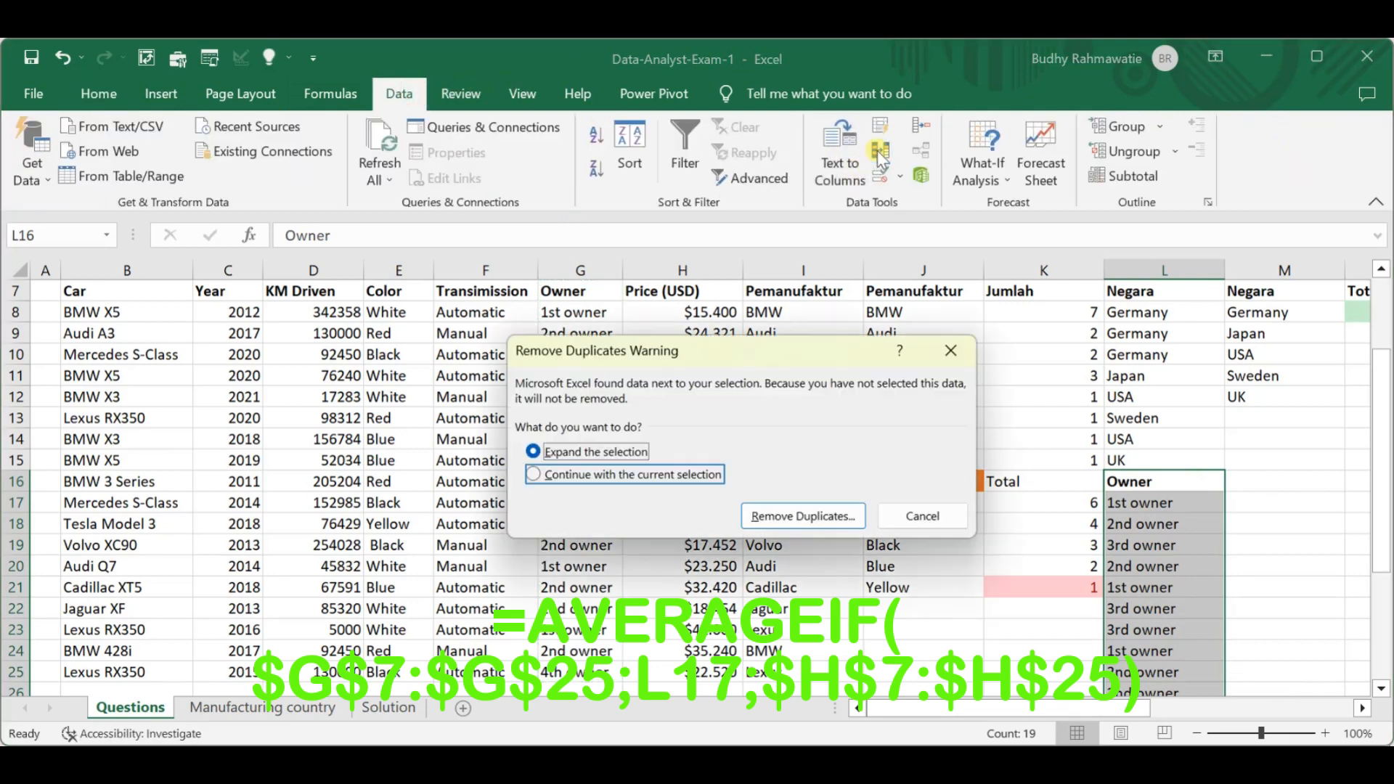
left_click(694, 476)
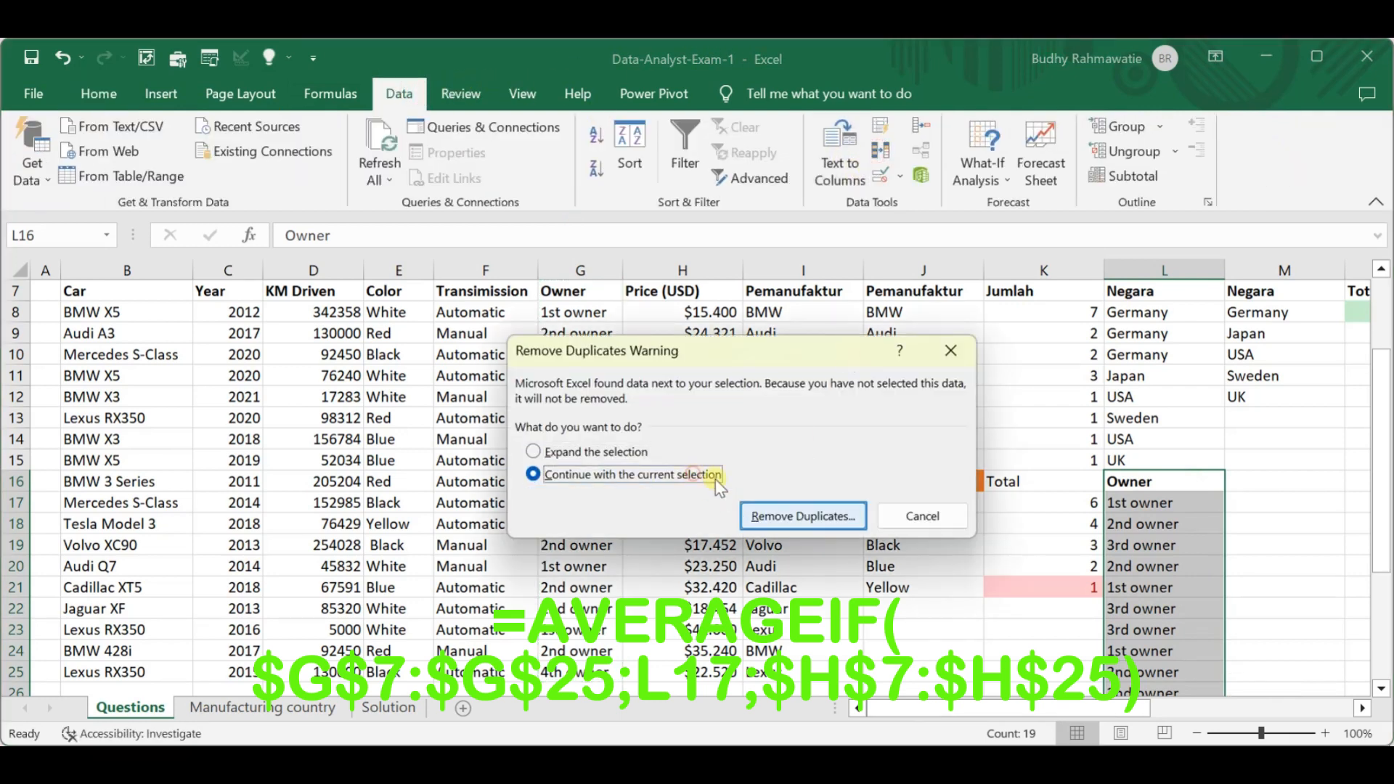
left_click(775, 515)
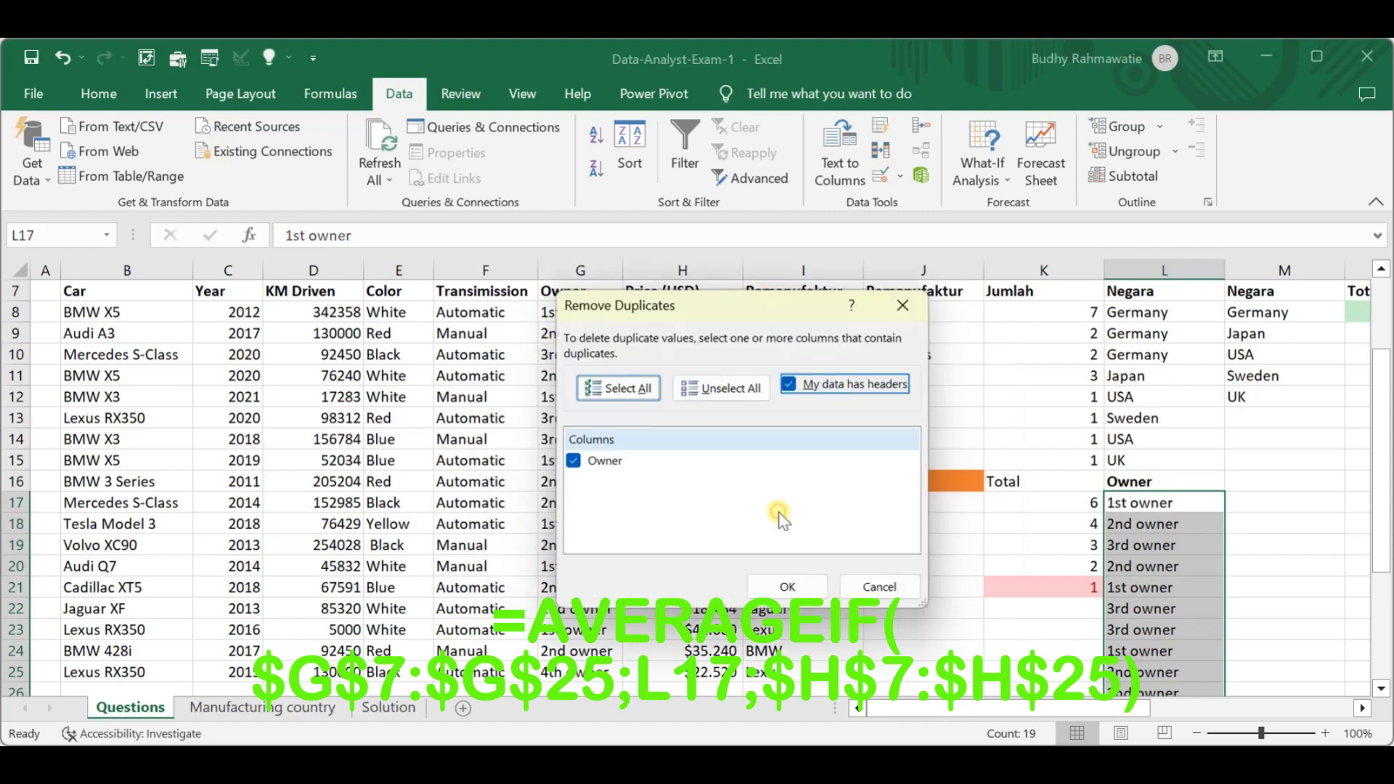
left_click(855, 388)
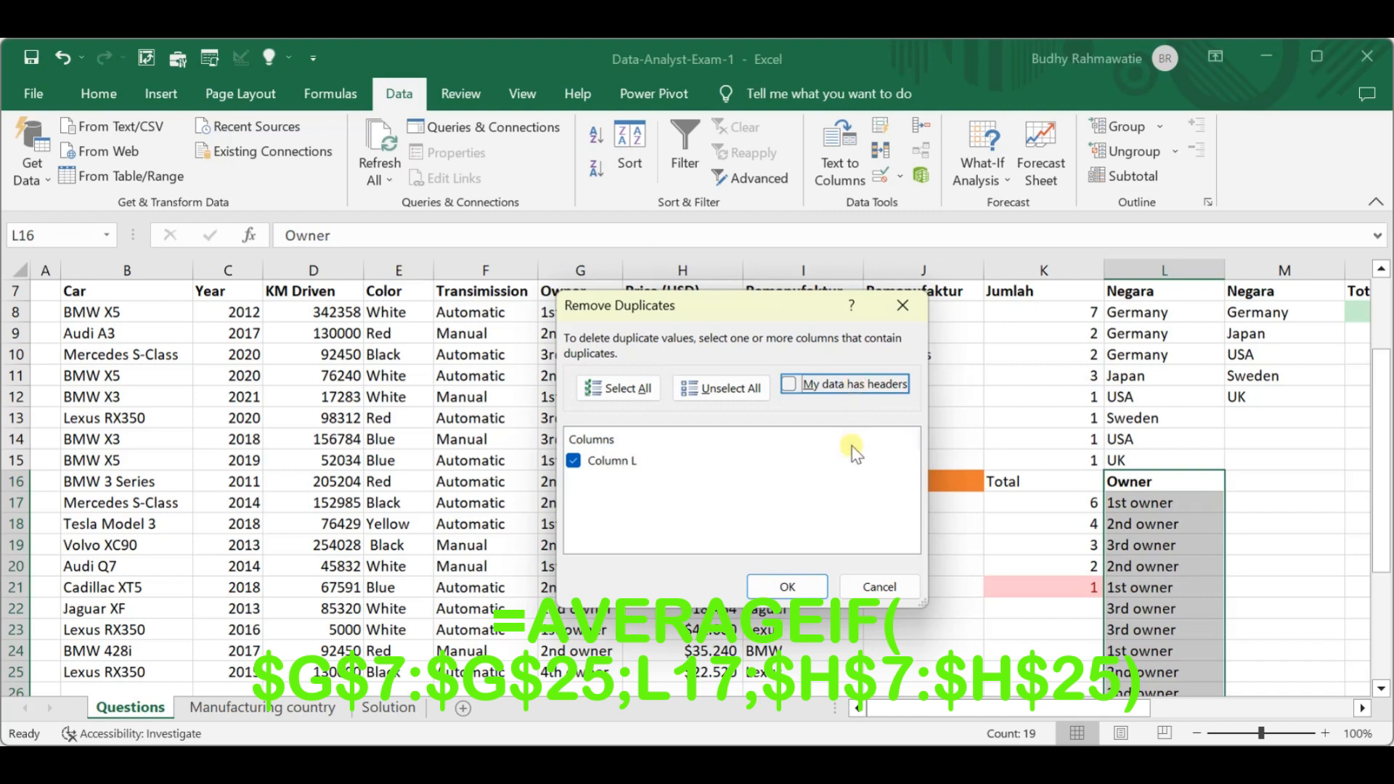
left_click(842, 384)
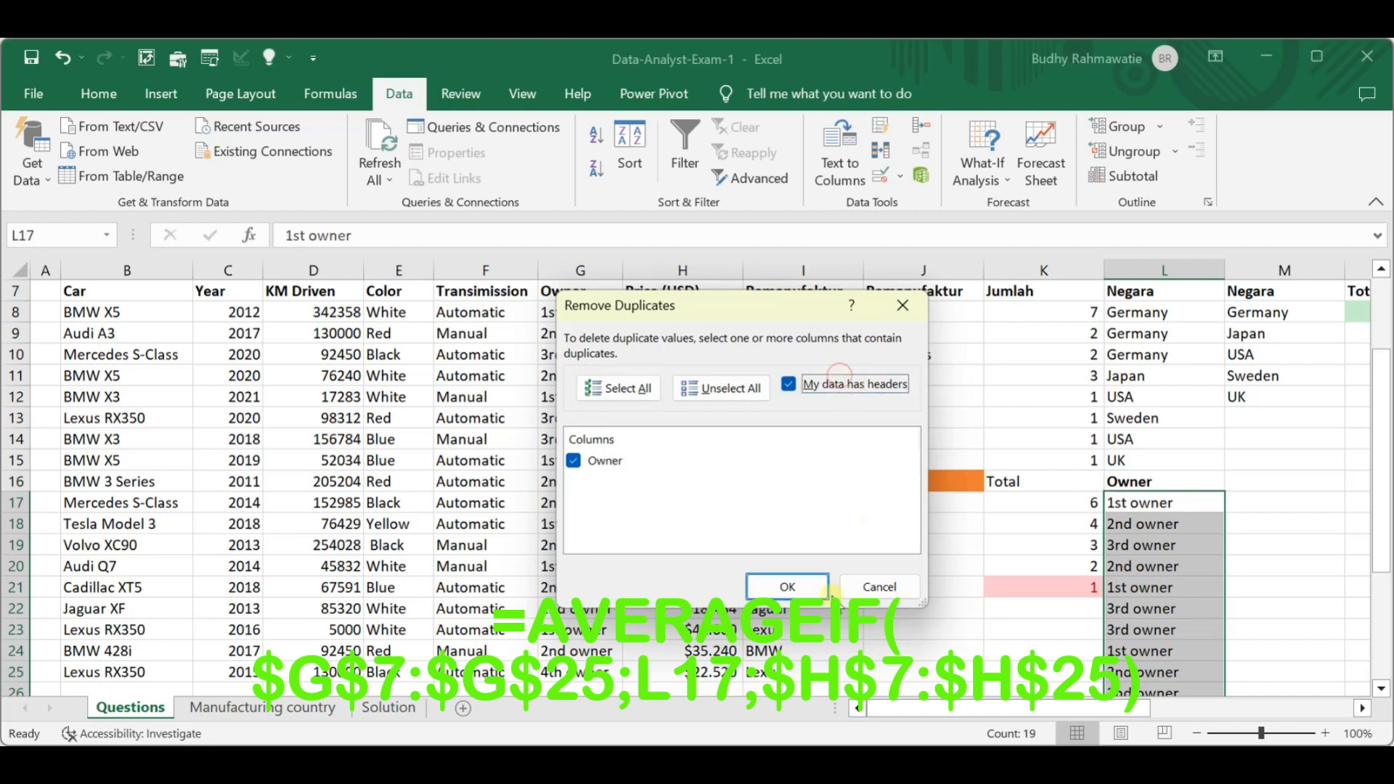
left_click(798, 588)
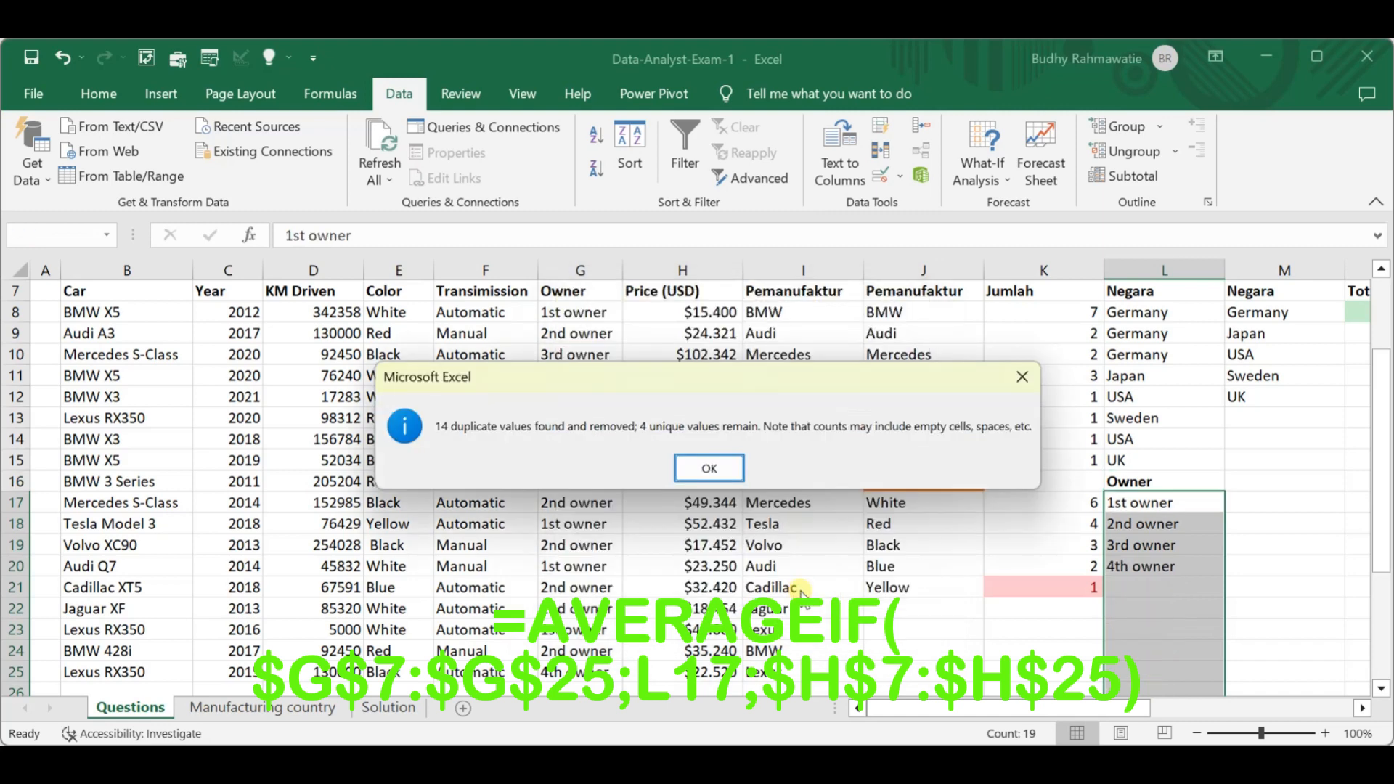
left_click(696, 470)
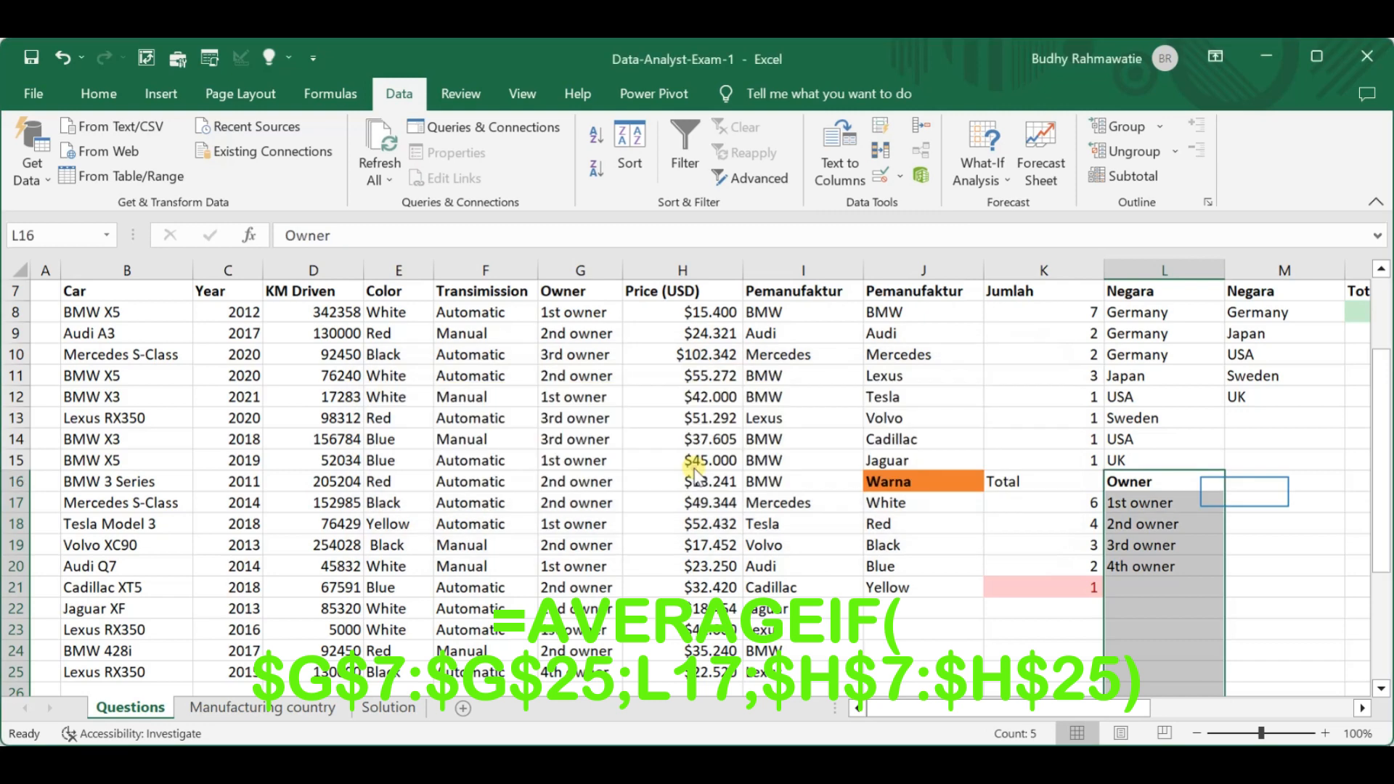
Step: Enter the header Average in M16 beside the Owner header
left_click(1241, 484)
type("Av")
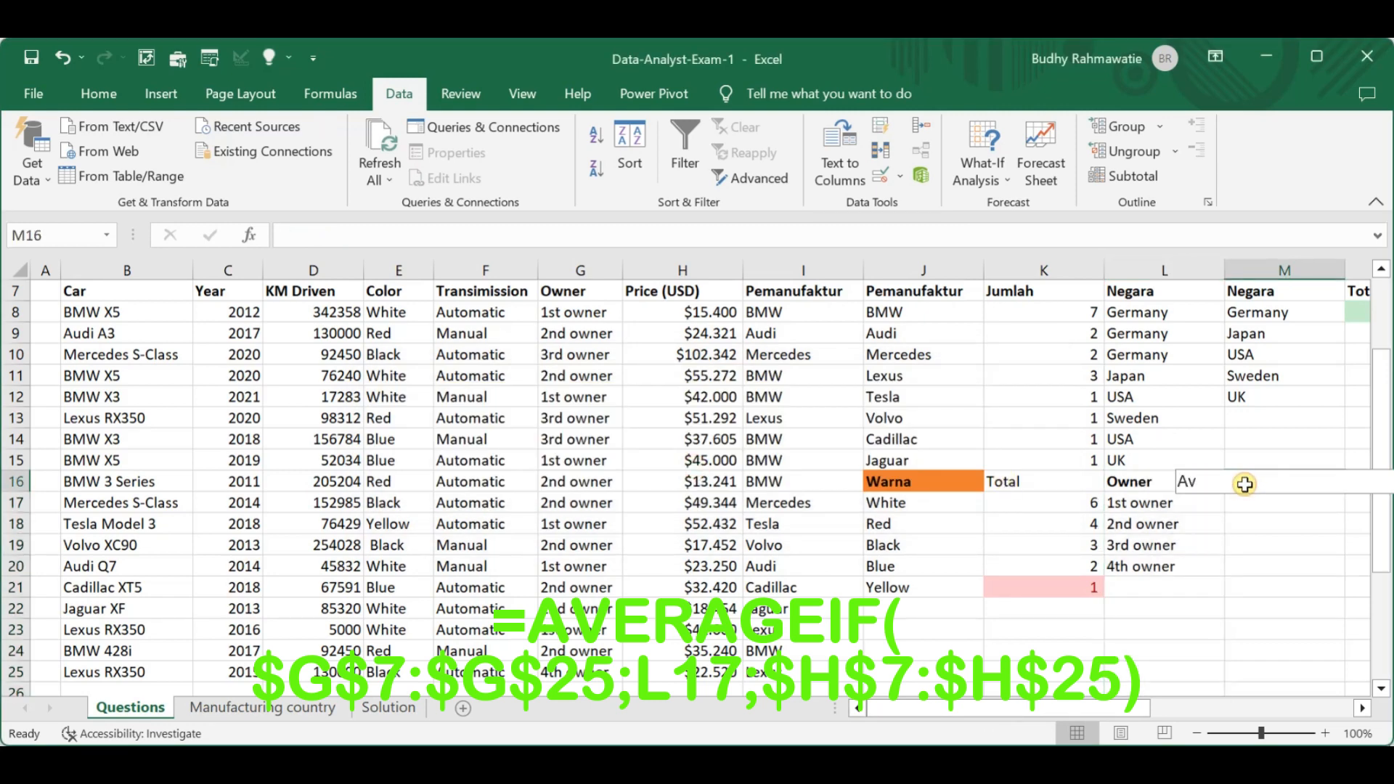
type("erage")
key("Return")
left_click(1243, 485)
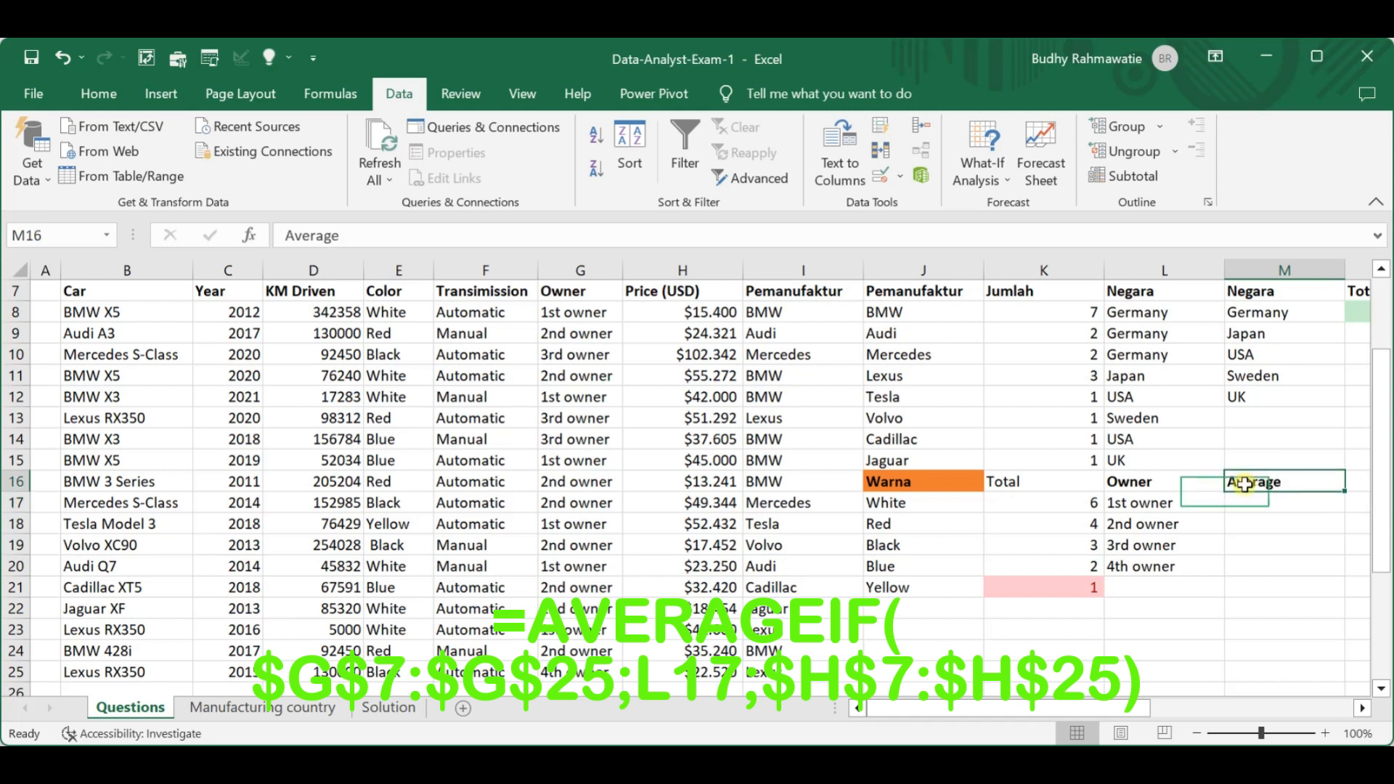
Step: Enter =AVERAGEIF($G$7:$G$25;L17;$H$7:$H$25) in M17 and fill the formula down to M20
key("Down")
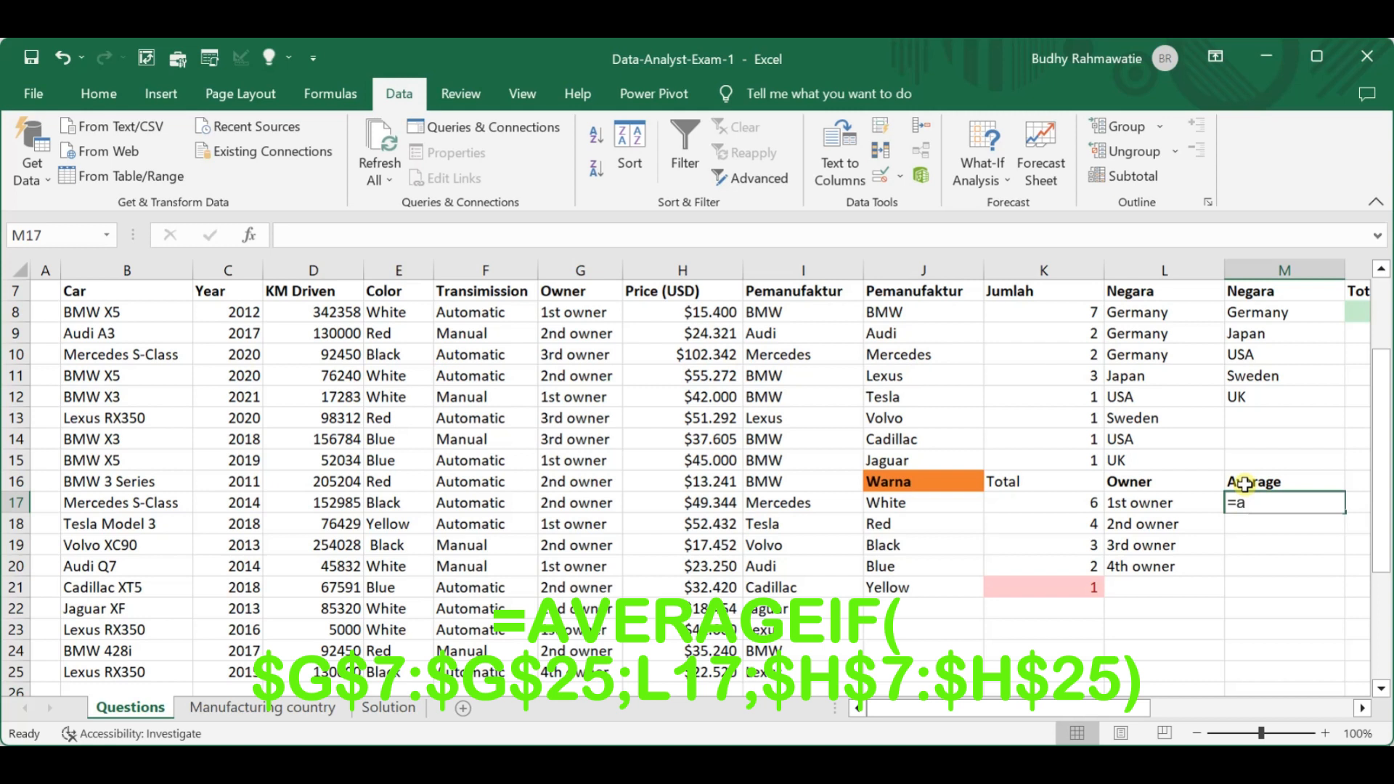
type("verageif(")
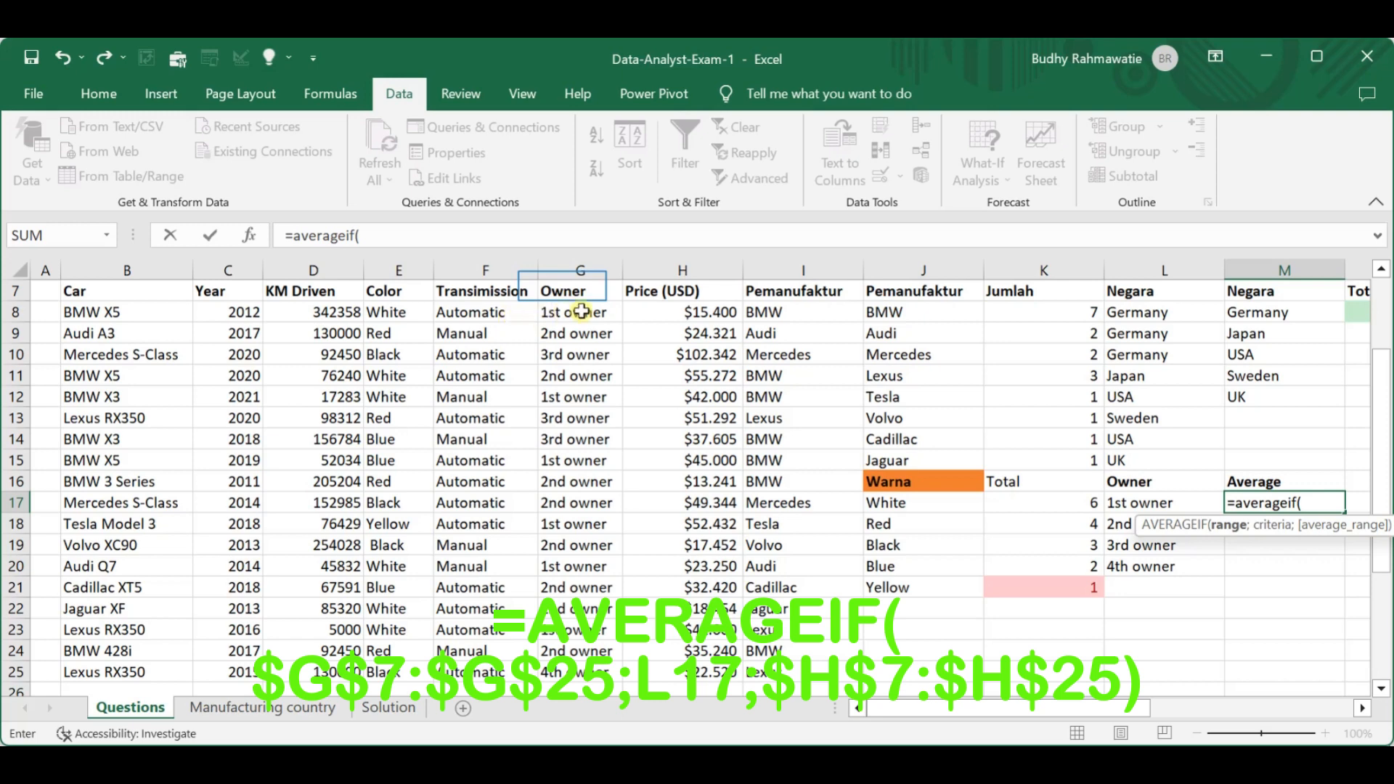
left_click_drag(562, 285, 577, 629)
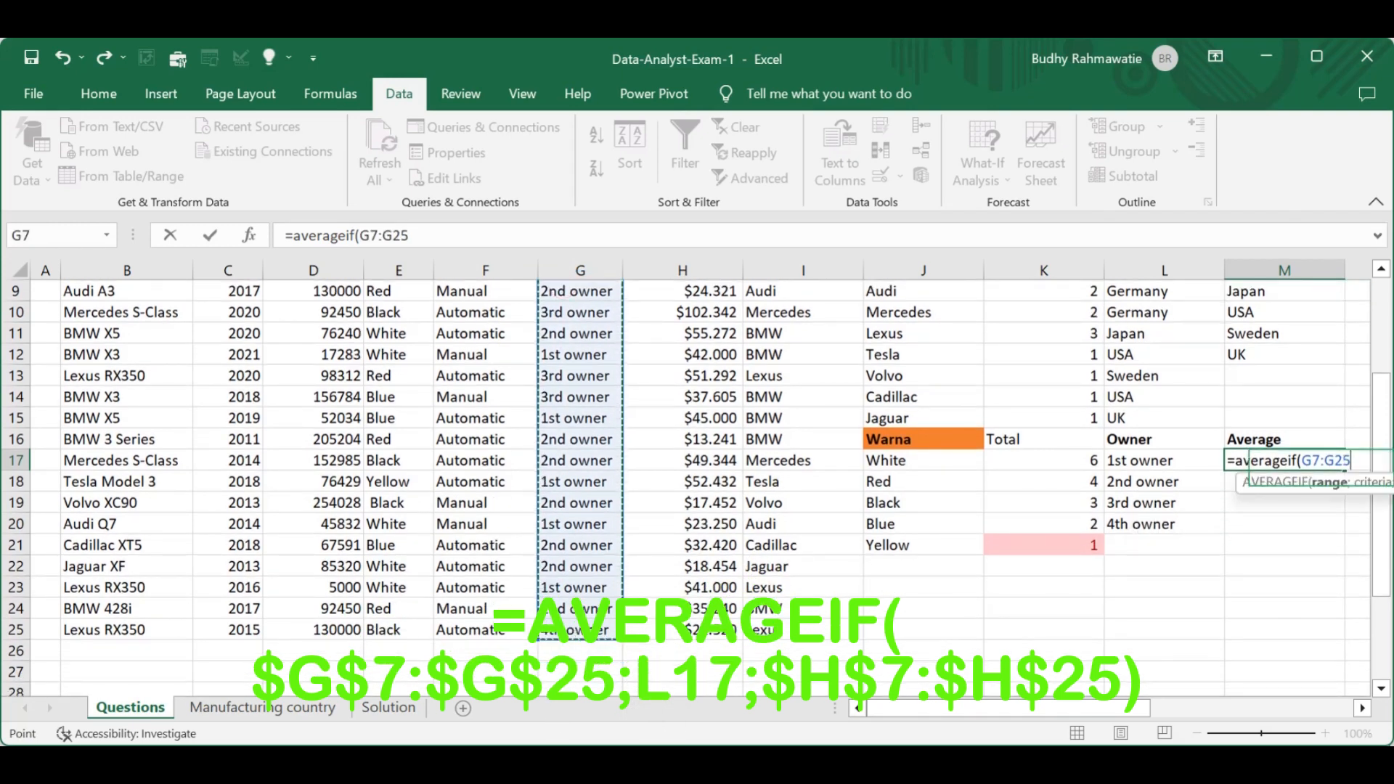
key("F4")
type(";")
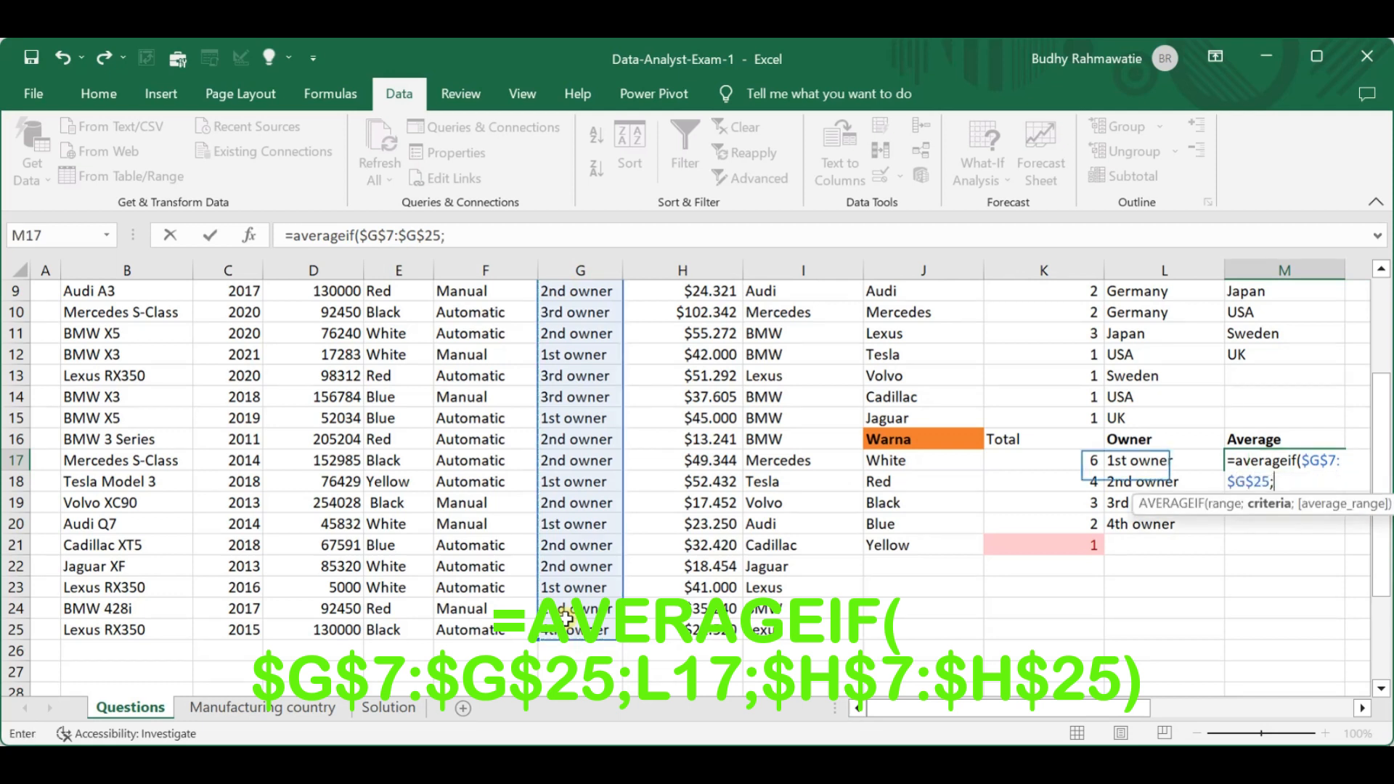
left_click(1125, 464)
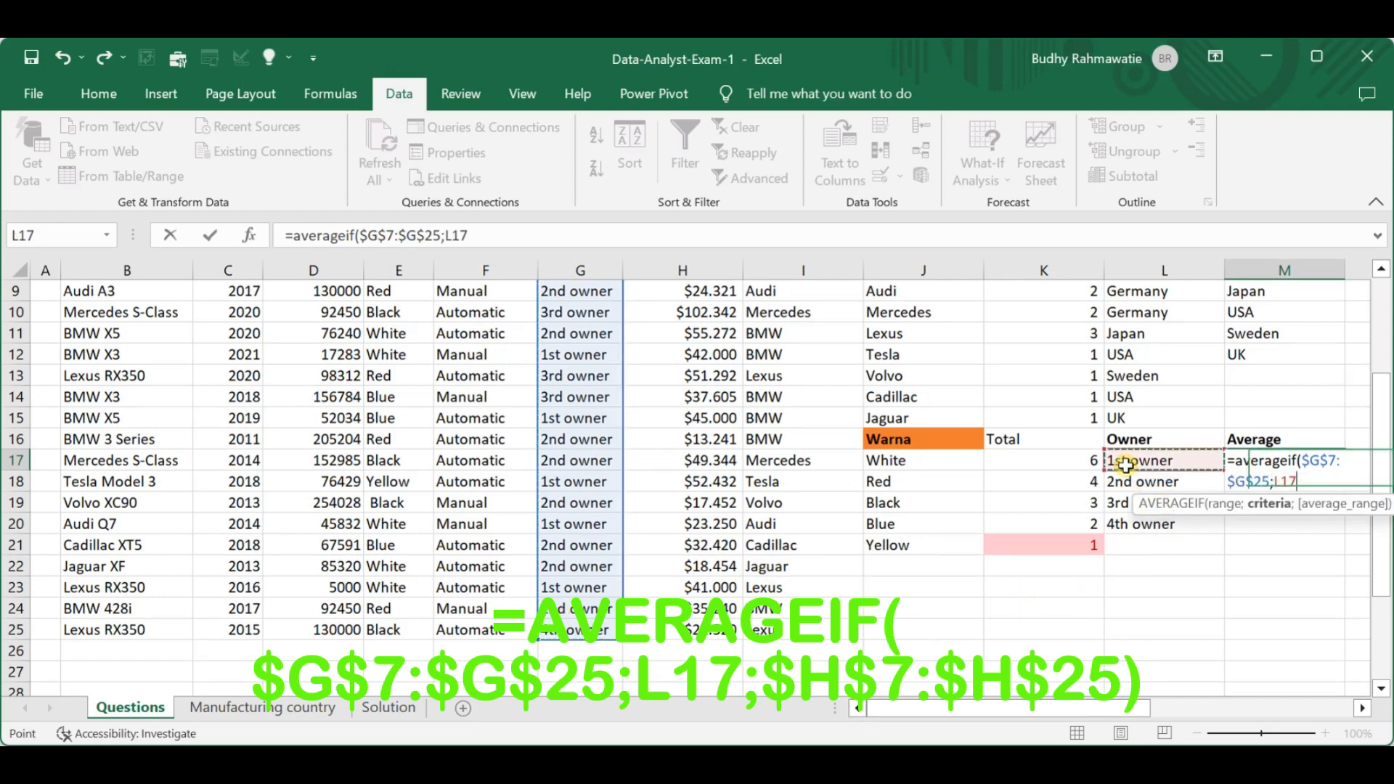
type(";")
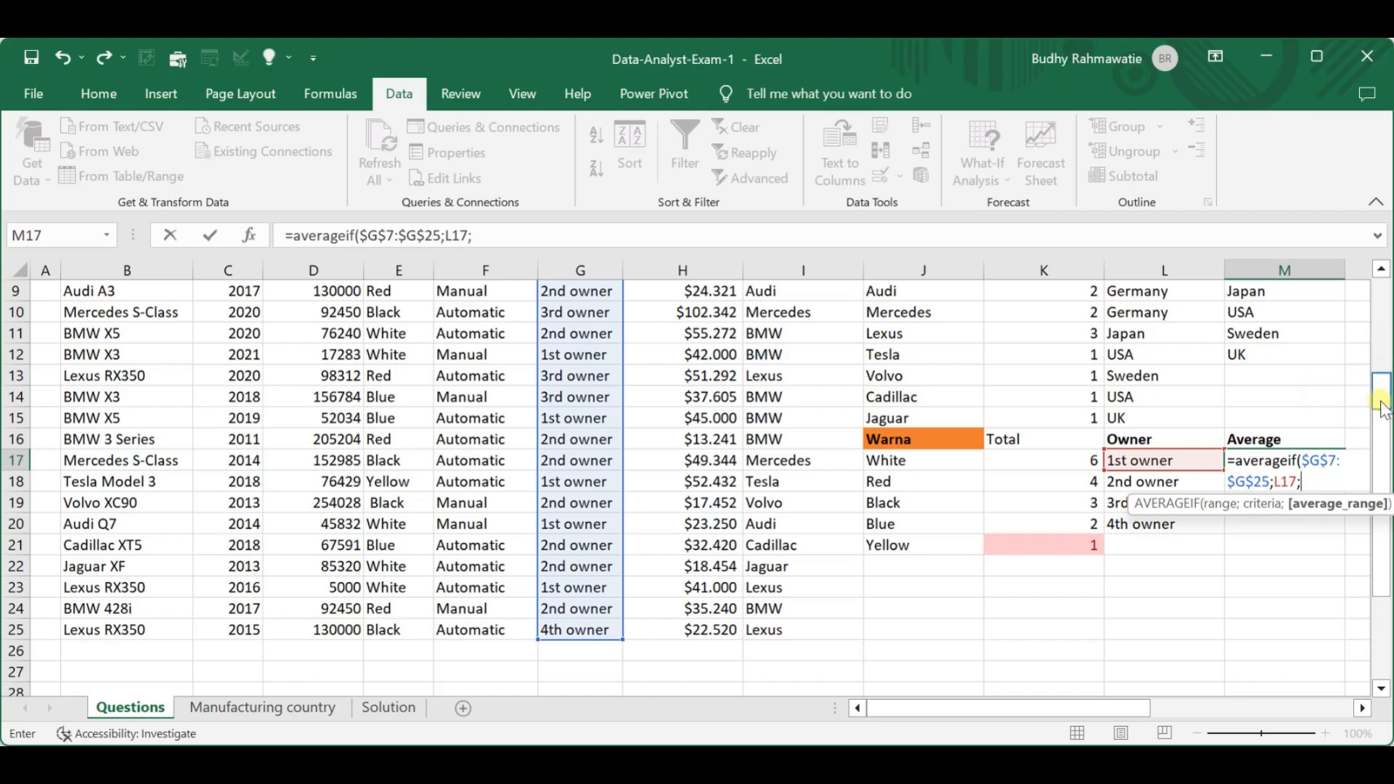
scroll(1375, 401, "up", 3)
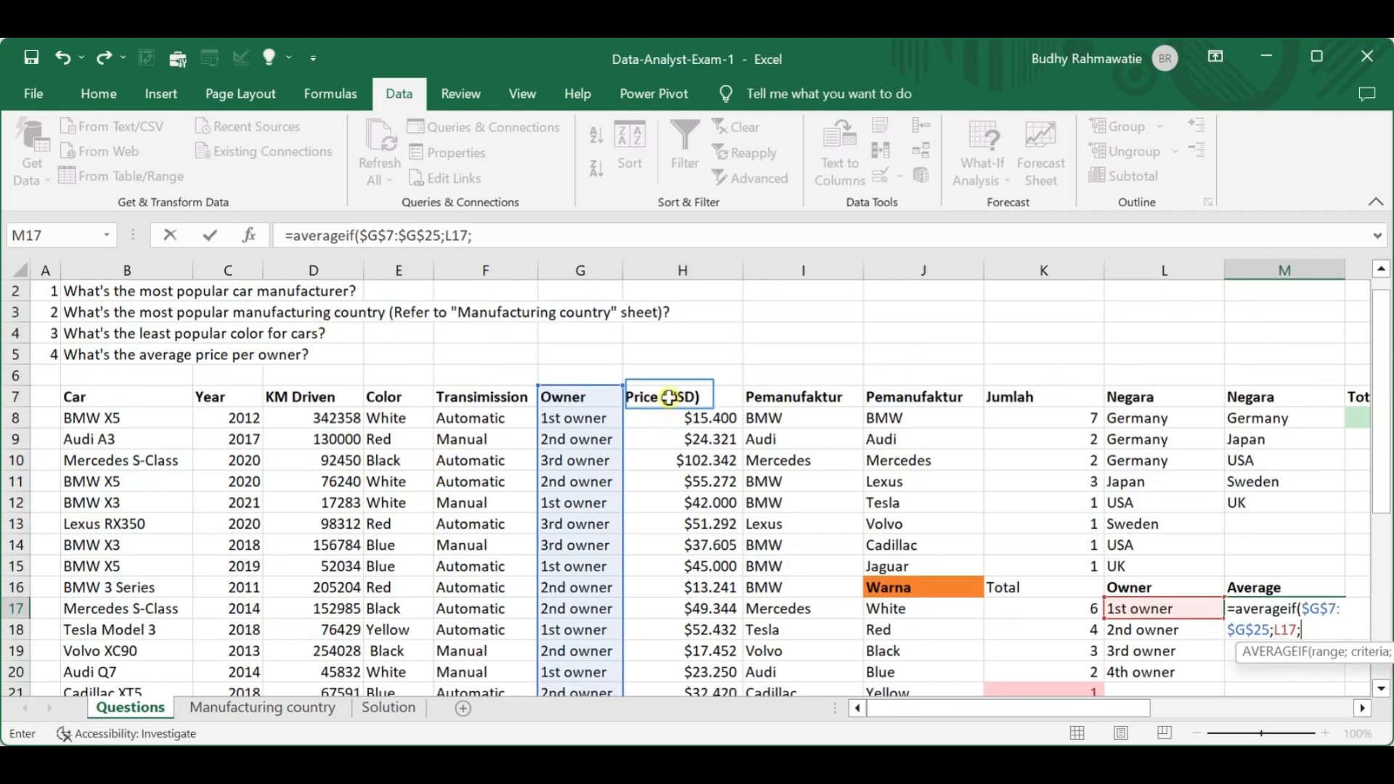
left_click_drag(676, 397, 682, 671)
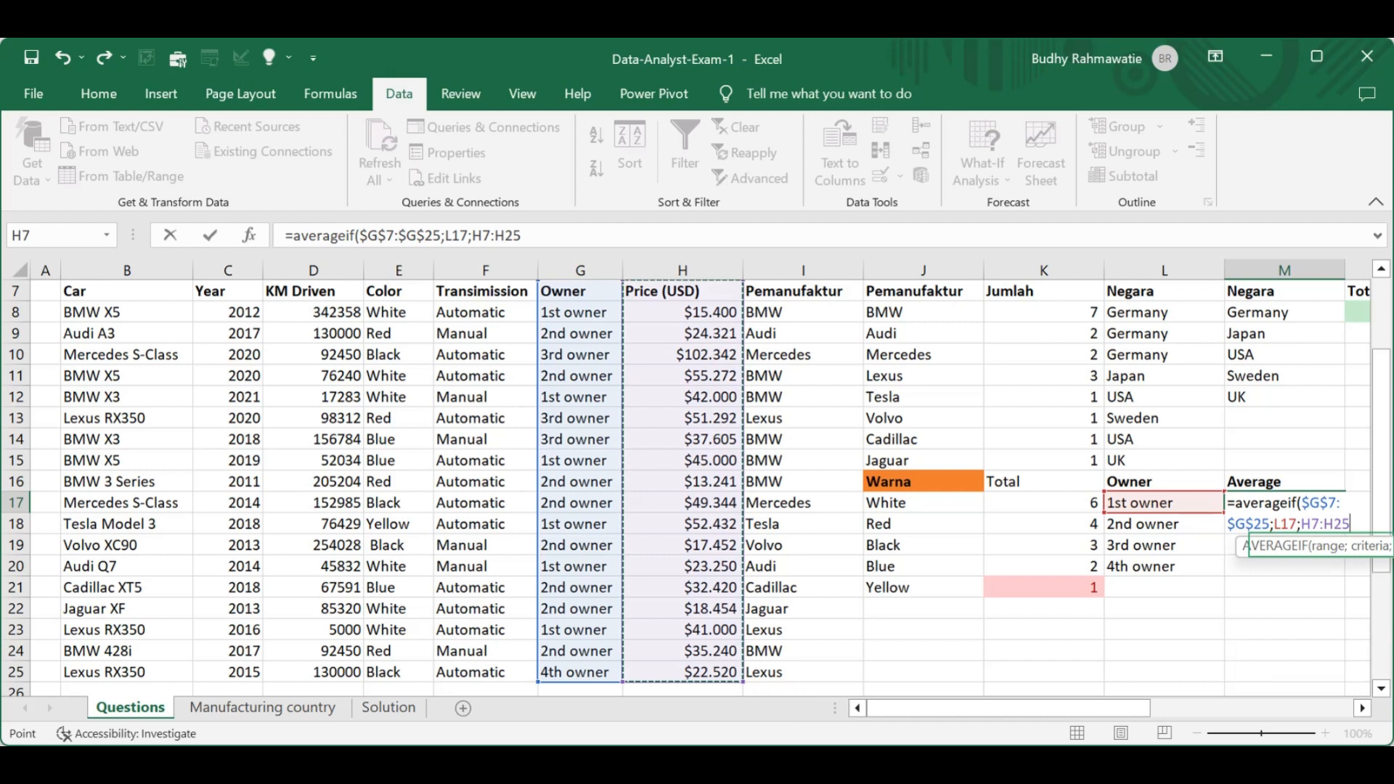
key("F4")
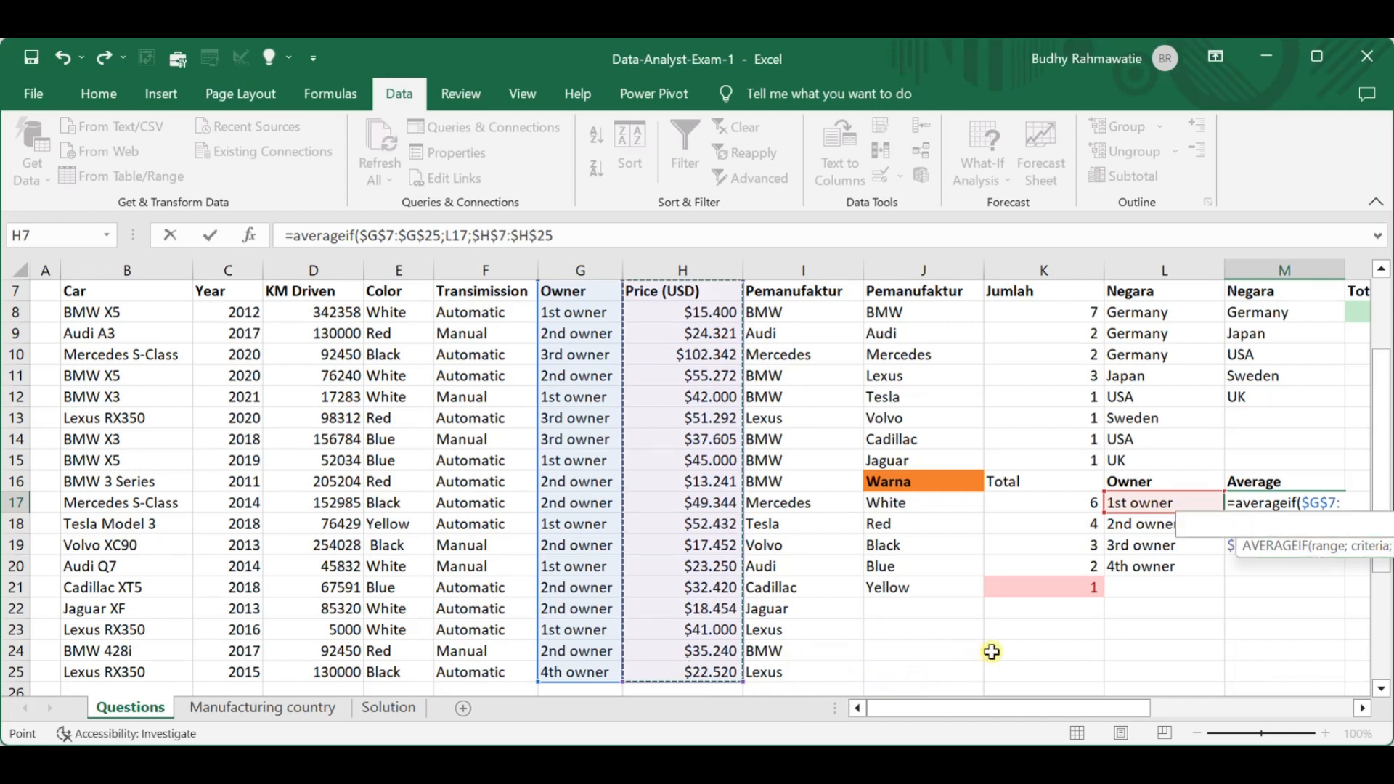
key("Return")
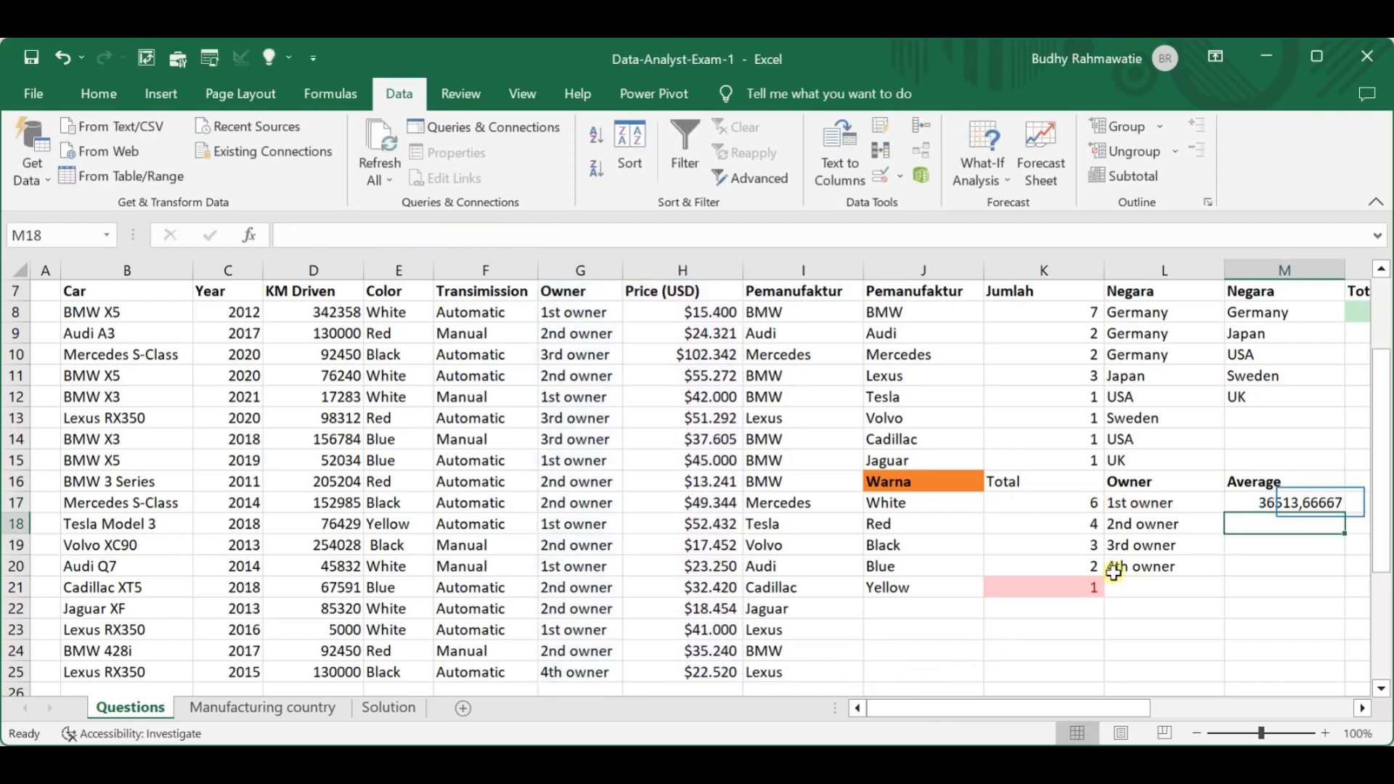
left_click(1327, 503)
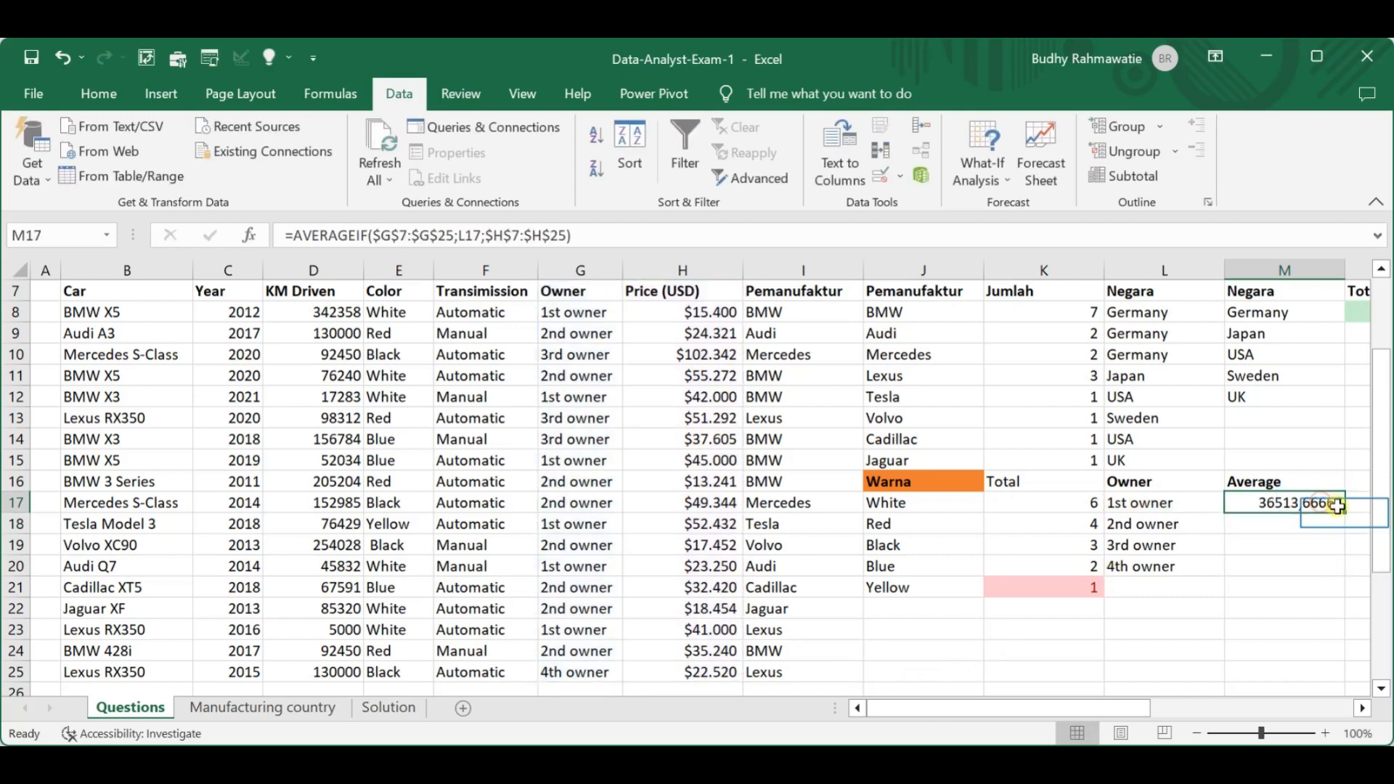
double_click(1345, 512)
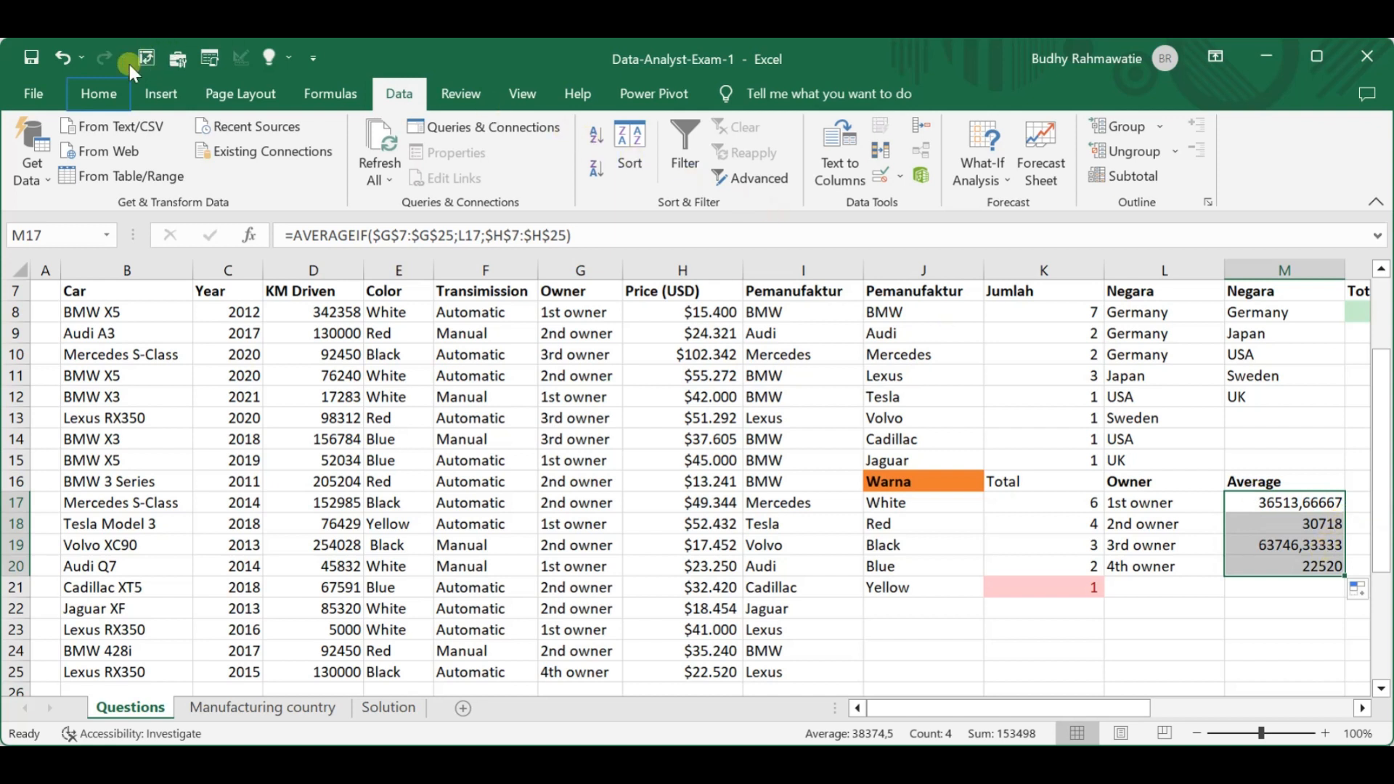
Step: Format the averages in M17:M20 as Accounting with the $ English (United States) currency symbol
left_click(105, 93)
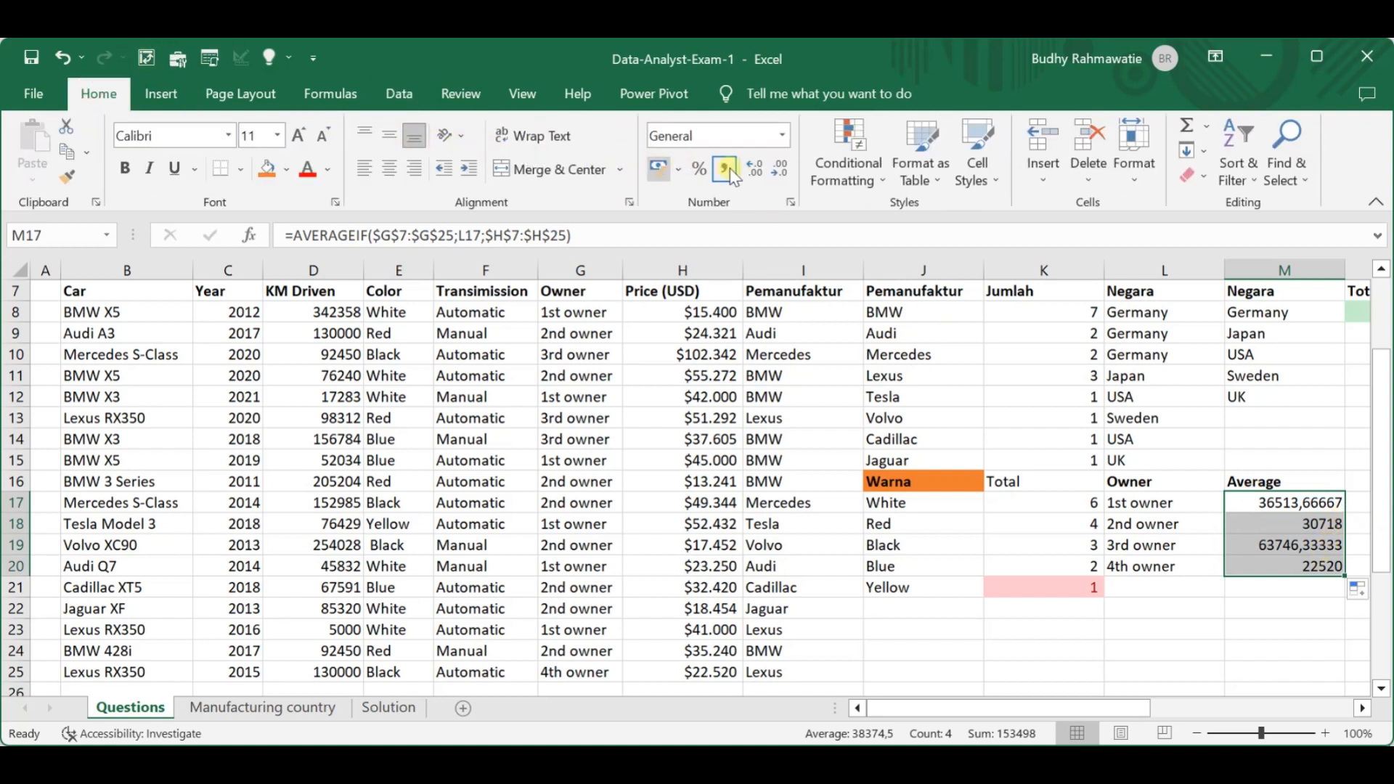
left_click(658, 169)
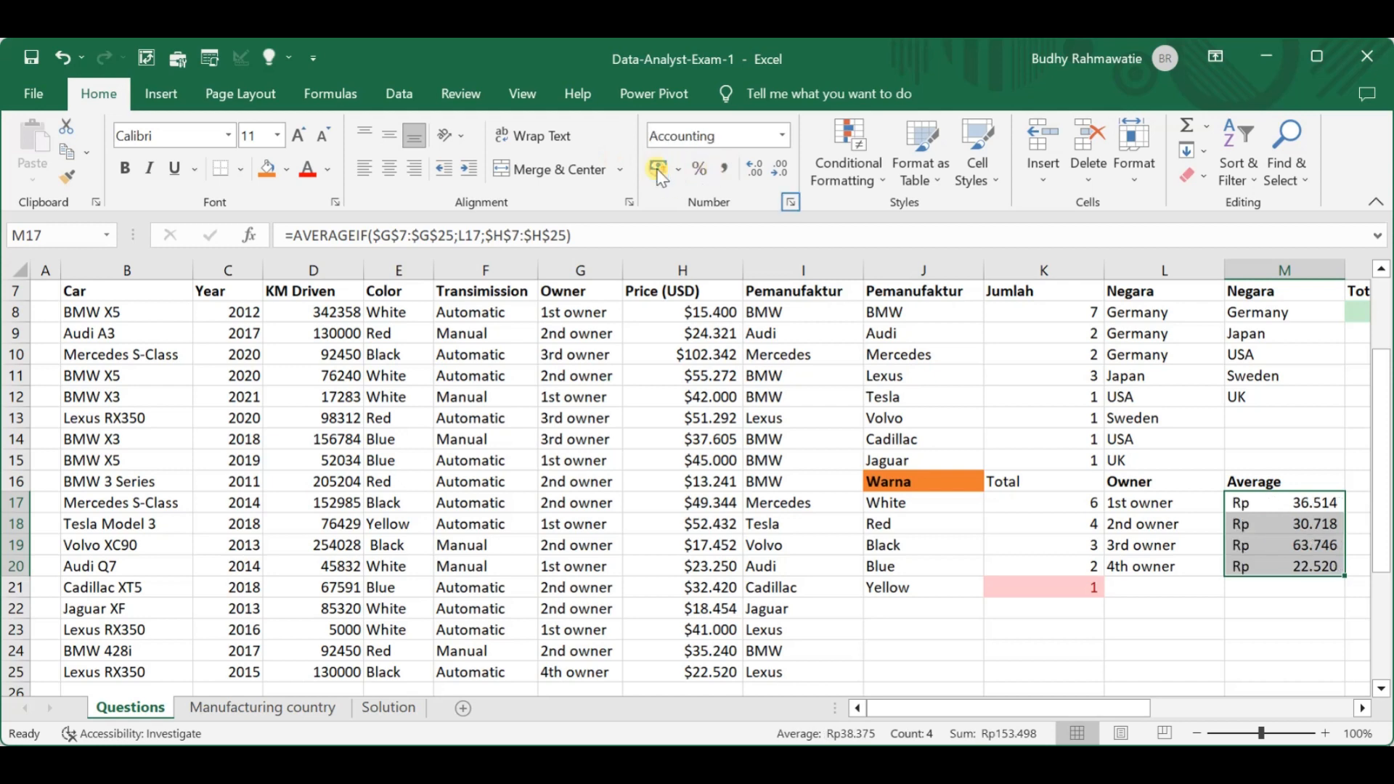
left_click(790, 202)
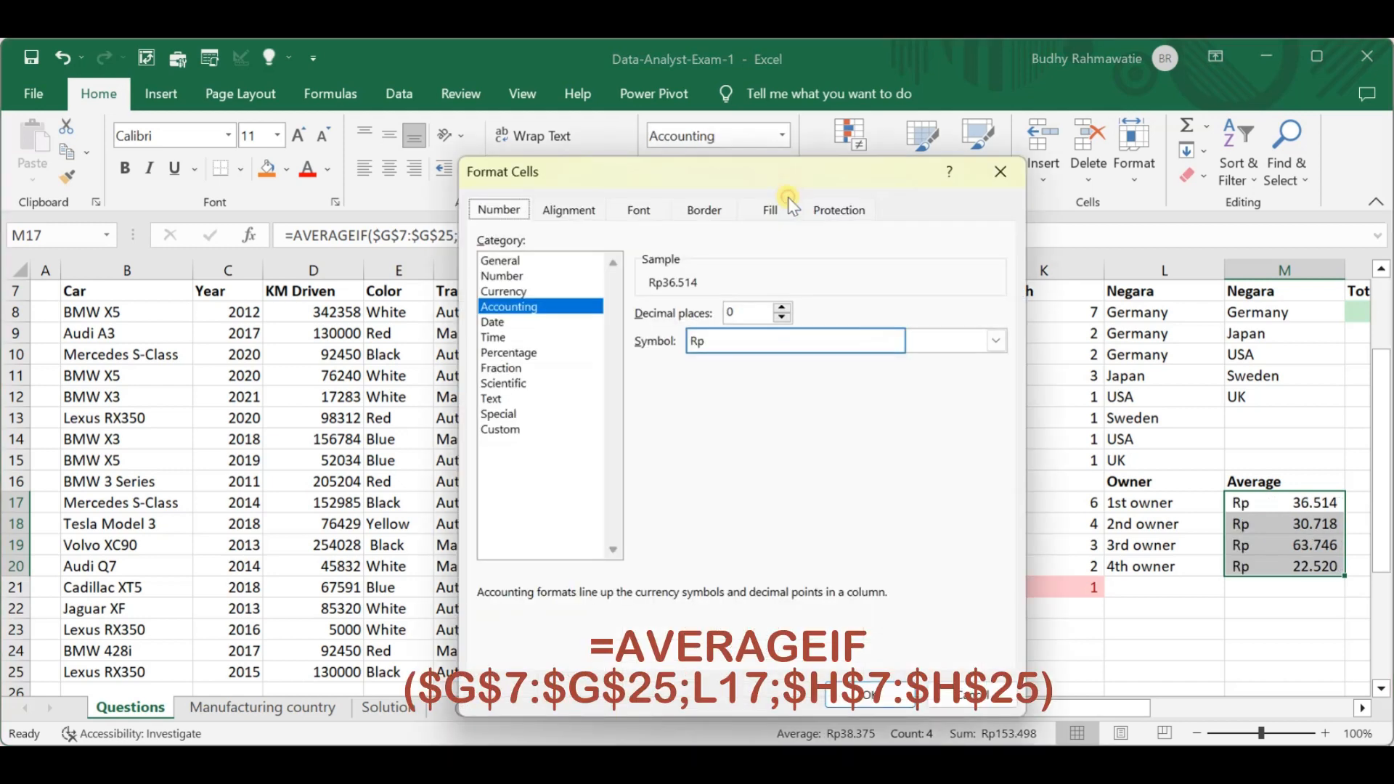
left_click(710, 342)
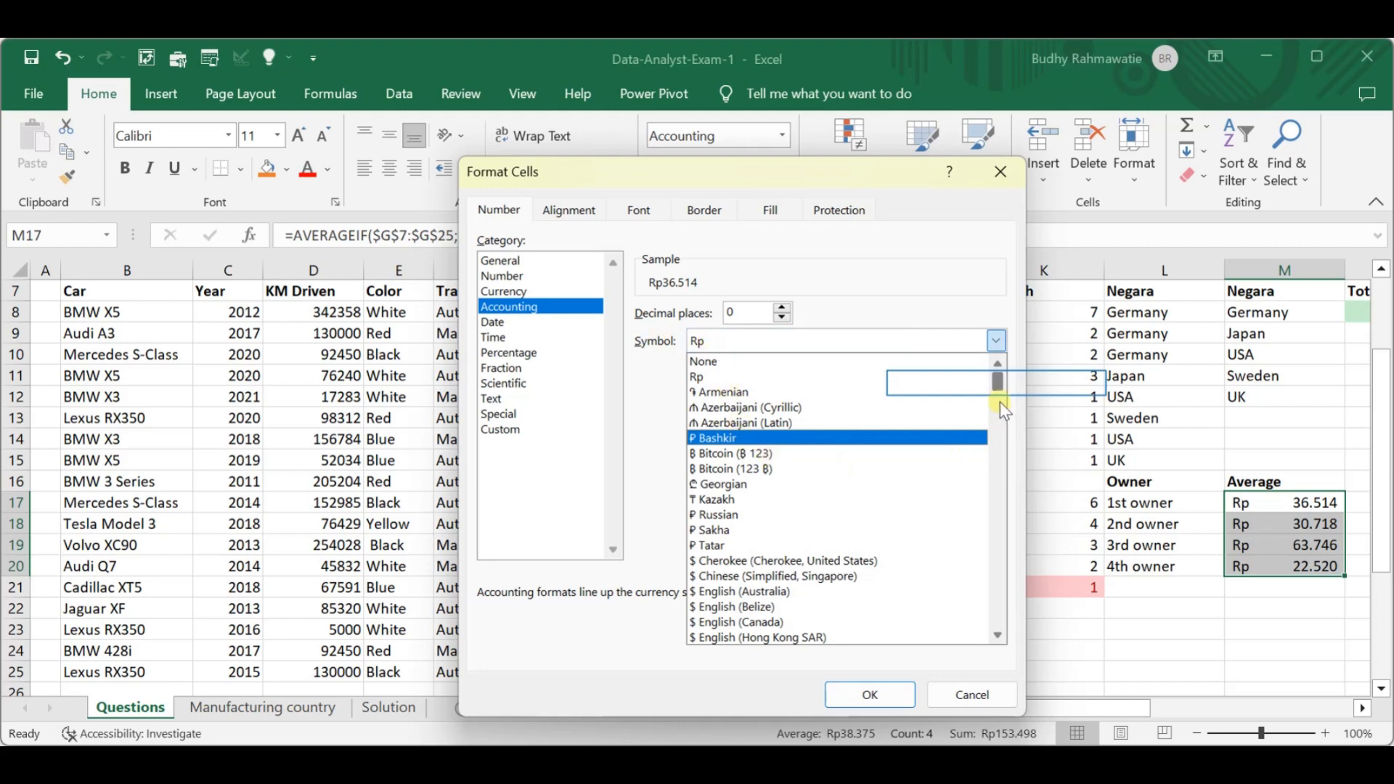
mouse_move(996, 383)
left_mouse_down()
mouse_move(1002, 408)
mouse_move(999, 391)
left_mouse_up()
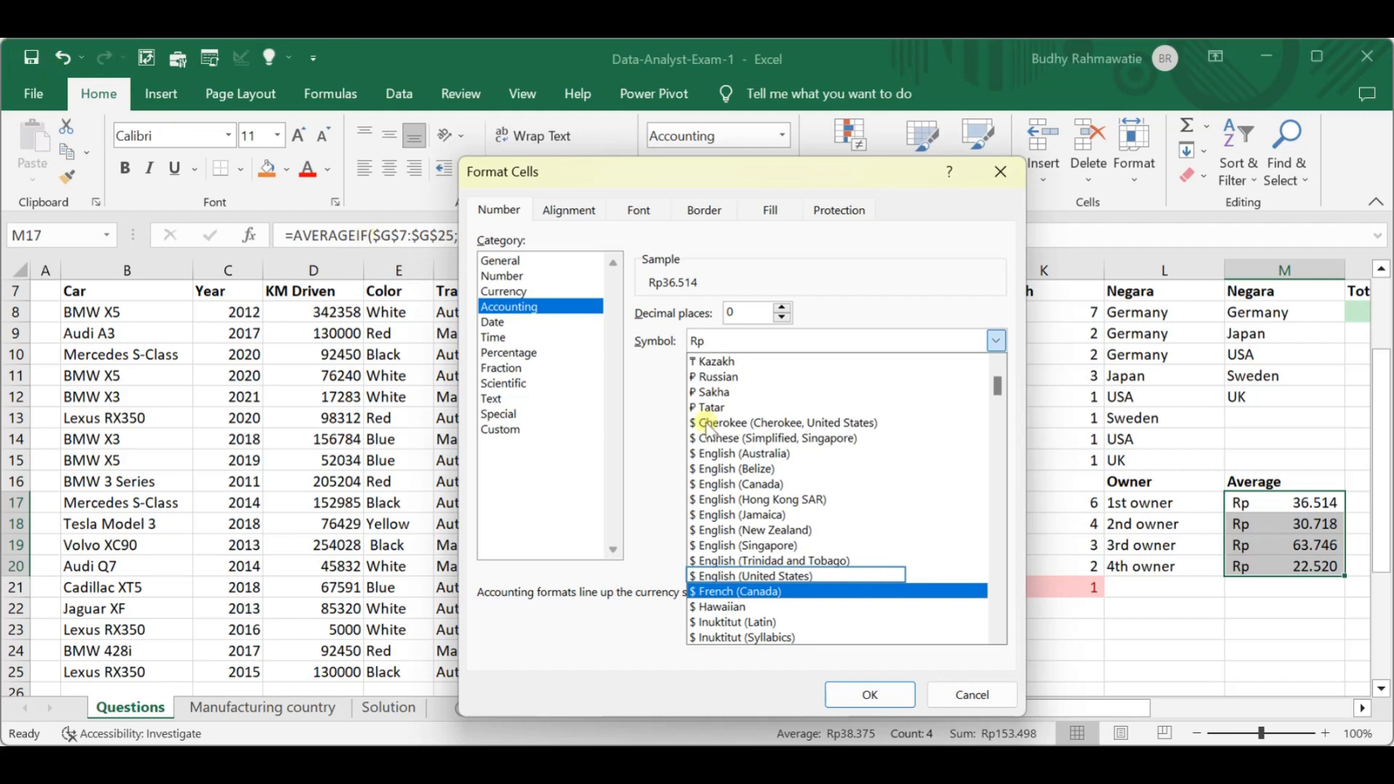
left_click(759, 575)
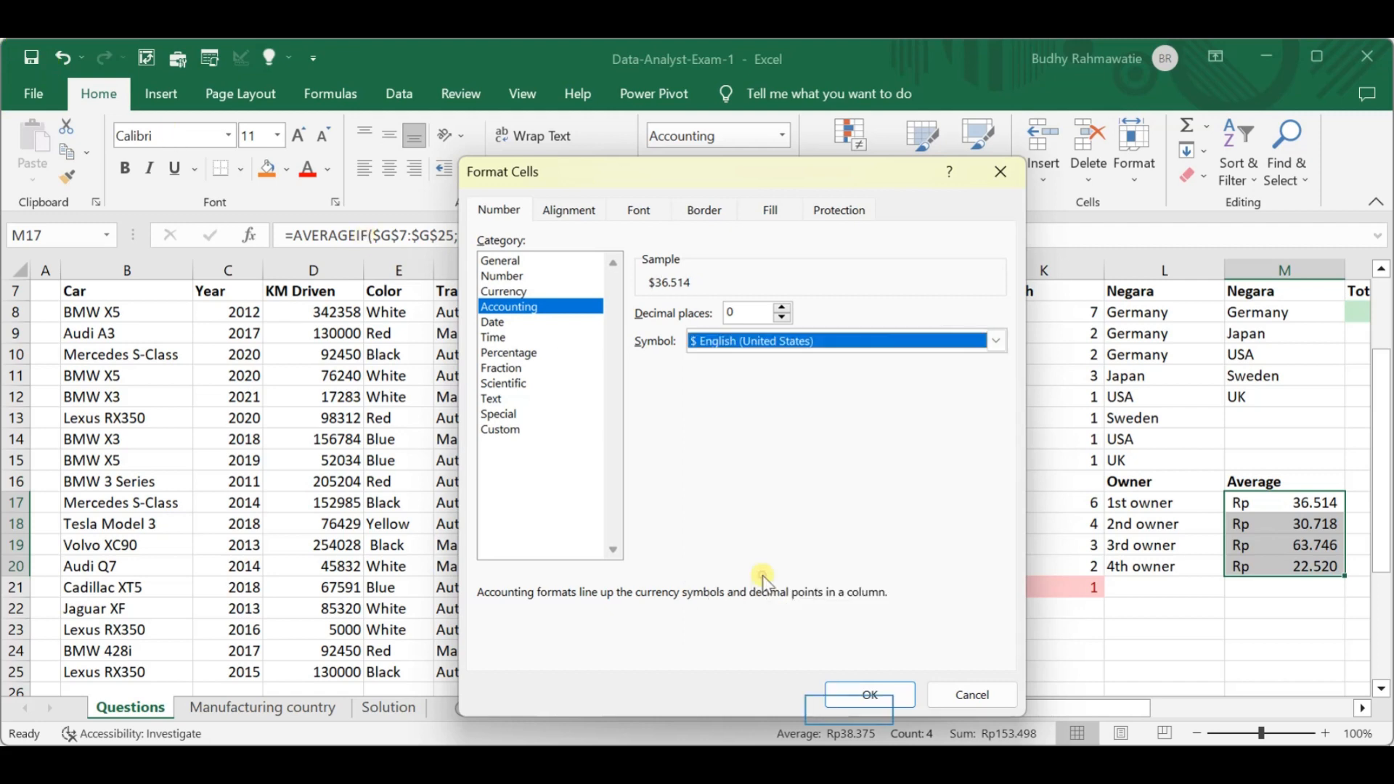
left_click(851, 713)
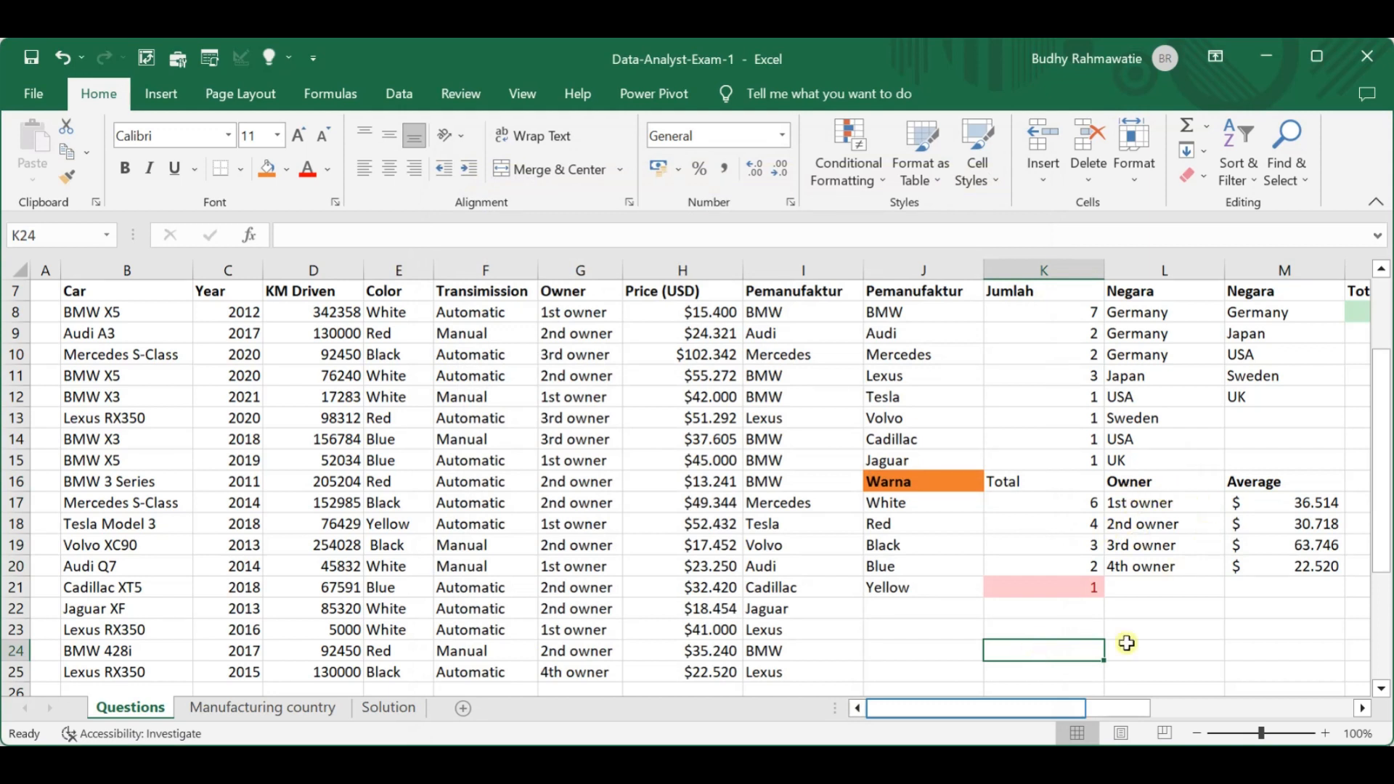
Step: Review the formulas behind the Pemanufaktur, Jumlah, Negara, Total, Warna and Owner average results in columns I to N
scroll(1043, 711, "right", 2)
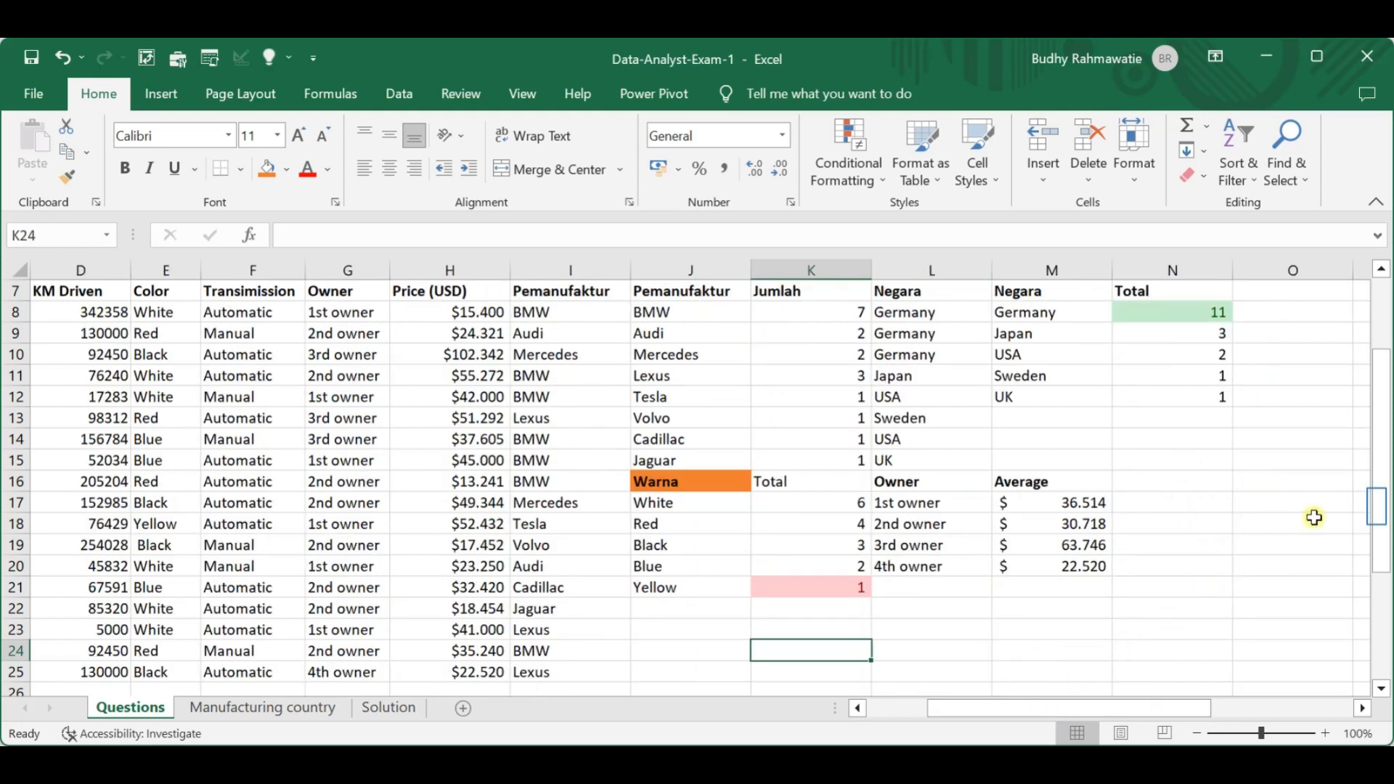
left_click_drag(1377, 512, 1378, 512)
left_click(560, 335)
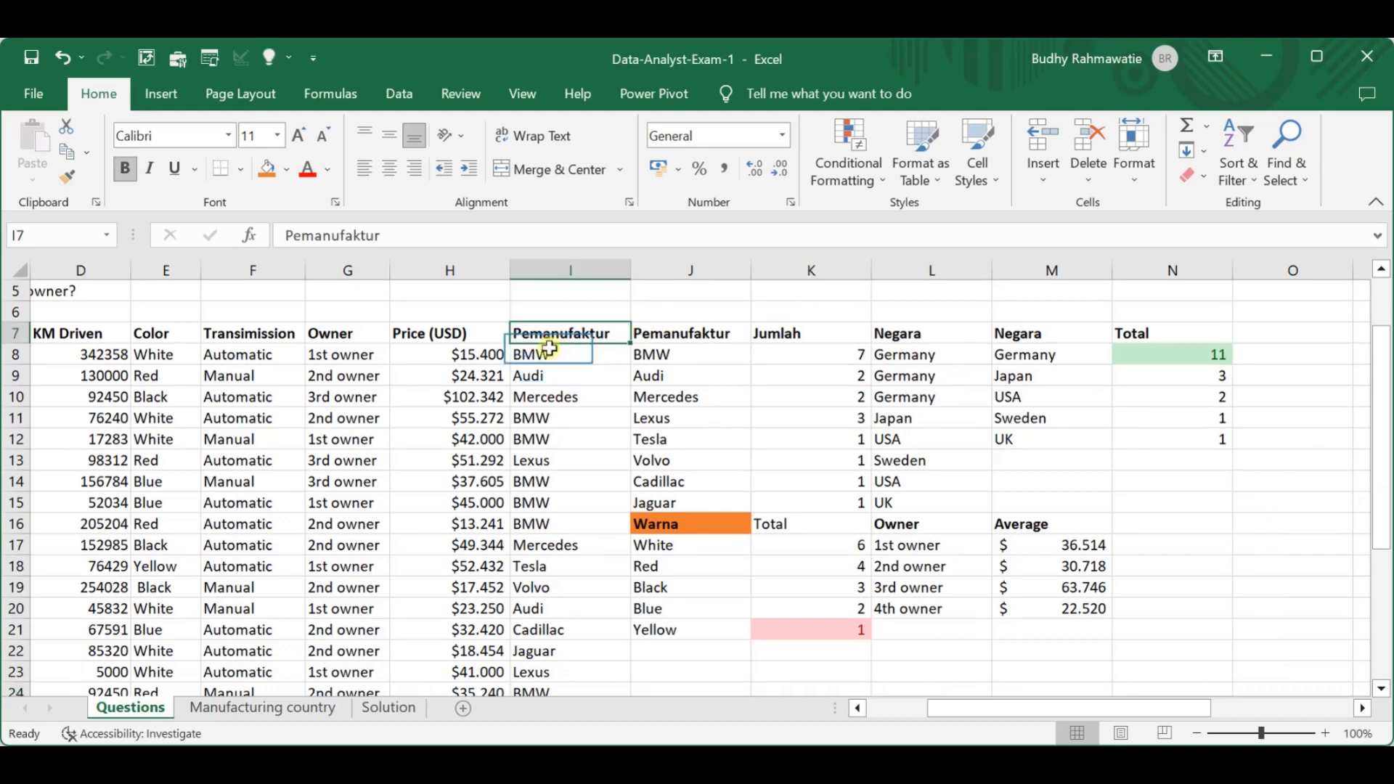
left_click(550, 350)
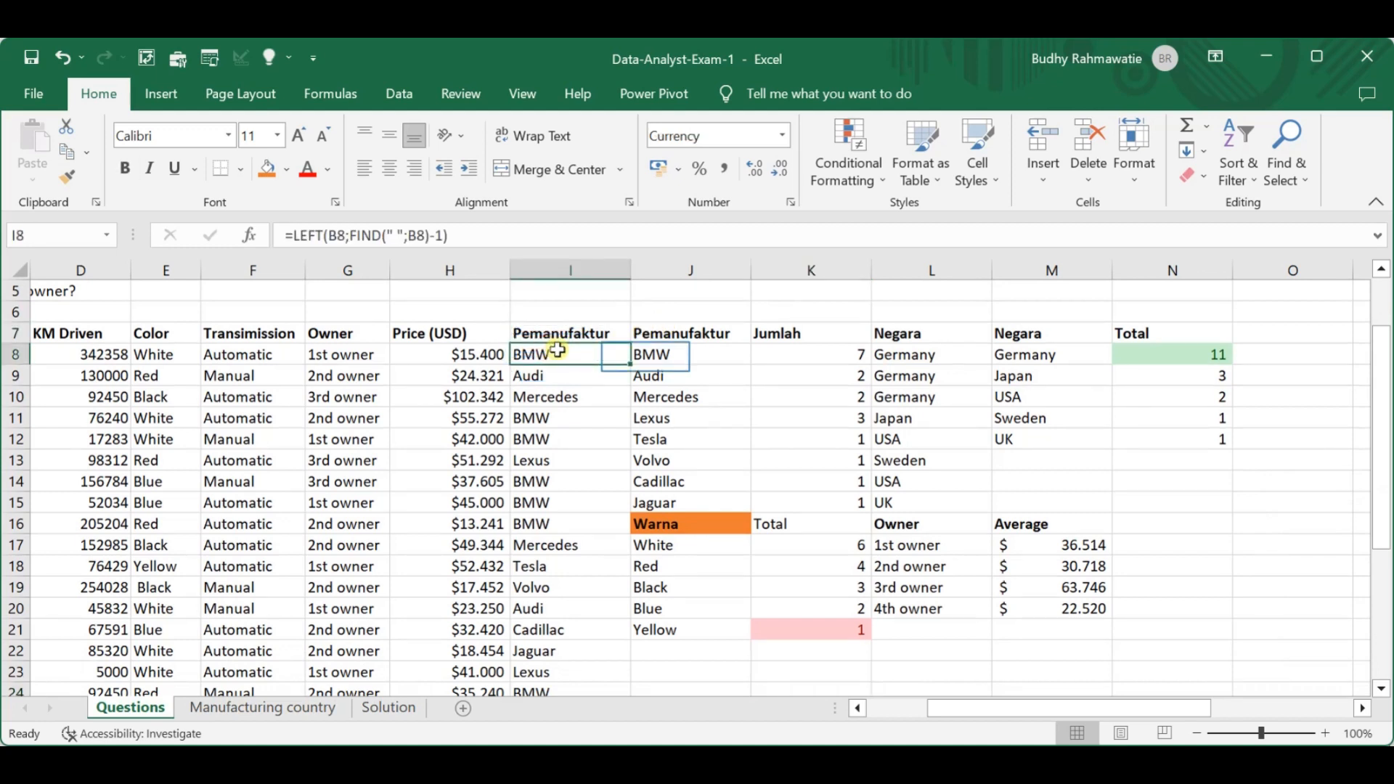
left_click(644, 355)
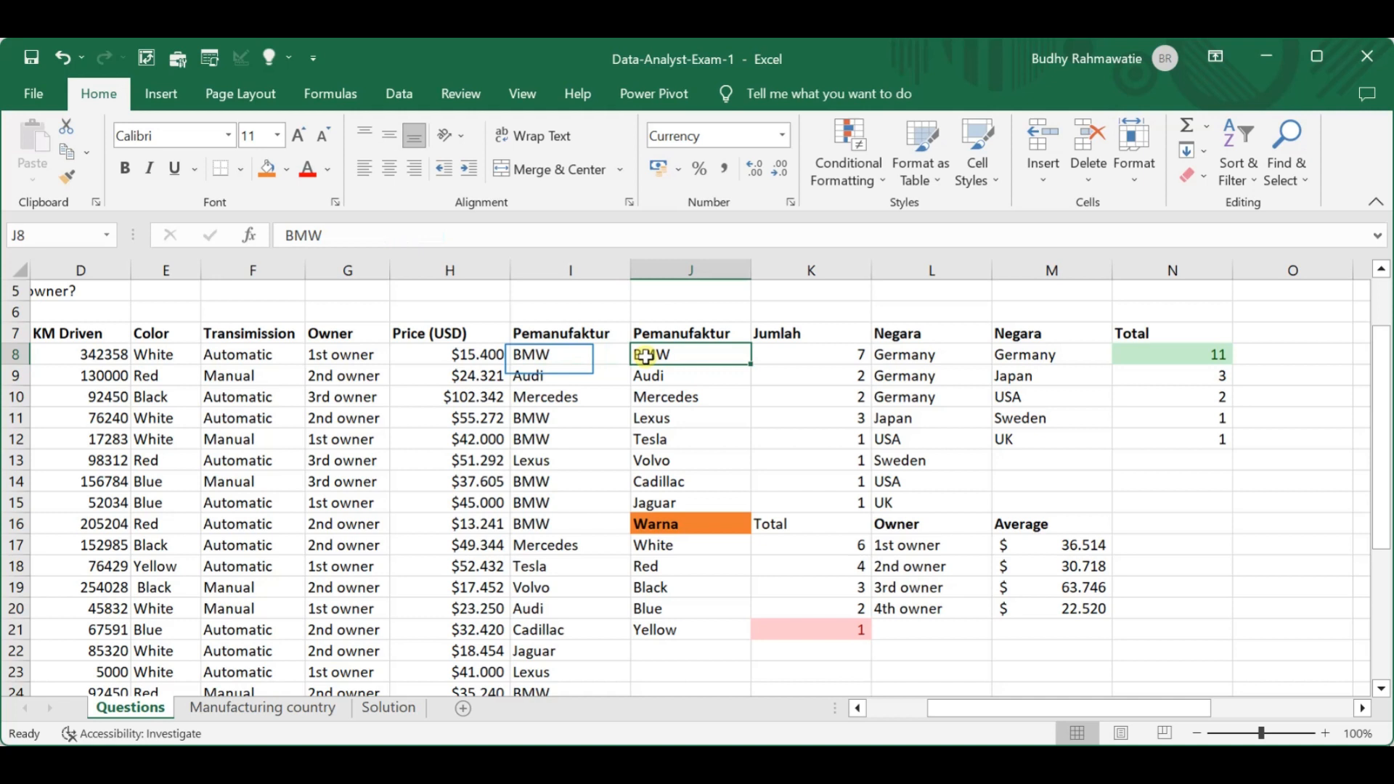
left_click(548, 354)
left_click(754, 353)
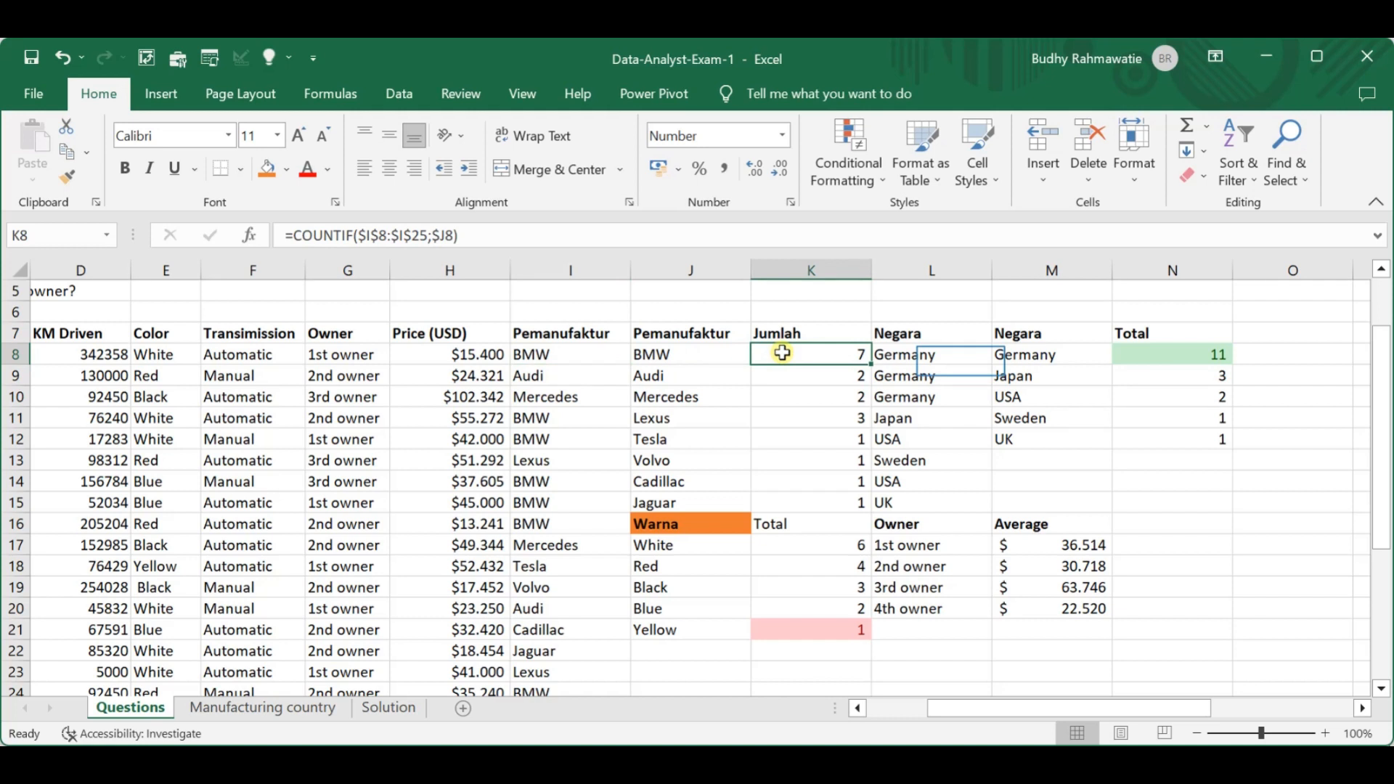
left_click(960, 359)
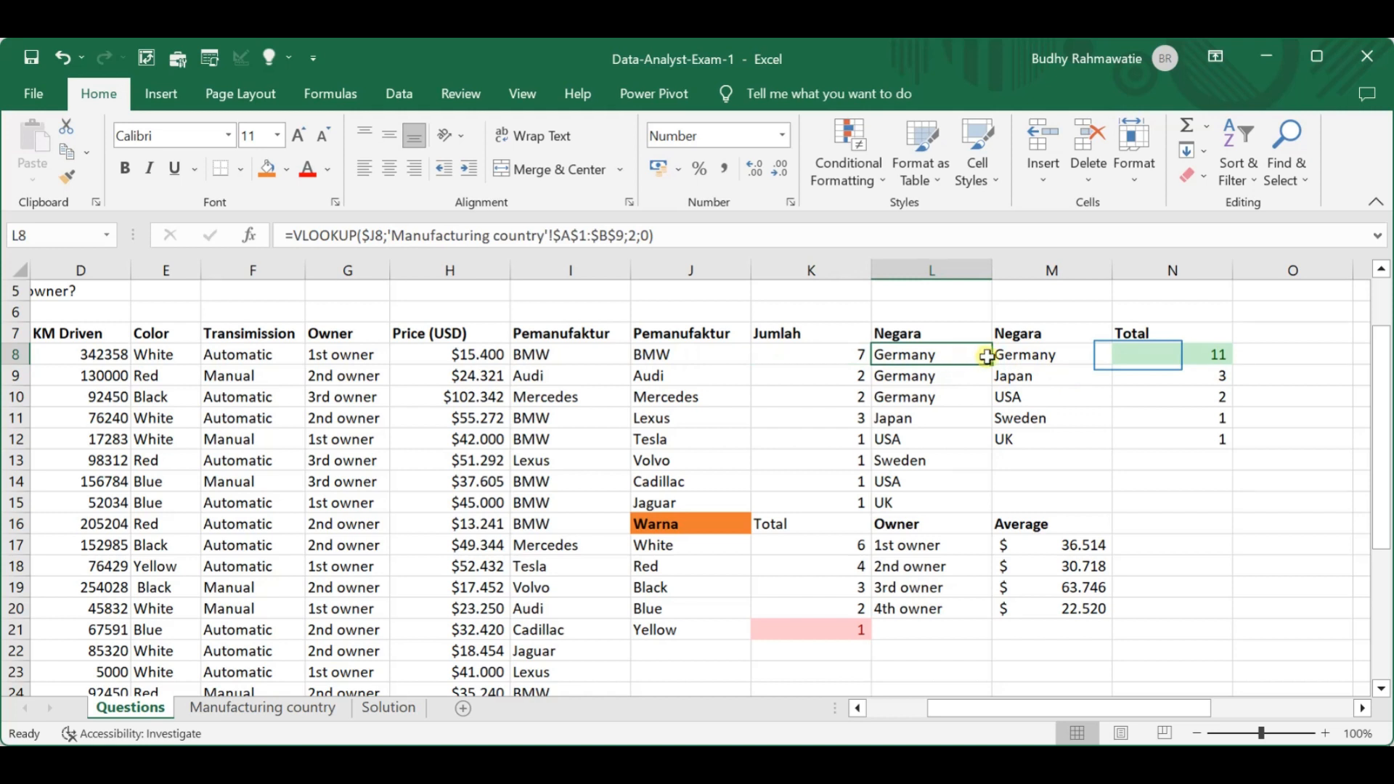
left_click(1137, 355)
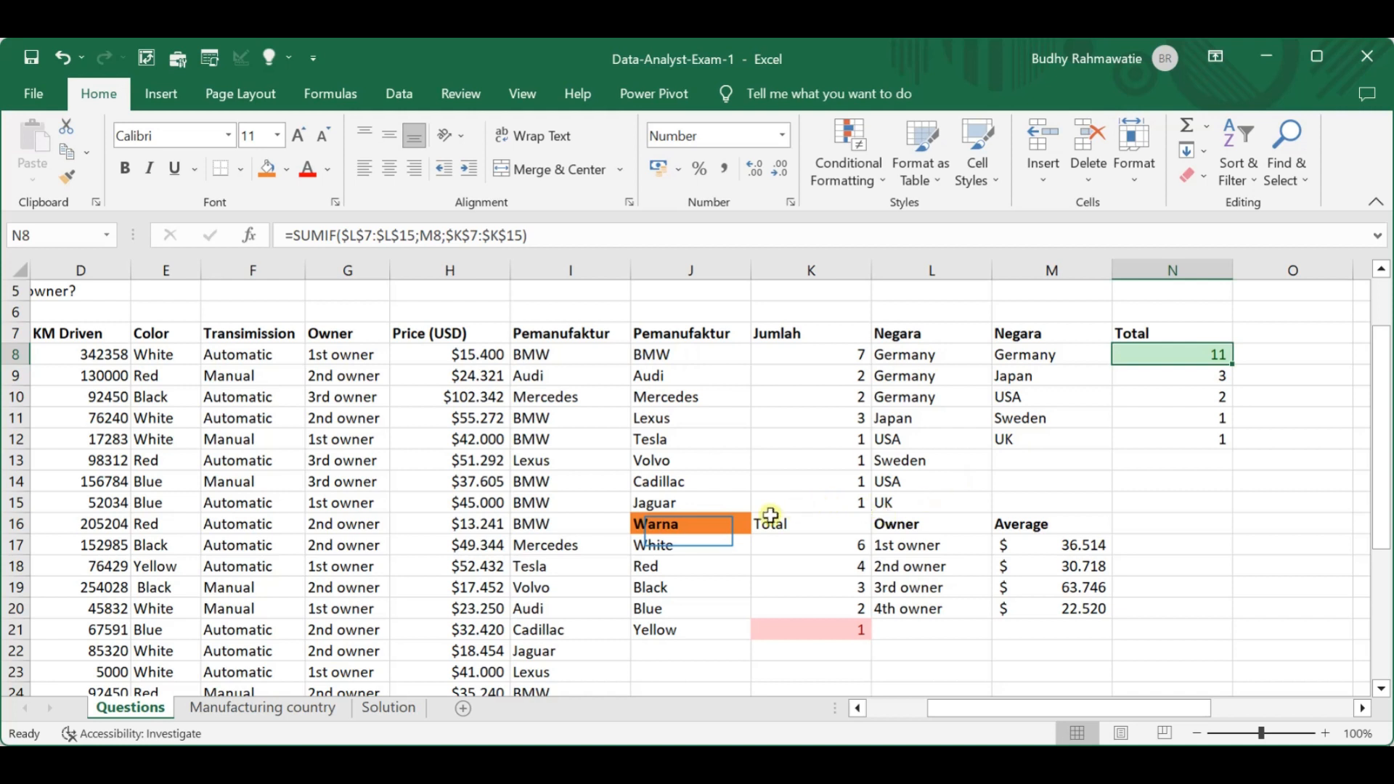
left_click(689, 530)
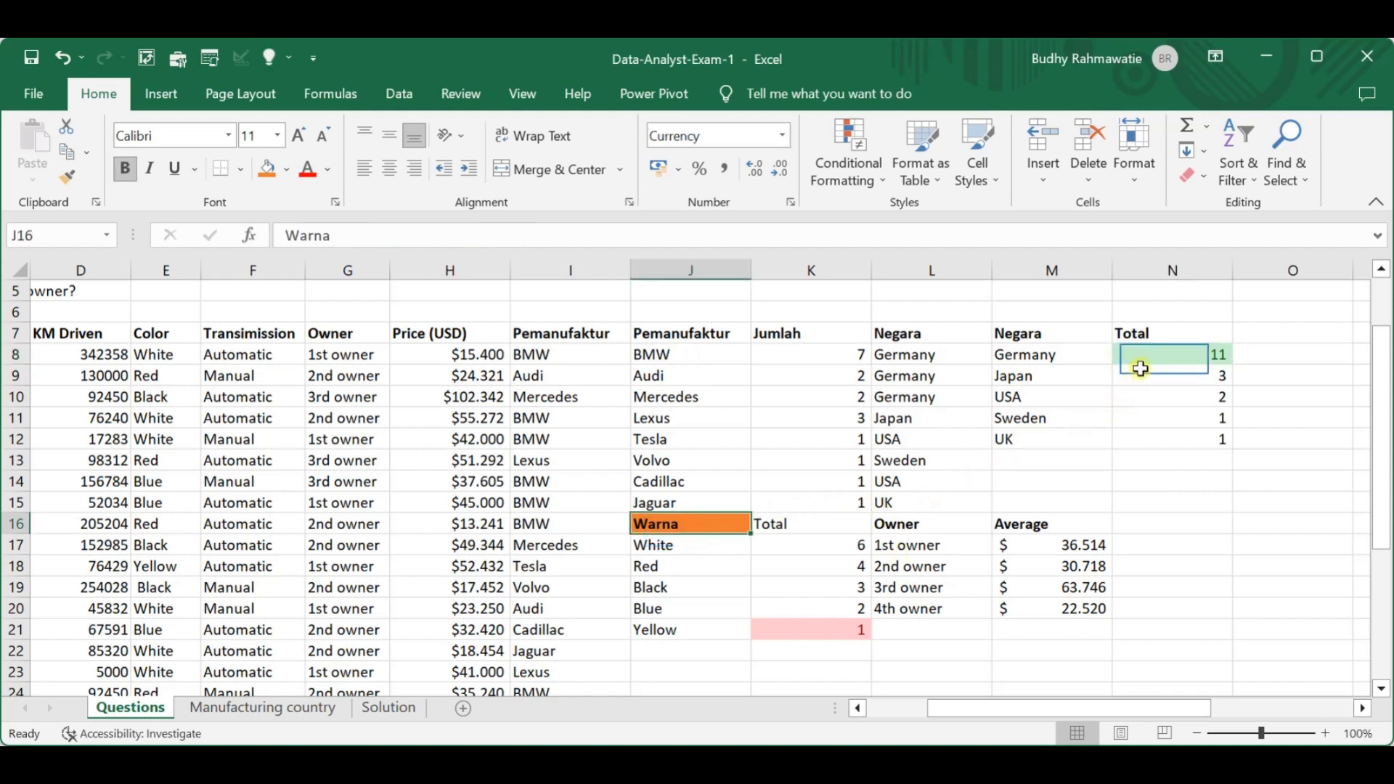
left_click(1163, 358)
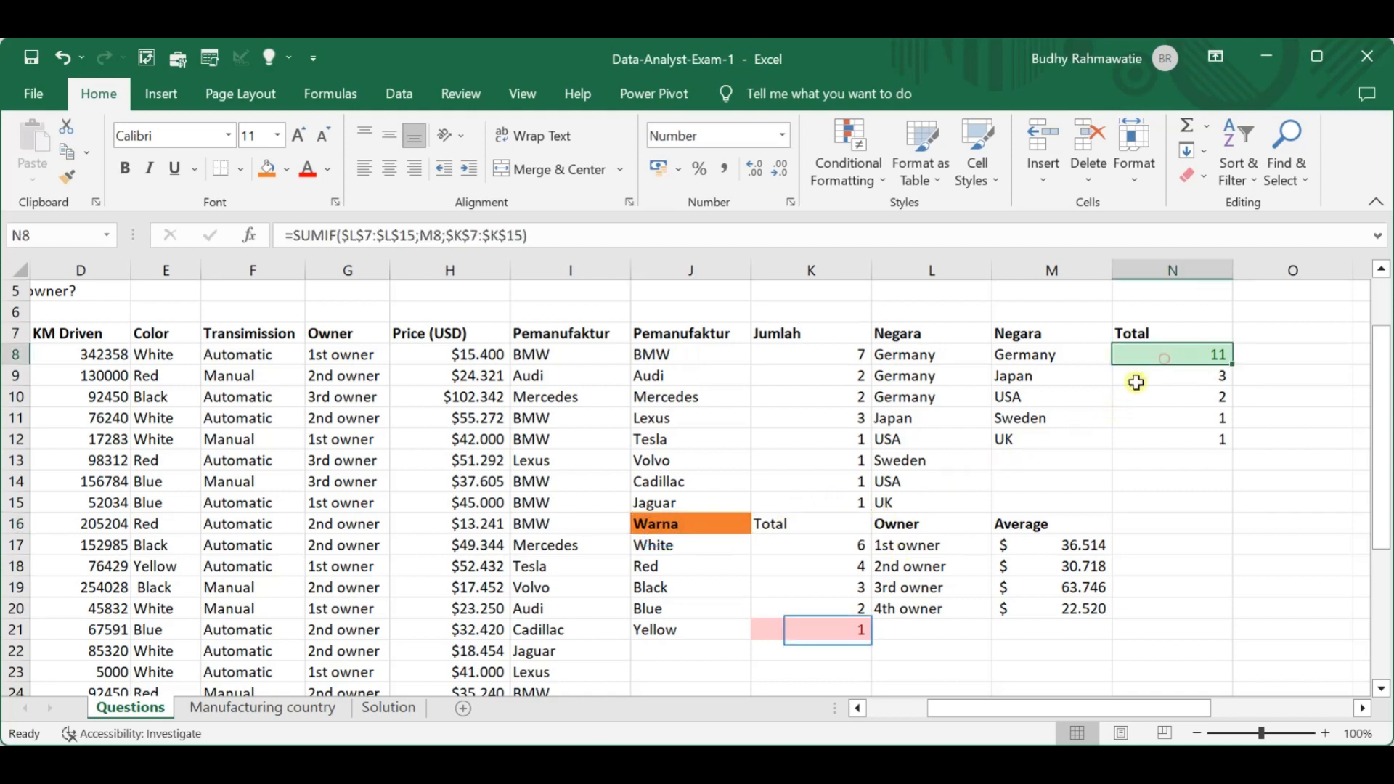
left_click(827, 630)
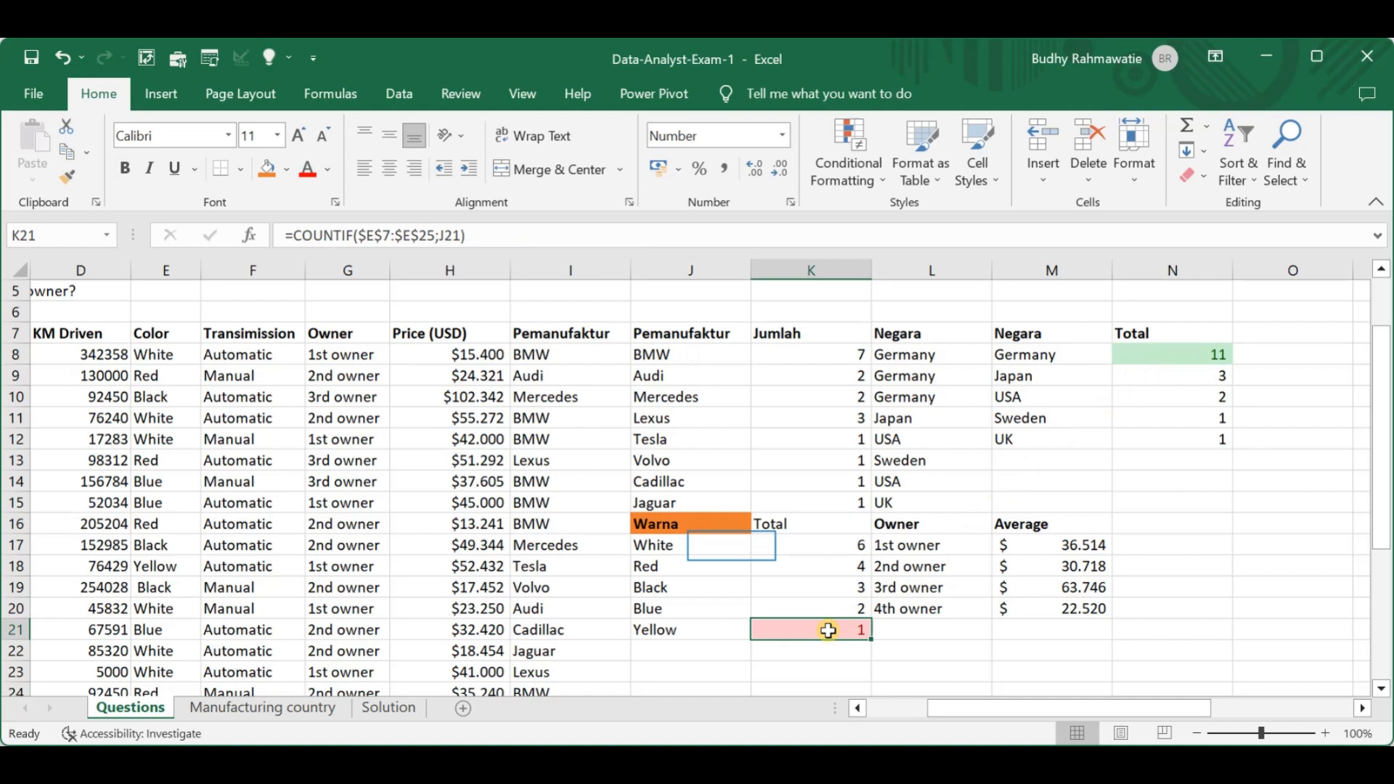
left_click(732, 546)
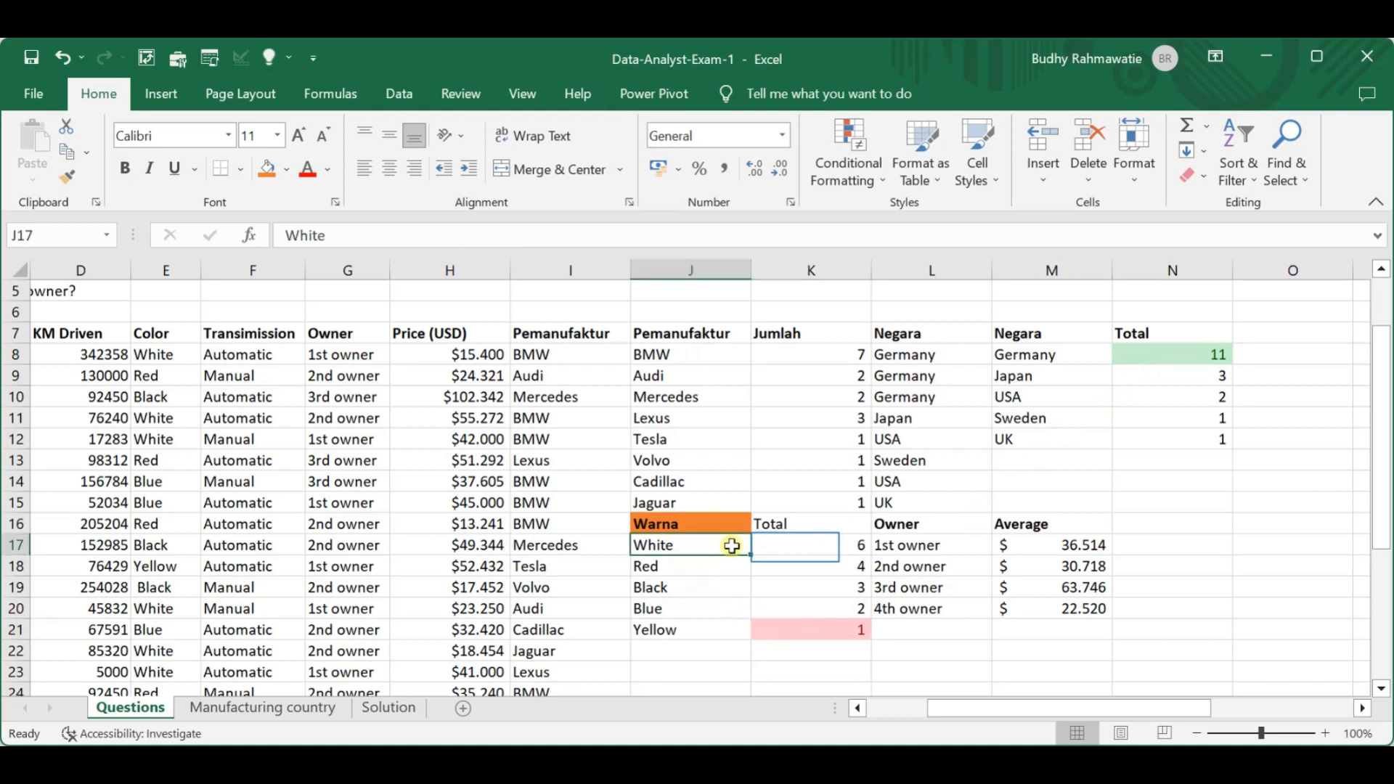
left_click(795, 547)
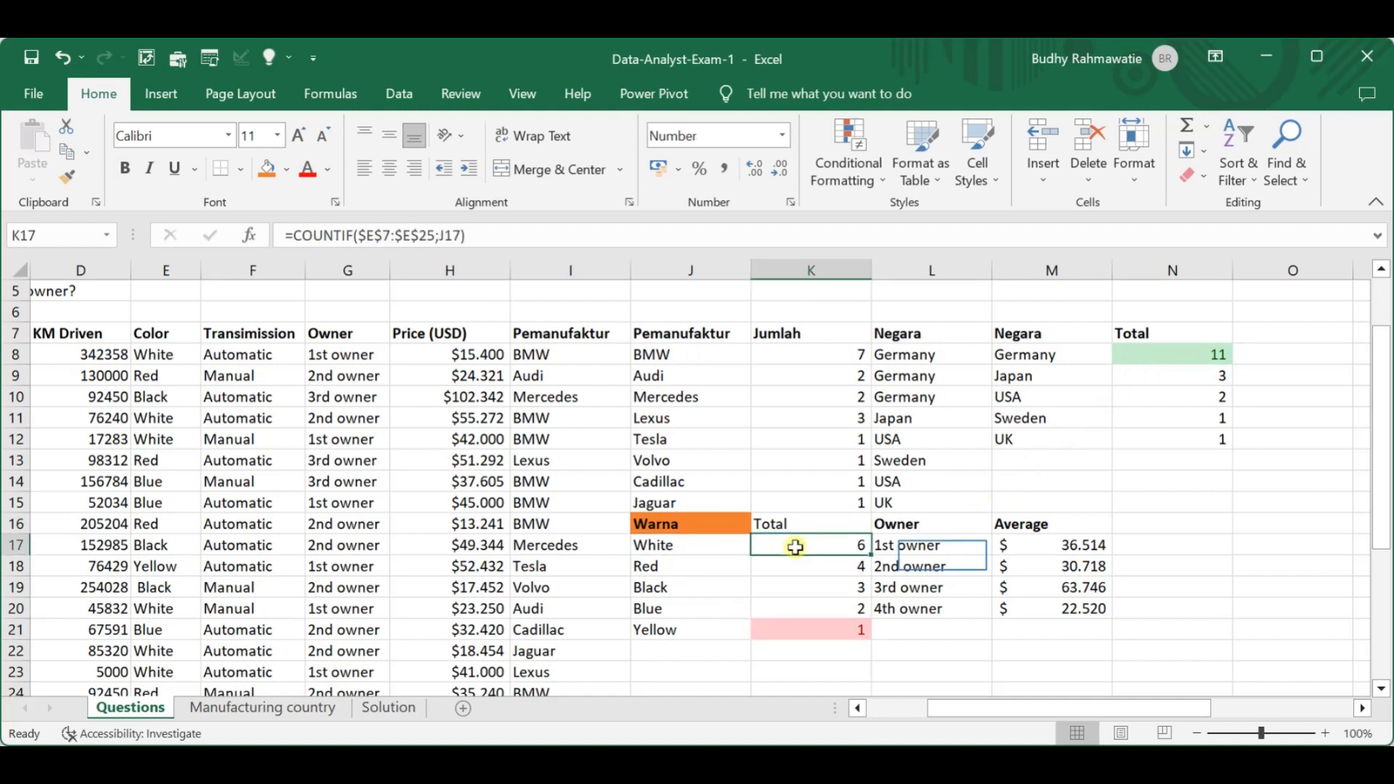
left_click(942, 560)
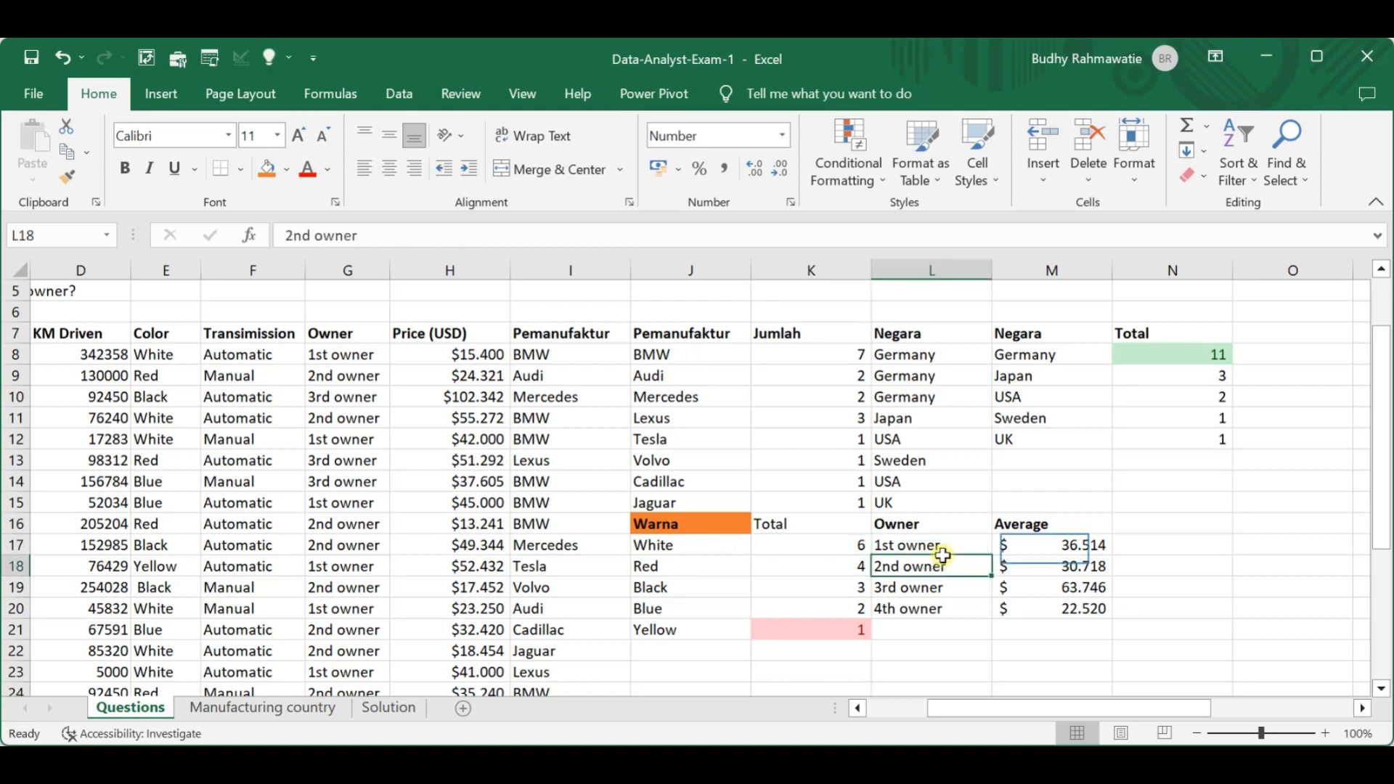
left_click(1039, 550)
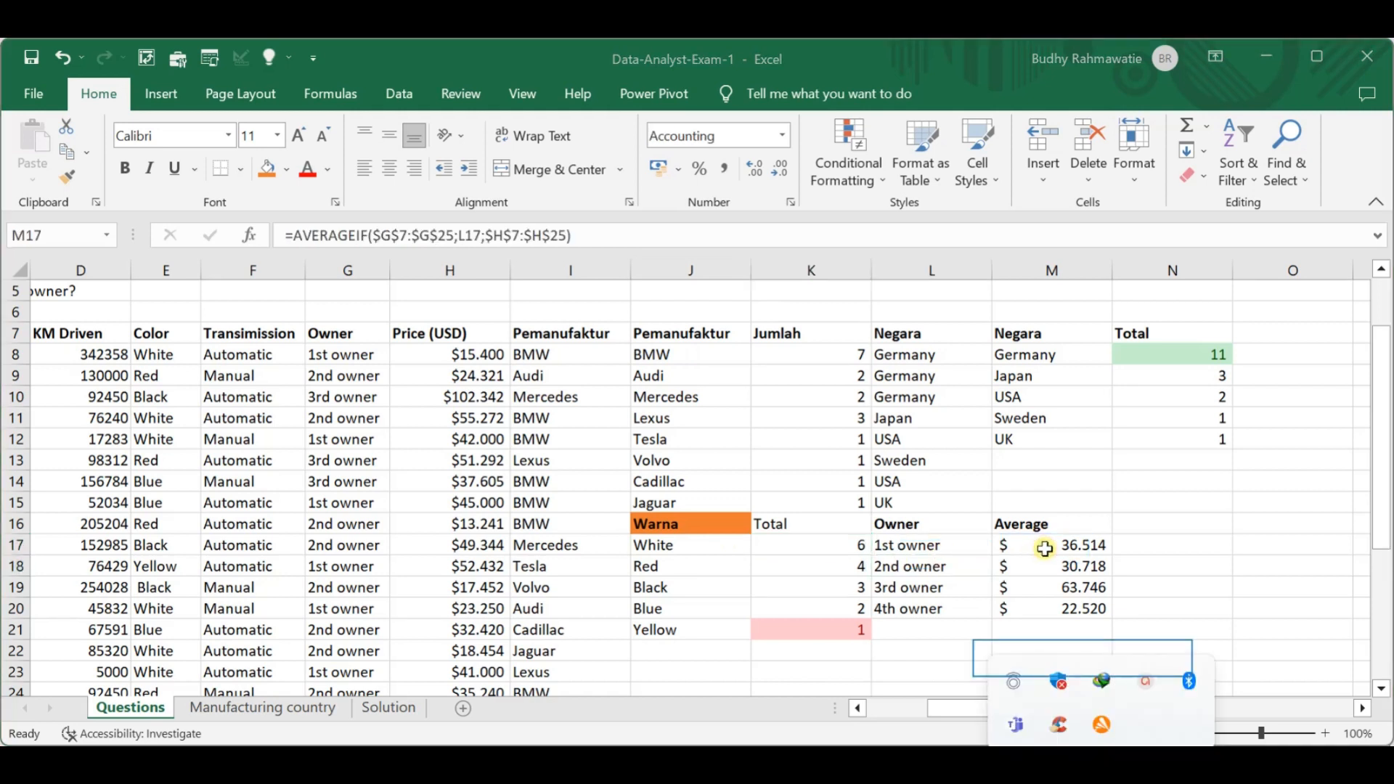